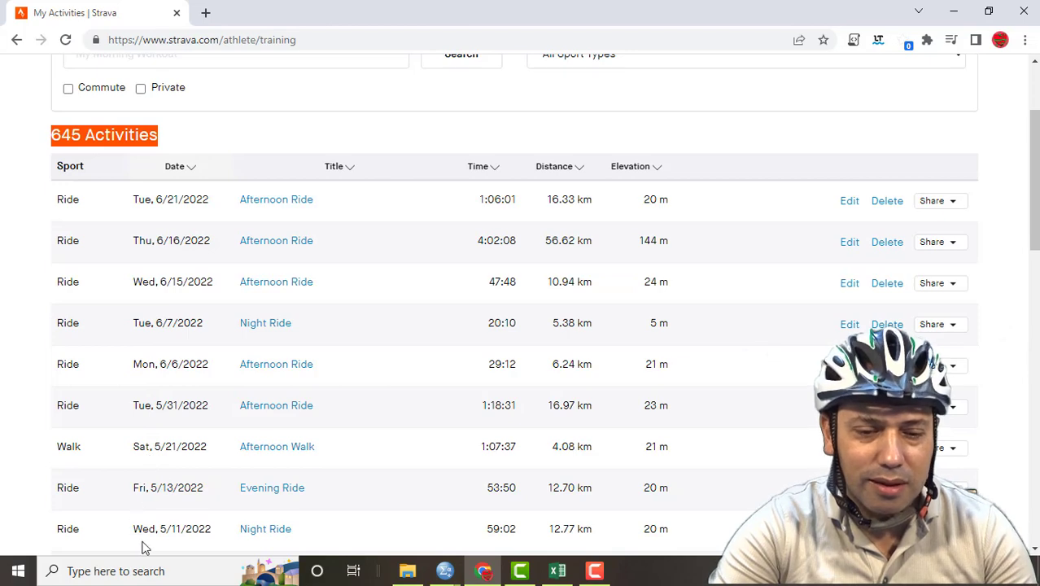
Step: Switch to the SPSS Statistics Data Editor and name the second variable Day
{"action": "left_click_drag", "start_coordinate": [1036, 139], "coordinate": [1000, 40]}
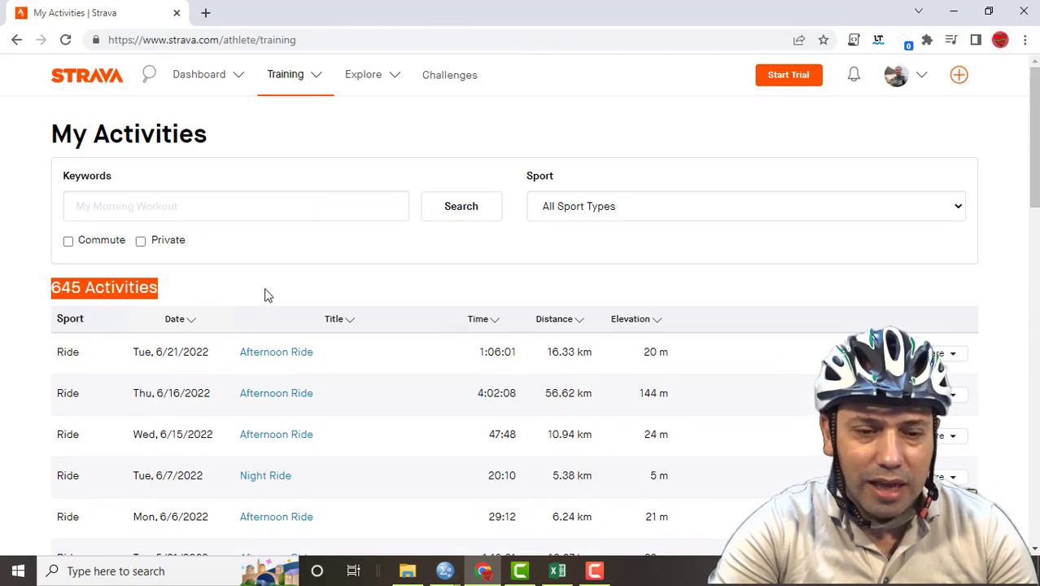
{"action": "key", "text": "alt+Tab"}
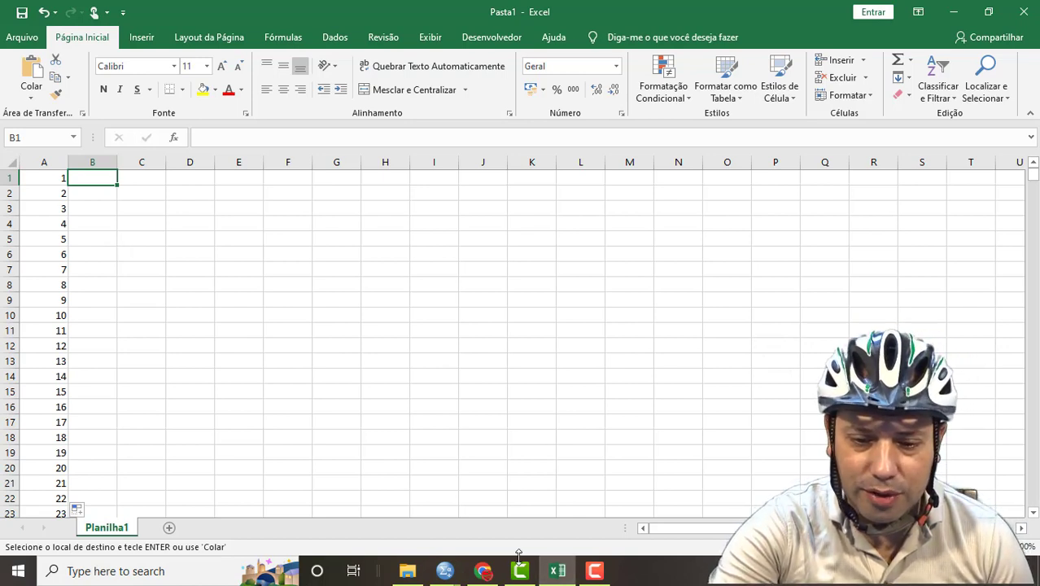
{"action": "mouse_move", "coordinate": [446, 570]}
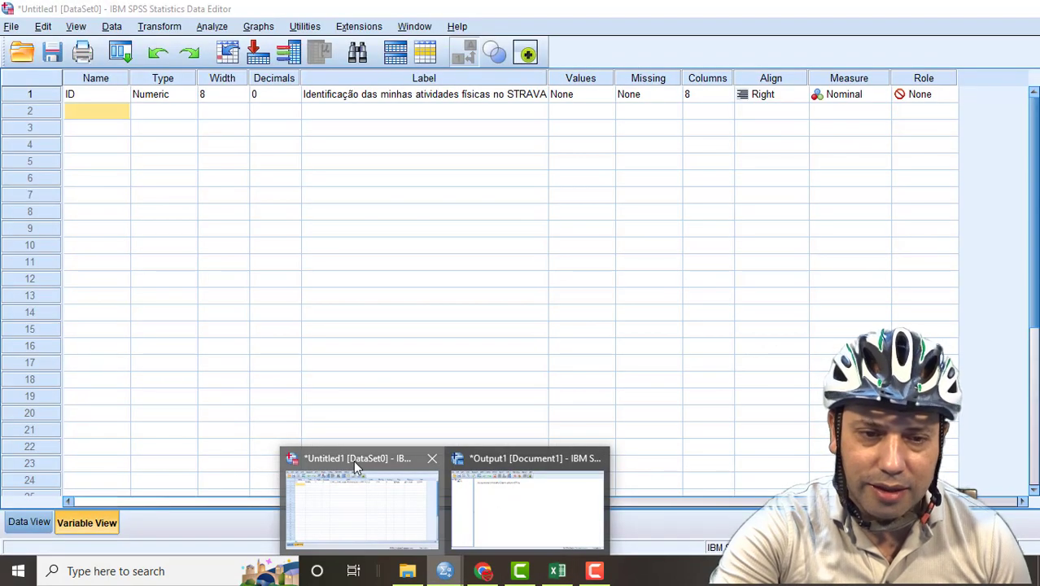
{"action": "left_click", "coordinate": [353, 460]}
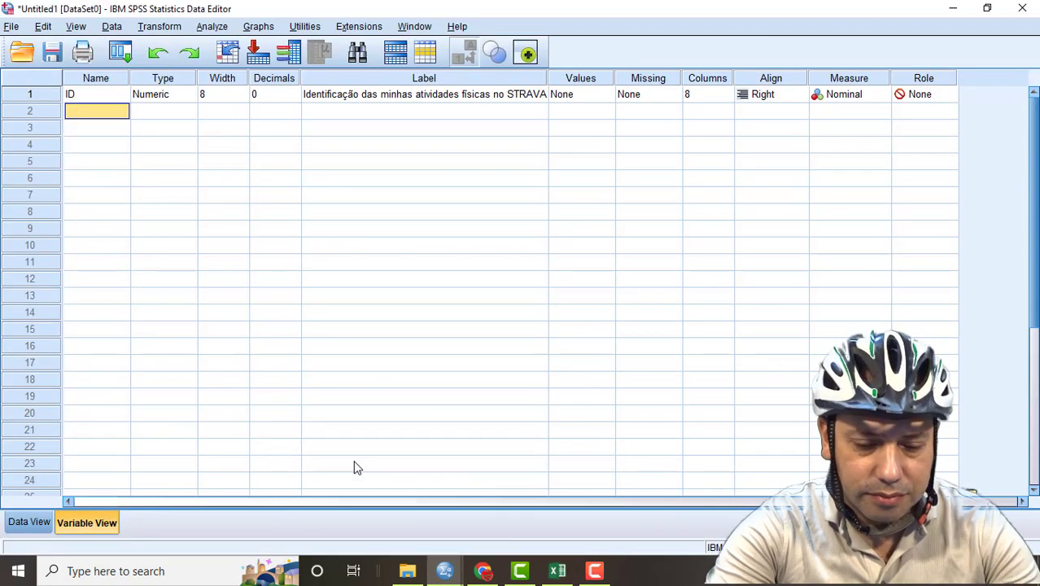
{"action": "type", "text": "Day"}
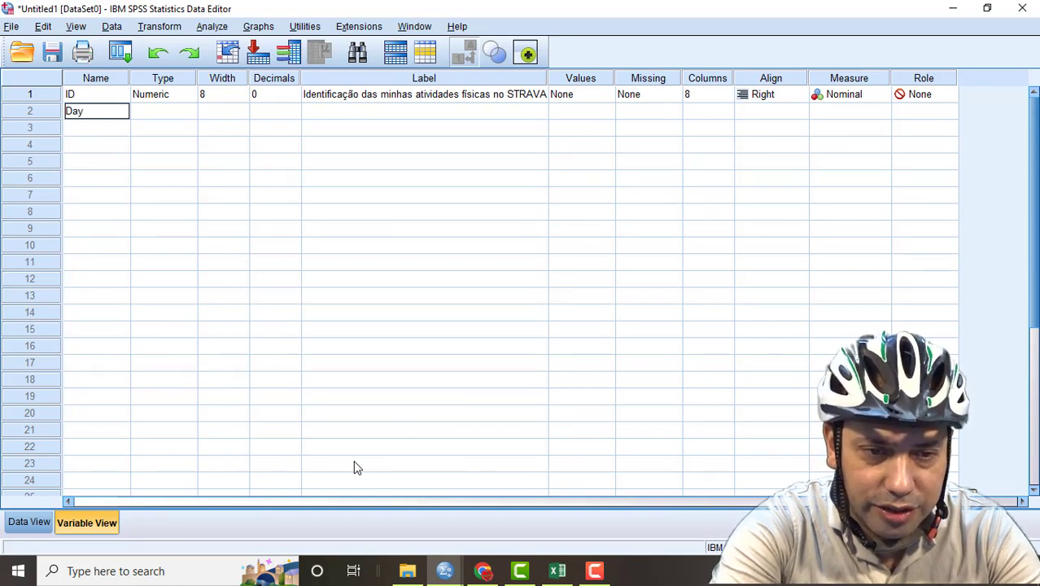
Step: Give the Day variable the label "Dia da semana"
{"action": "left_click", "coordinate": [356, 111]}
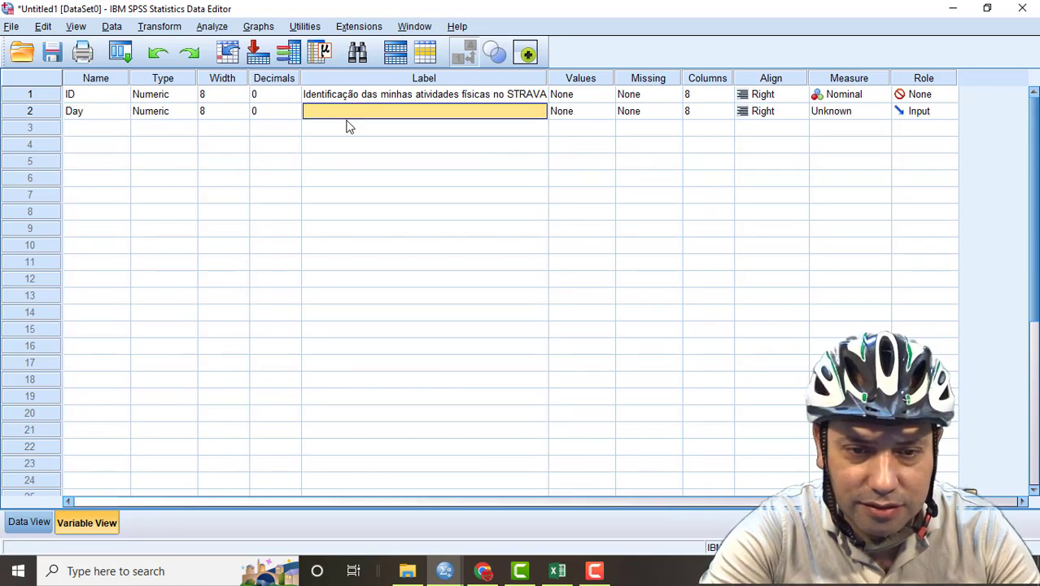
{"action": "left_click", "coordinate": [345, 118]}
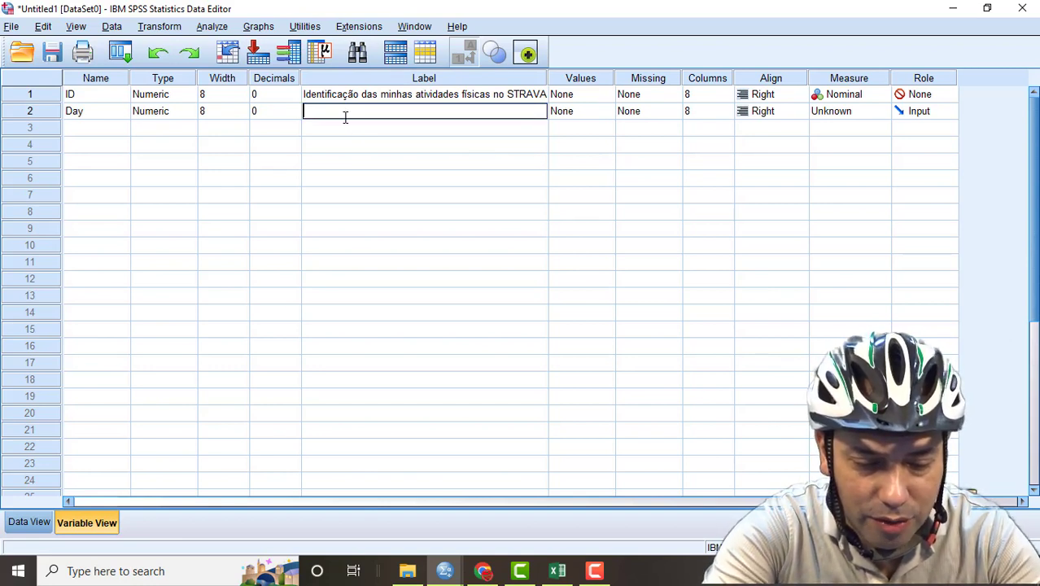
{"action": "type", "text": "Dia da "}
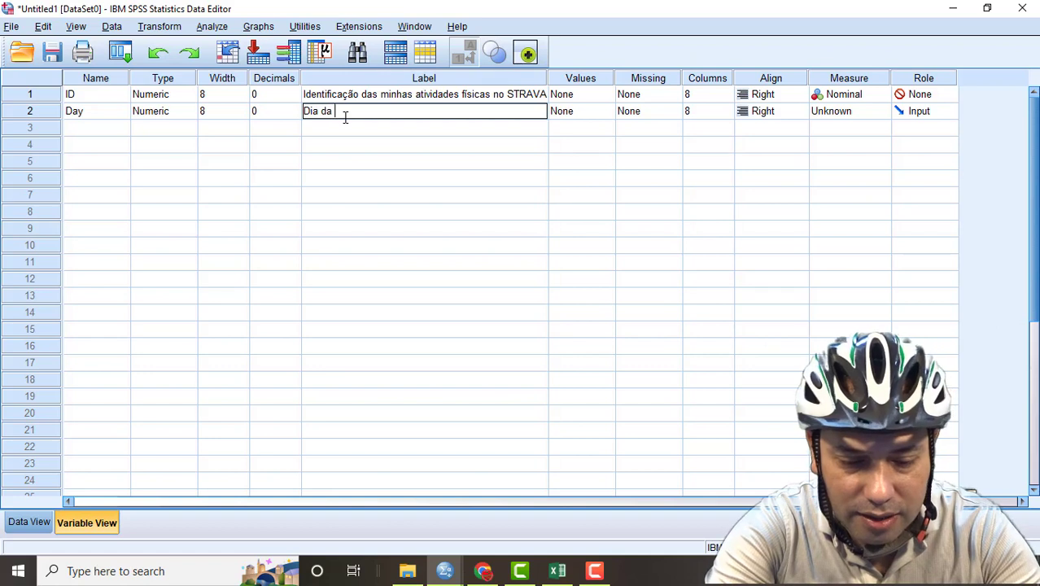
{"action": "type", "text": "sema"}
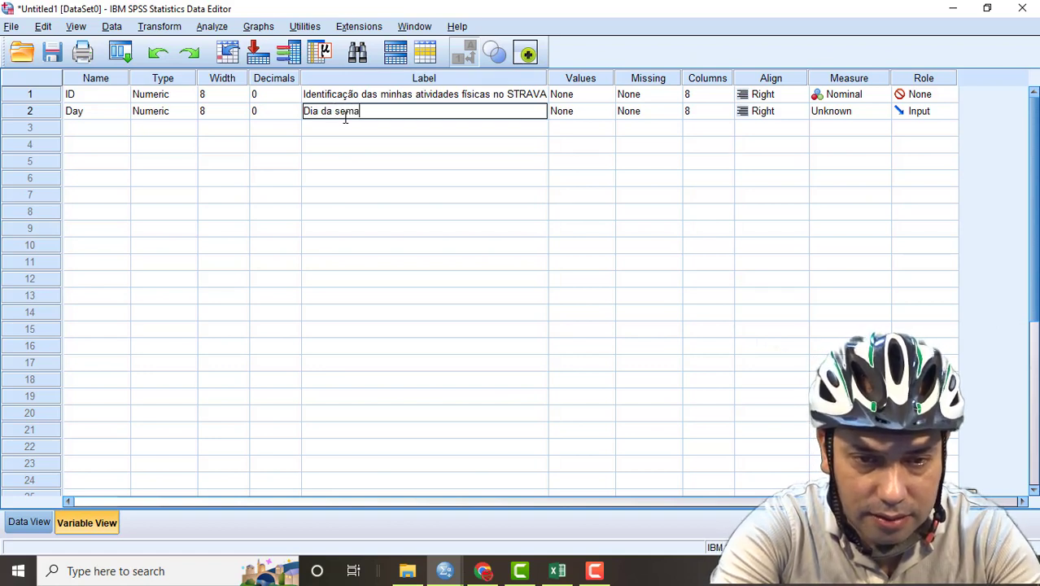
{"action": "type", "text": "na"}
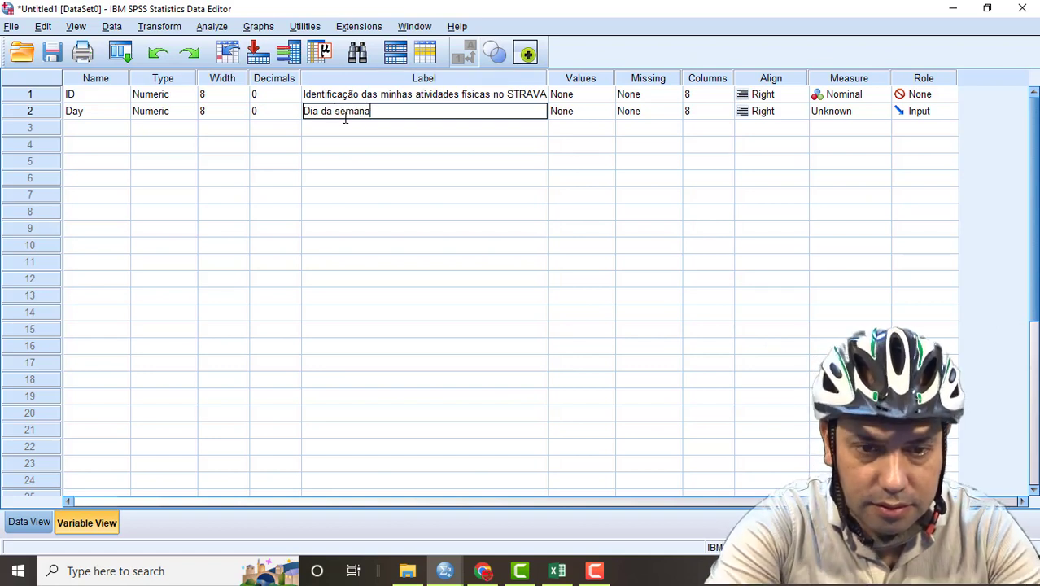
{"action": "left_click", "coordinate": [358, 133]}
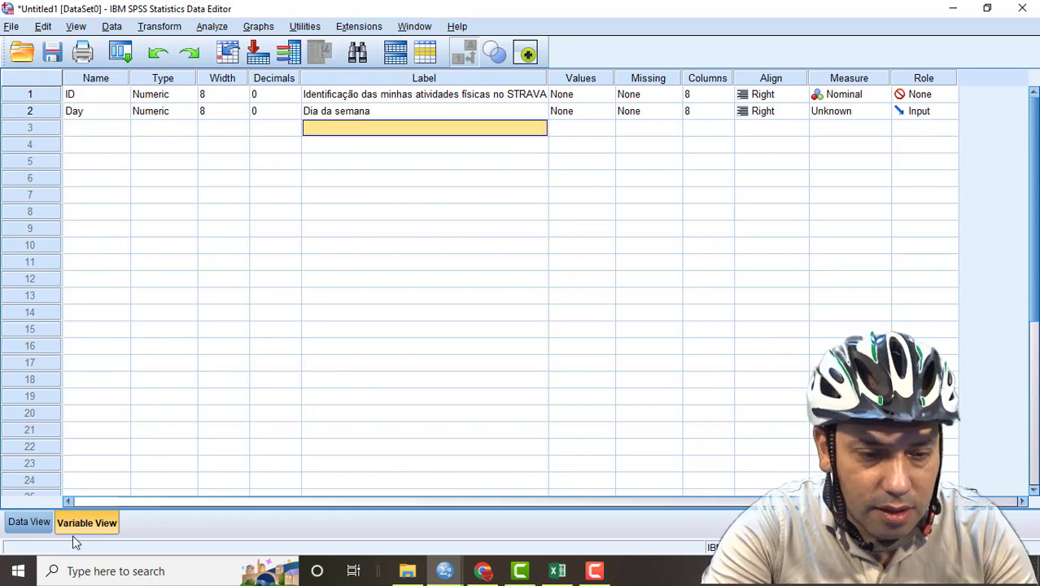
Step: Check the Day column in the data view and set the variable's measurement level to Nominal
{"action": "left_click", "coordinate": [24, 526]}
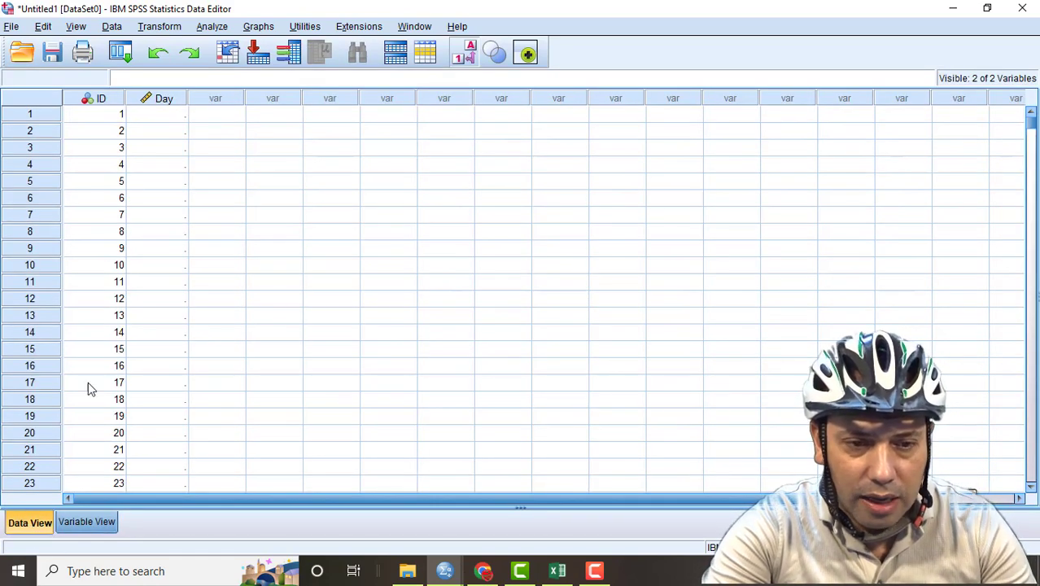
{"action": "left_click", "coordinate": [160, 117]}
{"action": "left_click", "coordinate": [160, 98]}
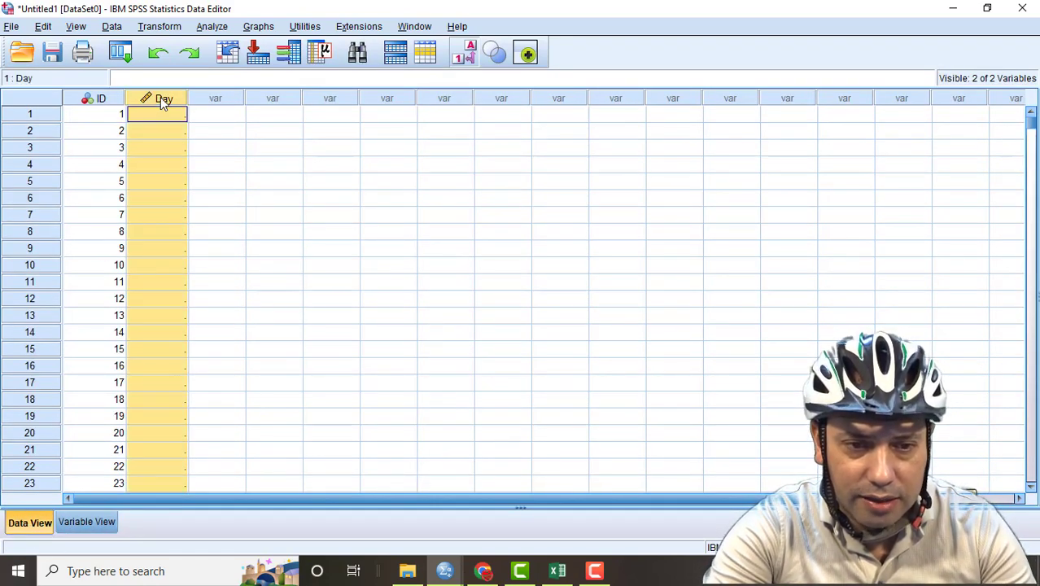
{"action": "double_click", "coordinate": [159, 101]}
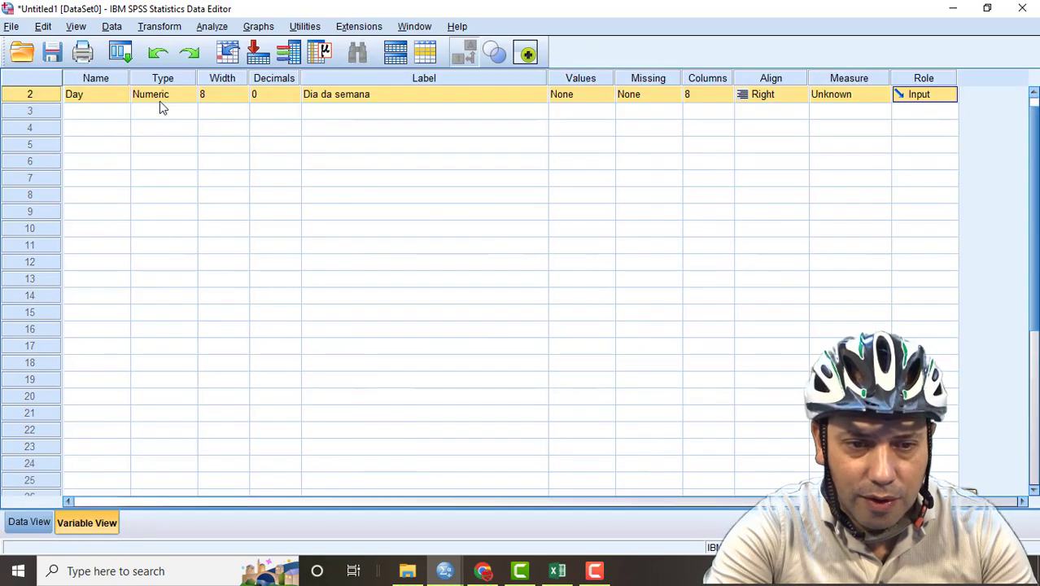
{"action": "left_click", "coordinate": [689, 166]}
{"action": "key", "text": "Up"}
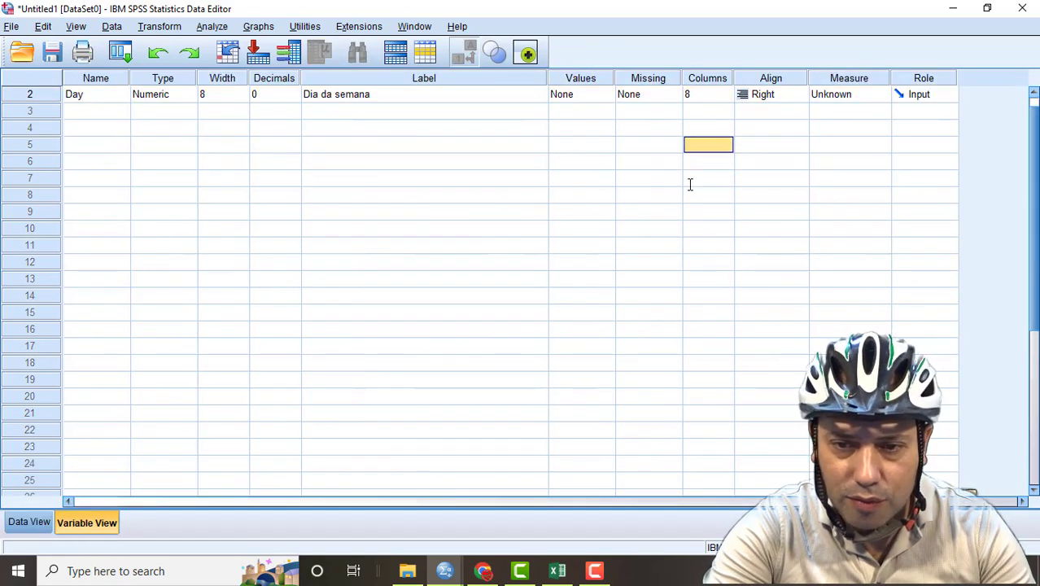
{"action": "key", "text": "Up"}
{"action": "key", "text": "Up"}
{"action": "key", "text": "Up"}
{"action": "key", "text": "Up"}
{"action": "key", "text": "Down"}
{"action": "key", "text": "Right"}
{"action": "key", "text": "Right"}
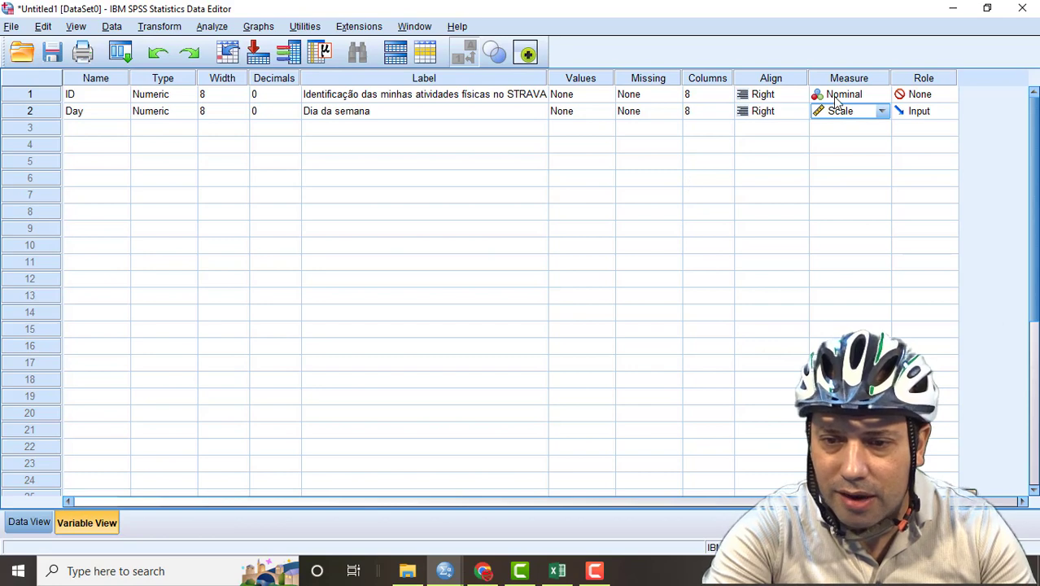
{"action": "left_click", "coordinate": [883, 110]}
{"action": "left_click", "coordinate": [856, 159]}
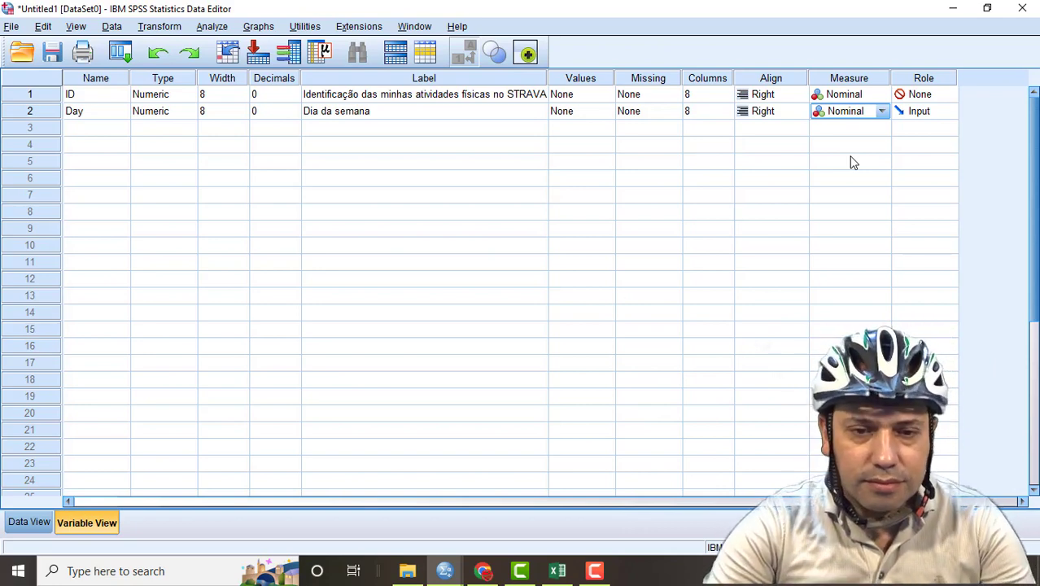
{"action": "left_click", "coordinate": [442, 114]}
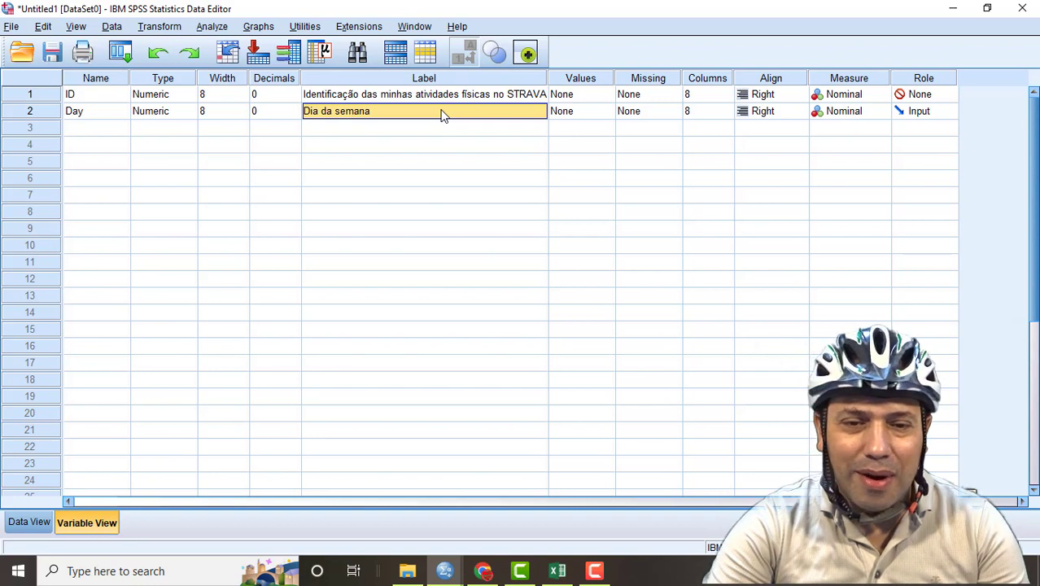
{"action": "key", "text": "Return"}
{"action": "key", "text": "Up"}
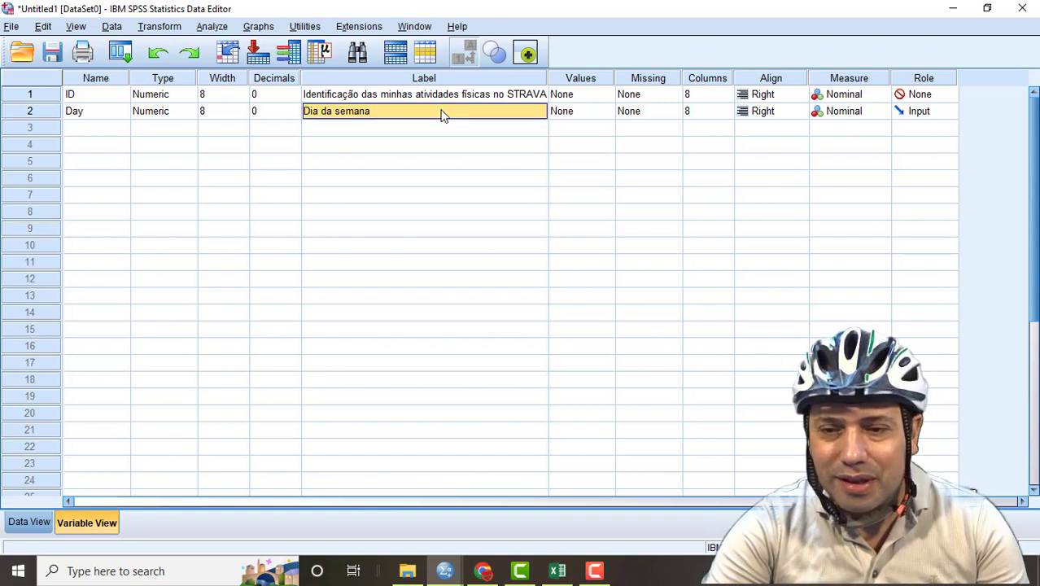
{"action": "key", "text": "Right"}
{"action": "key", "text": "Right"}
{"action": "key", "text": "Right"}
{"action": "key", "text": "Right"}
{"action": "key", "text": "Right"}
{"action": "key", "text": "Left"}
{"action": "key", "text": "Left"}
{"action": "key", "text": "Left"}
{"action": "key", "text": "Left"}
{"action": "key", "text": "Left"}
{"action": "key", "text": "Left"}
{"action": "key", "text": "Left"}
{"action": "key", "text": "Left"}
{"action": "key", "text": "Left"}
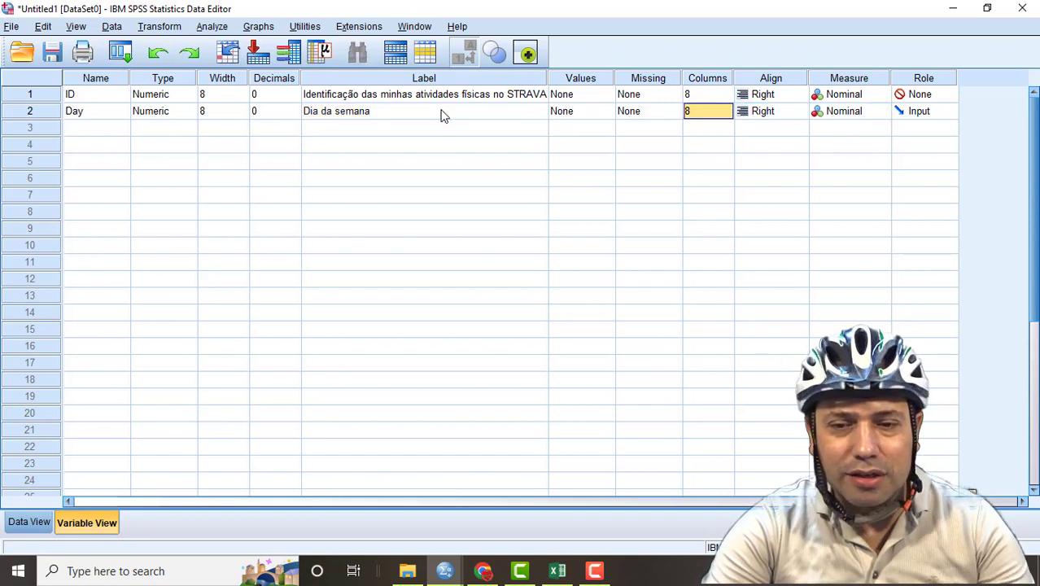
Step: Open the value labels of the Day variable and add the label "Domigo" for value 1
{"action": "key", "text": "Right"}
{"action": "key", "text": "Right"}
{"action": "key", "text": "Right"}
{"action": "key", "text": "Right"}
{"action": "key", "text": "Right"}
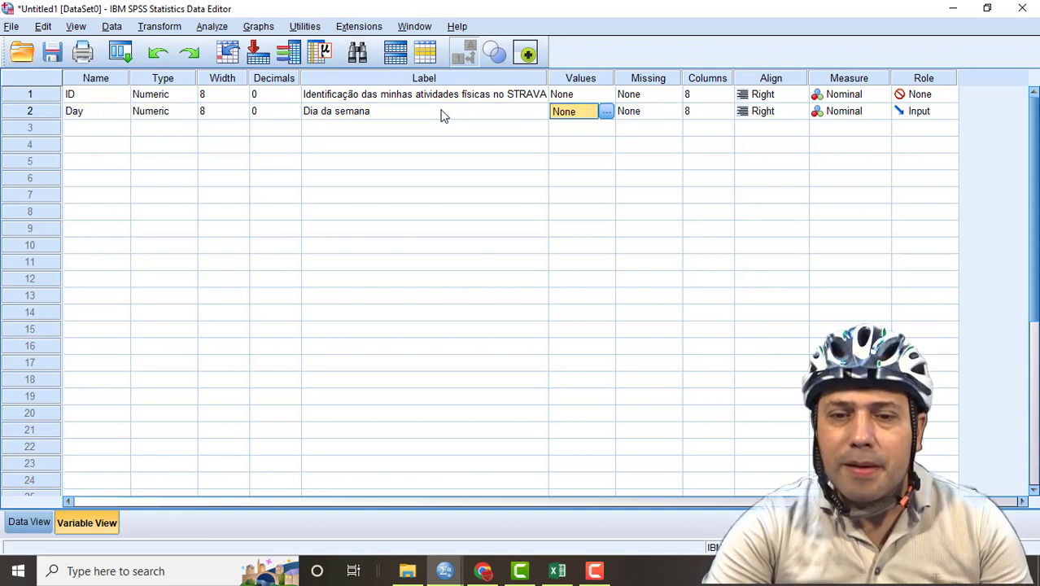
{"action": "left_click", "coordinate": [606, 113]}
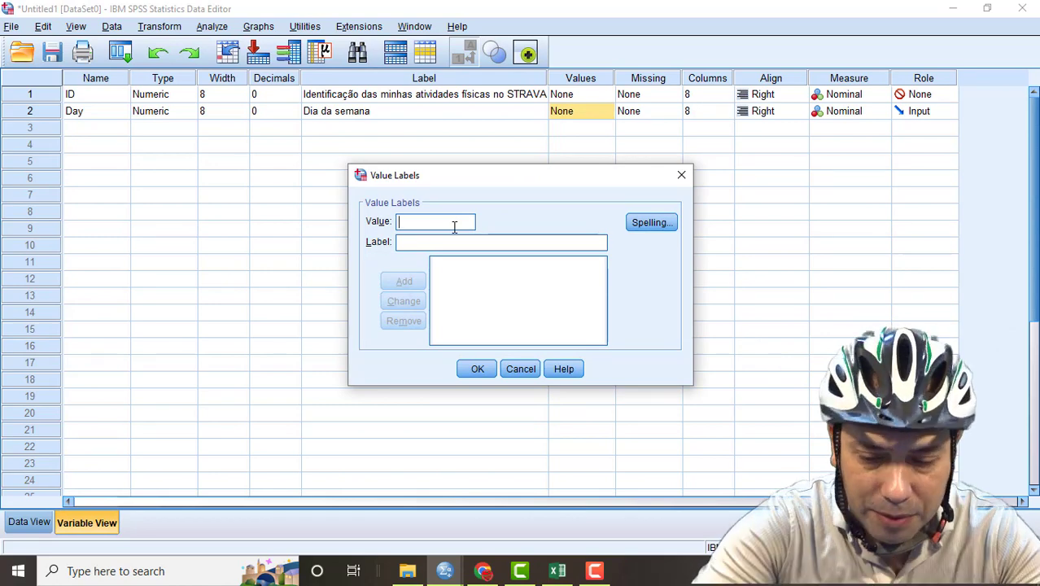
{"action": "type", "text": "1"}
{"action": "left_click", "coordinate": [450, 244]}
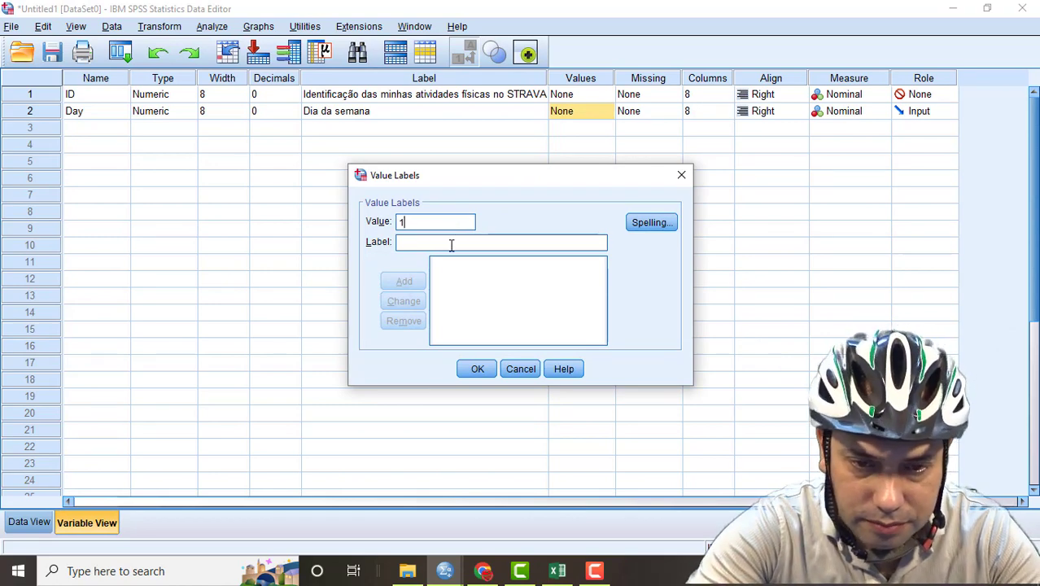
{"action": "type", "text": "Domigo"}
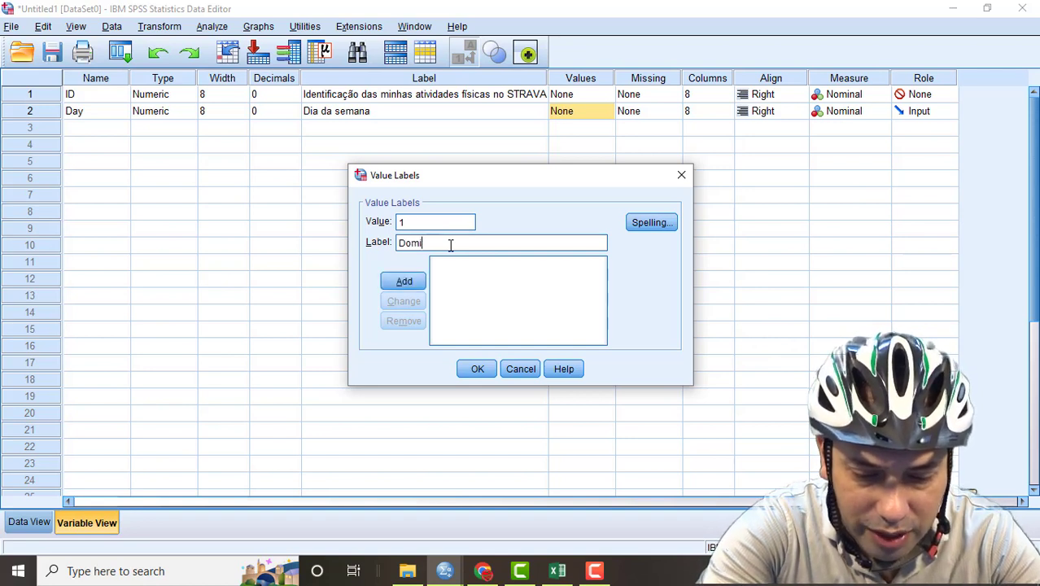
{"action": "left_click", "coordinate": [403, 282]}
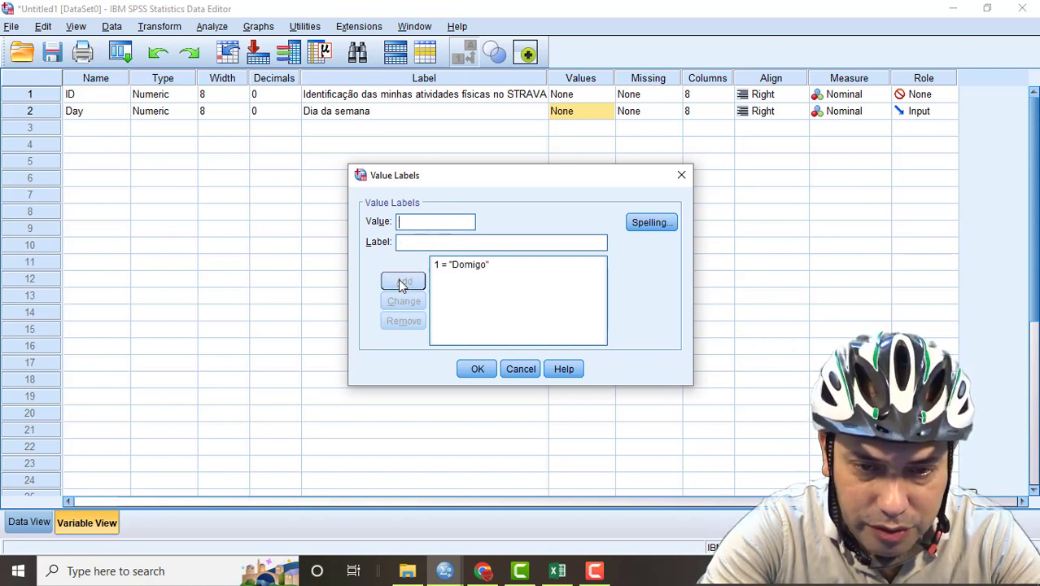
Step: Add the value label "Segunda" for value 2 of the Day variable
{"action": "type", "text": "2"}
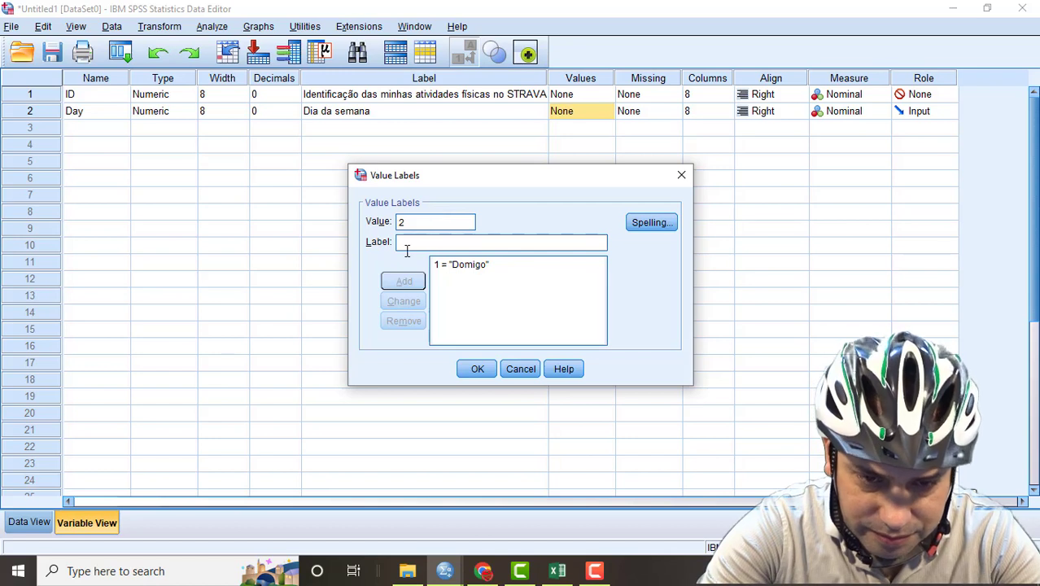
{"action": "type", "text": "Segu"}
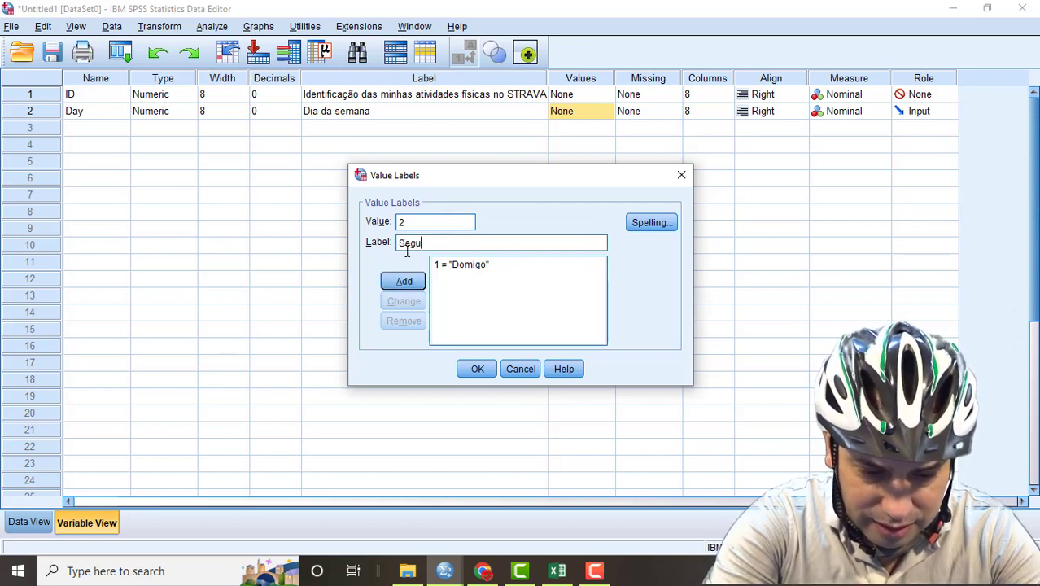
{"action": "type", "text": "nda"}
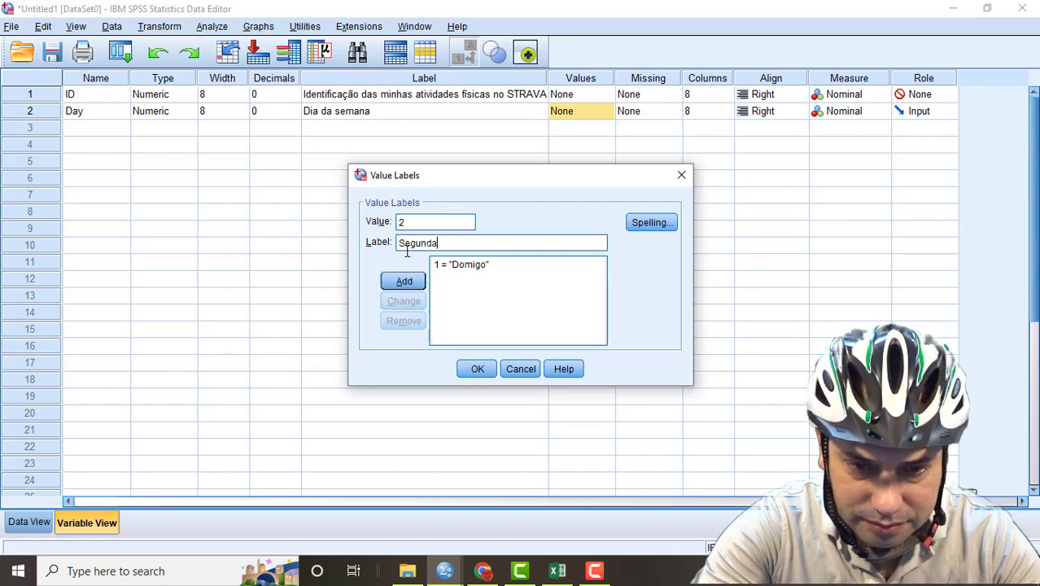
{"action": "left_click", "coordinate": [404, 282]}
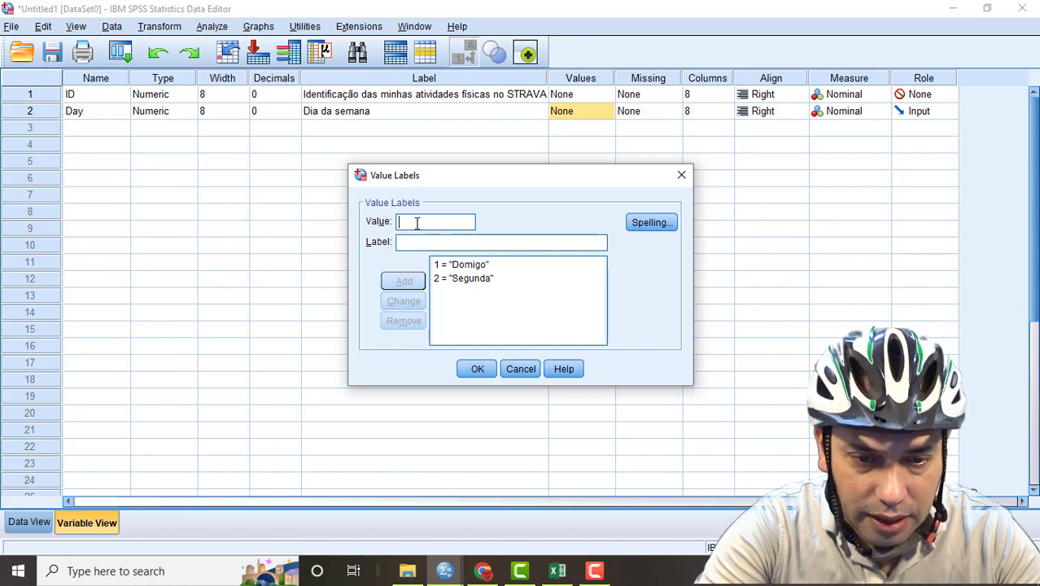
Step: Add the value label "Terça-Feira" for value 3 of the Day variable
{"action": "type", "text": "3"}
{"action": "left_click", "coordinate": [415, 242]}
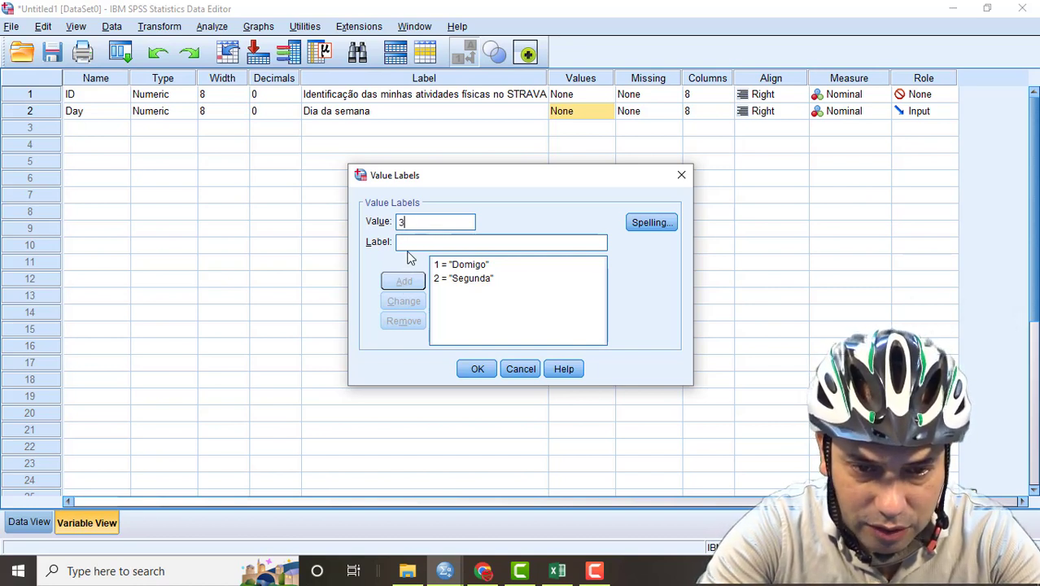
{"action": "type", "text": "Terça"}
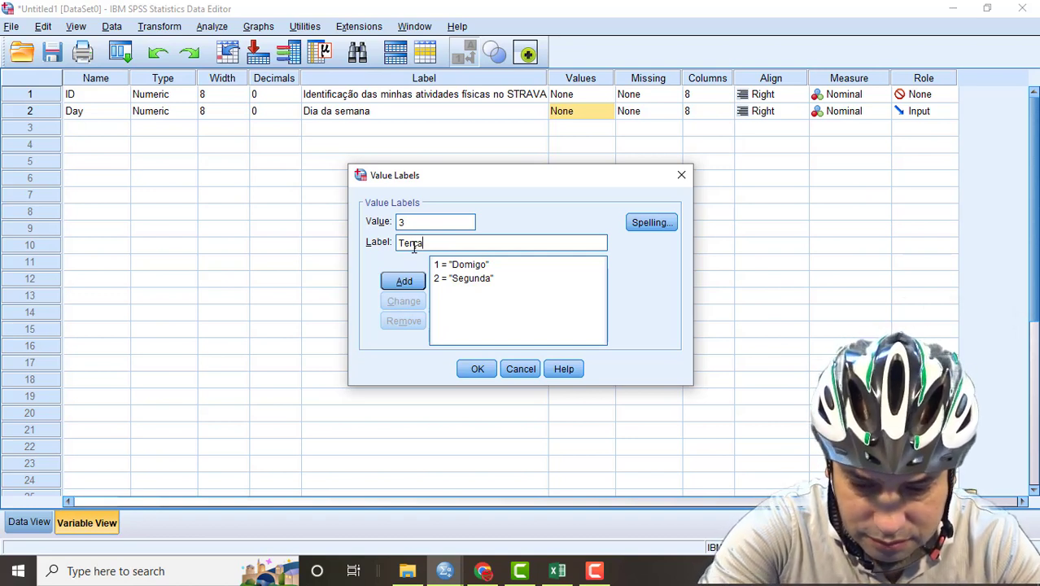
{"action": "type", "text": "-Fe"}
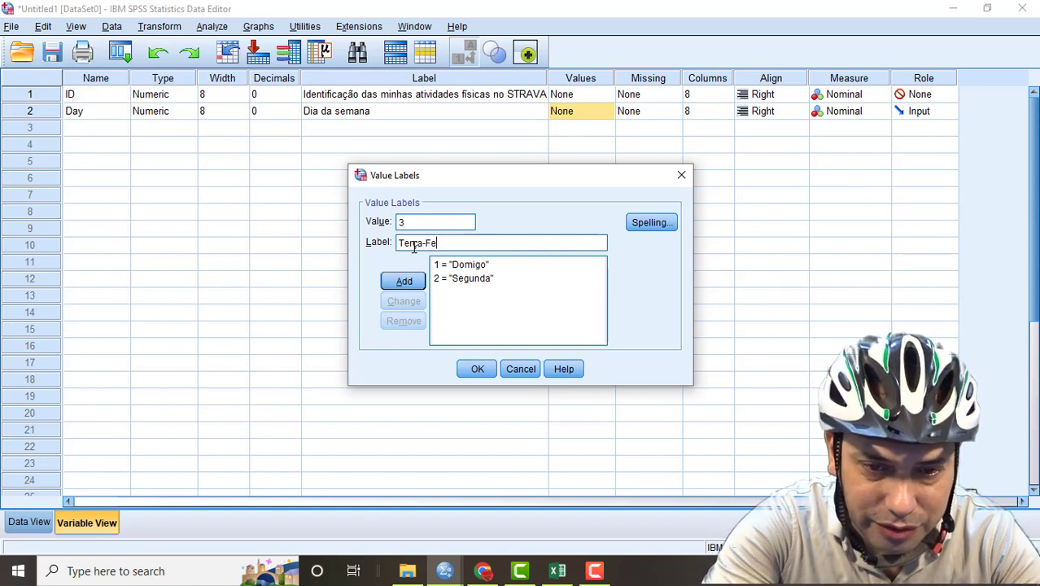
{"action": "type", "text": "ria"}
{"action": "key", "text": "shift+Left"}
{"action": "key", "text": "shift+Left"}
{"action": "key", "text": "shift+Left"}
{"action": "key", "text": "shift+Left"}
{"action": "key", "text": "shift+Left"}
{"action": "key", "text": "shift+Left"}
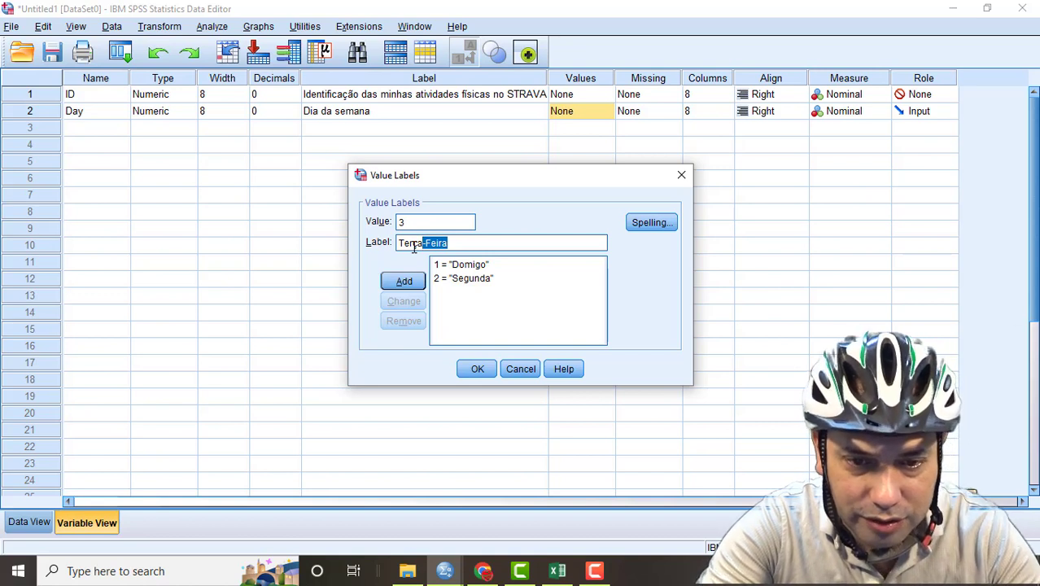
{"action": "left_click", "coordinate": [407, 282]}
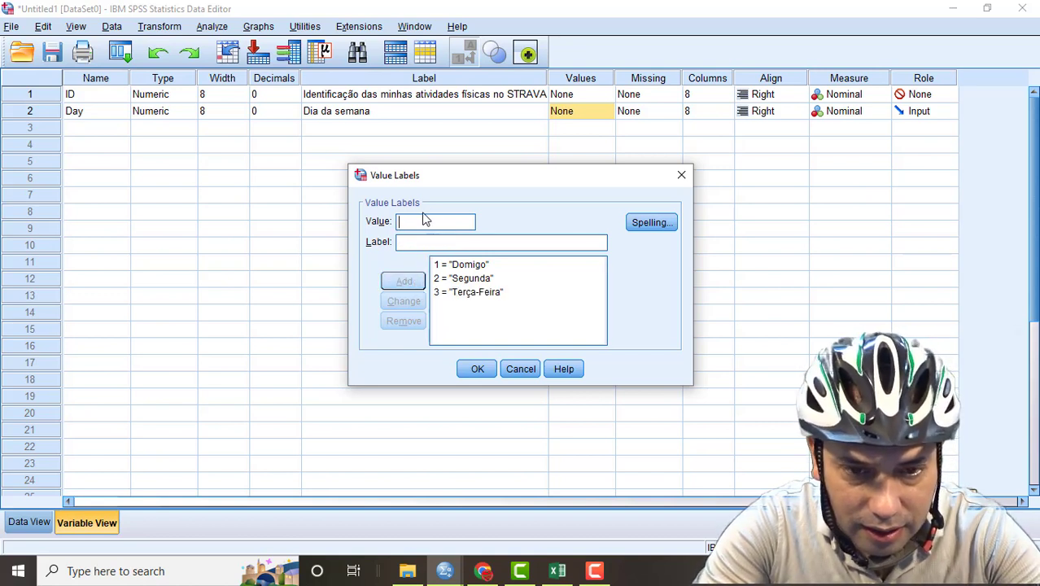
Step: Add the value label "Quarta-Feira" for value 4 of the Day variable
{"action": "type", "text": "4"}
{"action": "left_click", "coordinate": [405, 244]}
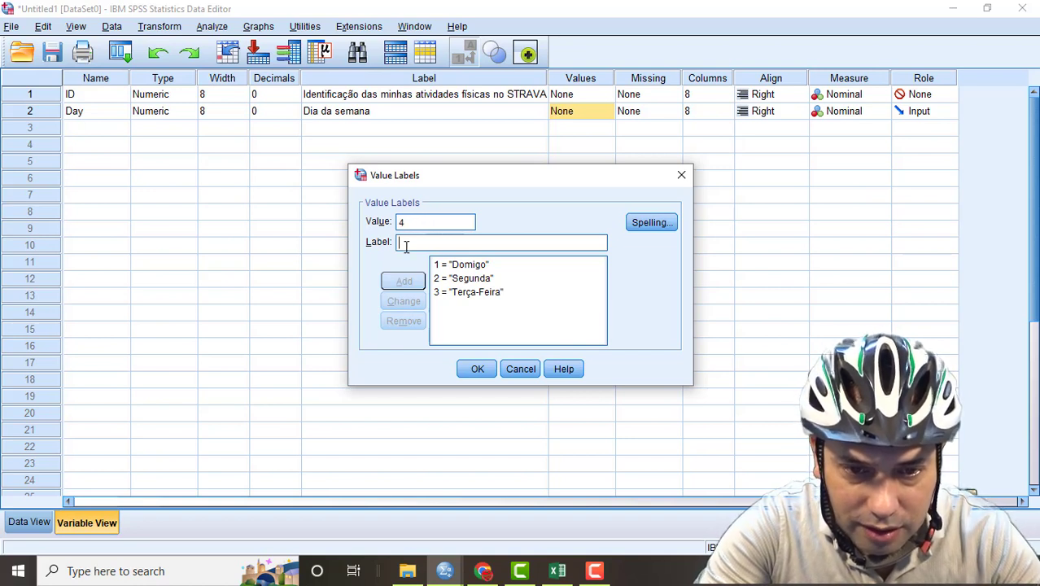
{"action": "type", "text": "Qua"}
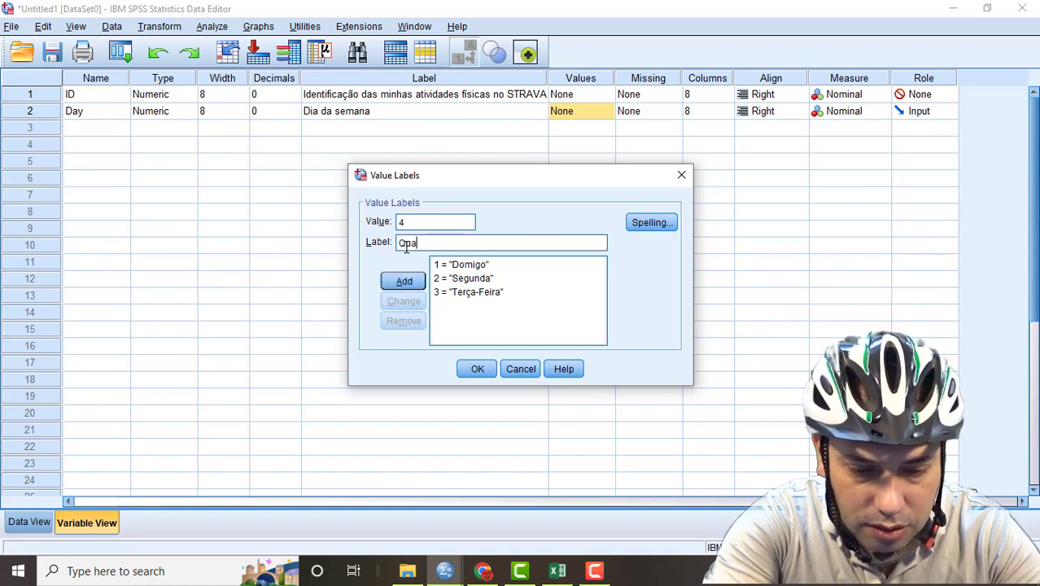
{"action": "type", "text": "rta-Feira"}
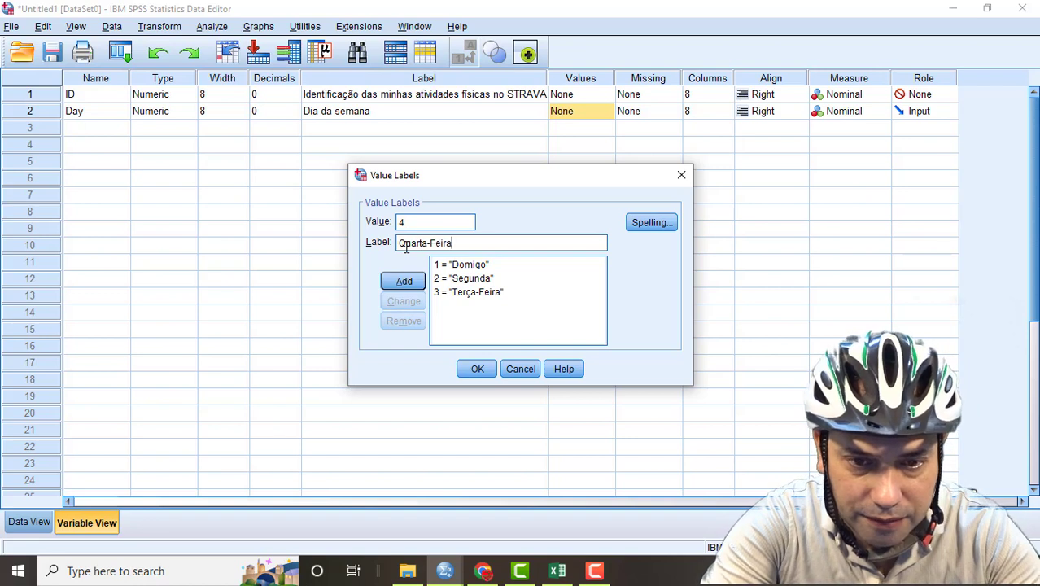
{"action": "left_click", "coordinate": [405, 281]}
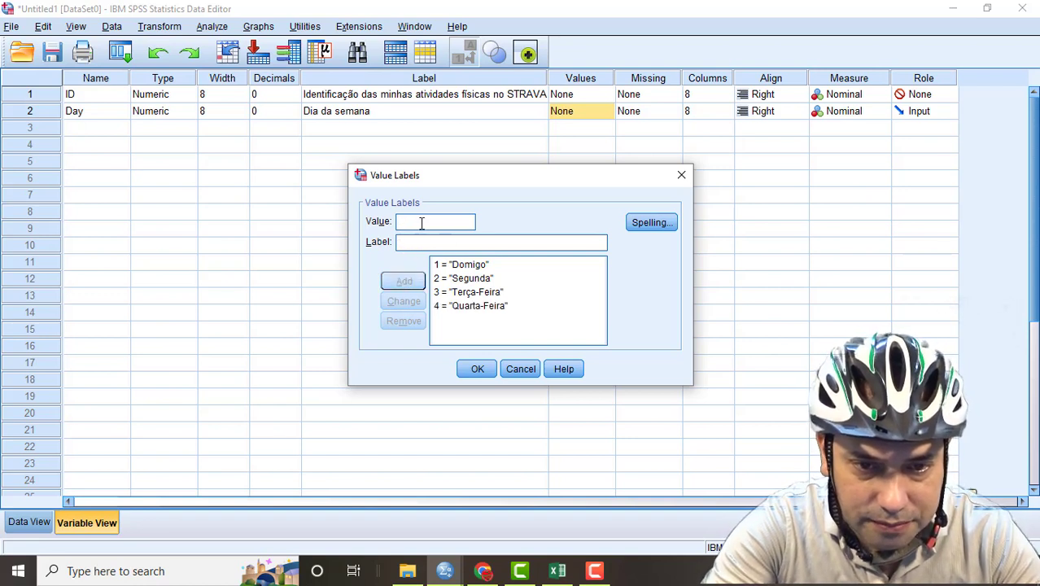
Step: Add the value label "Quinta-Feira" for value 5 of the Day variable
{"action": "type", "text": "5"}
{"action": "left_click", "coordinate": [412, 241]}
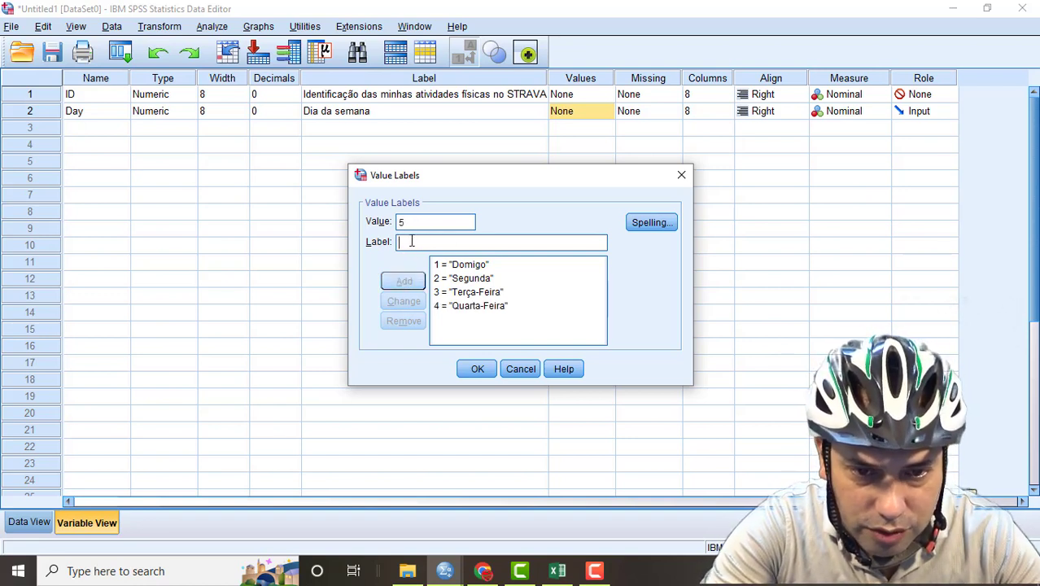
{"action": "type", "text": "Quin"}
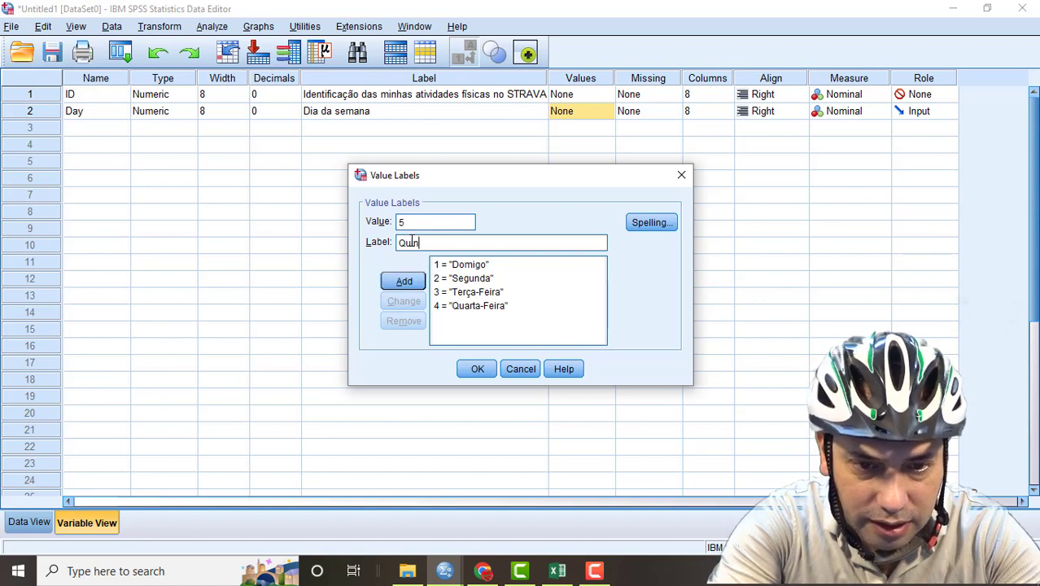
{"action": "type", "text": "ta-Feira"}
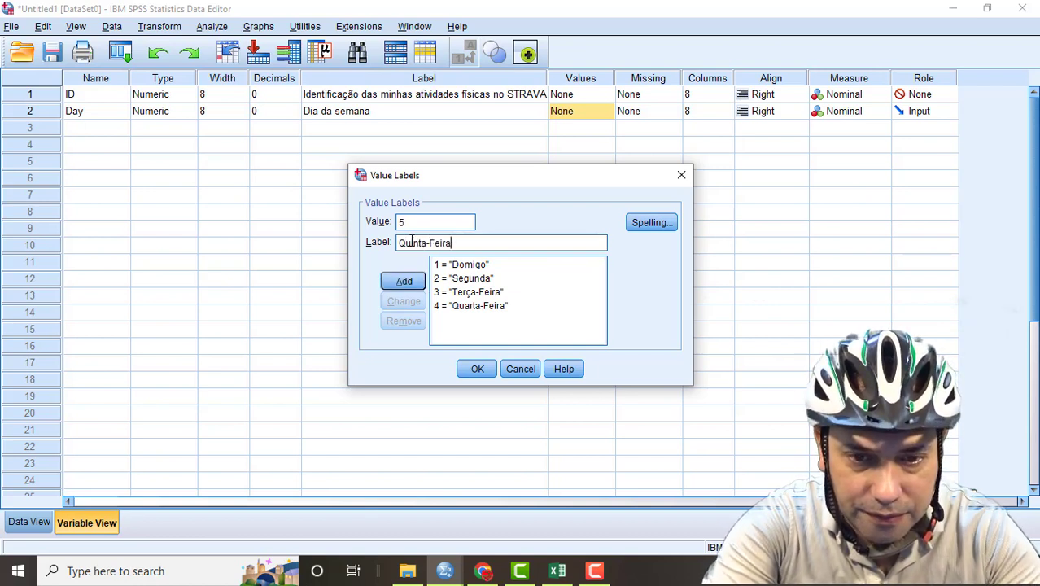
{"action": "left_click", "coordinate": [399, 286]}
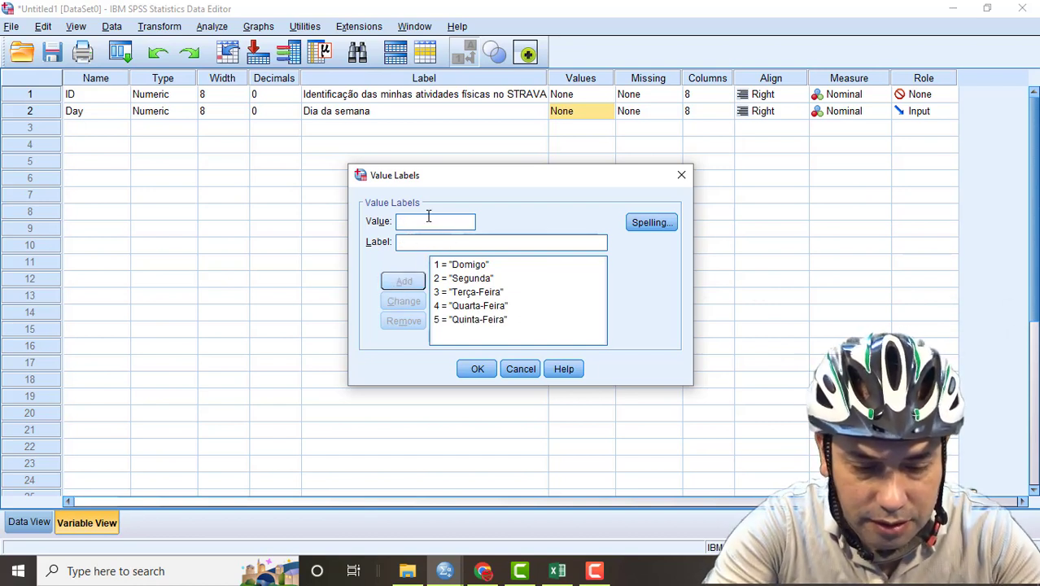
Step: Add the value label "Sexta-Feira" for value 6 of the Day variable
{"action": "type", "text": "6"}
{"action": "left_click", "coordinate": [417, 244]}
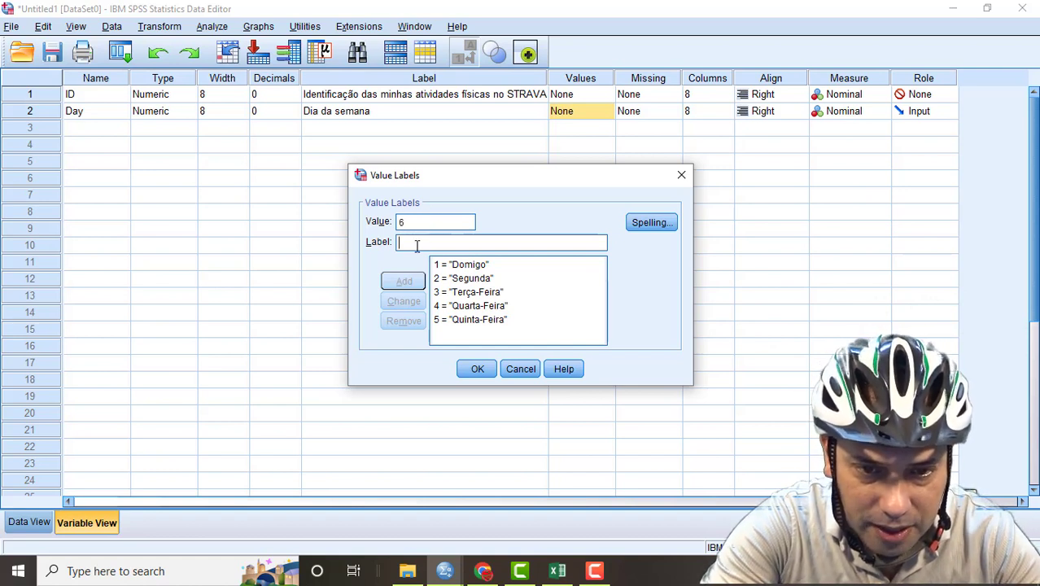
{"action": "type", "text": "-Feira"}
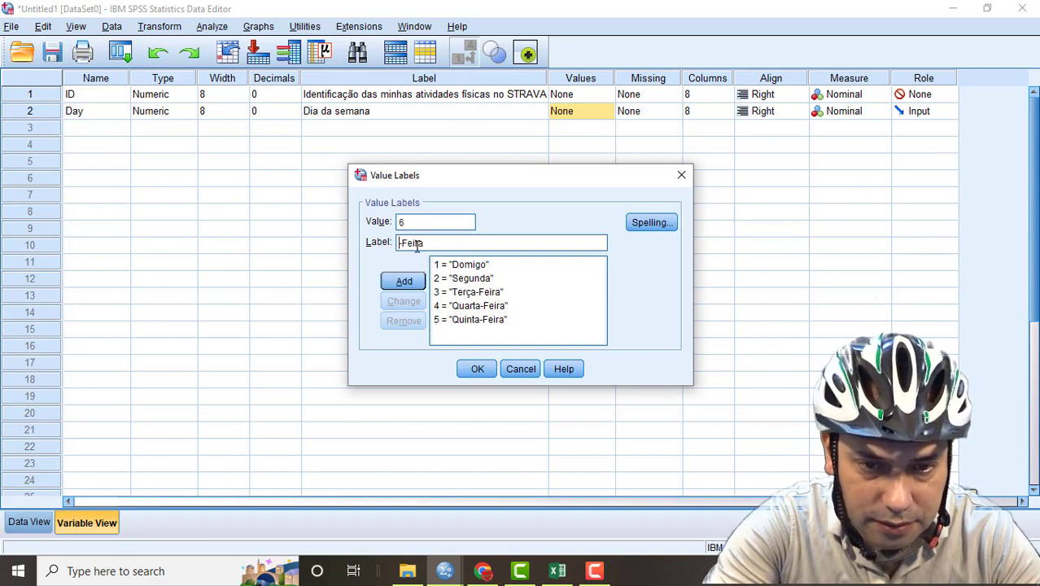
{"action": "type", "text": "Sexta"}
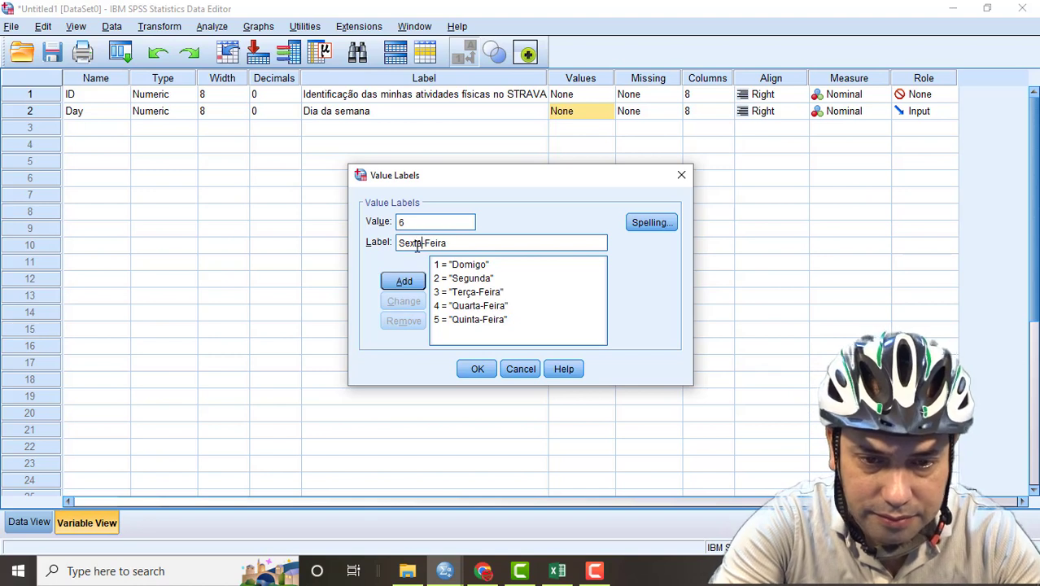
{"action": "left_click", "coordinate": [407, 285]}
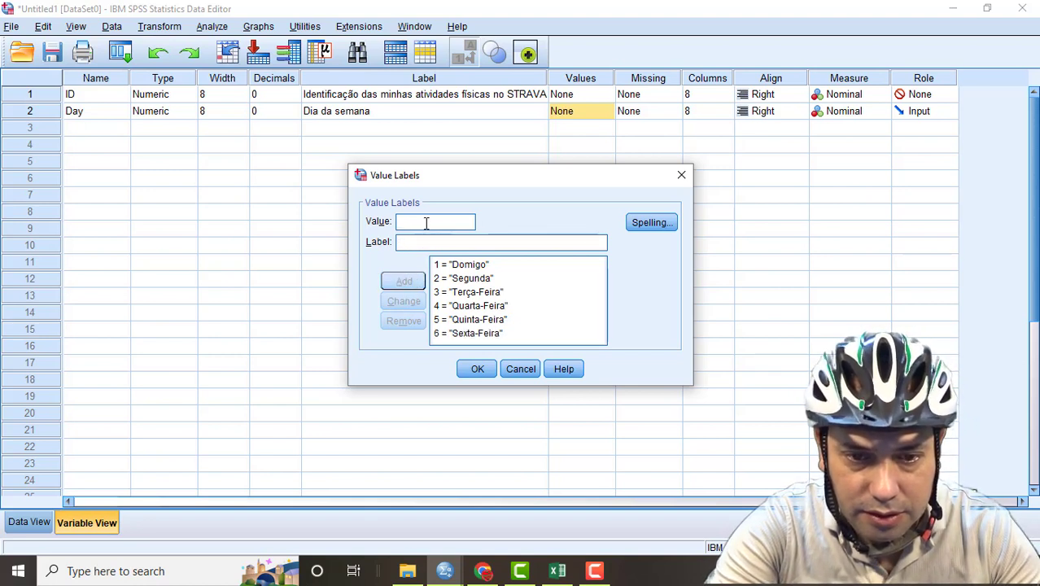
Step: Add the value label "Sábado" for value 7 of the Day variable
{"action": "type", "text": "7"}
{"action": "left_click", "coordinate": [412, 246]}
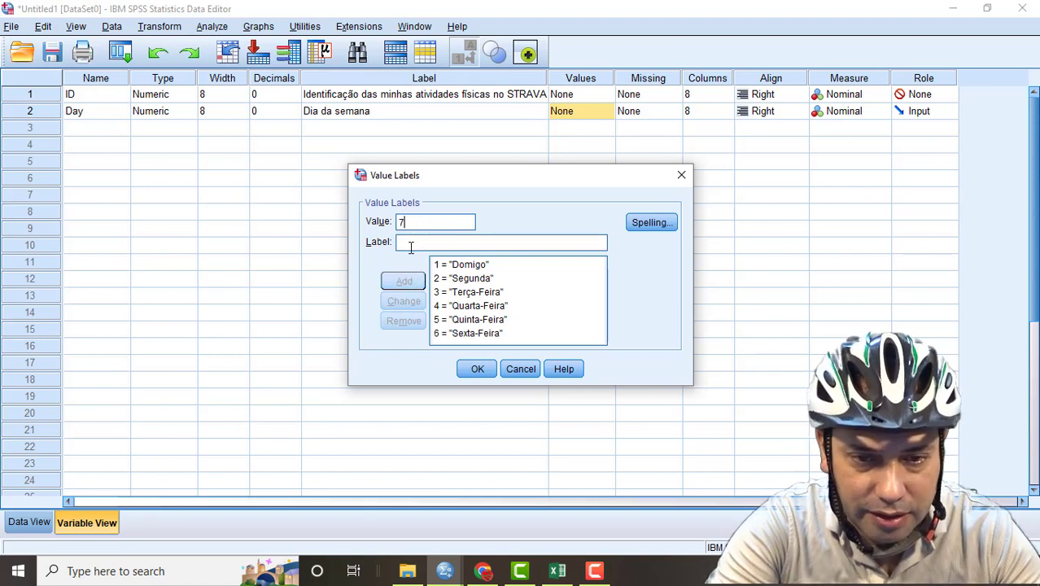
{"action": "type", "text": "Sábado"}
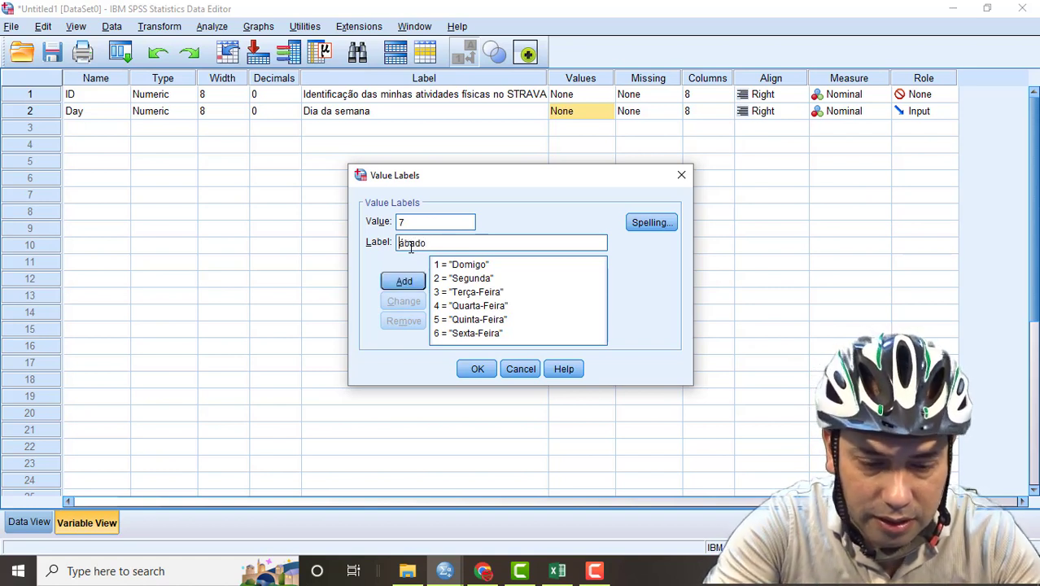
{"action": "key", "text": "Home"}
{"action": "type", "text": "S"}
{"action": "left_click", "coordinate": [404, 281]}
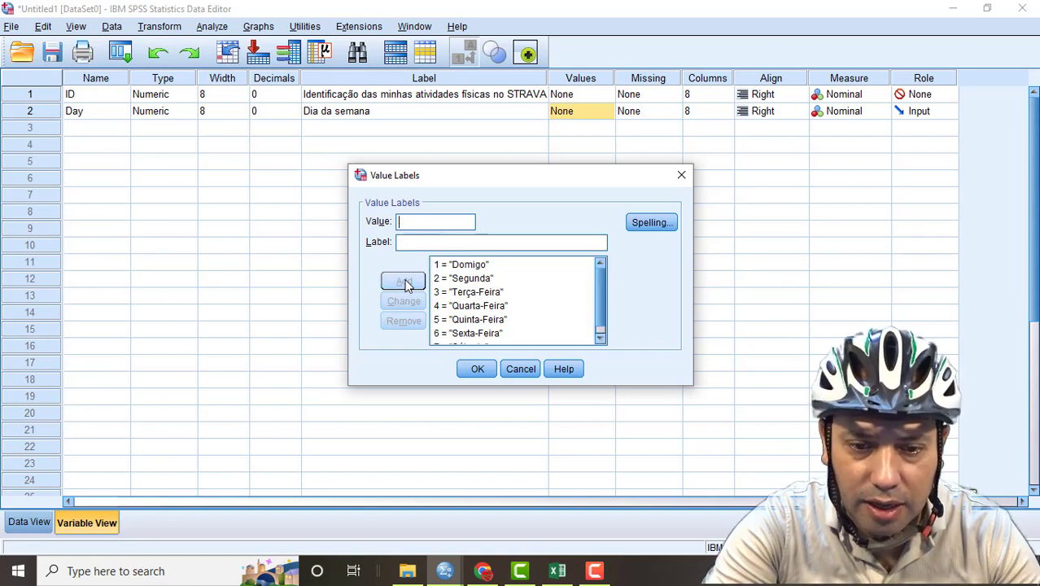
Step: Change the label of value 2 to "Segunda-Feira" and apply the value labels to the Day variable
{"action": "left_click_drag", "start_coordinate": [602, 300], "coordinate": [590, 311]}
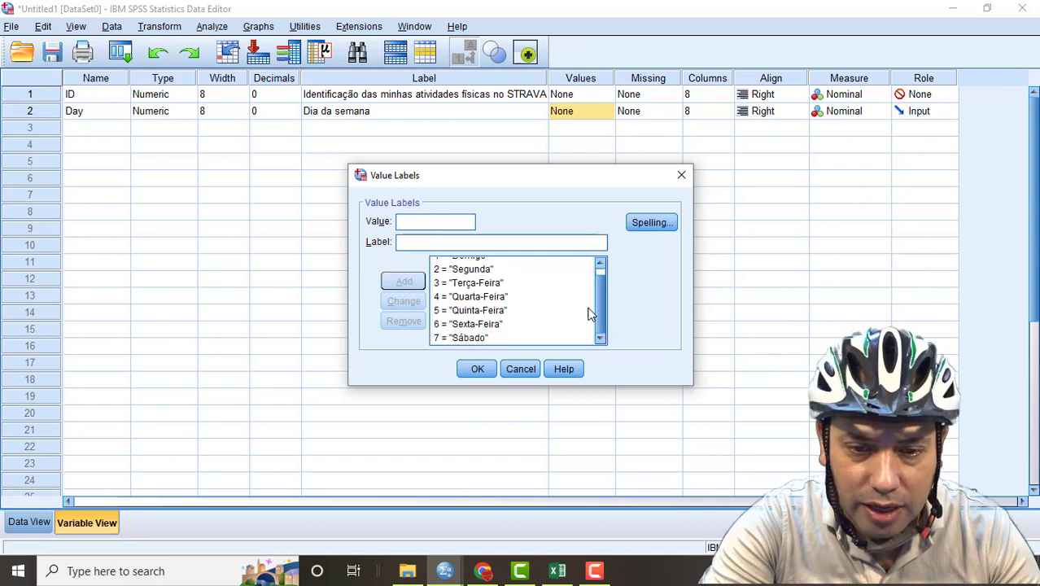
{"action": "left_click", "coordinate": [473, 270]}
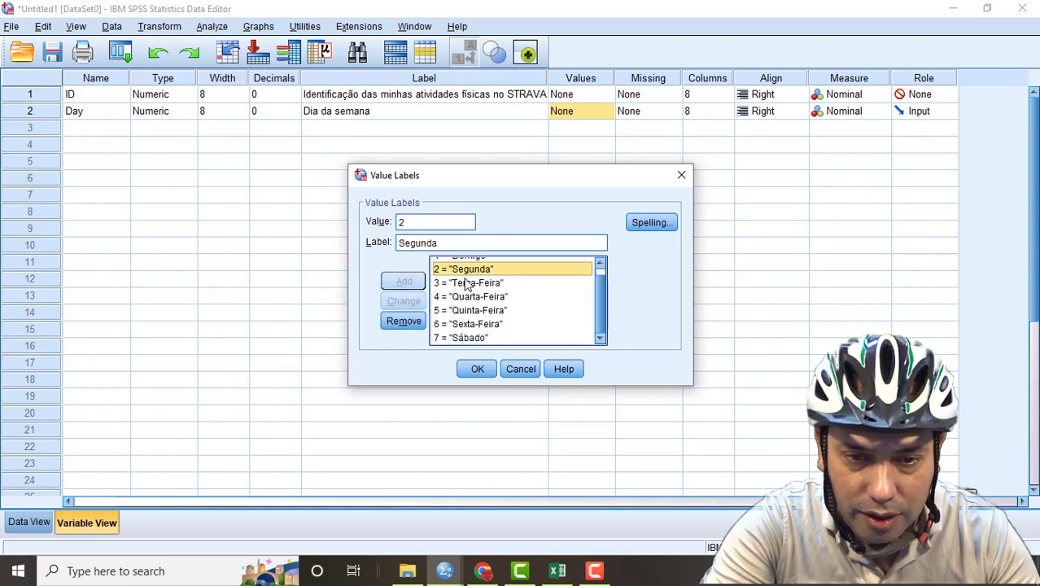
{"action": "left_click", "coordinate": [459, 248]}
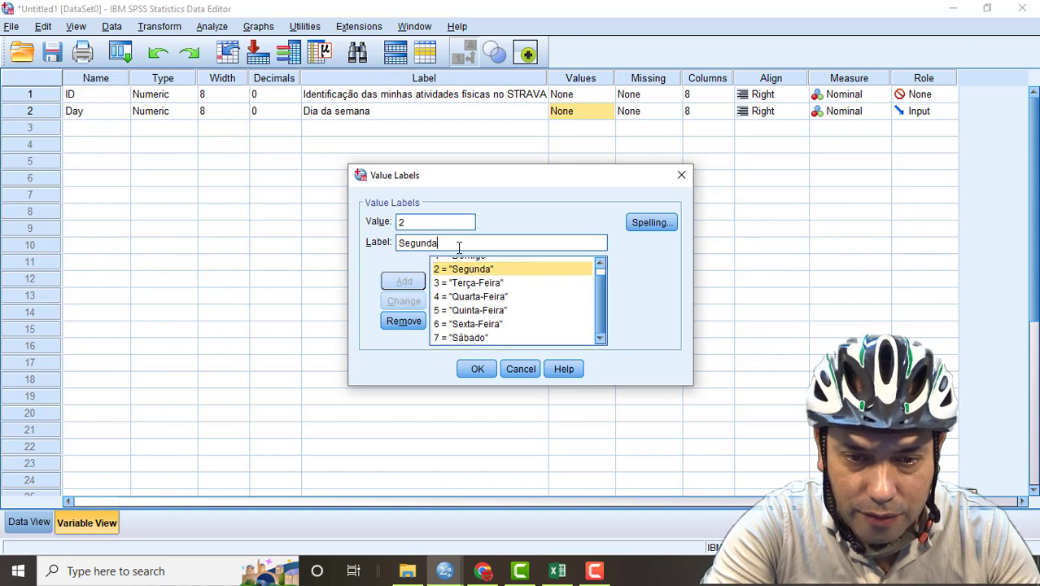
{"action": "type", "text": "-Feira"}
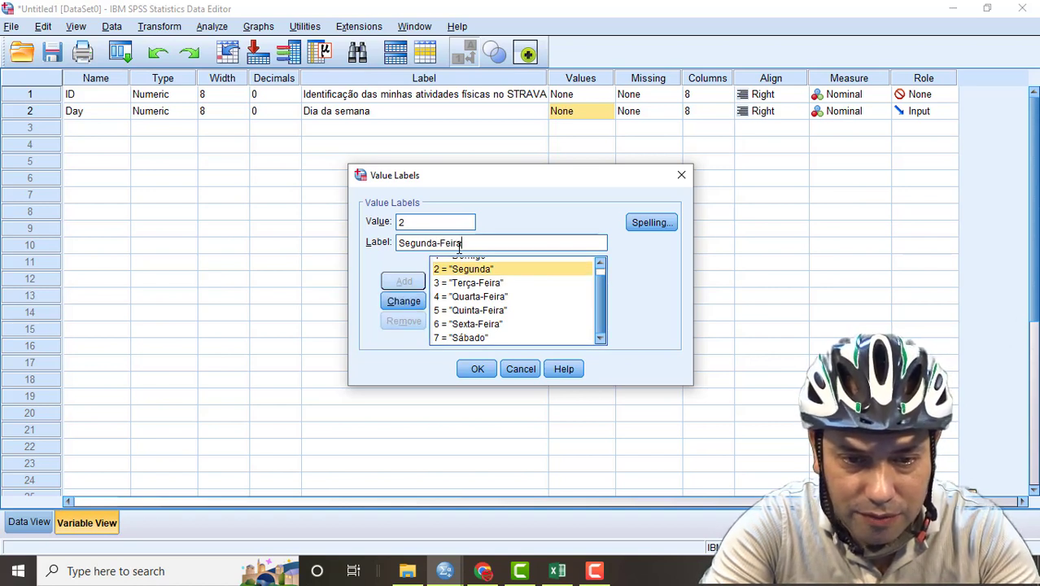
{"action": "left_click", "coordinate": [403, 302]}
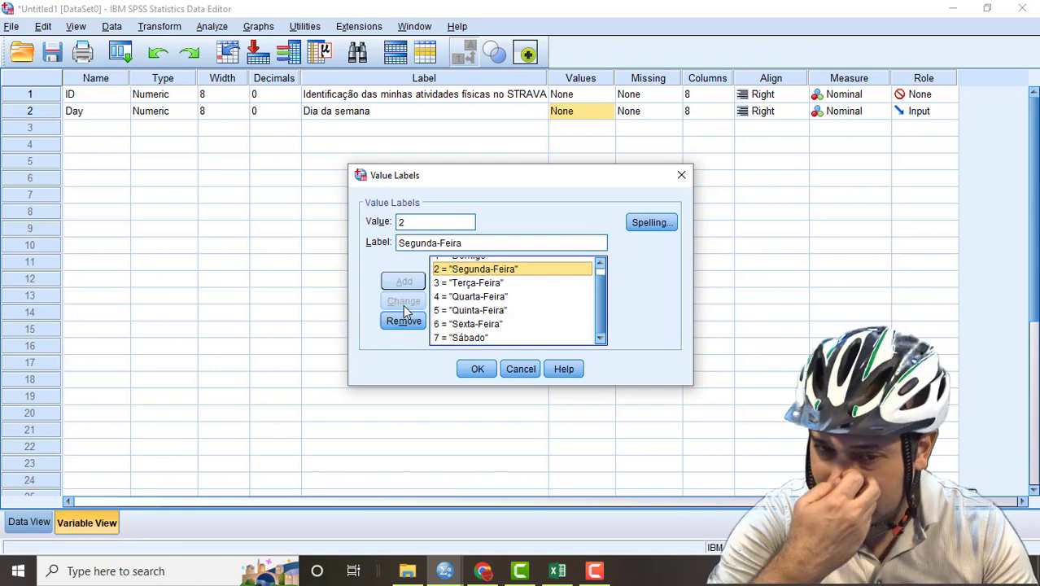
{"action": "left_click", "coordinate": [477, 368]}
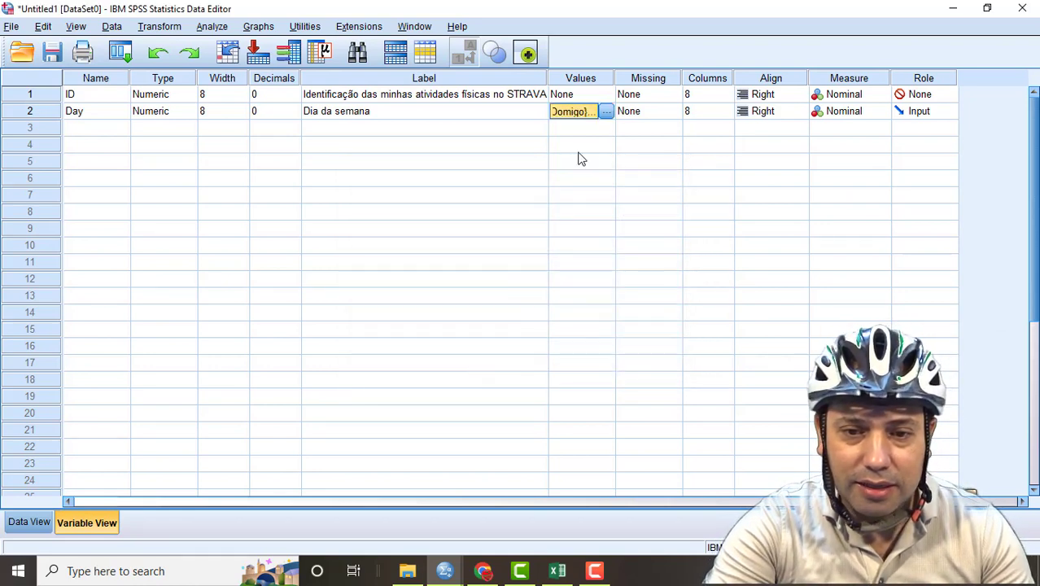
{"action": "key", "text": "Down"}
{"action": "key", "text": "Down"}
{"action": "key", "text": "Up"}
{"action": "key", "text": "Left"}
{"action": "key", "text": "Up"}
{"action": "key", "text": "Left"}
{"action": "key", "text": "F2"}
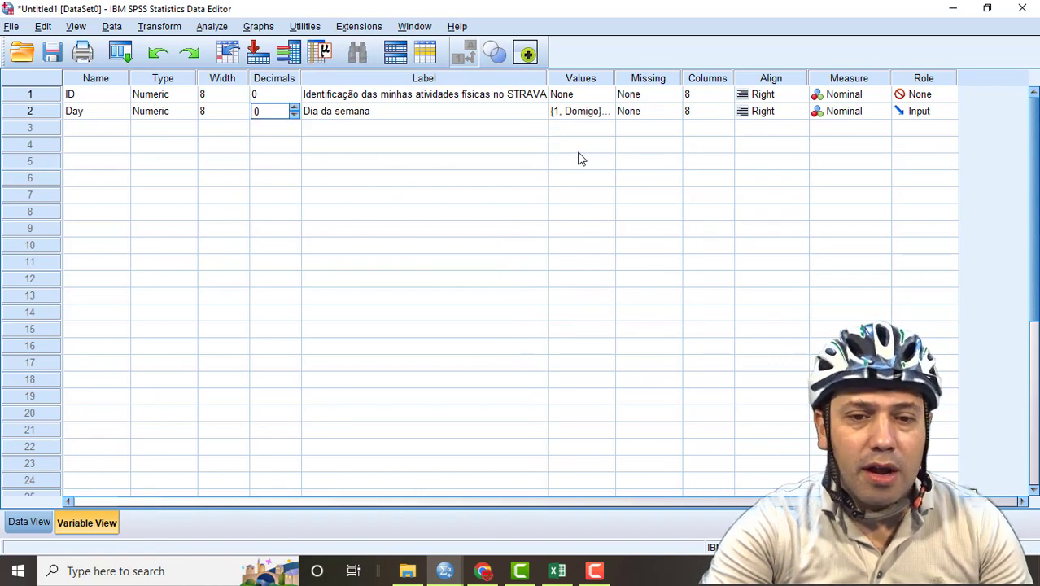
{"action": "key", "text": "Right"}
{"action": "key", "text": "Right"}
{"action": "key", "text": "Left"}
{"action": "key", "text": "Left"}
{"action": "key", "text": "Left"}
{"action": "key", "text": "Left"}
{"action": "key", "text": "Left"}
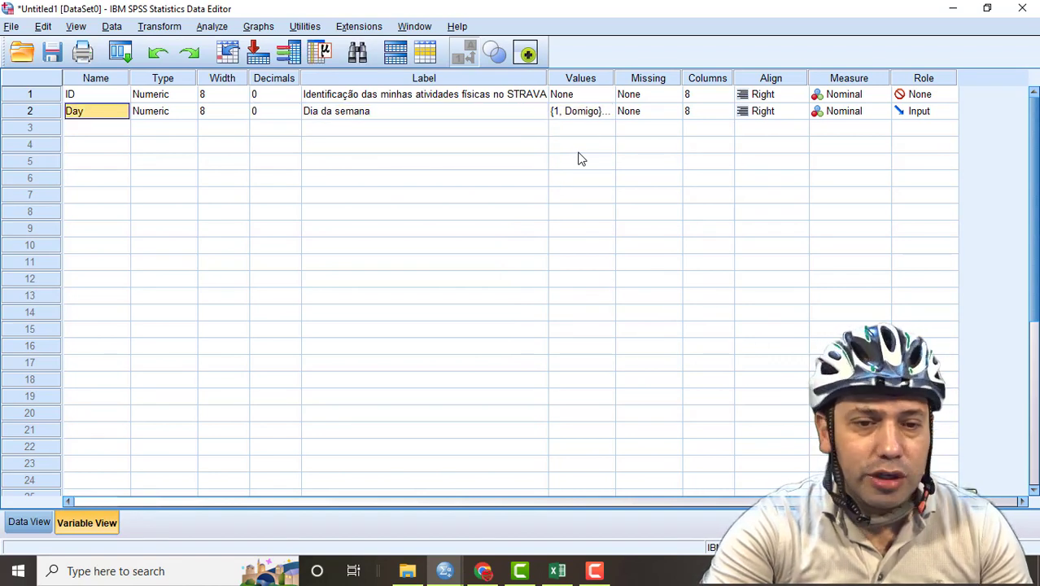
Step: Show the data view and check the weekdays of the most recent activities on Strava's My Activities page in Chrome
{"action": "left_click", "coordinate": [26, 528]}
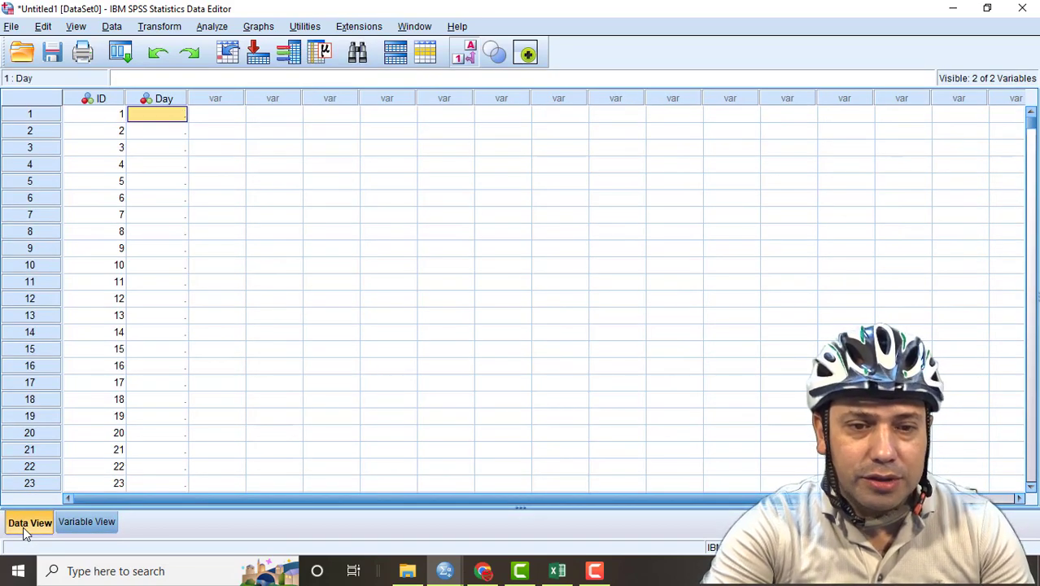
{"action": "key", "text": "Right"}
{"action": "key", "text": "Left"}
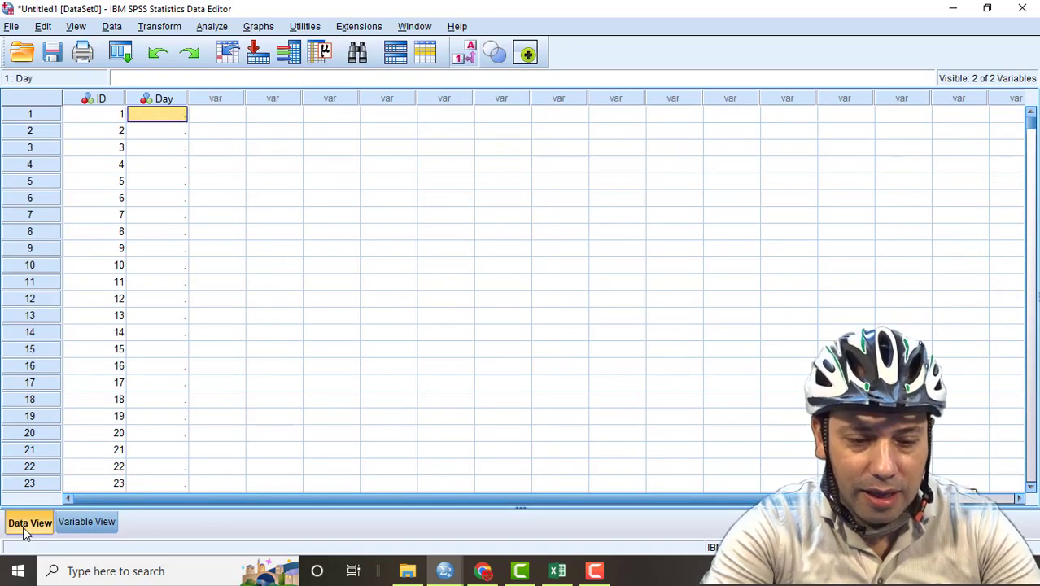
{"action": "key", "text": "alt+Tab"}
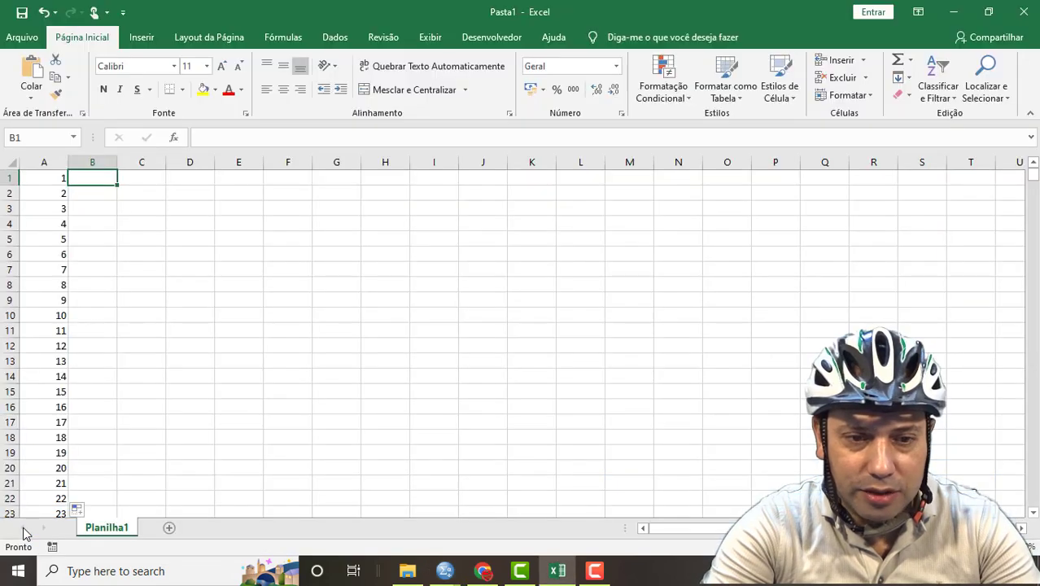
{"action": "key", "text": "alt+Tab"}
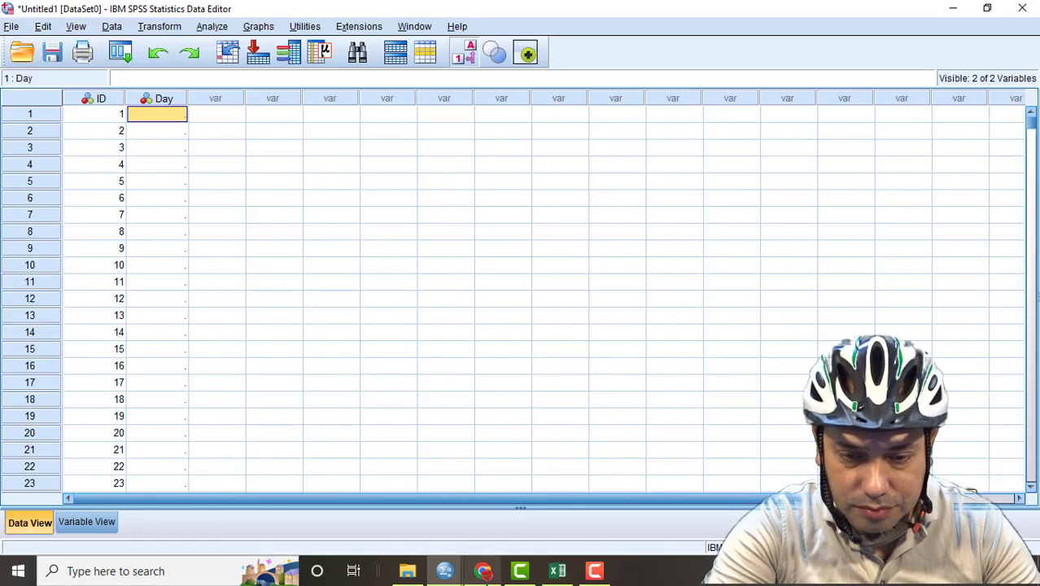
{"action": "left_click", "coordinate": [483, 571]}
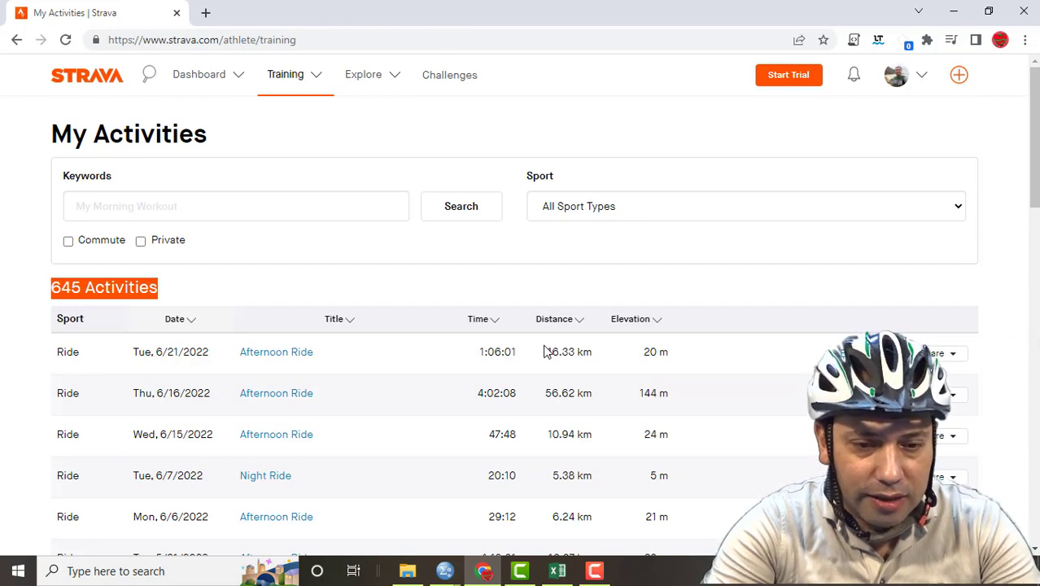
{"action": "key", "text": "alt+Tab"}
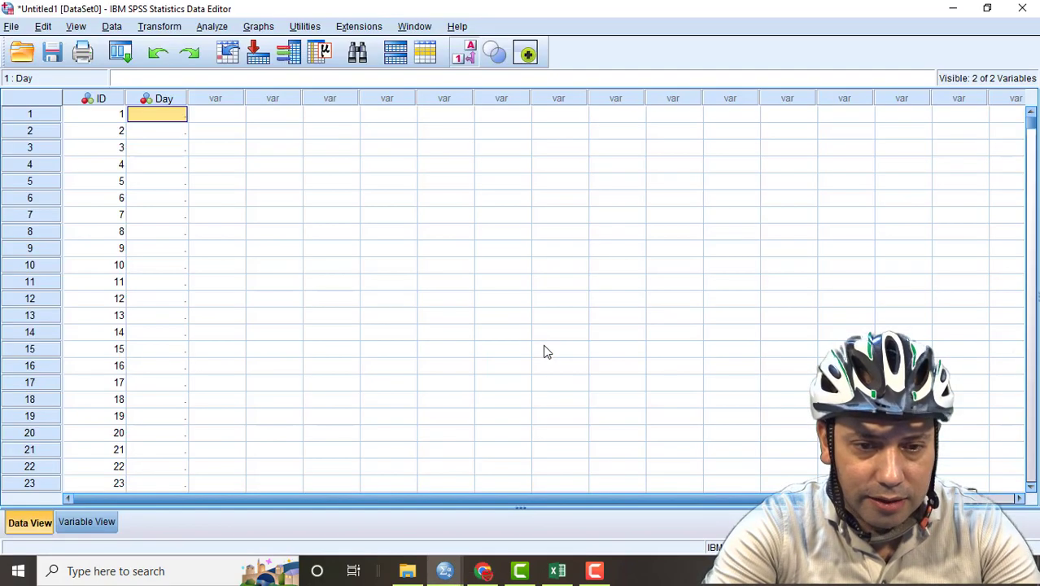
Step: Enter the Day codes 3, 5 and 4 for cases 1 to 3 in the data view
{"action": "type", "text": "3"}
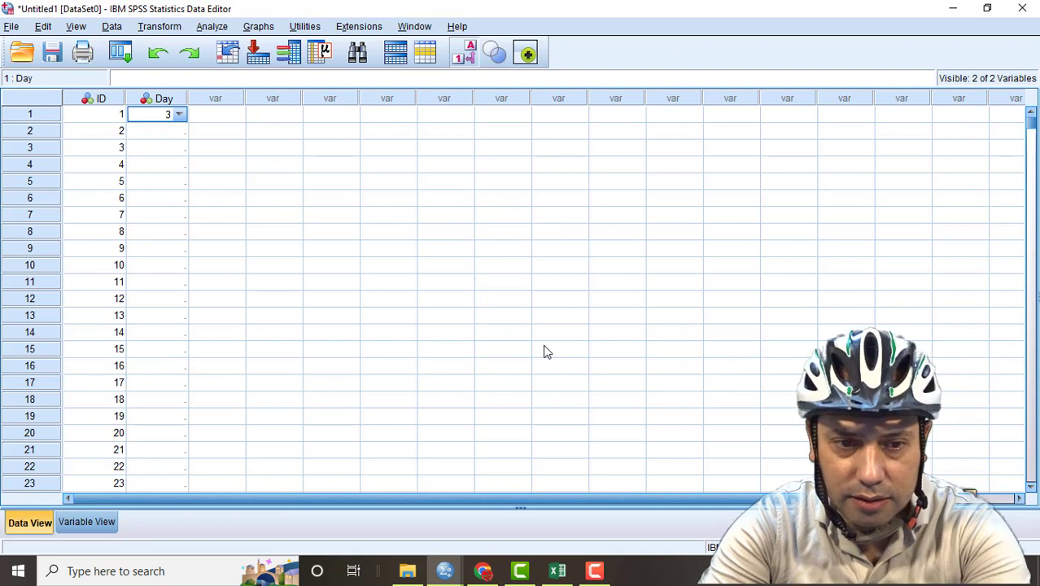
{"action": "key", "text": "Return"}
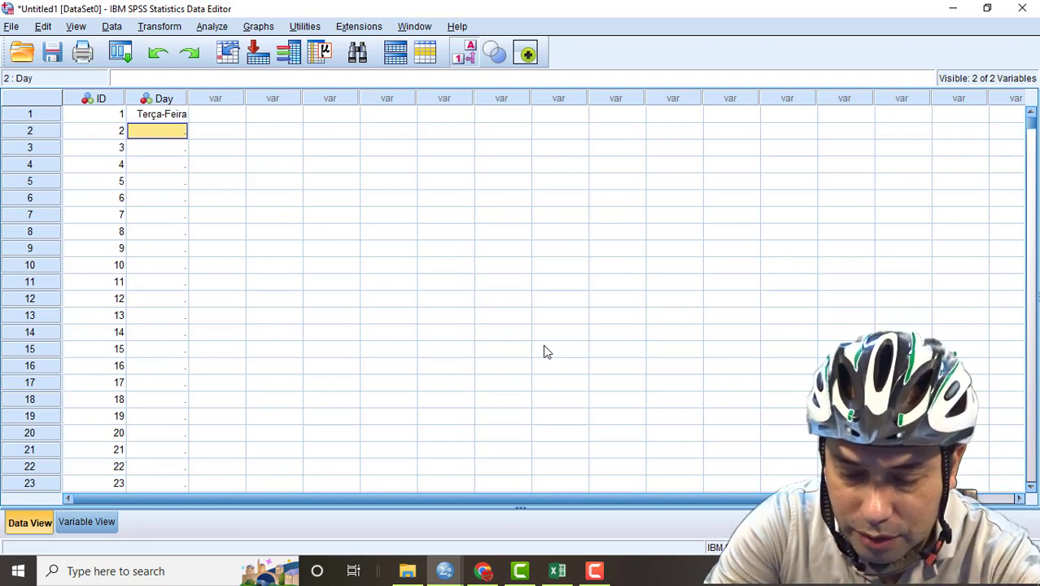
{"action": "type", "text": "5"}
{"action": "key", "text": "Return"}
{"action": "type", "text": "4"}
{"action": "key", "text": "Return"}
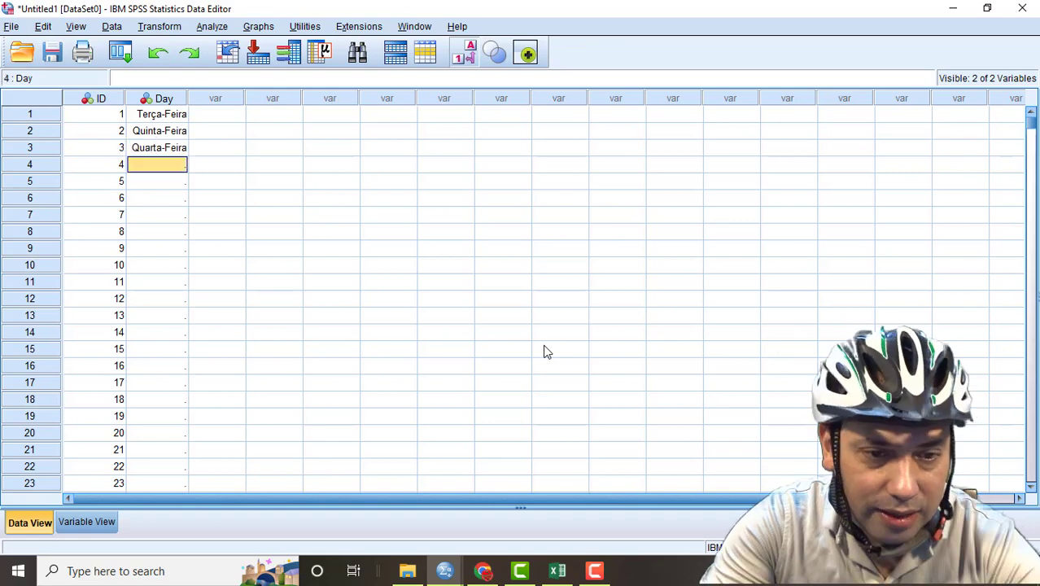
Step: Check the fourth activity's weekday on the Strava page and enter Day code 3 for case 4 in SPSS
{"action": "key", "text": "alt+Tab"}
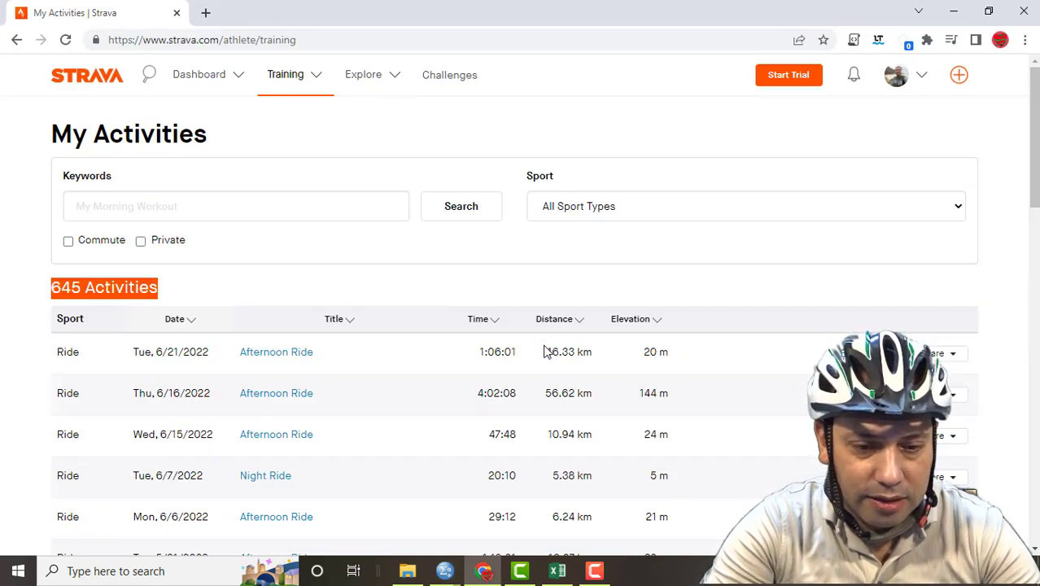
{"action": "key", "text": "alt+Tab"}
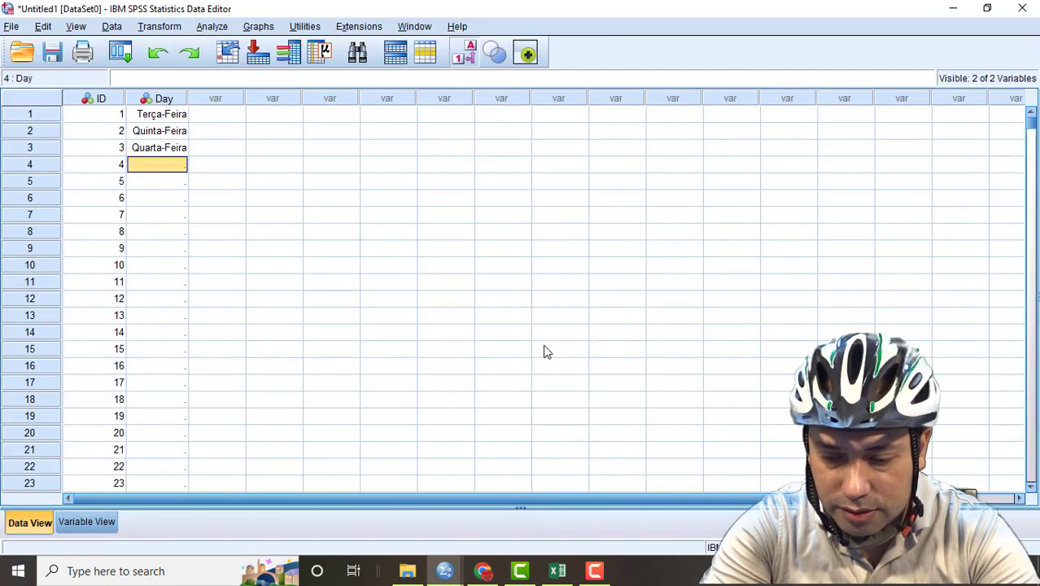
{"action": "type", "text": "3"}
{"action": "key", "text": "Return"}
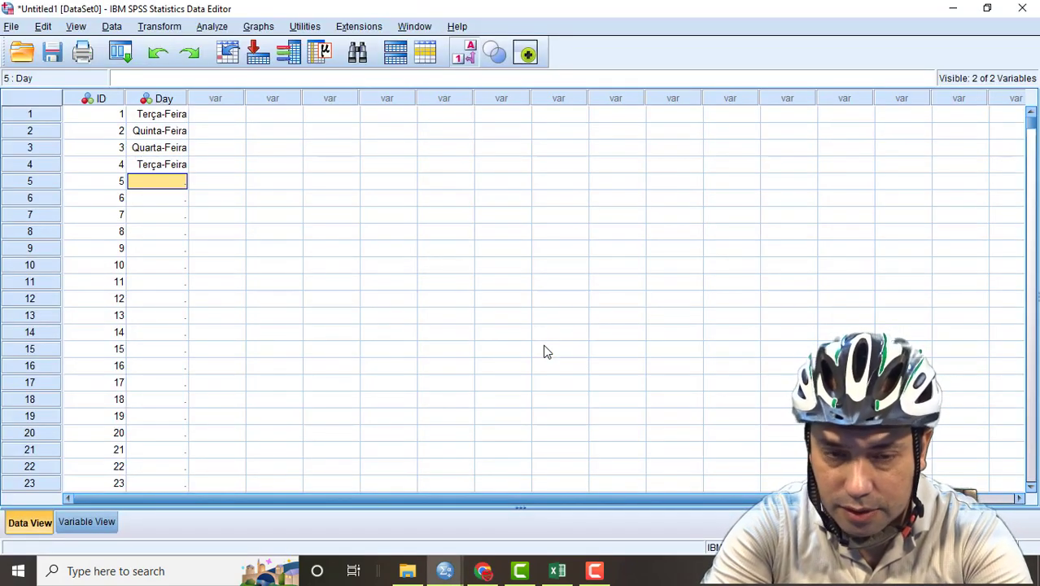
Step: Enter Day code 2 for case 5 in the data view
{"action": "type", "text": "2"}
{"action": "key", "text": "Return"}
{"action": "key", "text": "Up"}
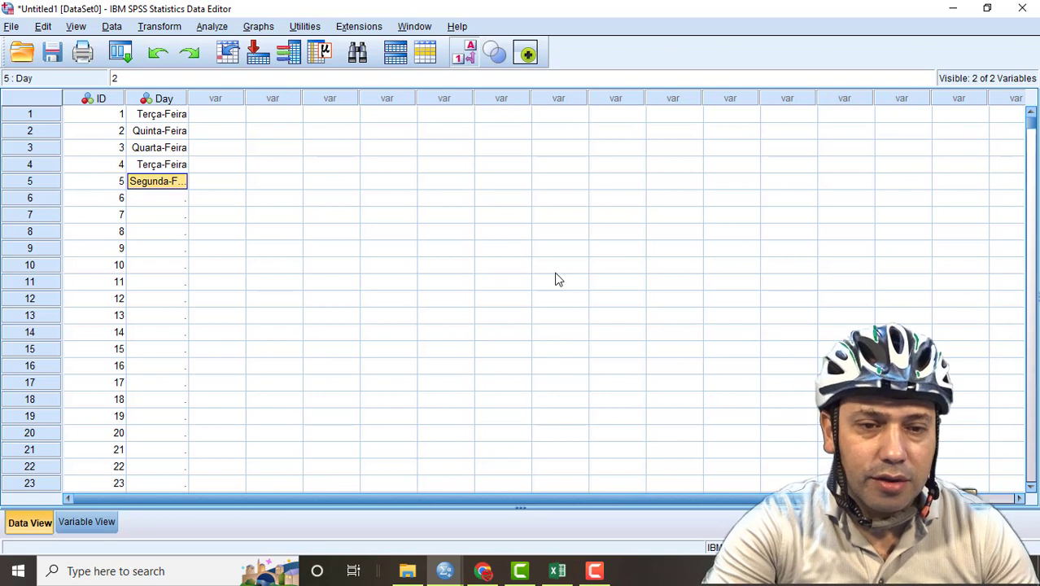
Step: Widen the Day column to 14, increase its column width to 50 in the variable view, and return to the data view
{"action": "left_click_drag", "start_coordinate": [187, 99], "coordinate": [225, 97]}
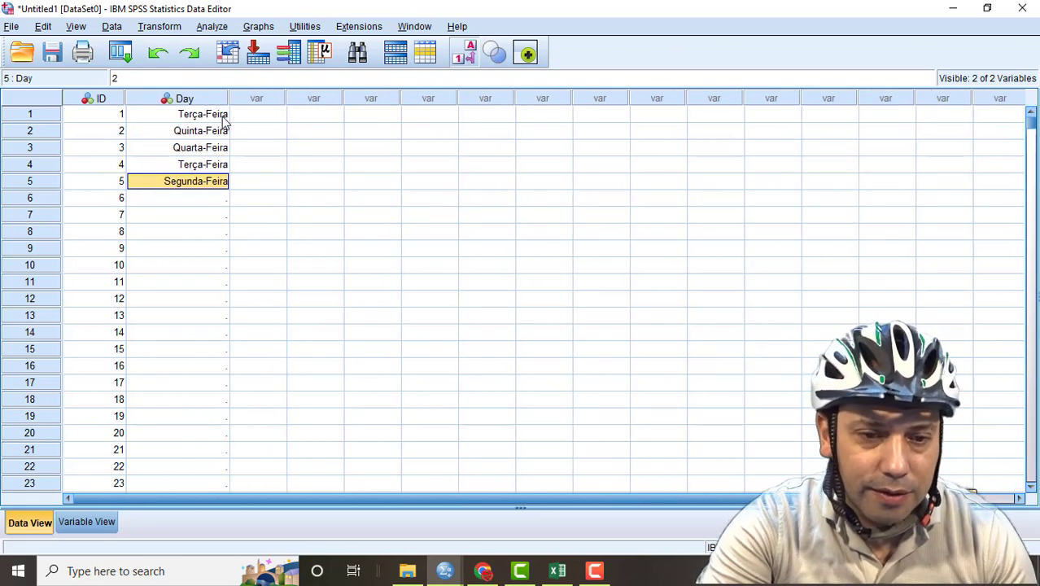
{"action": "left_click", "coordinate": [82, 522]}
{"action": "left_click", "coordinate": [700, 111]}
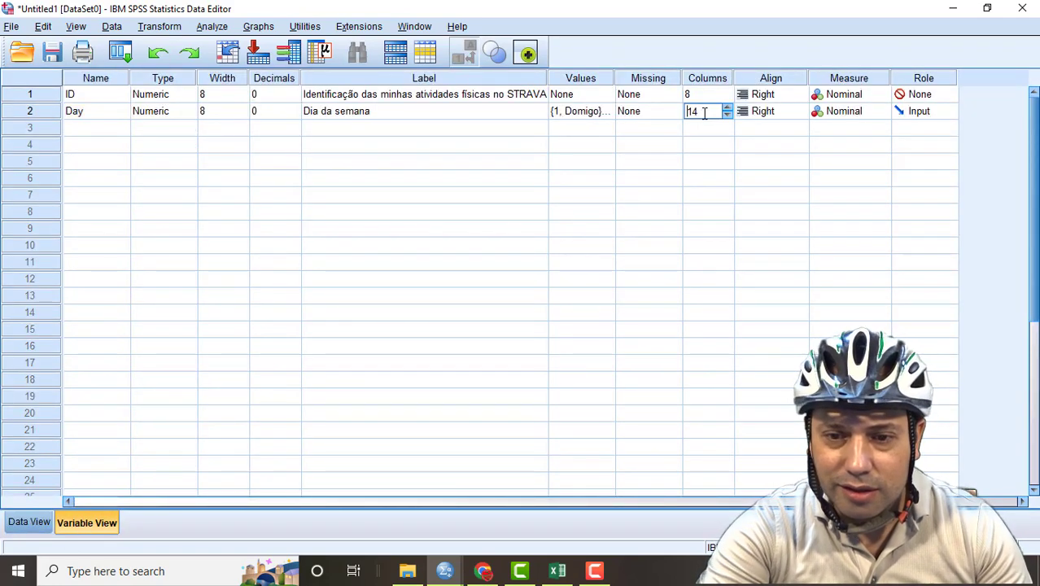
{"action": "left_click_drag", "start_coordinate": [702, 111], "coordinate": [672, 111]}
{"action": "type", "text": "50"}
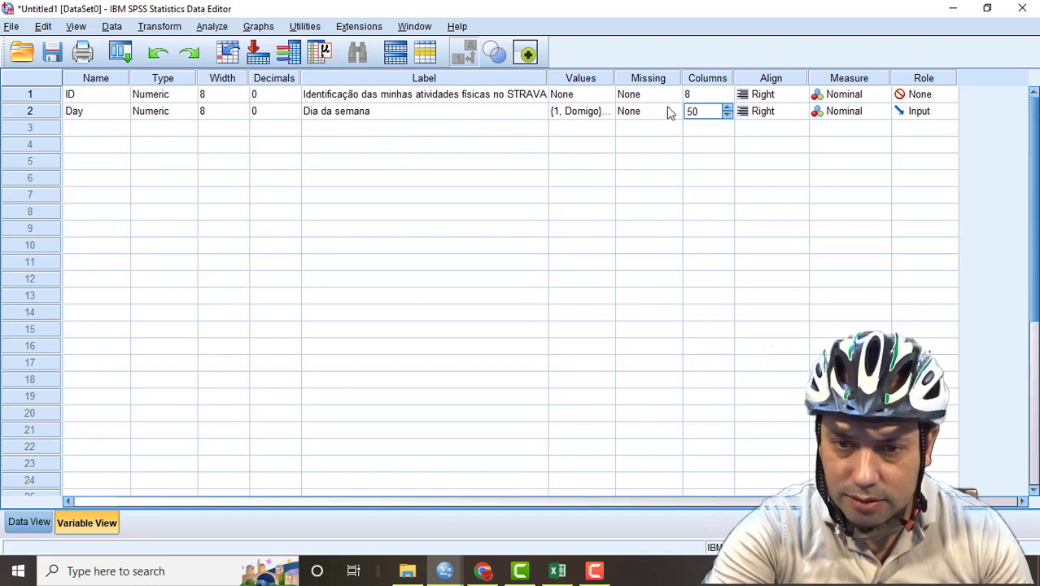
{"action": "left_click", "coordinate": [707, 95]}
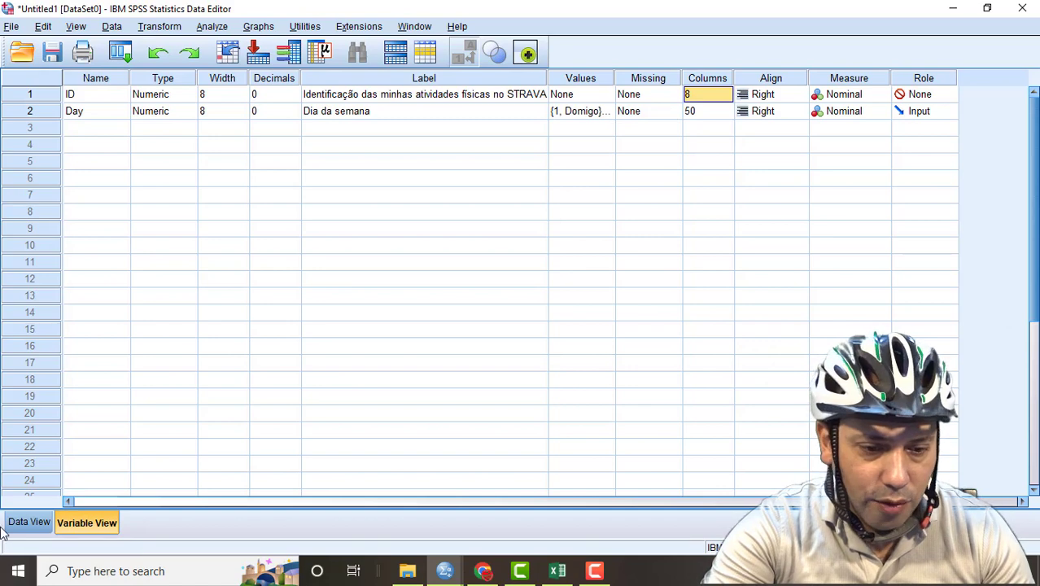
{"action": "left_click", "coordinate": [29, 525]}
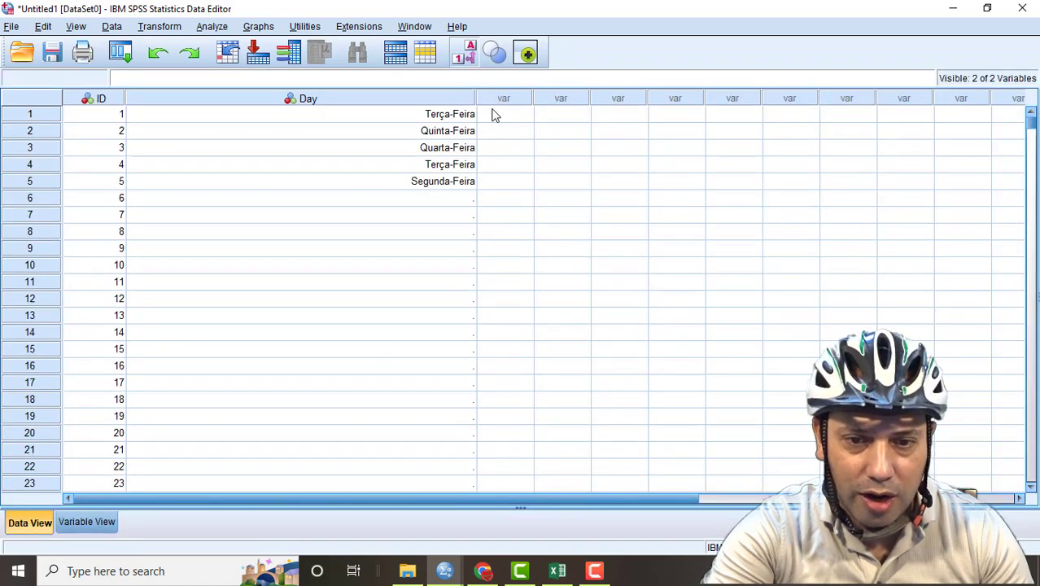
Step: Narrow the Day column to a width of 10 in the data view and check its Columns setting in the variable view
{"action": "left_click_drag", "start_coordinate": [478, 99], "coordinate": [204, 105]}
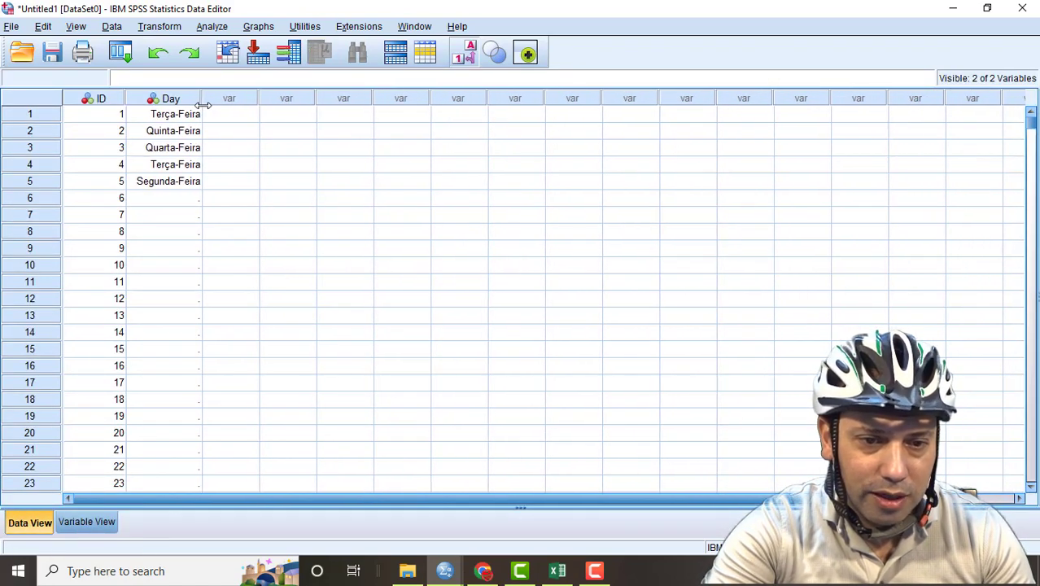
{"action": "left_click", "coordinate": [84, 525]}
{"action": "left_click", "coordinate": [714, 113]}
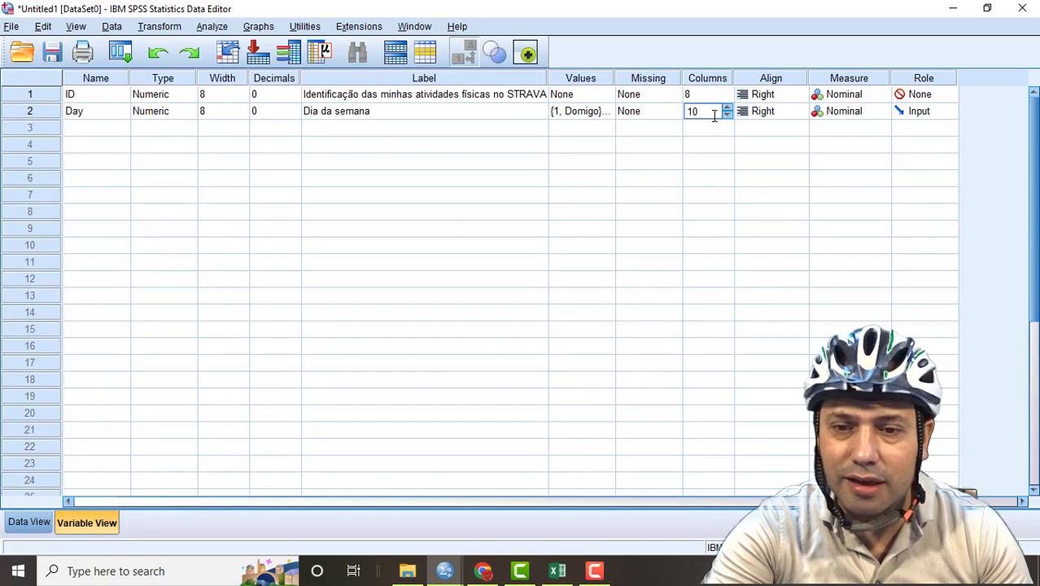
{"action": "left_click", "coordinate": [708, 134]}
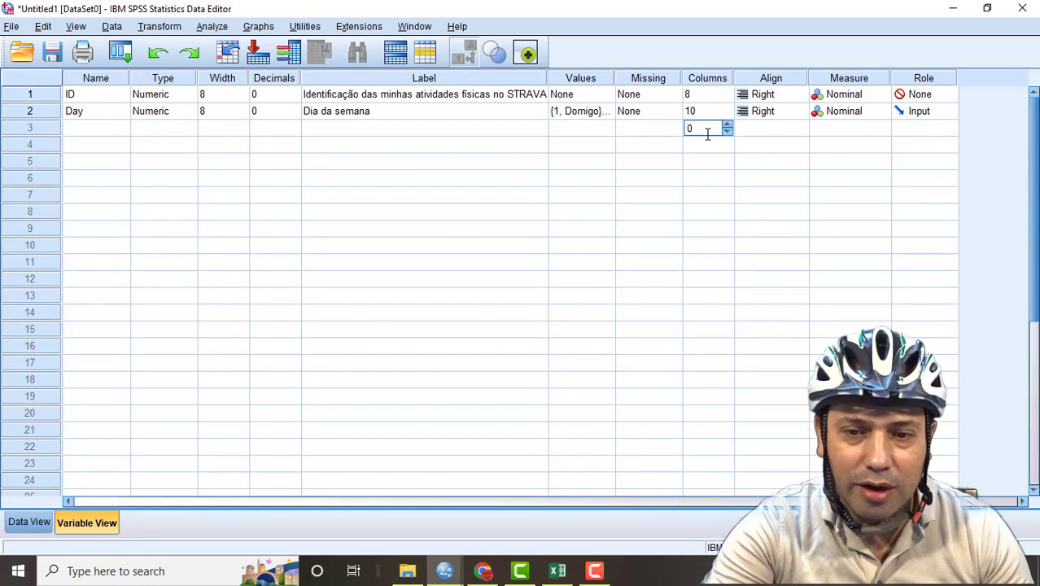
{"action": "key", "text": "Up"}
{"action": "key", "text": "Left"}
{"action": "key", "text": "Left"}
{"action": "key", "text": "Left"}
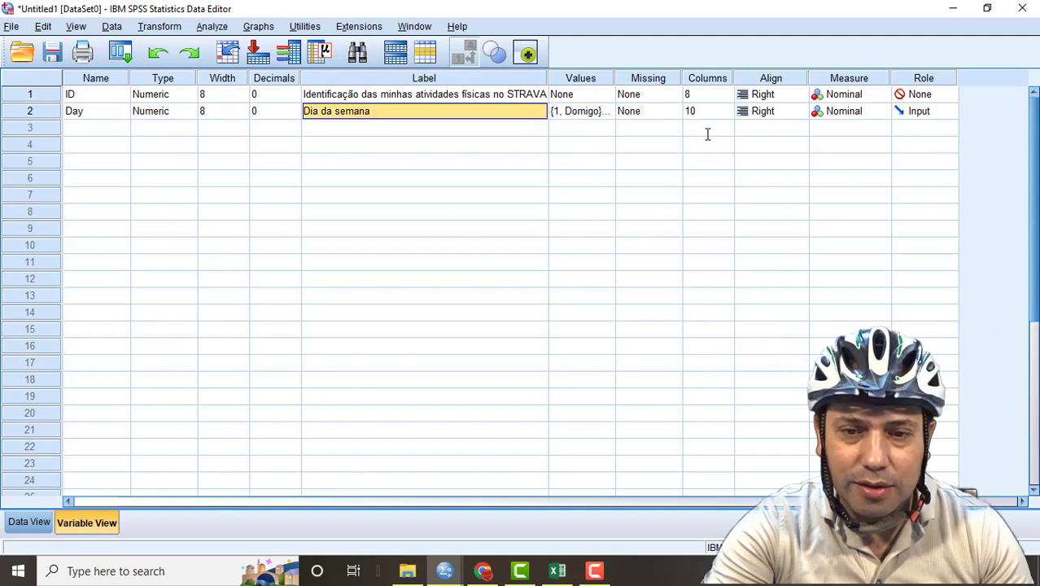
{"action": "key", "text": "Right"}
{"action": "key", "text": "Right"}
{"action": "key", "text": "alt+Tab"}
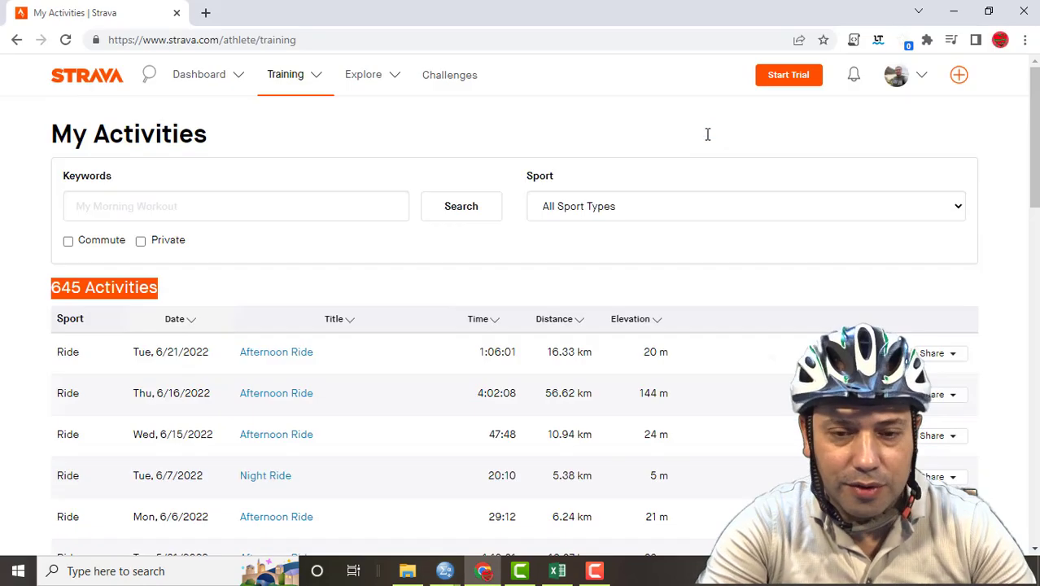
{"action": "key", "text": "alt+Tab"}
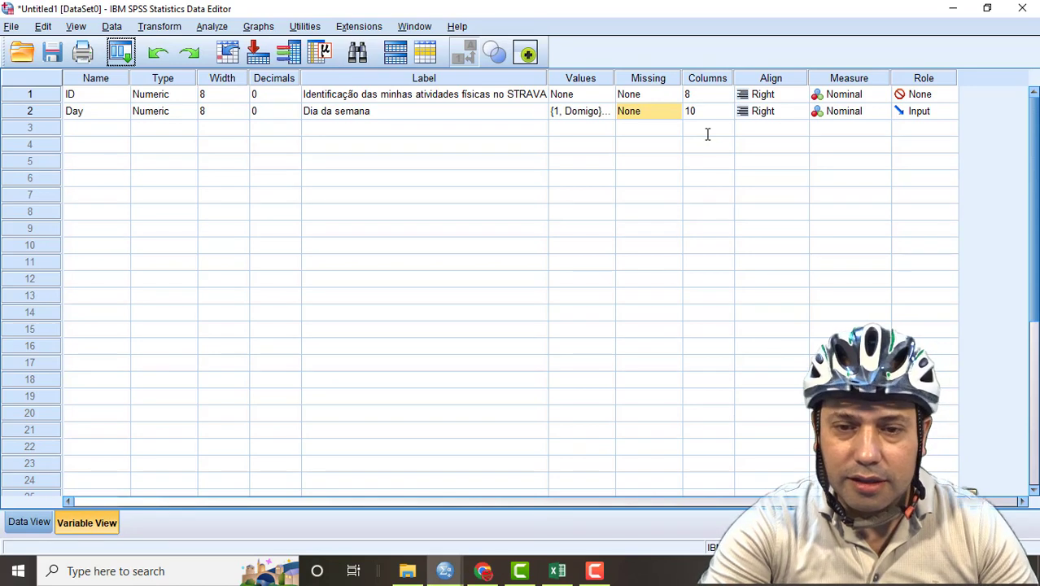
Step: Open the missing values settings of the Day variable and enter 9 as the first discrete missing value
{"action": "left_click", "coordinate": [431, 119]}
{"action": "key", "text": "Right"}
{"action": "key", "text": "Right"}
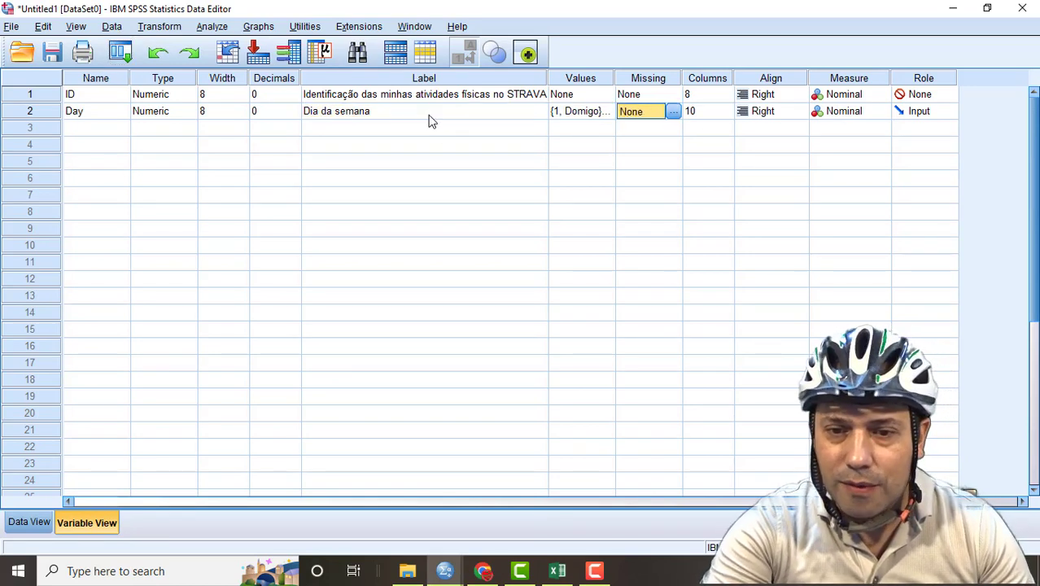
{"action": "left_click", "coordinate": [673, 112]}
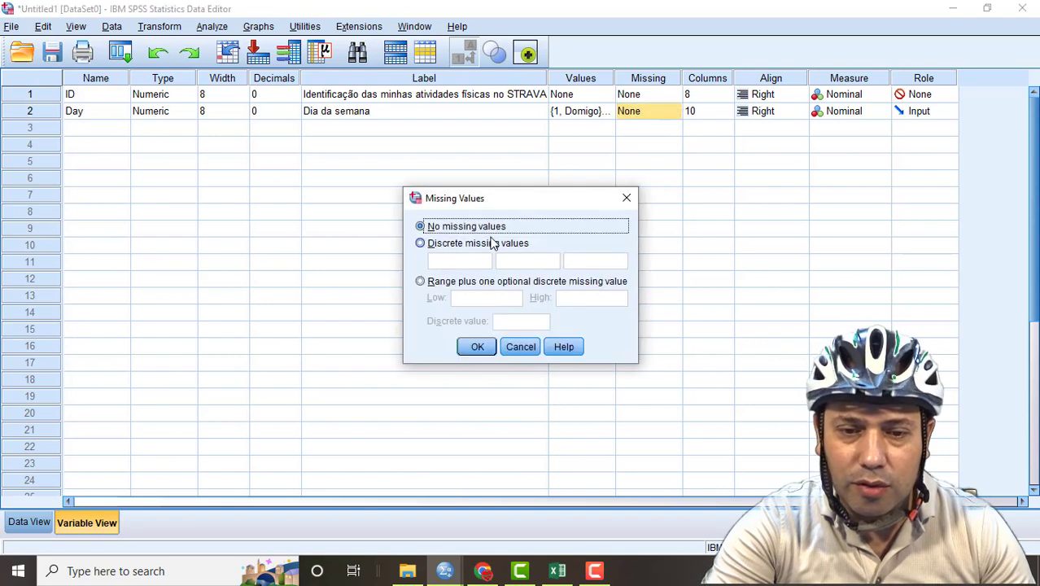
{"action": "left_click", "coordinate": [421, 245]}
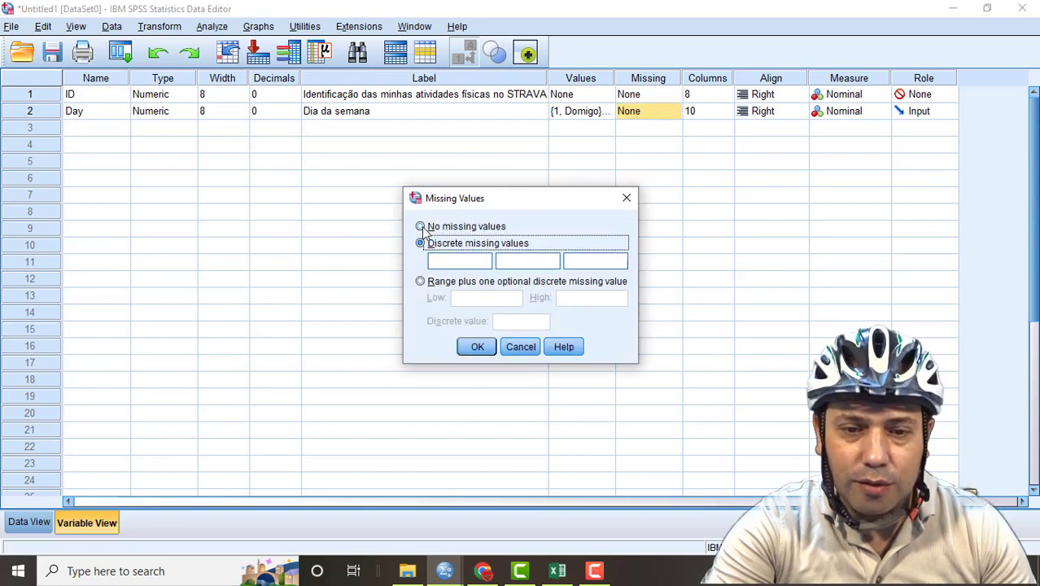
{"action": "left_click", "coordinate": [422, 228]}
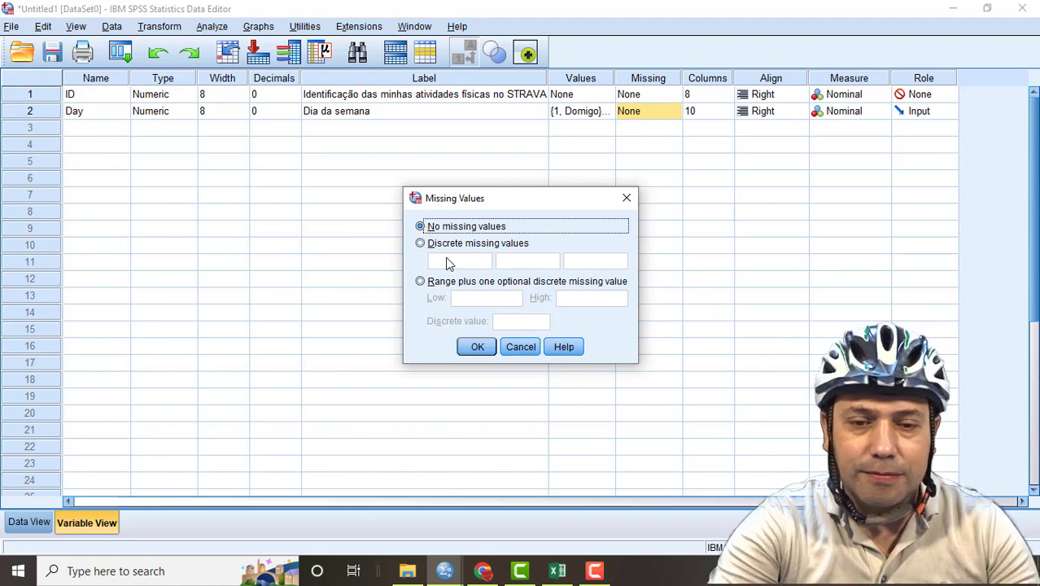
{"action": "left_click", "coordinate": [421, 244]}
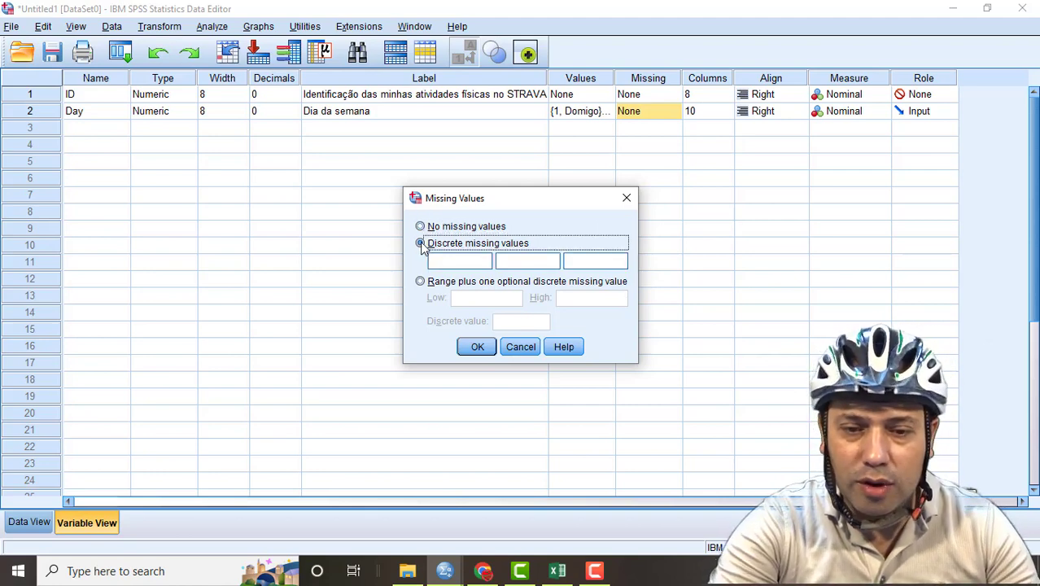
{"action": "left_click", "coordinate": [456, 258]}
{"action": "type", "text": "9"}
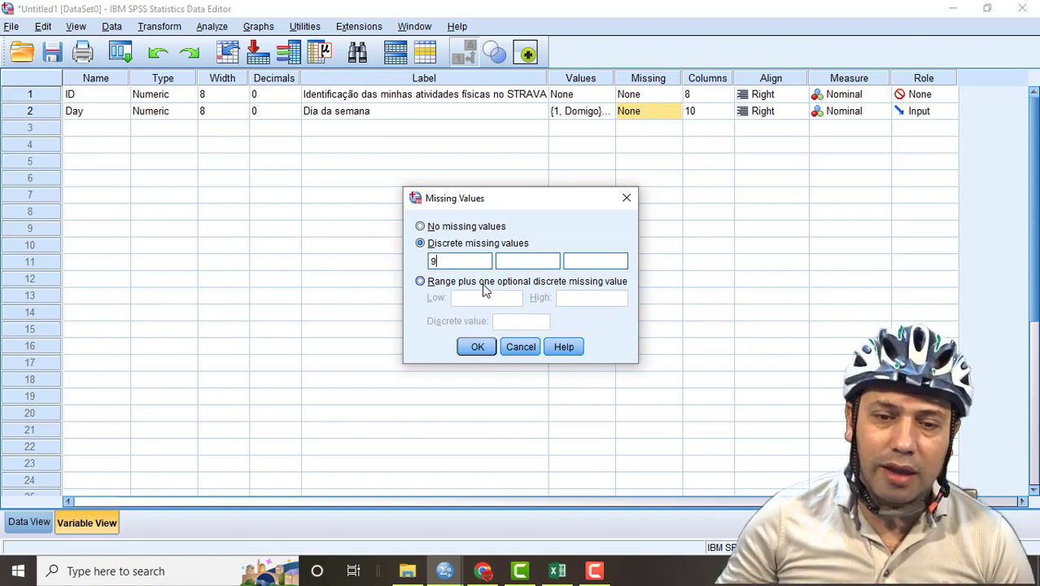
Step: Add 99 and 999 as discrete missing values and apply the missing values definition to Day
{"action": "left_click", "coordinate": [421, 227]}
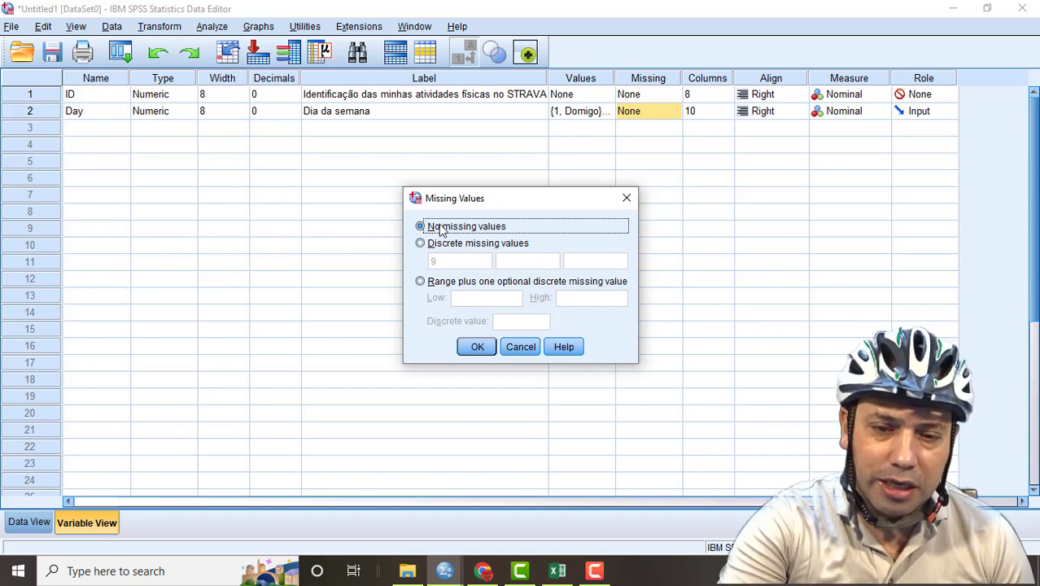
{"action": "left_click", "coordinate": [421, 244]}
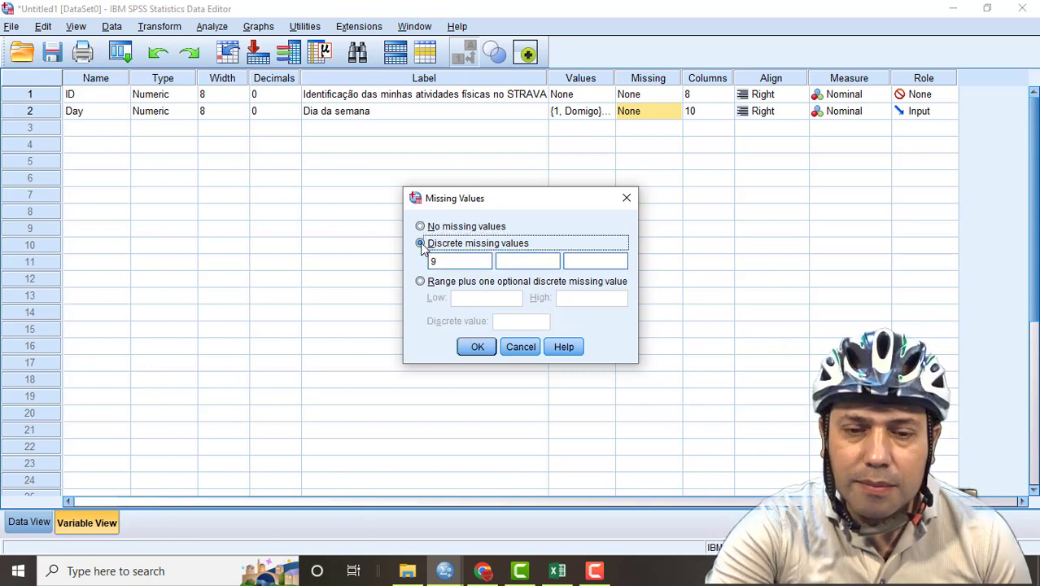
{"action": "left_click", "coordinate": [512, 261]}
{"action": "type", "text": "99"}
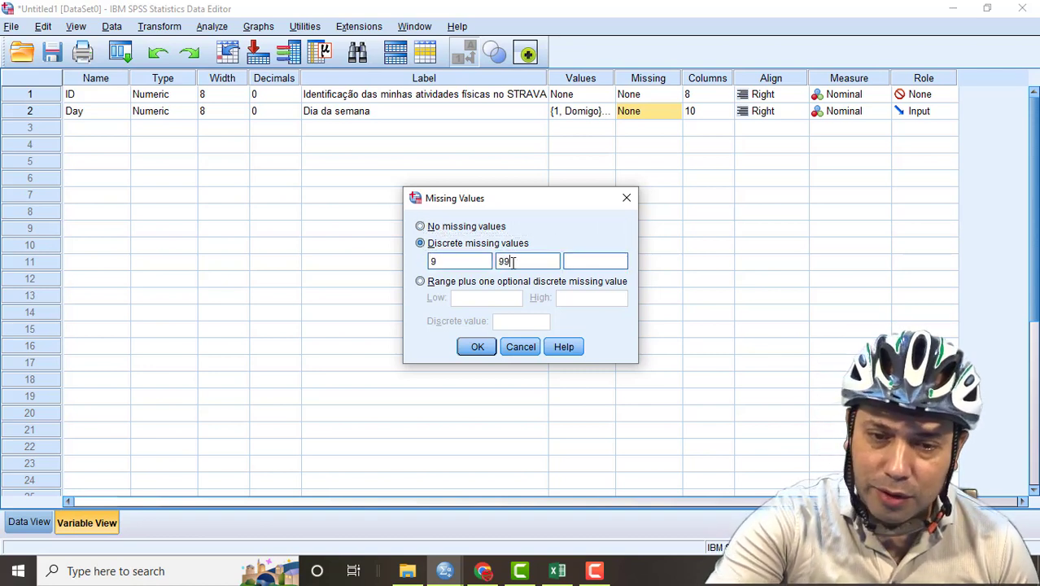
{"action": "left_click", "coordinate": [583, 262]}
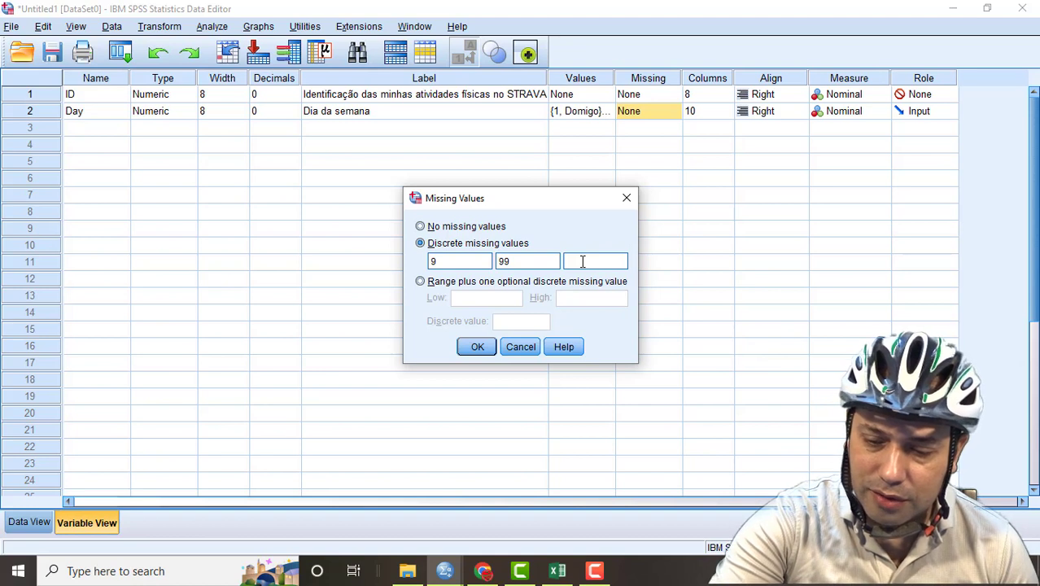
{"action": "type", "text": "999"}
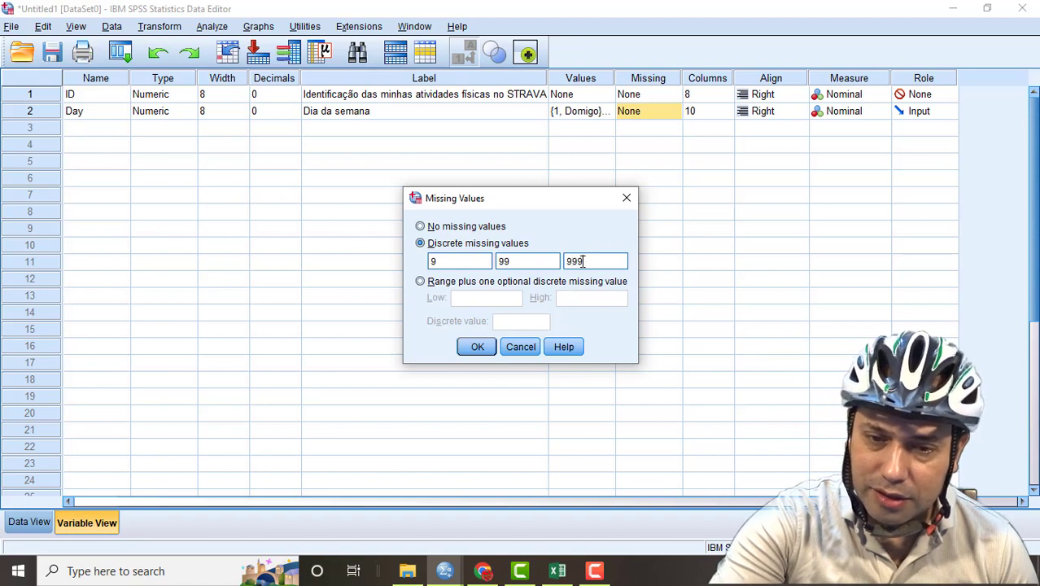
{"action": "left_click", "coordinate": [477, 350]}
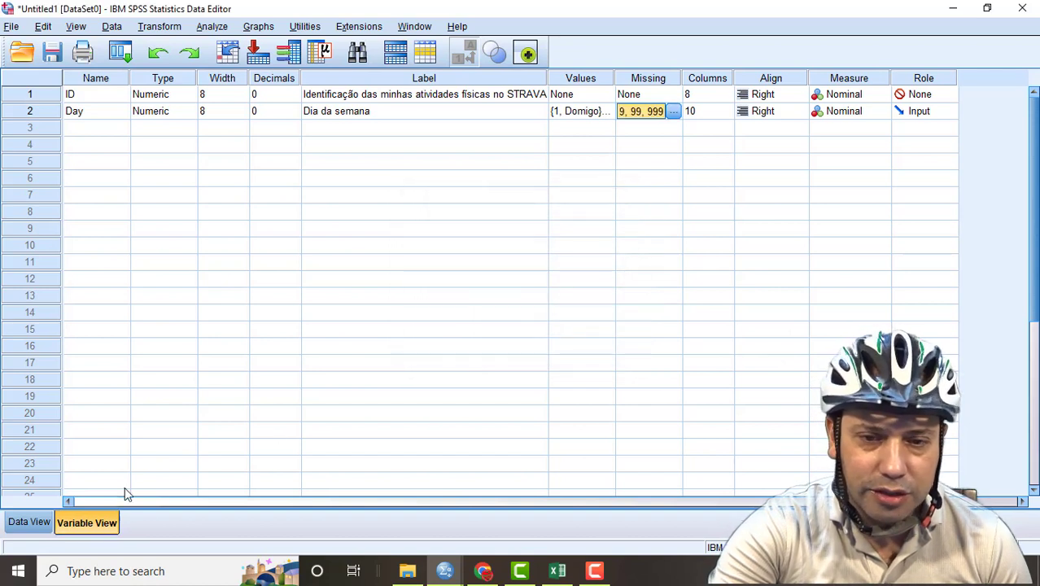
{"action": "left_click", "coordinate": [630, 128]}
{"action": "left_click", "coordinate": [641, 113]}
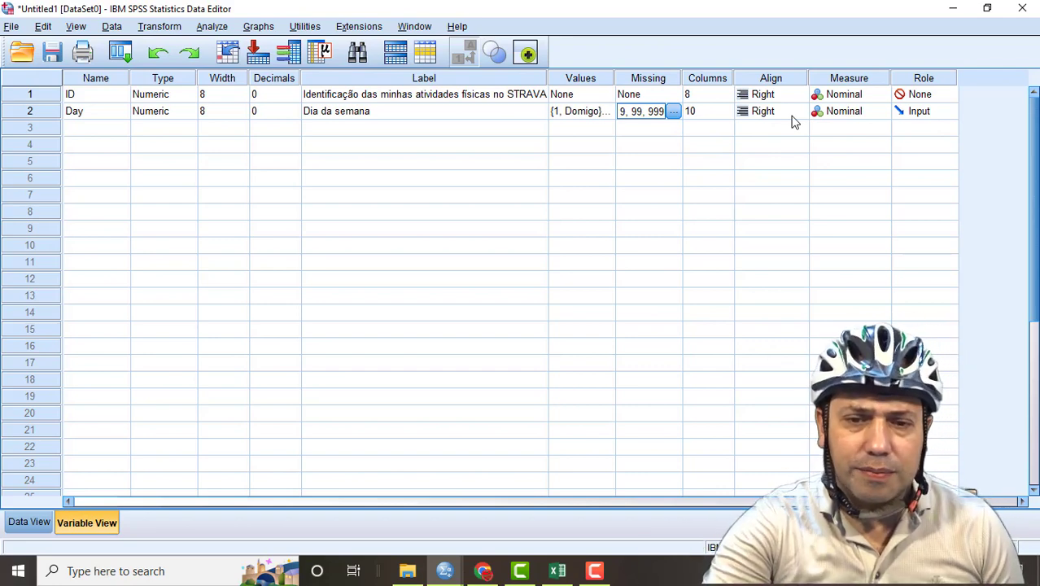
{"action": "key", "text": "Left"}
{"action": "key", "text": "Left"}
{"action": "key", "text": "Left"}
{"action": "key", "text": "Left"}
{"action": "key", "text": "Left"}
{"action": "key", "text": "Left"}
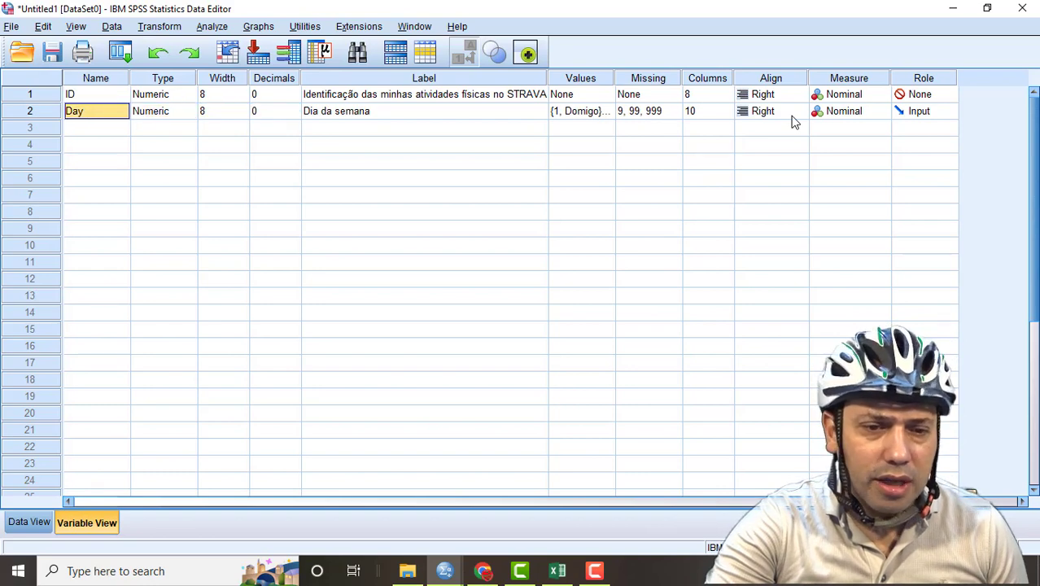
Step: Show the data view and switch the value labels off and on repeatedly to compare Day's numeric codes with its weekday labels
{"action": "left_click", "coordinate": [29, 524]}
{"action": "key", "text": "Right"}
{"action": "key", "text": "Right"}
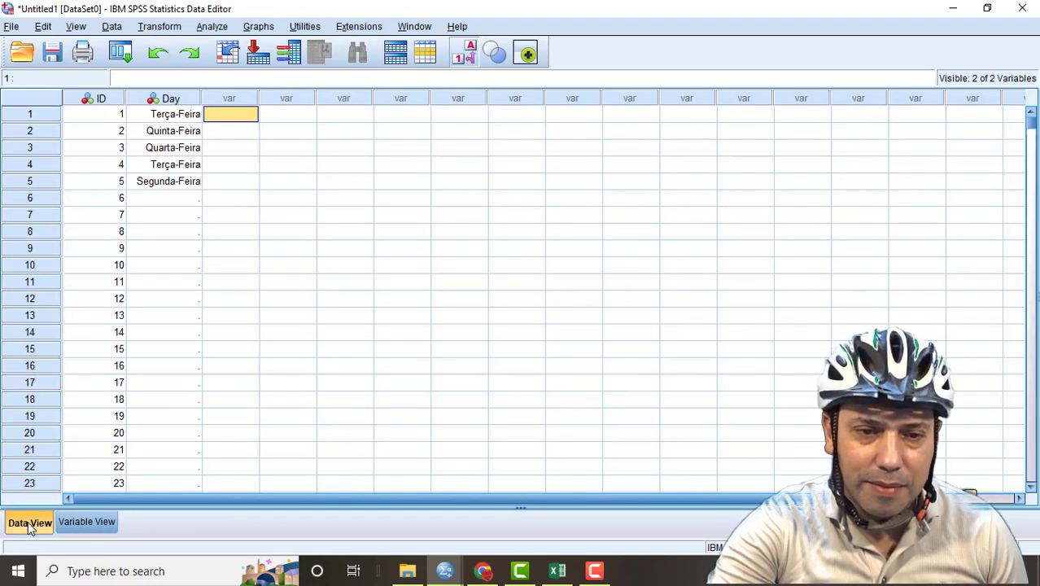
{"action": "key", "text": "Left"}
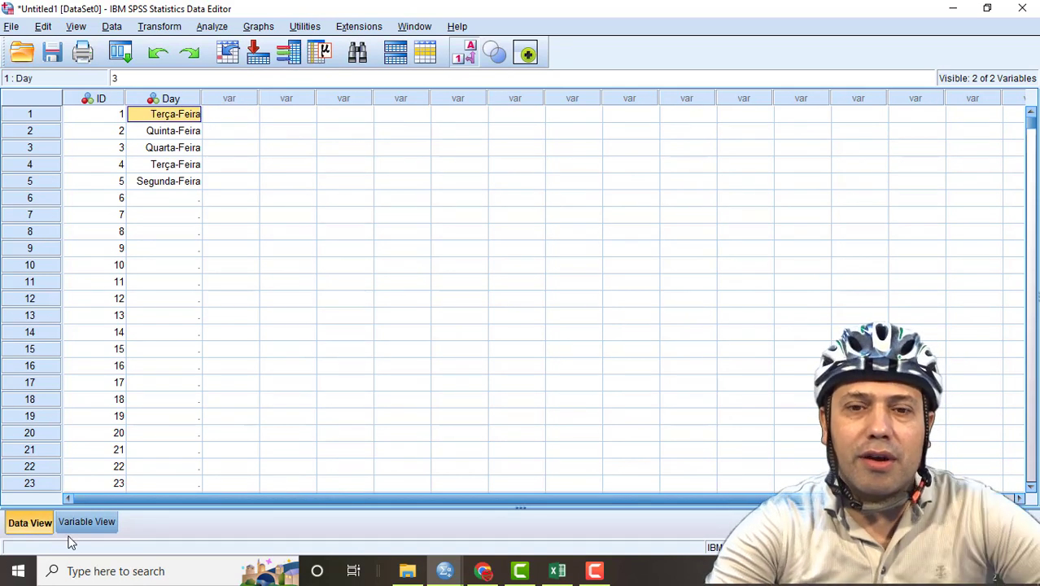
{"action": "left_click", "coordinate": [470, 59]}
{"action": "left_click", "coordinate": [469, 59]}
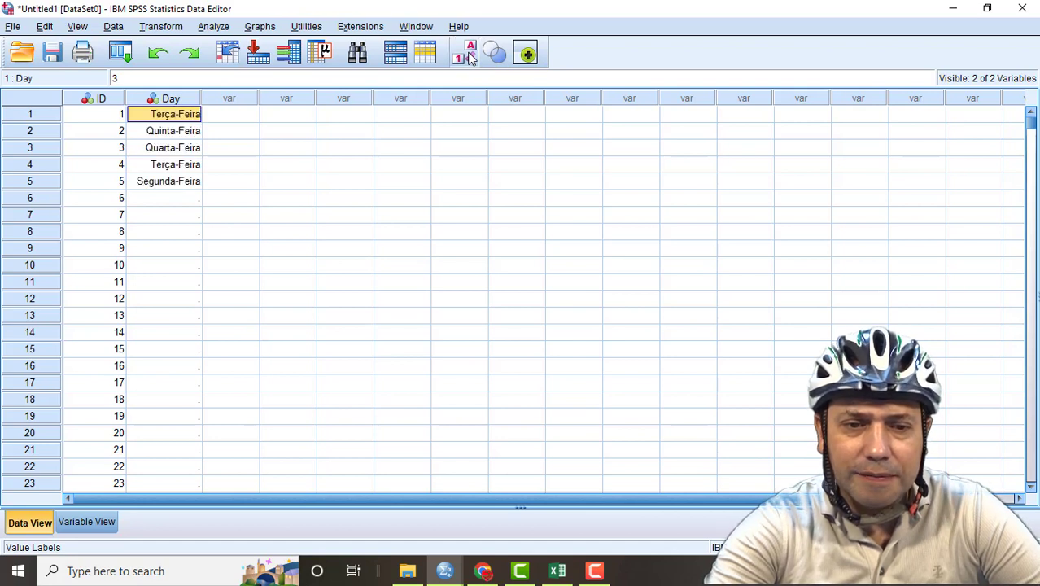
{"action": "left_click", "coordinate": [469, 58]}
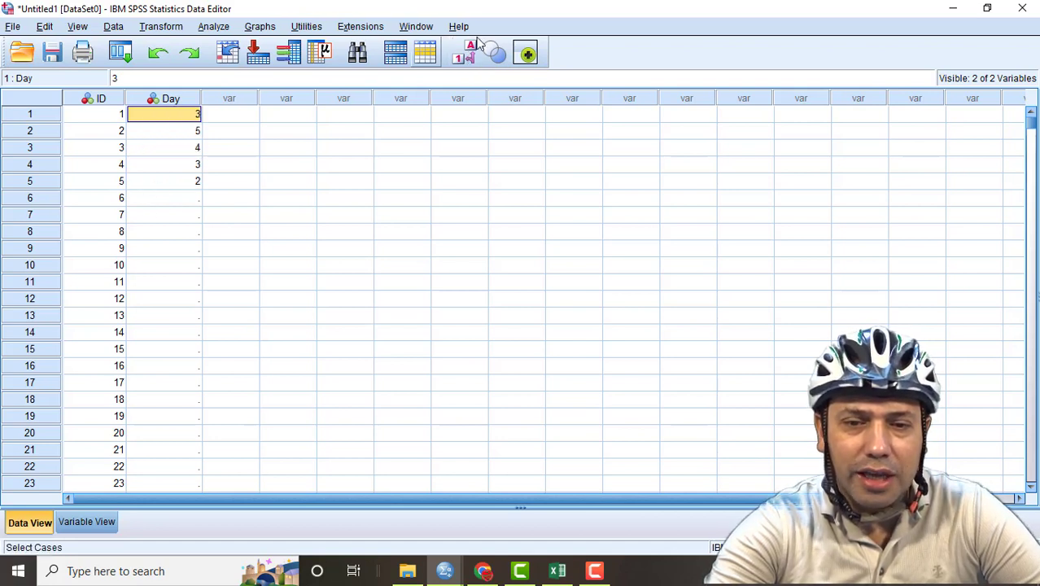
{"action": "left_click", "coordinate": [477, 55]}
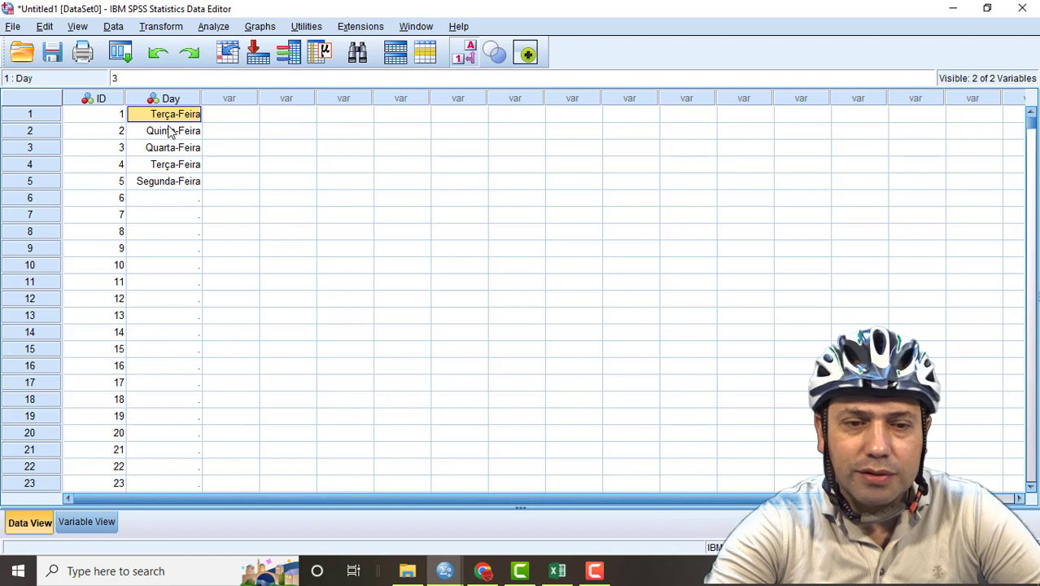
{"action": "left_click", "coordinate": [470, 52]}
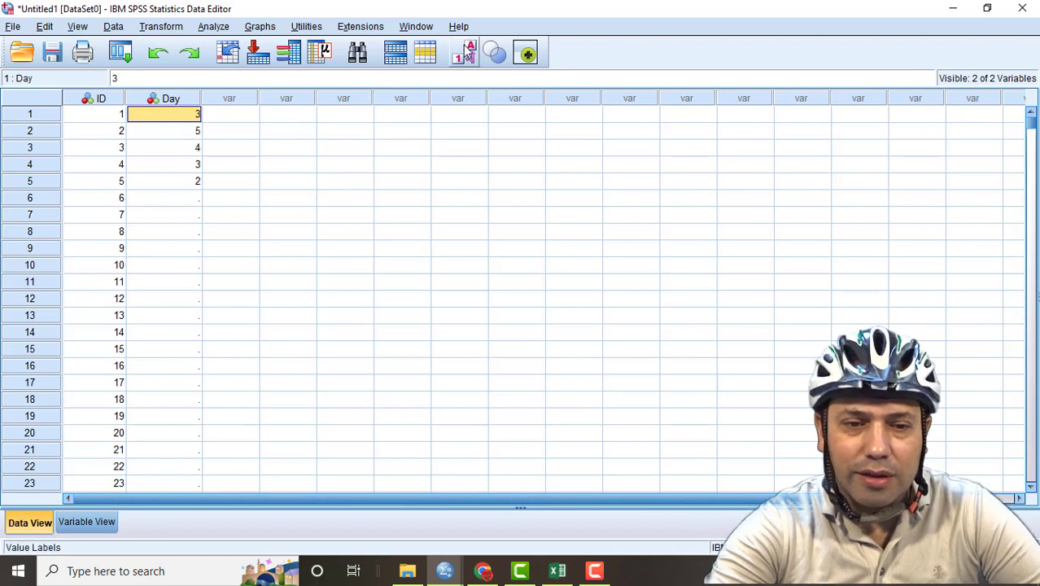
{"action": "left_click", "coordinate": [470, 51]}
{"action": "left_click", "coordinate": [469, 52]}
{"action": "left_click", "coordinate": [469, 51]}
{"action": "left_click", "coordinate": [470, 51]}
{"action": "left_click", "coordinate": [470, 51]}
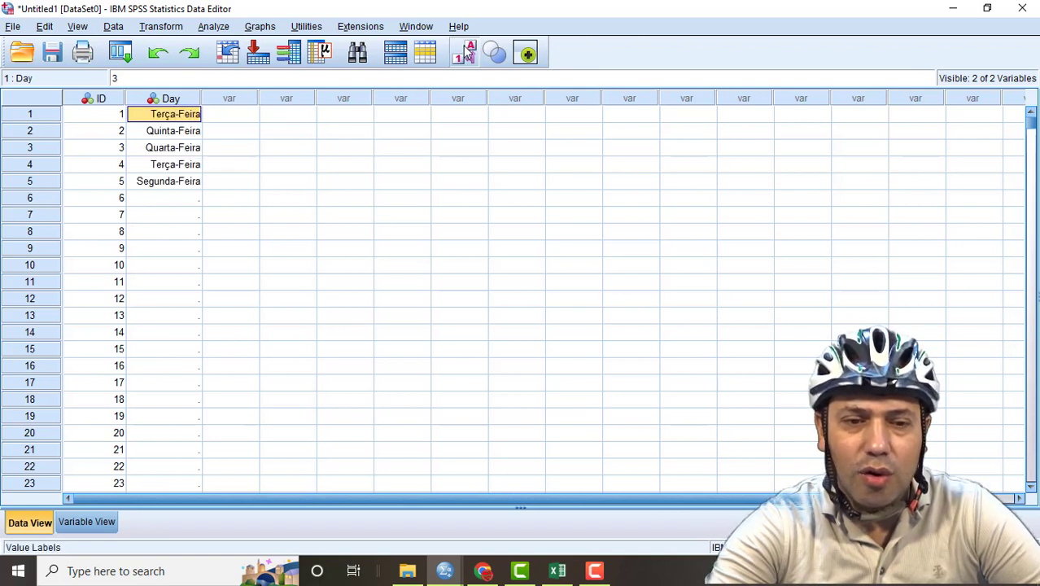
{"action": "left_click", "coordinate": [469, 52]}
{"action": "left_click", "coordinate": [462, 82]}
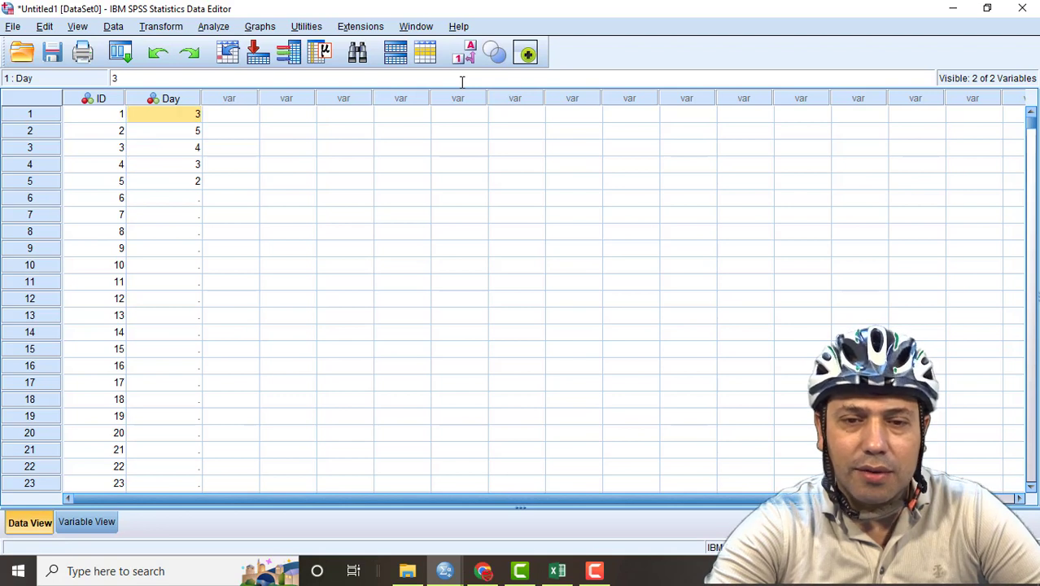
{"action": "left_click", "coordinate": [464, 51]}
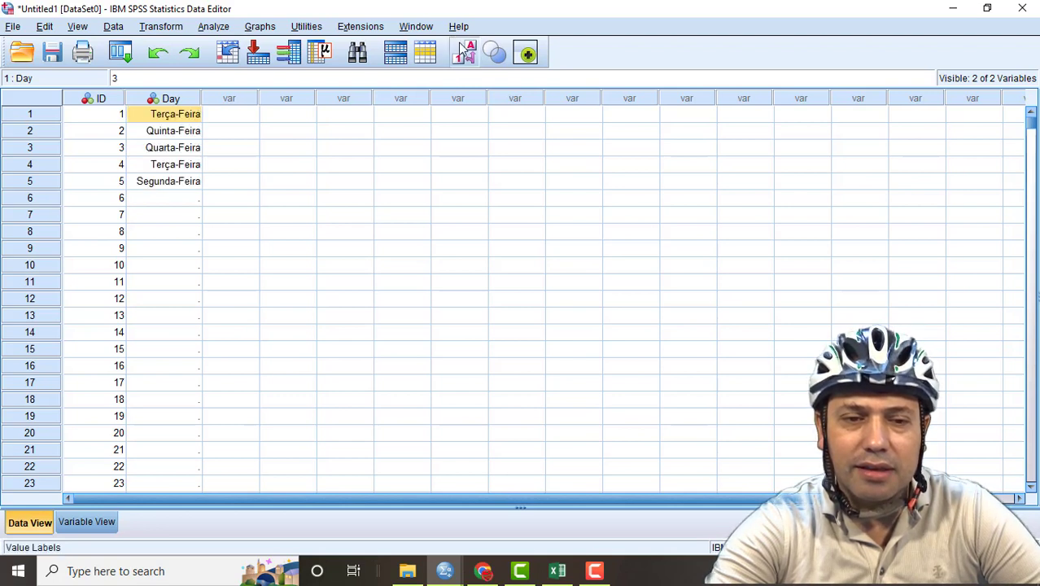
Step: Switch the value labels off and back on, and start saving the dataset under the file name Strava
{"action": "left_click", "coordinate": [464, 51]}
{"action": "left_click", "coordinate": [464, 52]}
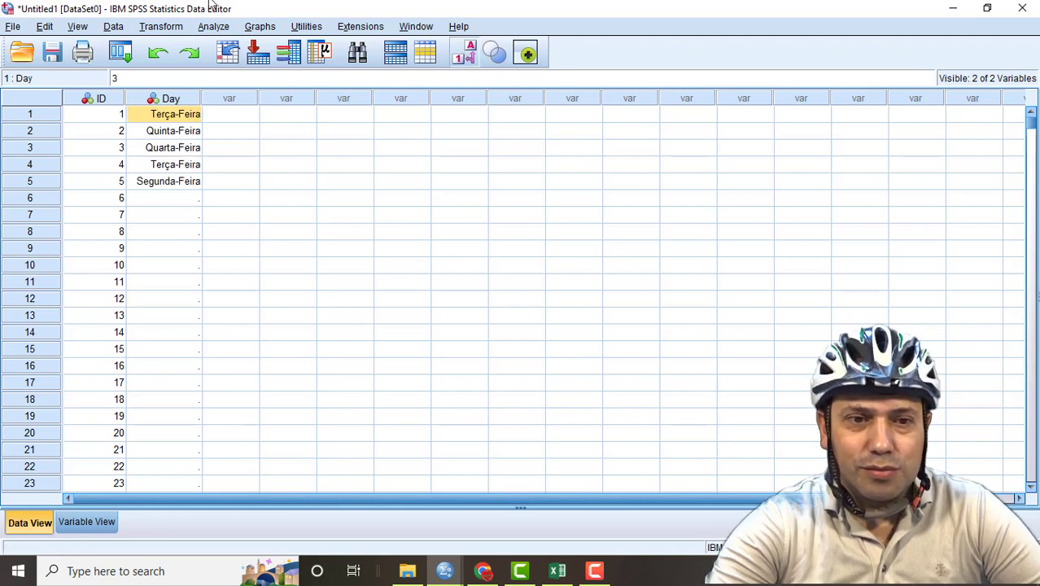
{"action": "left_click", "coordinate": [52, 53]}
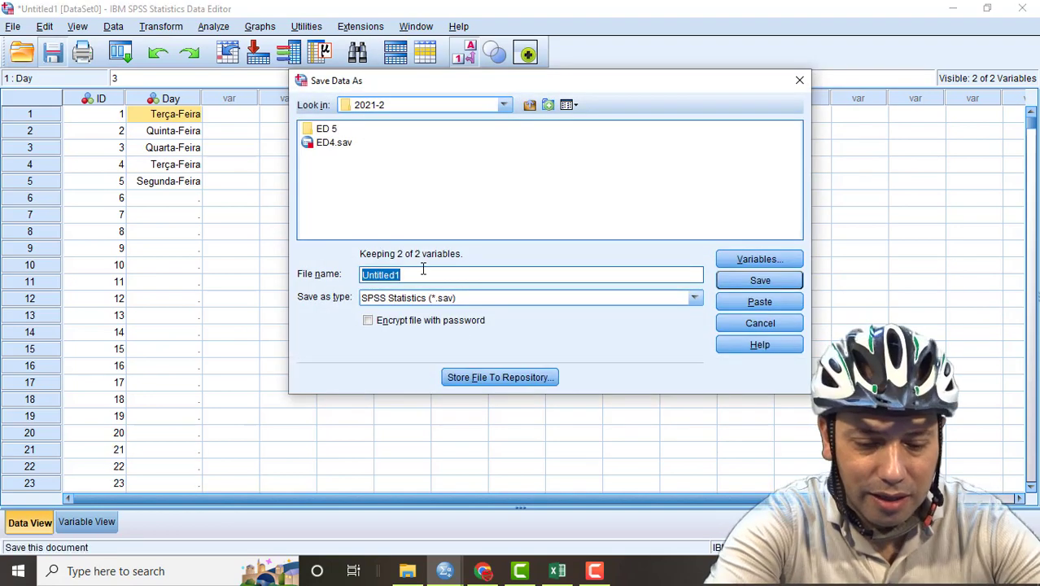
{"action": "type", "text": "Stra"}
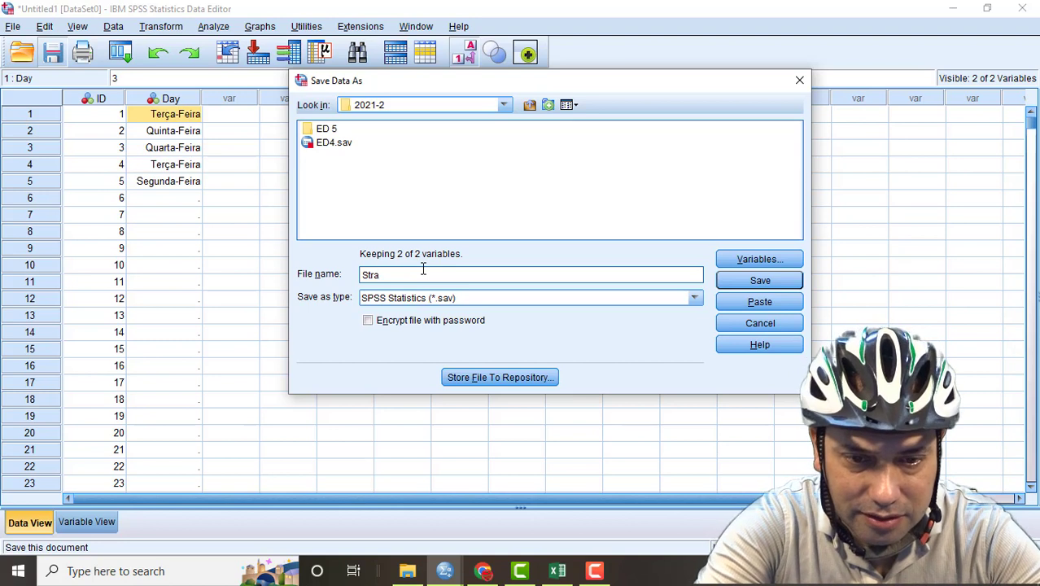
{"action": "type", "text": "va"}
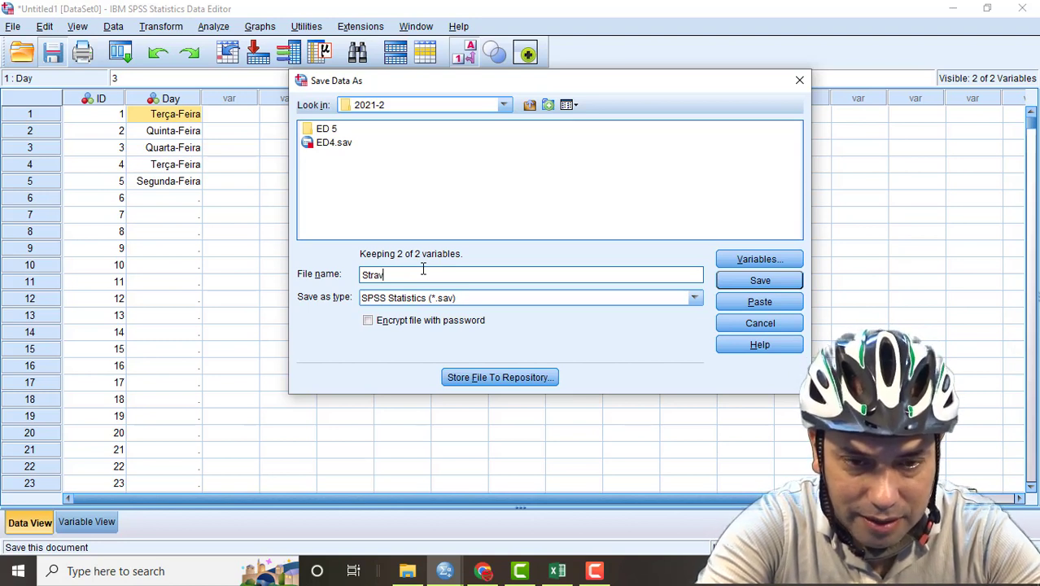
Step: Choose the 2022-1 folder inside Estatística I as the location and save the Strava dataset there
{"action": "left_click", "coordinate": [504, 105]}
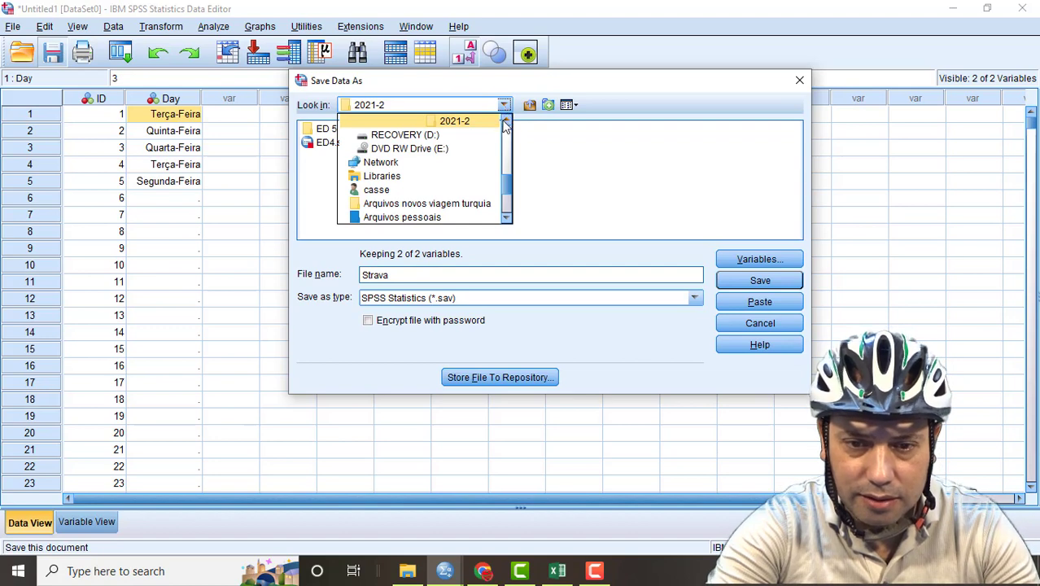
{"action": "left_click", "coordinate": [505, 121]}
{"action": "left_click", "coordinate": [506, 121]}
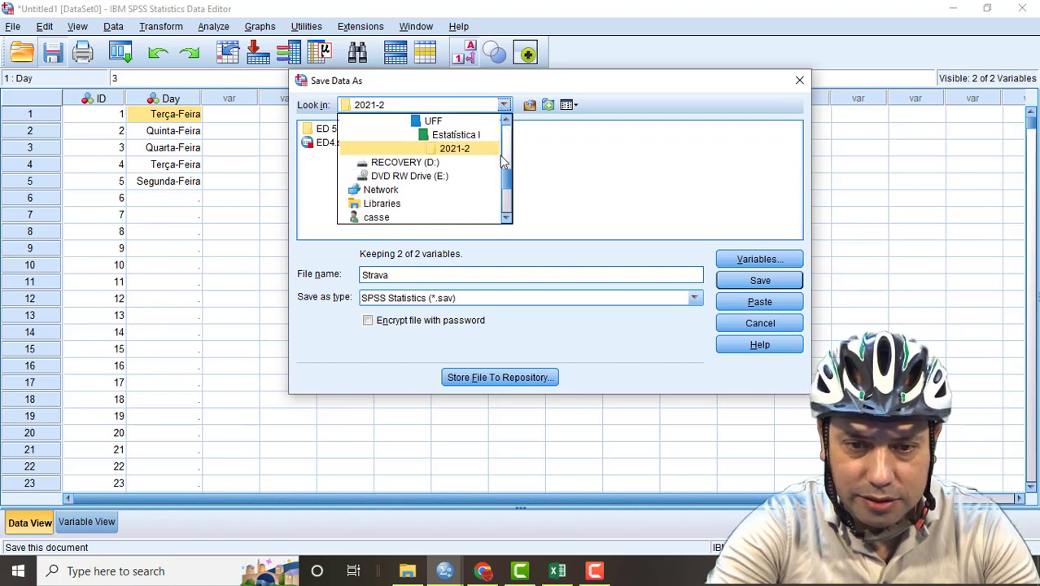
{"action": "left_click", "coordinate": [461, 135]}
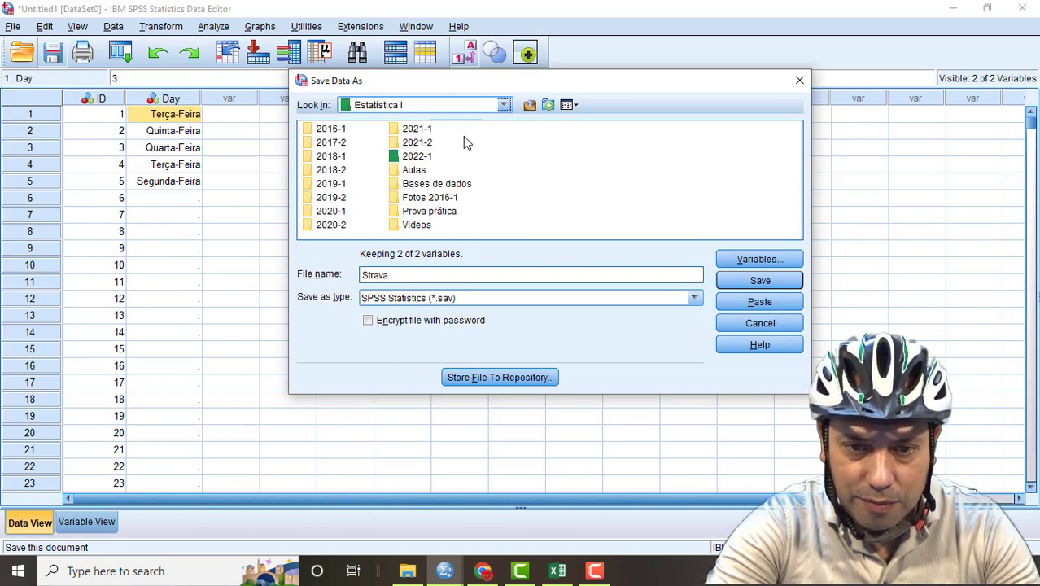
{"action": "double_click", "coordinate": [416, 157]}
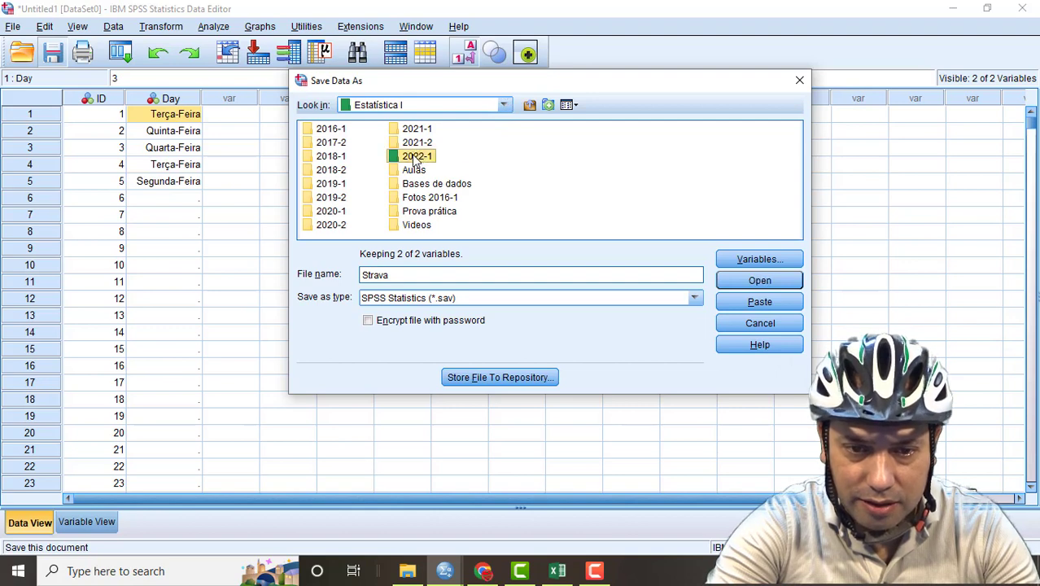
{"action": "left_click", "coordinate": [413, 279]}
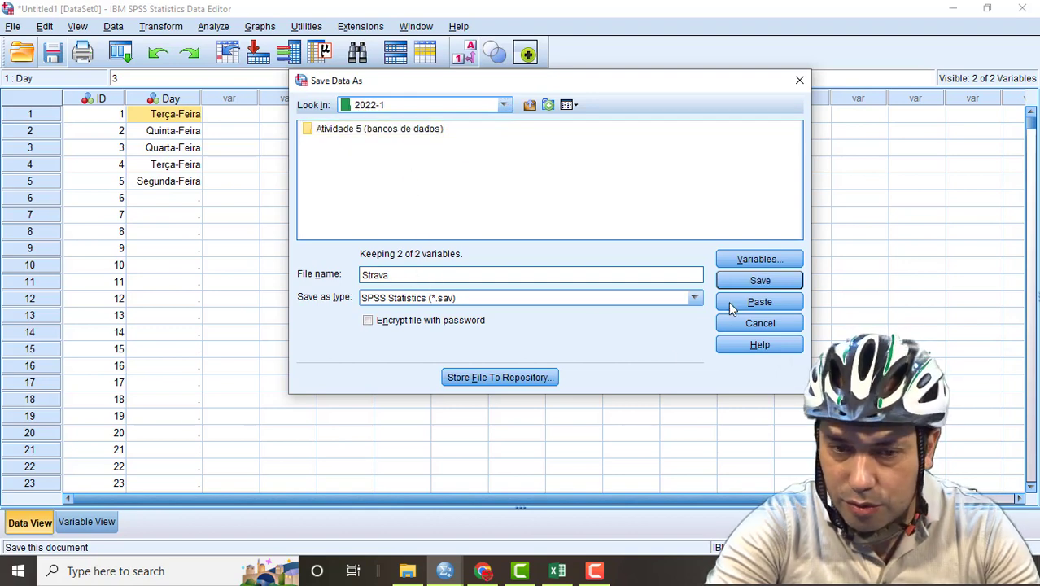
{"action": "left_click", "coordinate": [758, 283]}
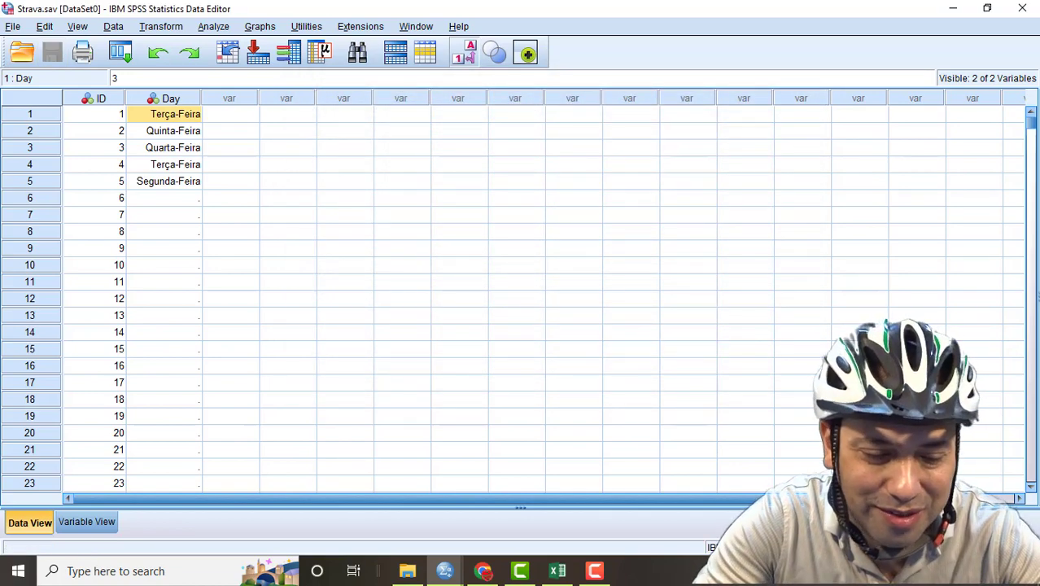
{"action": "key", "text": "F9"}
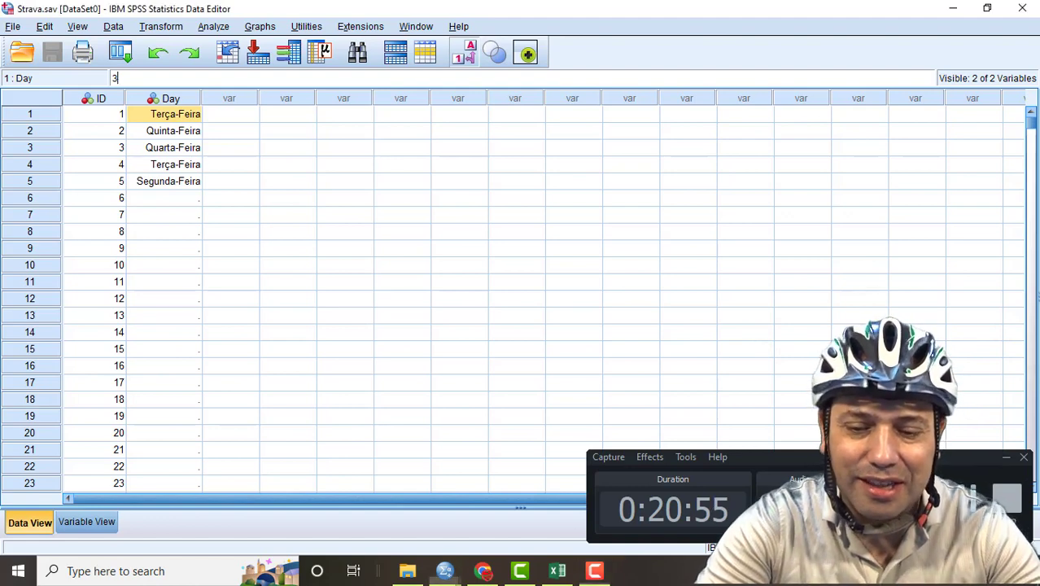
{"action": "left_click", "coordinate": [1006, 458]}
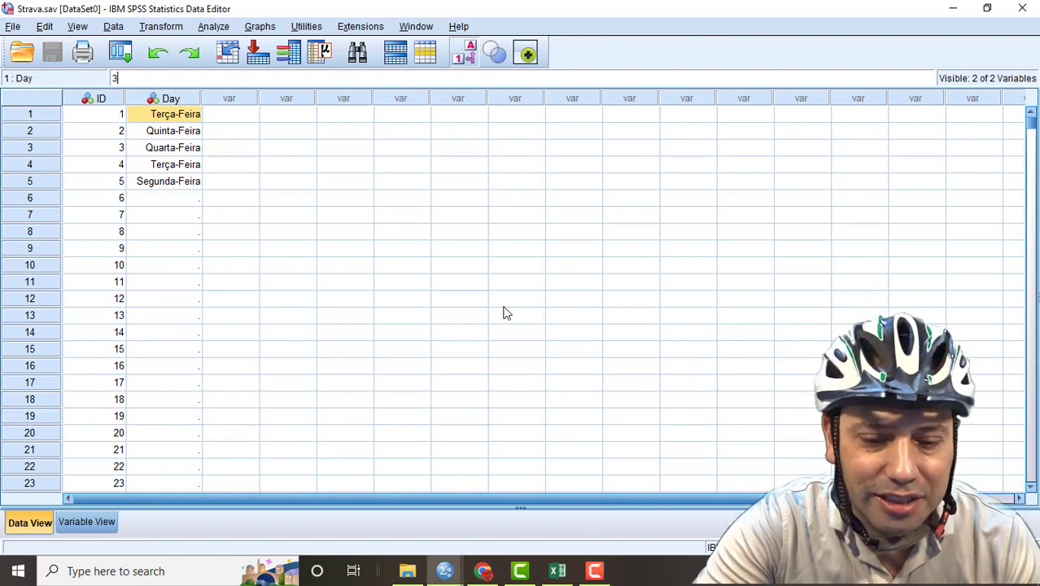
{"action": "left_click", "coordinate": [596, 578]}
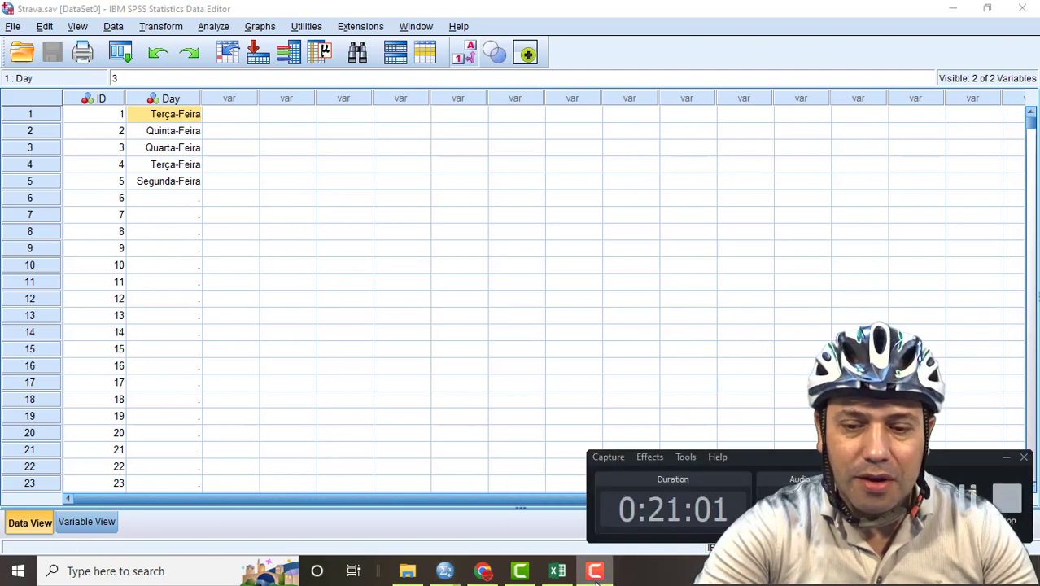
{"action": "left_click", "coordinate": [596, 574]}
Step: Switch to Chrome to consult the Strava activities list and return to the Strava.sav dataset in SPSS
{"action": "left_click", "coordinate": [483, 571]}
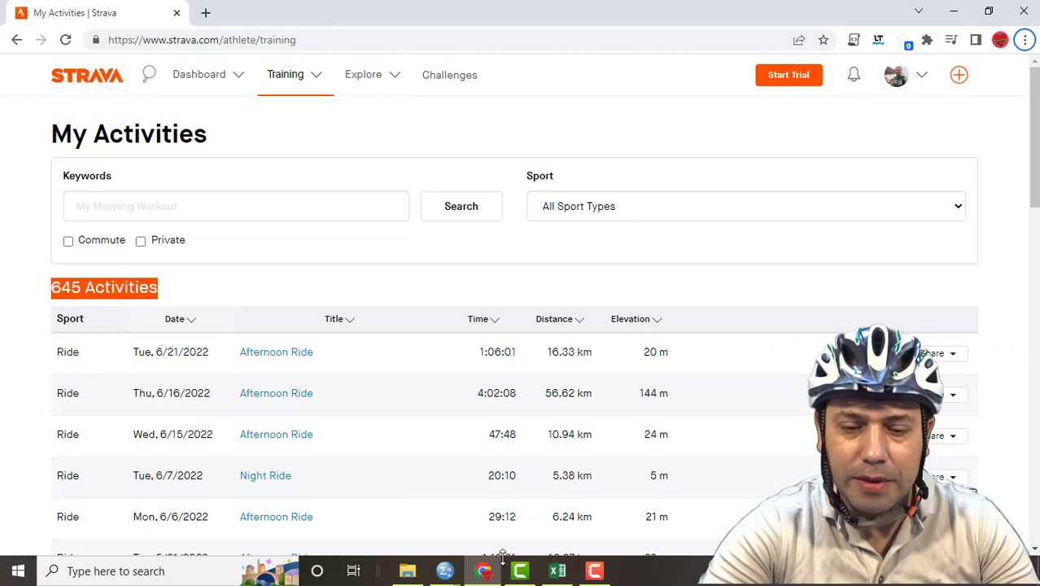
{"action": "mouse_move", "coordinate": [445, 571]}
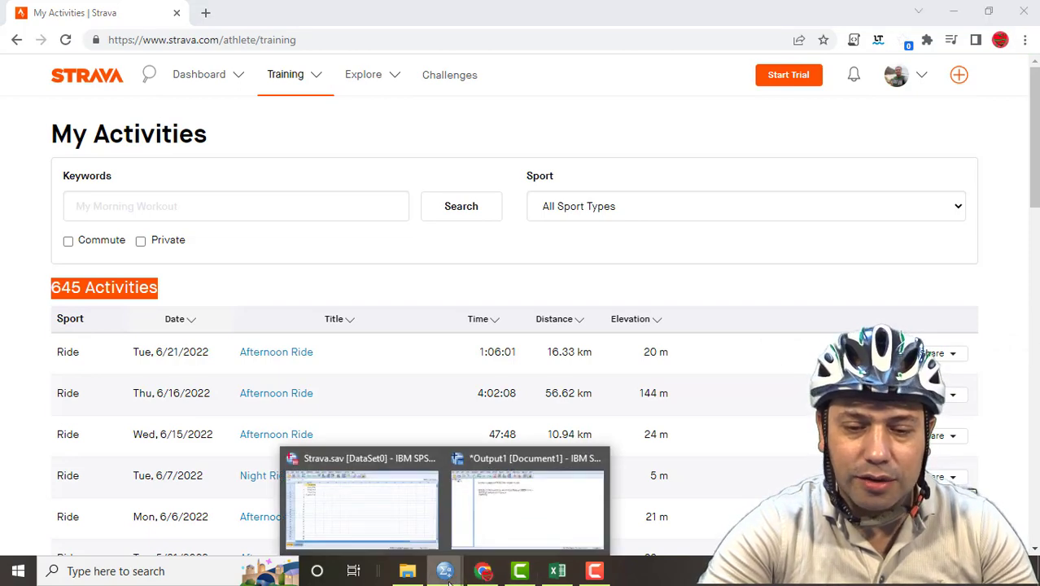
{"action": "left_click", "coordinate": [349, 459]}
{"action": "left_click", "coordinate": [191, 201]}
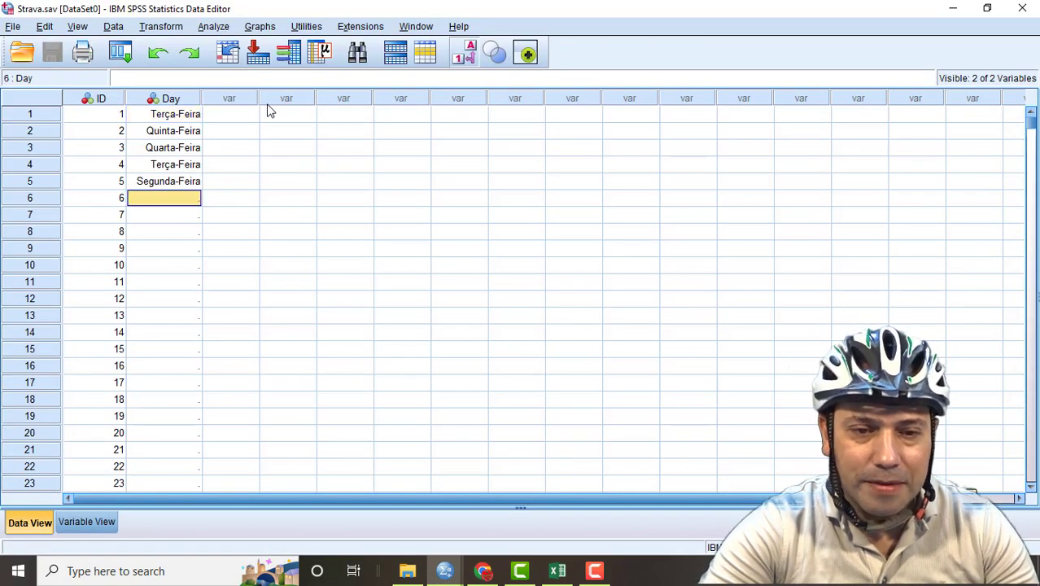
Step: Open the variable view from the first empty column and add a third variable named Data
{"action": "left_click", "coordinate": [233, 101]}
{"action": "double_click", "coordinate": [229, 97]}
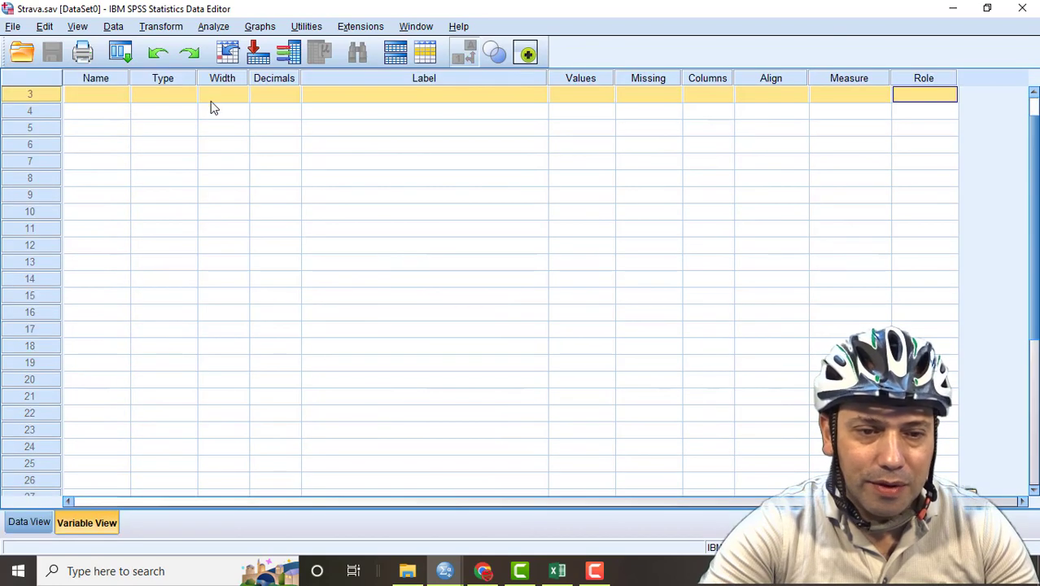
{"action": "left_click", "coordinate": [94, 96]}
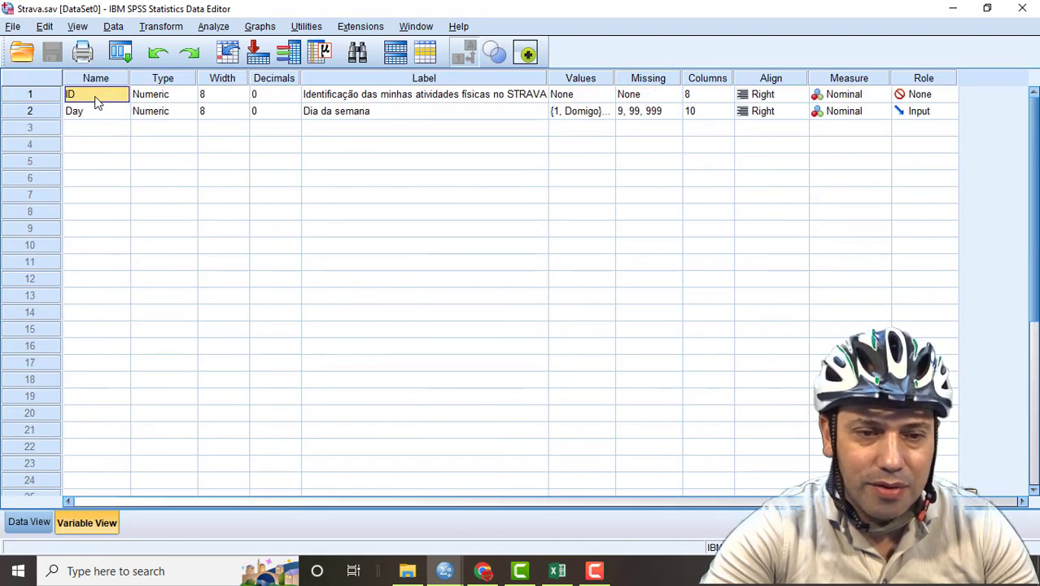
{"action": "type", "text": "Data"}
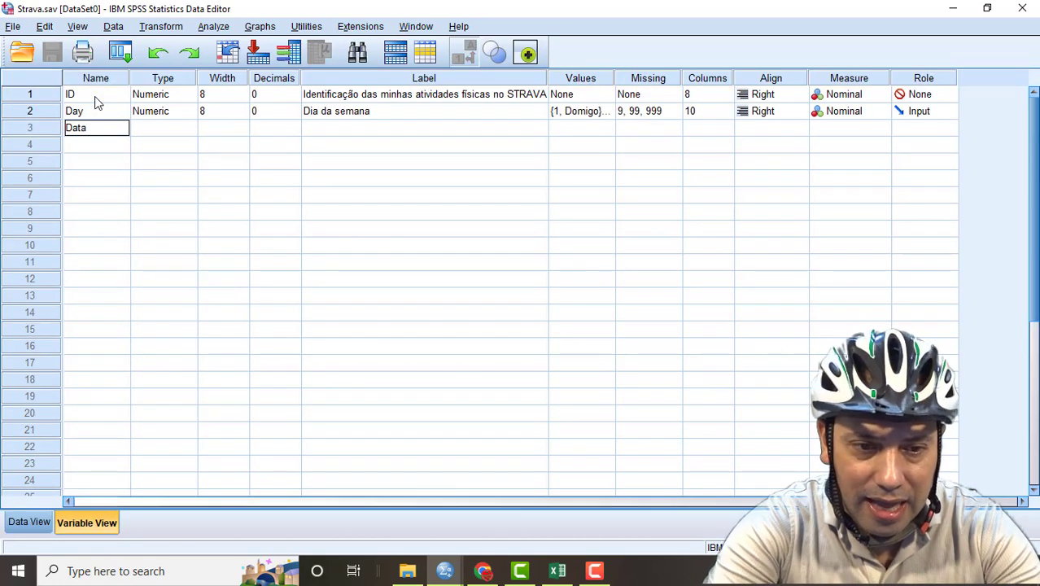
{"action": "key", "text": "Tab"}
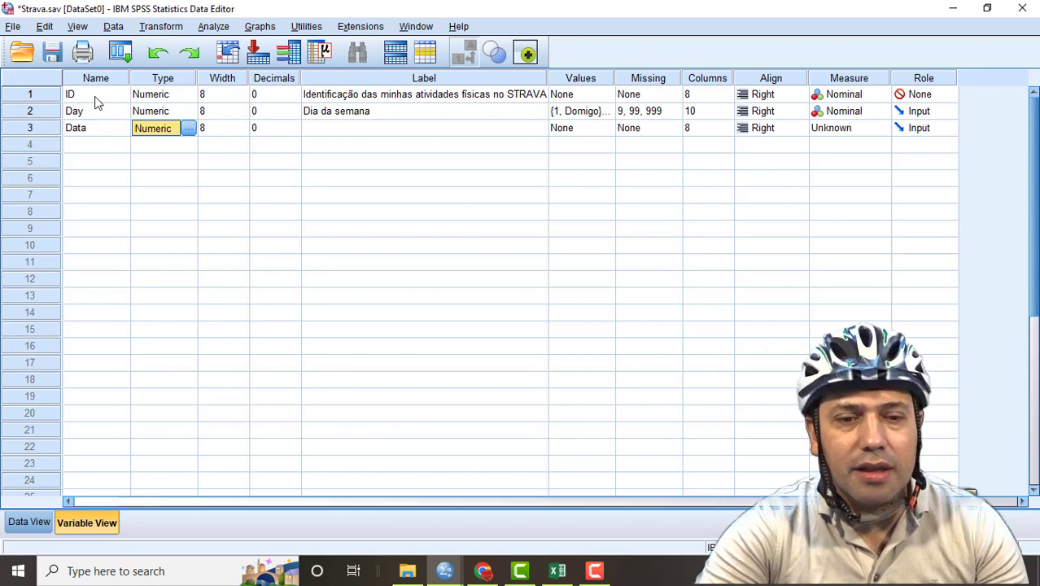
Step: Set the type of the Data variable to Date with the dd.mm.yyyy format
{"action": "left_click", "coordinate": [188, 128]}
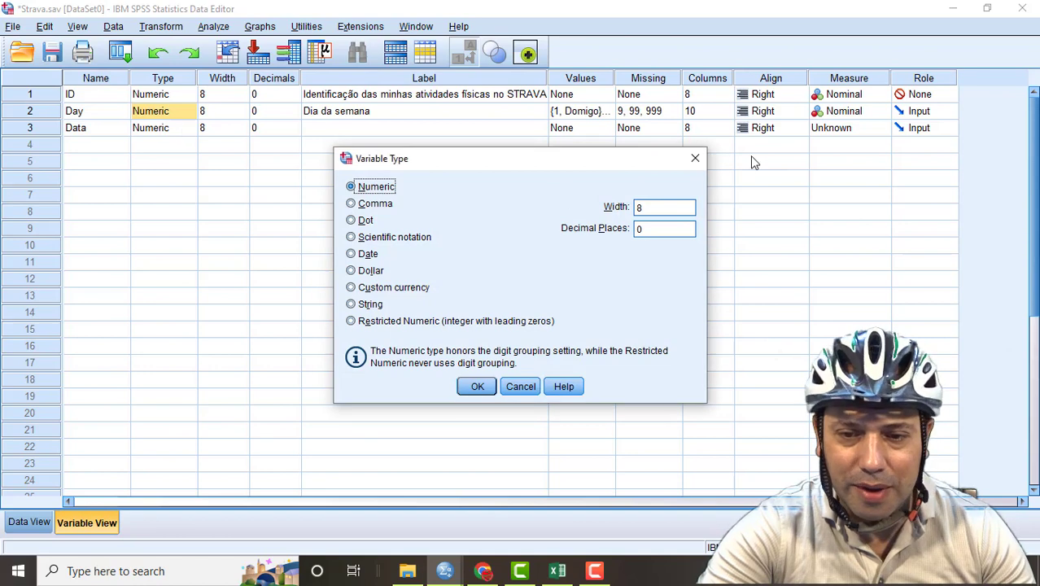
{"action": "left_click", "coordinate": [695, 158]}
{"action": "left_click", "coordinate": [185, 127]}
{"action": "left_click", "coordinate": [188, 128]}
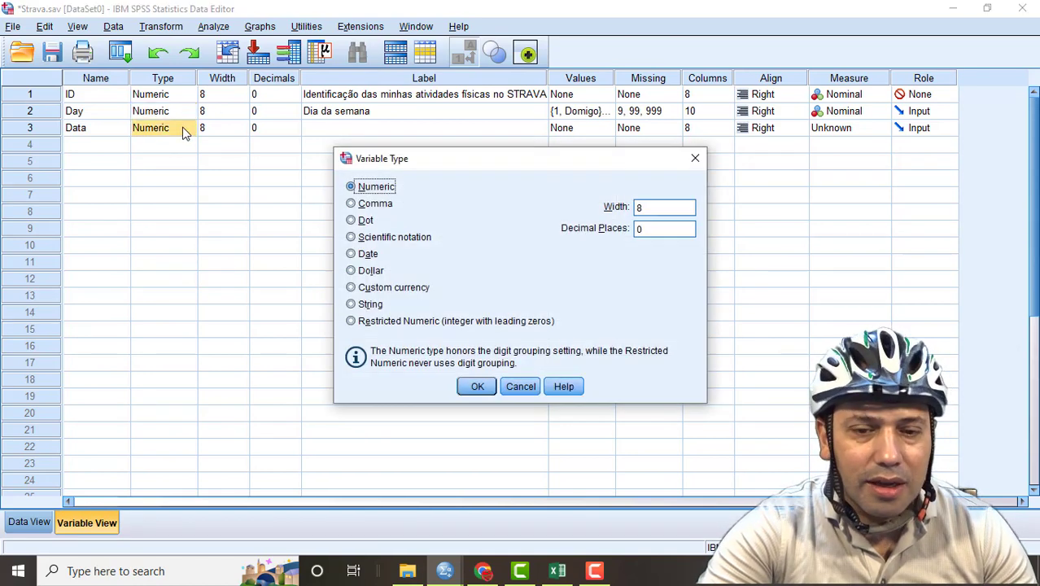
{"action": "left_click", "coordinate": [352, 254]}
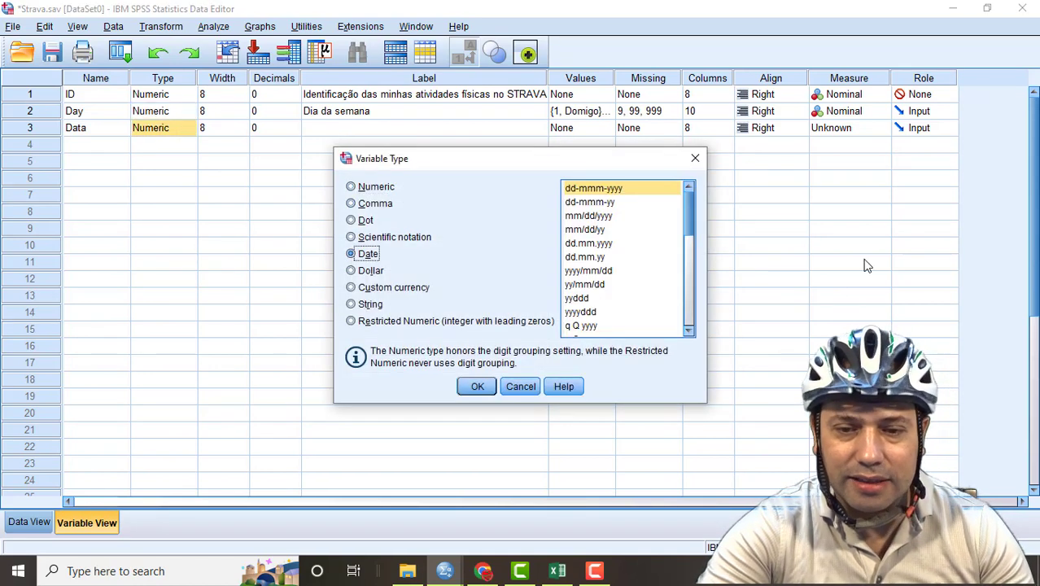
{"action": "scroll", "coordinate": [687, 217], "scroll_direction": "down", "scroll_amount": 1}
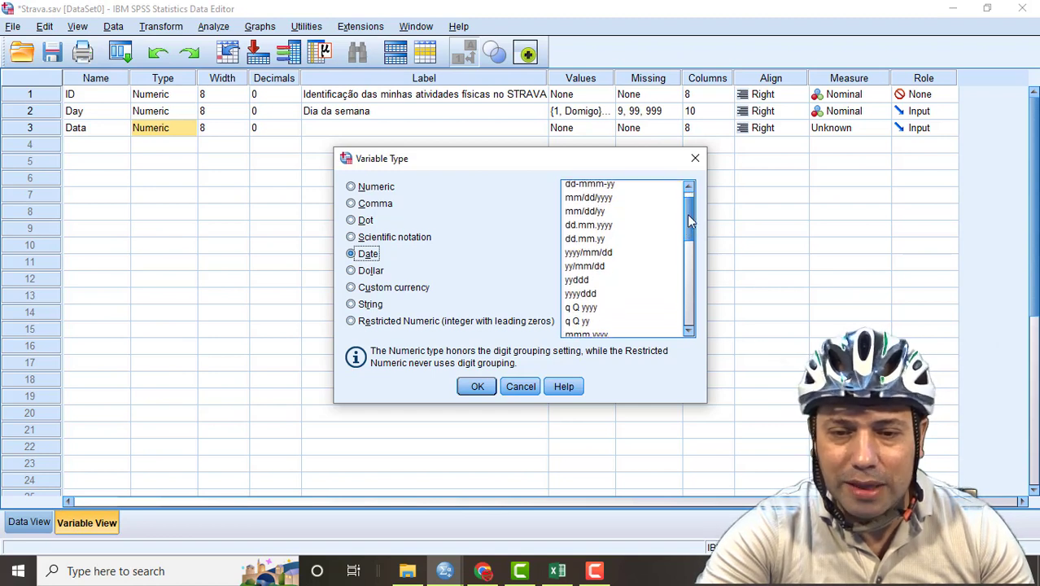
{"action": "scroll", "coordinate": [687, 214], "scroll_direction": "up", "scroll_amount": 1}
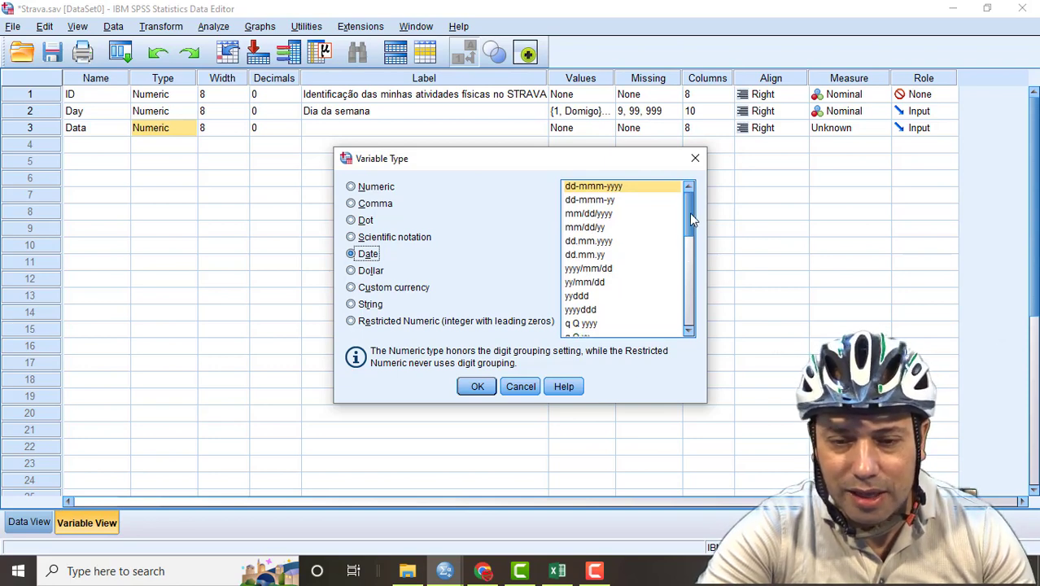
{"action": "left_click_drag", "start_coordinate": [689, 213], "coordinate": [668, 187]}
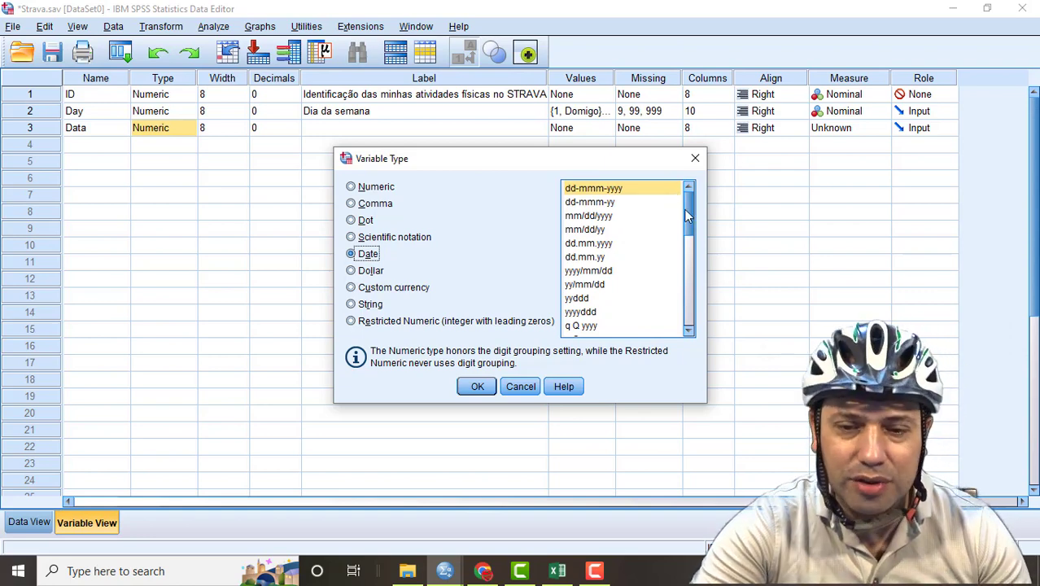
{"action": "mouse_move", "coordinate": [690, 219]}
{"action": "left_mouse_down"}
{"action": "mouse_move", "coordinate": [685, 207]}
{"action": "mouse_move", "coordinate": [687, 221]}
{"action": "left_mouse_up"}
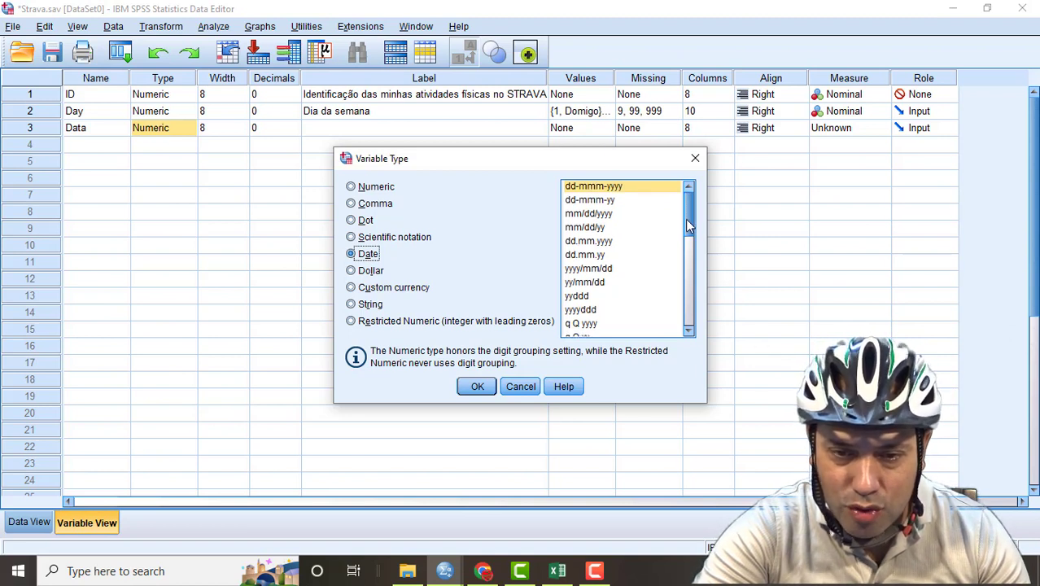
{"action": "left_click", "coordinate": [599, 241]}
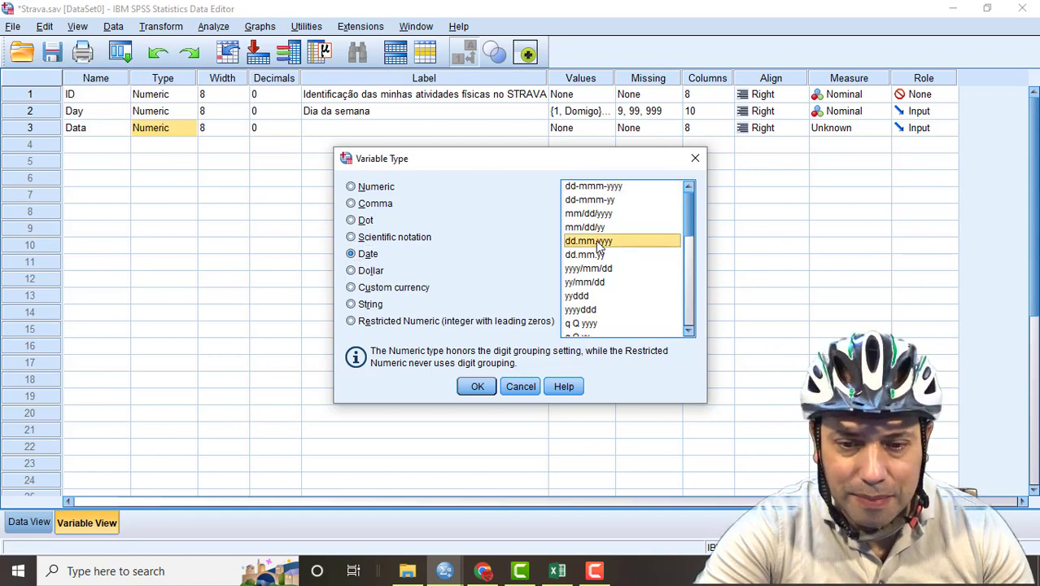
{"action": "left_click", "coordinate": [467, 388]}
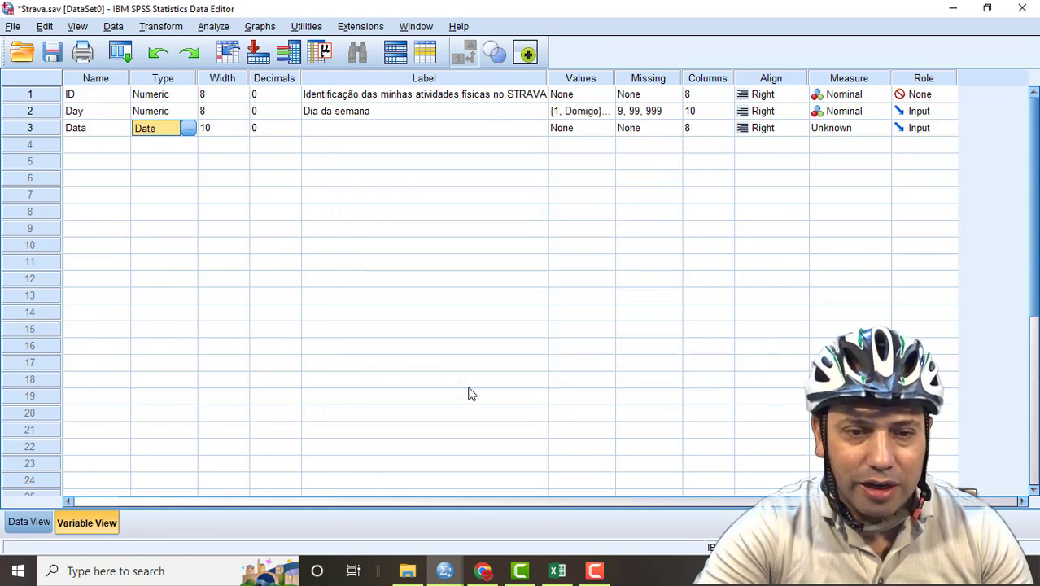
Step: Reopen the variable type settings of Data to check the selected date format and accept them
{"action": "left_click", "coordinate": [206, 144]}
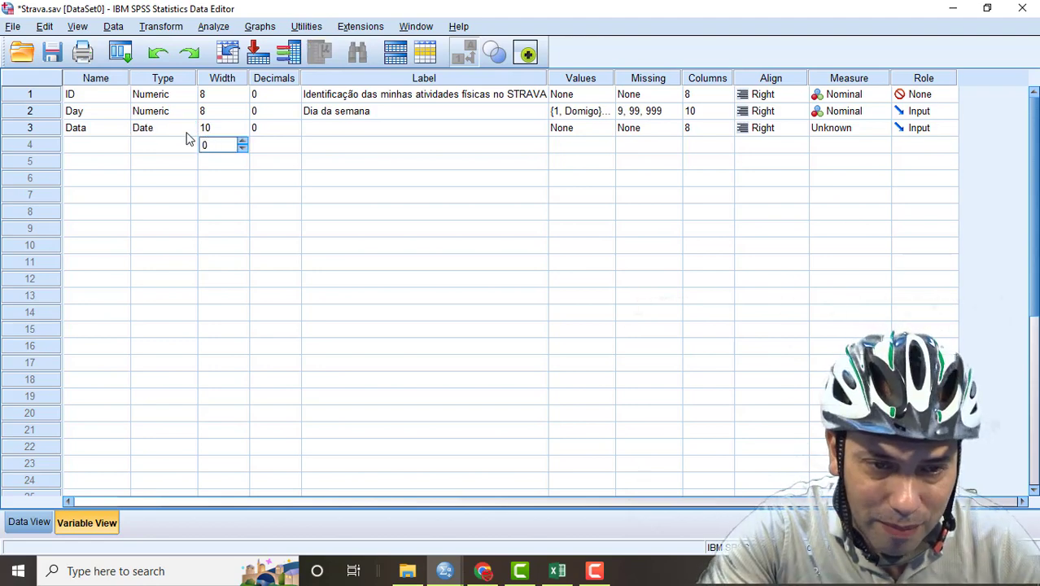
{"action": "left_click", "coordinate": [186, 134]}
{"action": "left_click", "coordinate": [186, 134]}
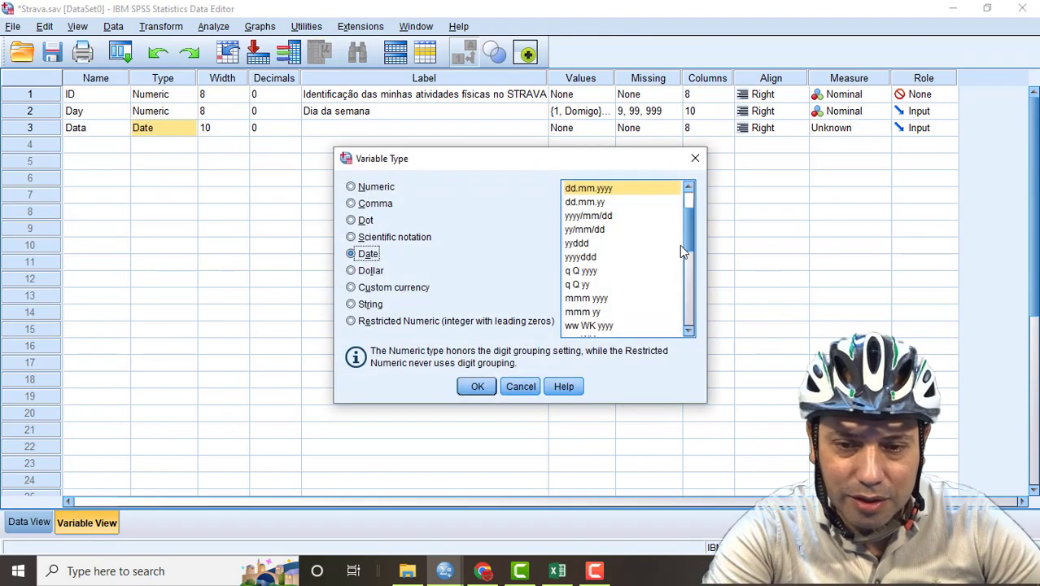
{"action": "left_click", "coordinate": [479, 391]}
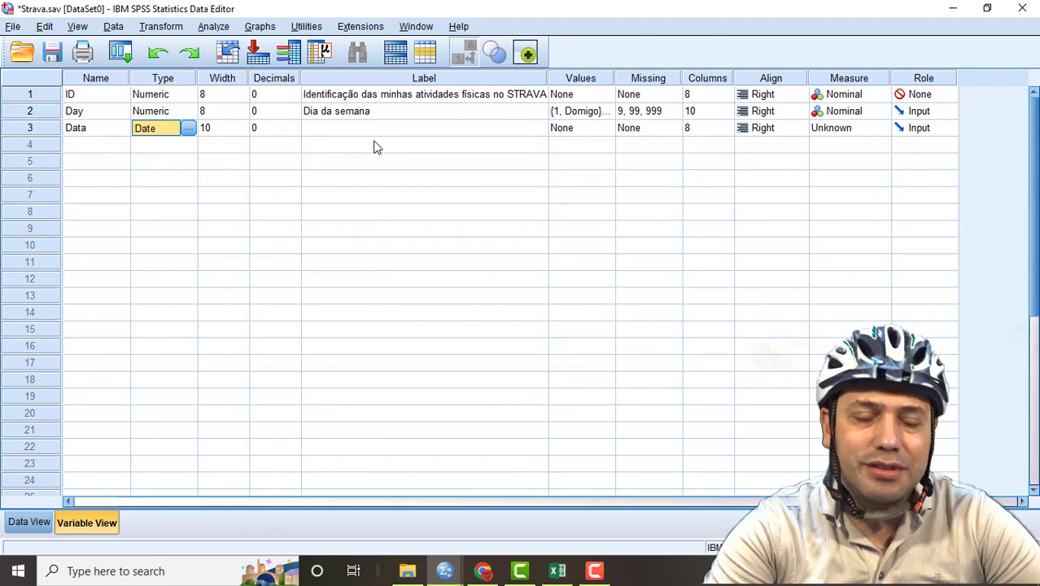
Step: Enter 21.06.2022 as the Data value of the first case, consulting the Strava activities list in Chrome
{"action": "left_click", "coordinate": [18, 525]}
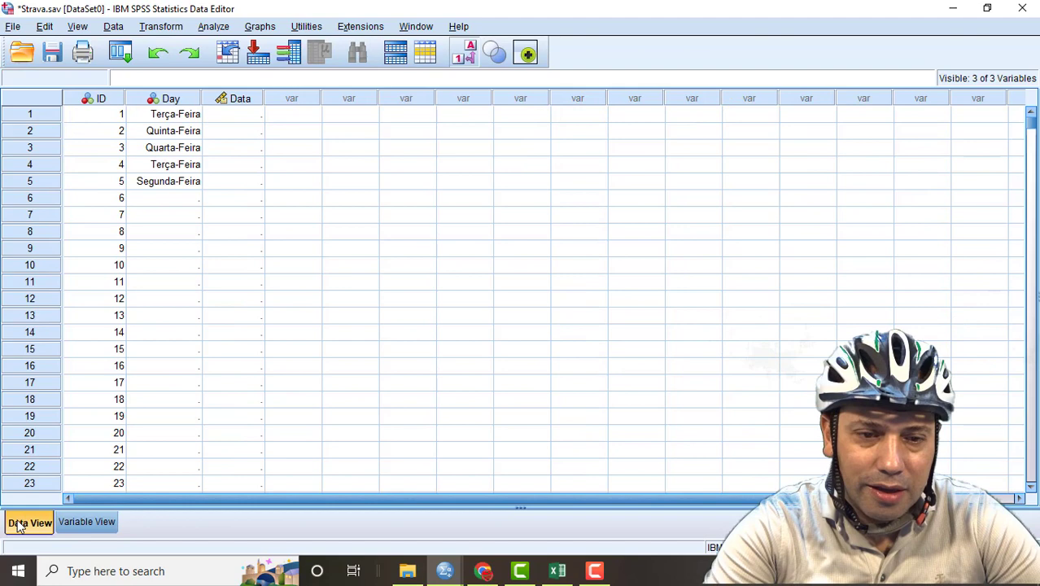
{"action": "left_click", "coordinate": [237, 119]}
{"action": "key", "text": "alt+Tab"}
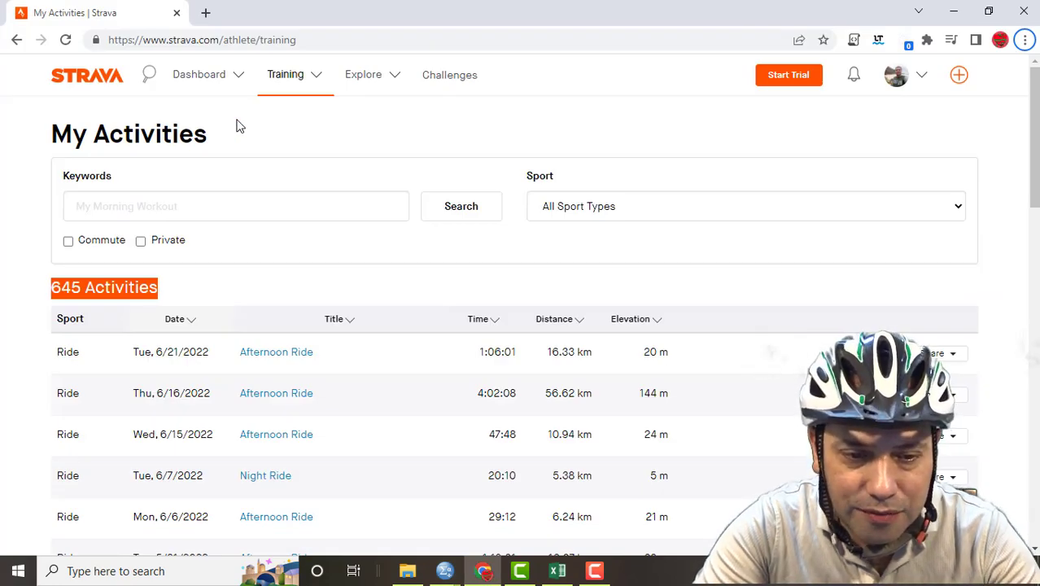
{"action": "key", "text": "alt+Tab"}
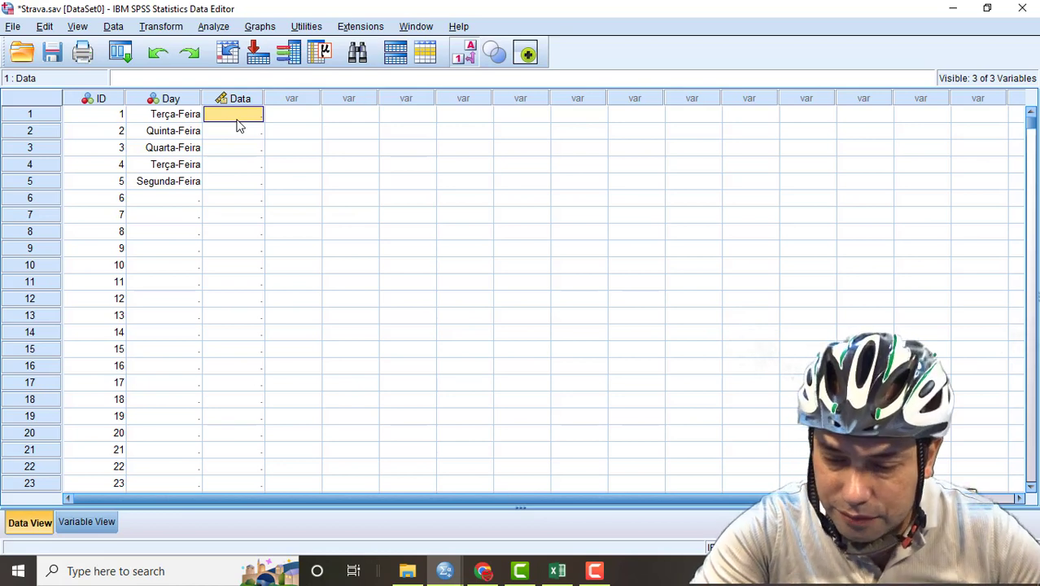
{"action": "type", "text": "21,6,"}
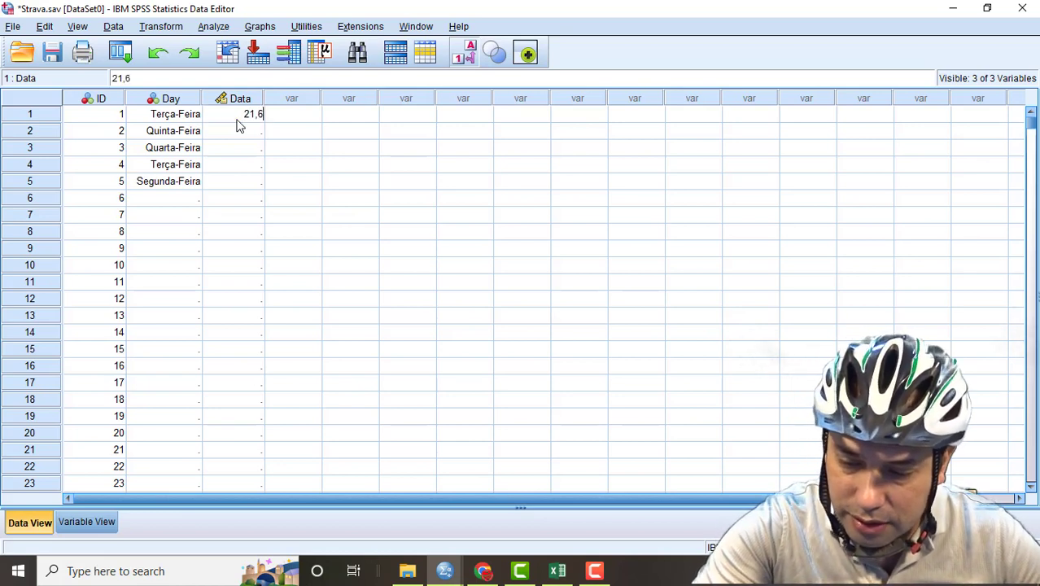
{"action": "key", "text": "BackSpace"}
{"action": "key", "text": "BackSpace"}
{"action": "key", "text": "BackSpace"}
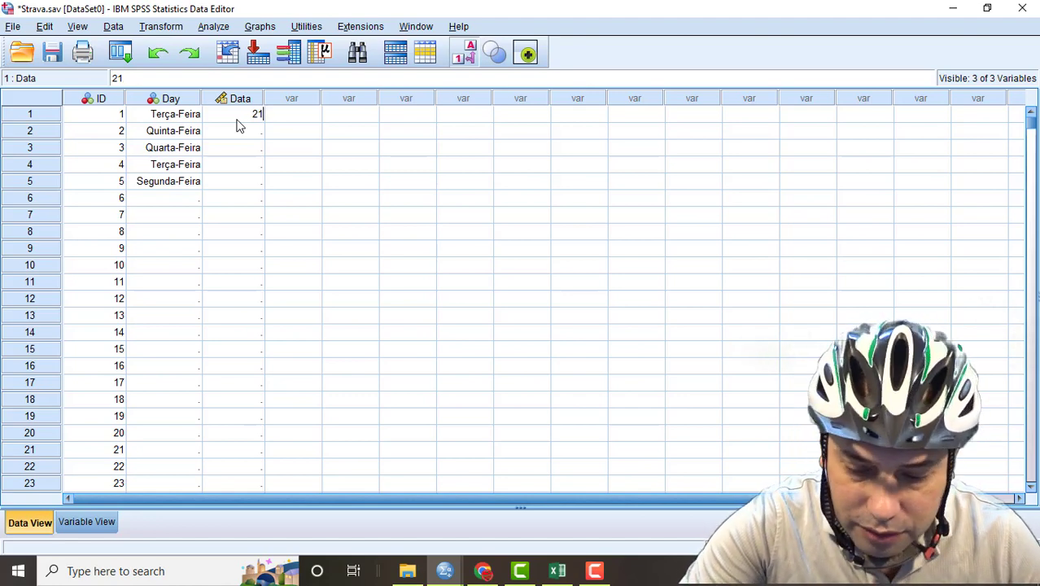
{"action": "type", "text": ".6"}
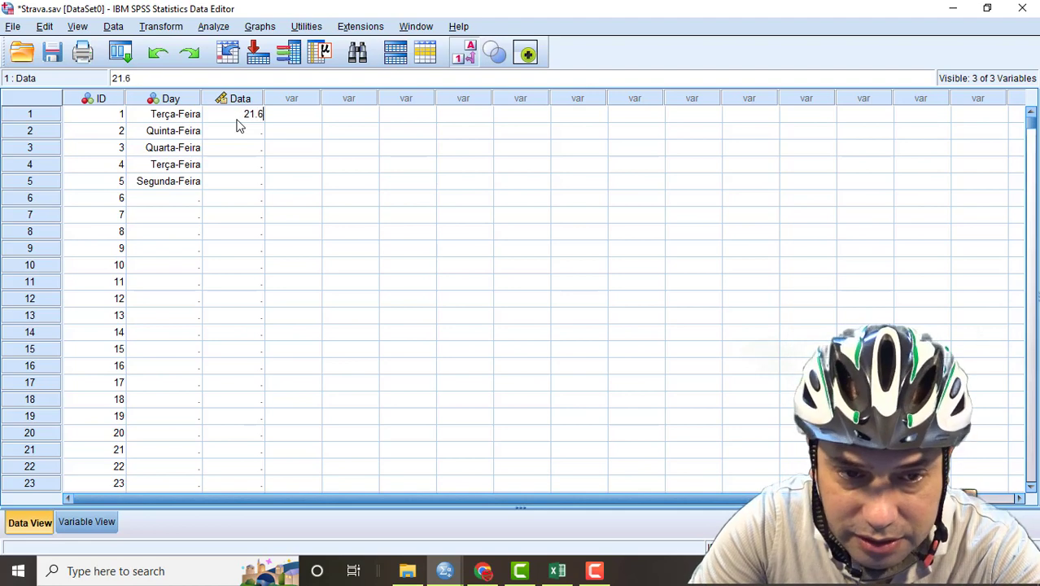
{"action": "type", "text": "."}
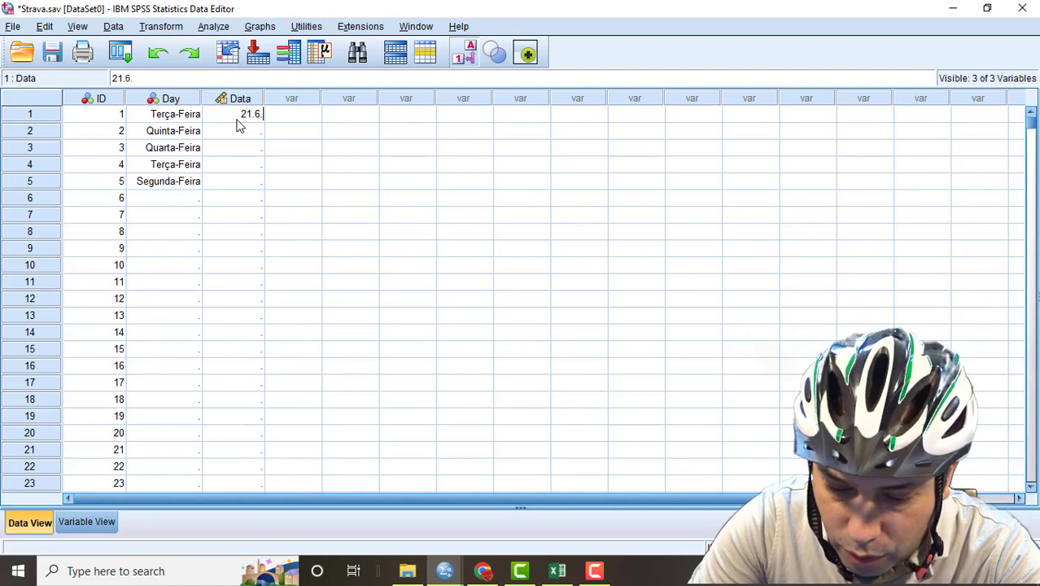
{"action": "type", "text": "22"}
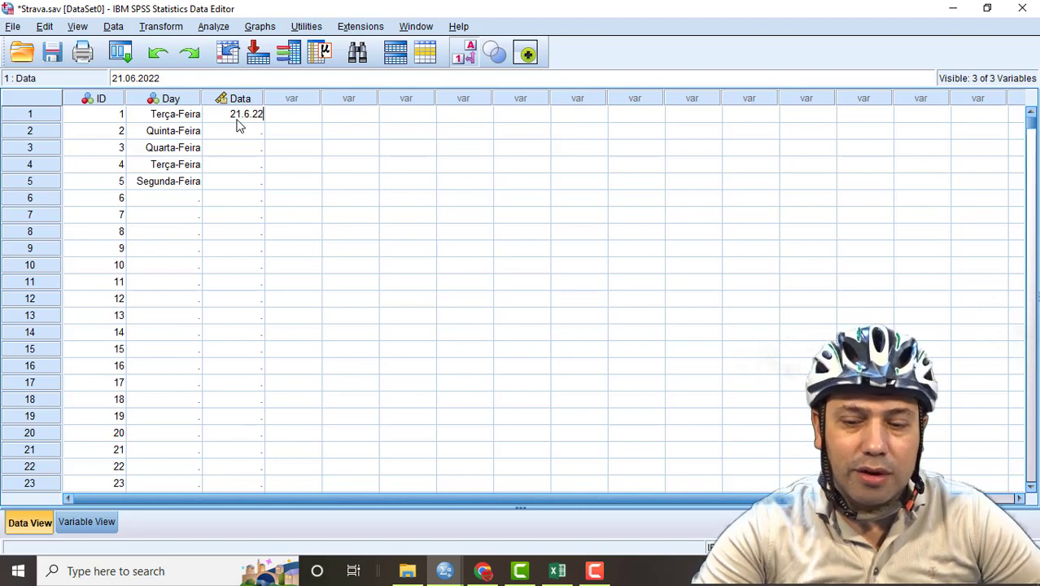
{"action": "key", "text": "Return"}
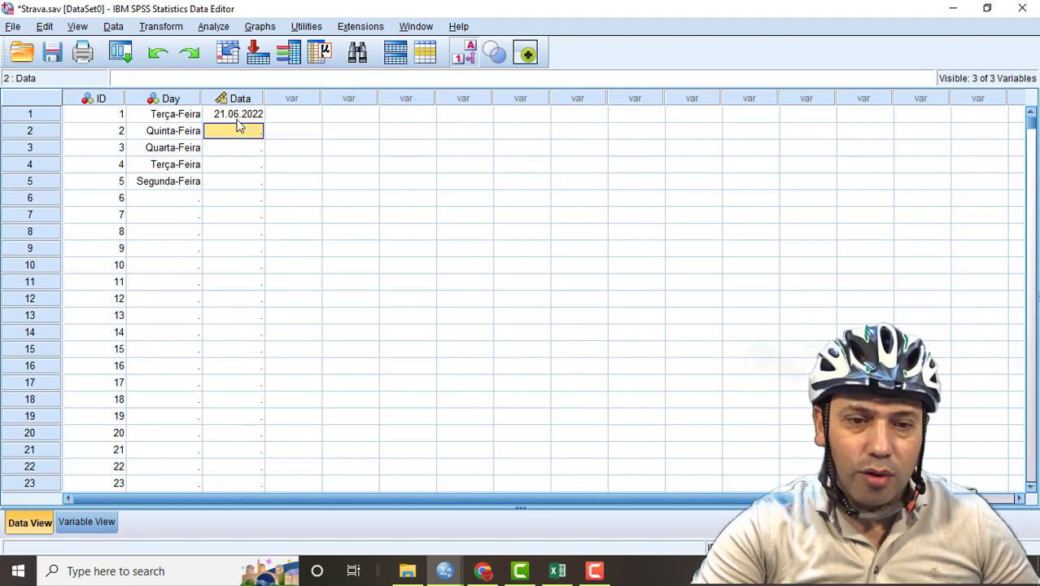
Step: Look up the second activity in the Strava list and enter 16.06.2022 as the Data value of case 2
{"action": "key", "text": "alt+Tab"}
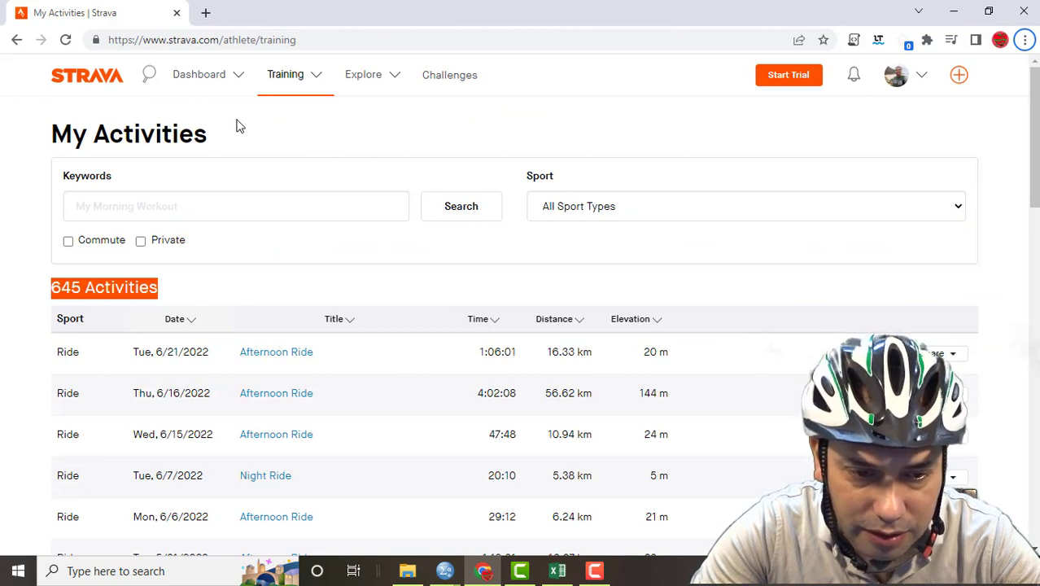
{"action": "key", "text": "alt+Tab"}
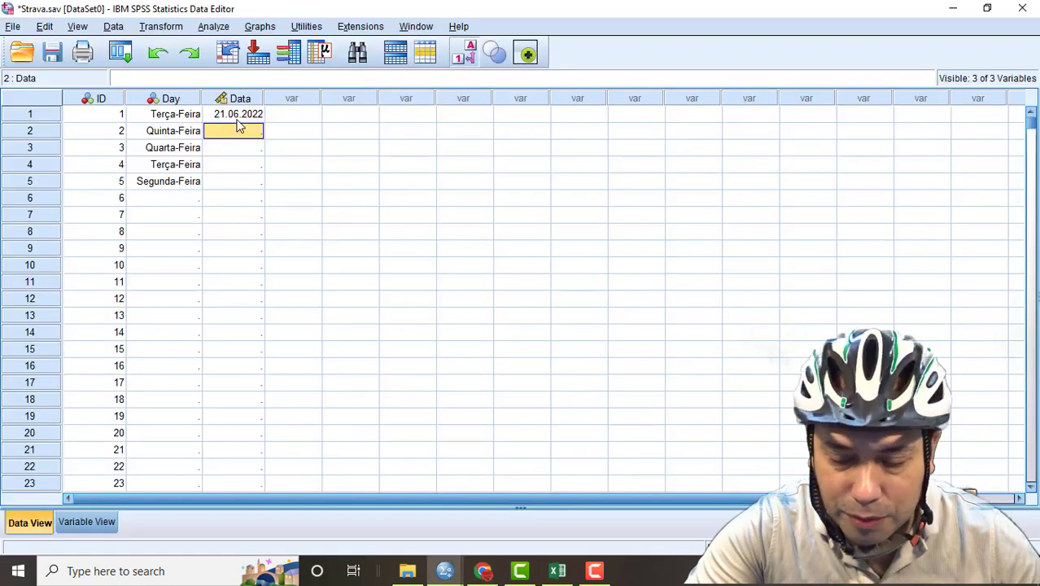
{"action": "type", "text": "16"}
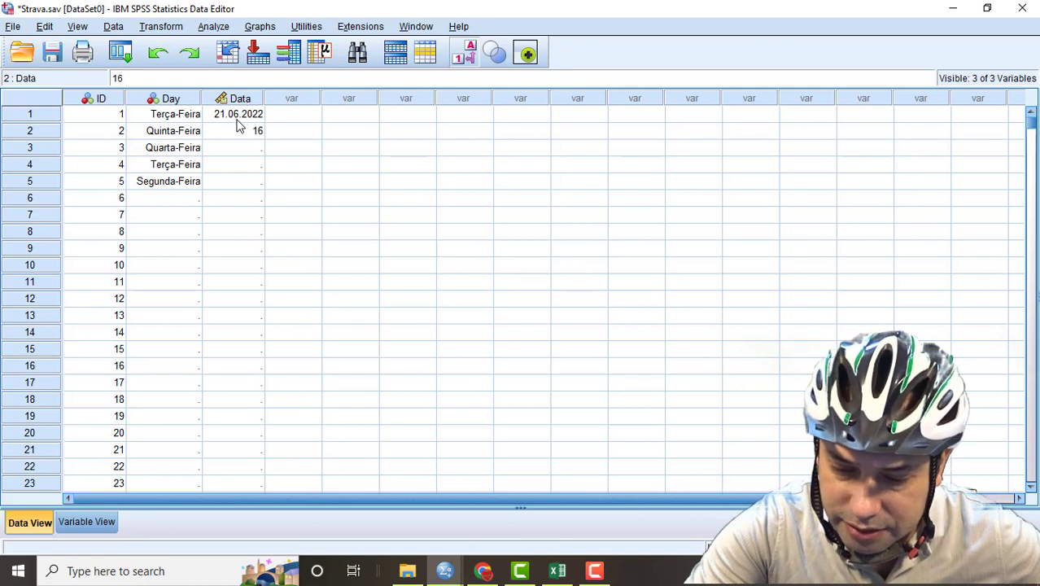
{"action": "type", "text": ".6"}
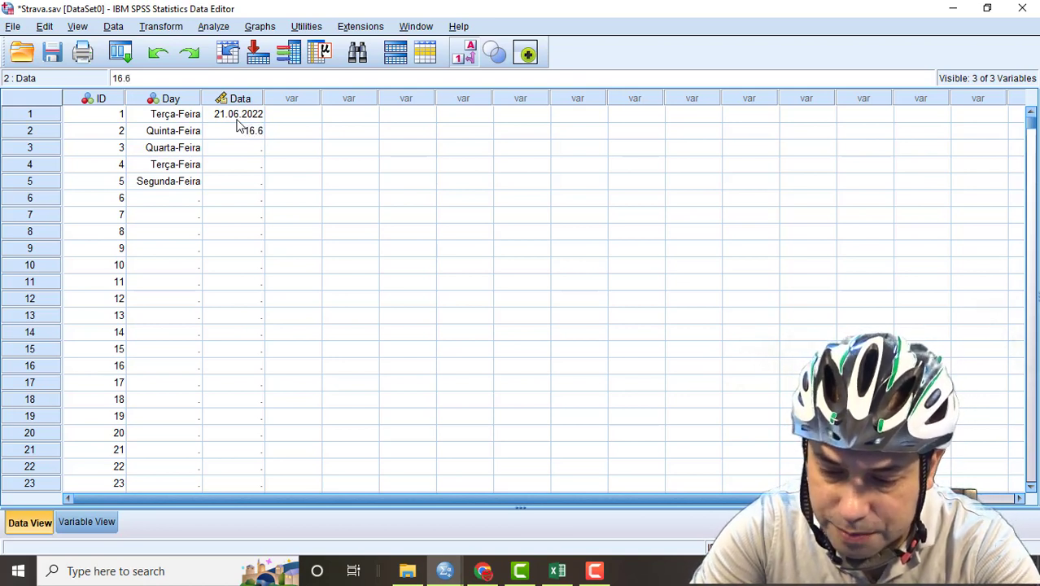
{"action": "key", "text": "BackSpace"}
{"action": "type", "text": "06.2022"}
{"action": "key", "text": "Return"}
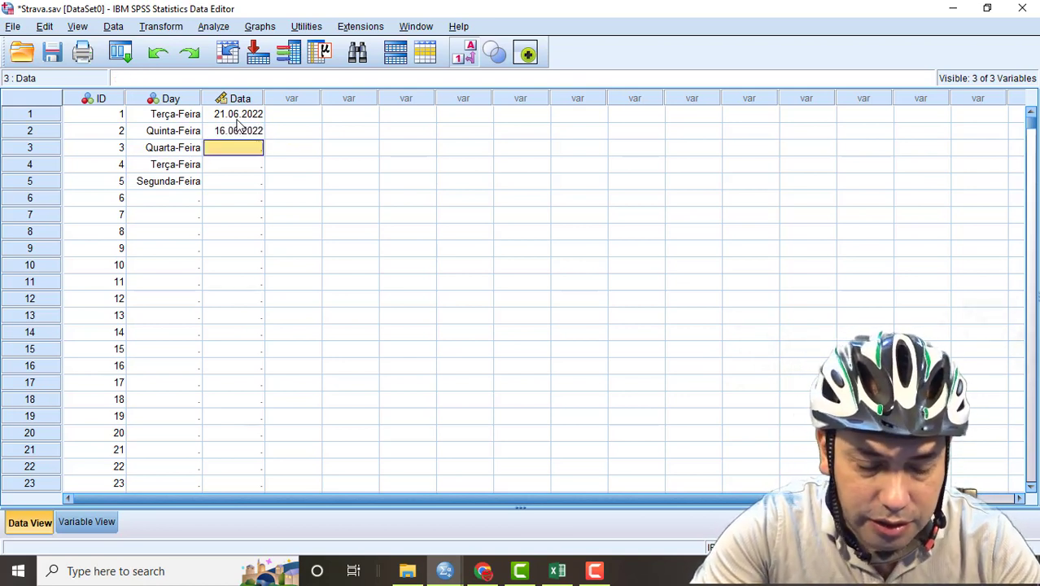
Step: Look up the third activity in the Strava list and enter 15.06.2022 as the Data value of case 3
{"action": "key", "text": "alt+Tab"}
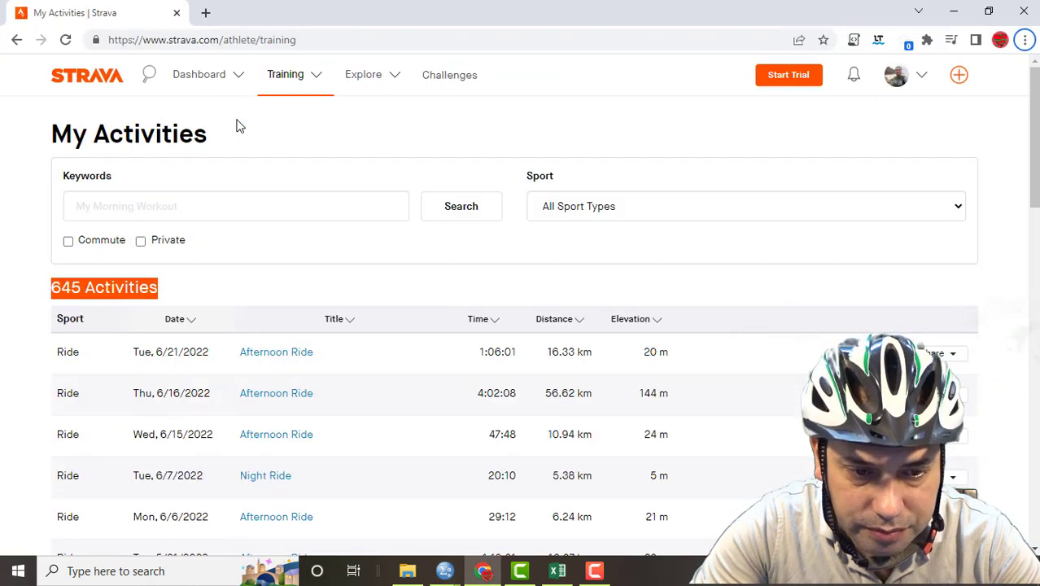
{"action": "key", "text": "alt+Tab"}
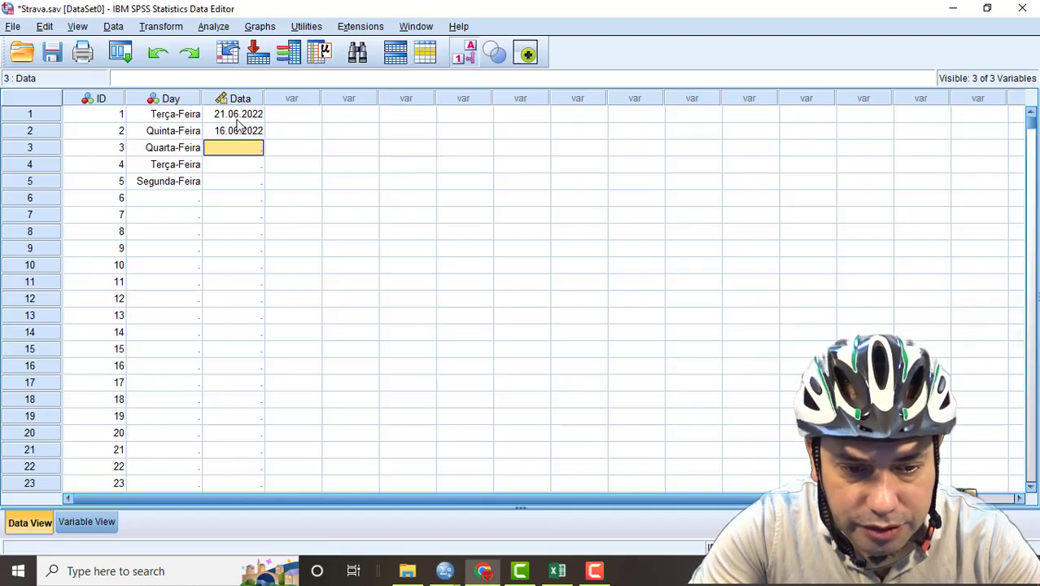
{"action": "type", "text": "15"}
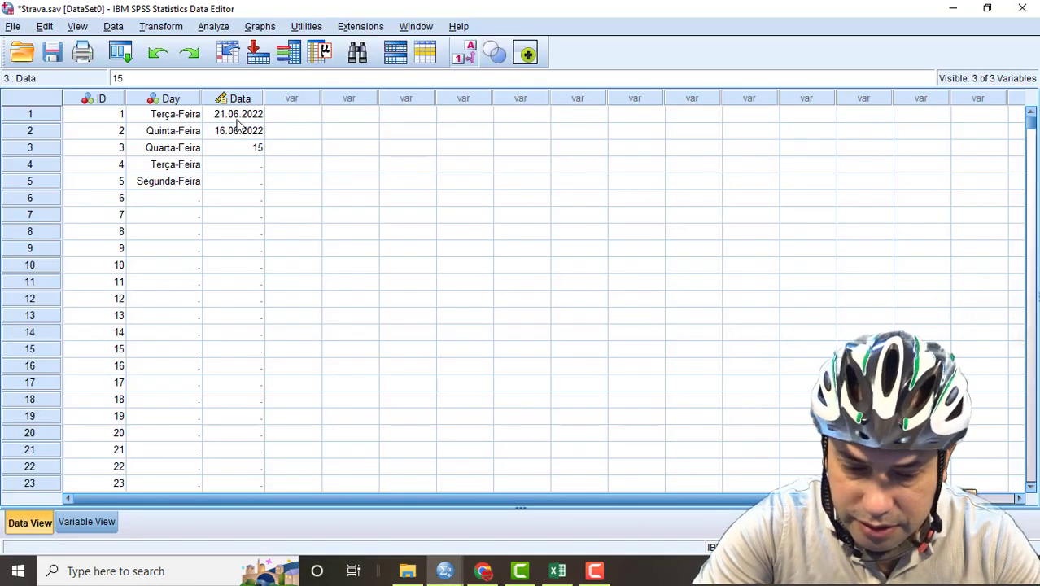
{"action": "type", "text": ".6.22"}
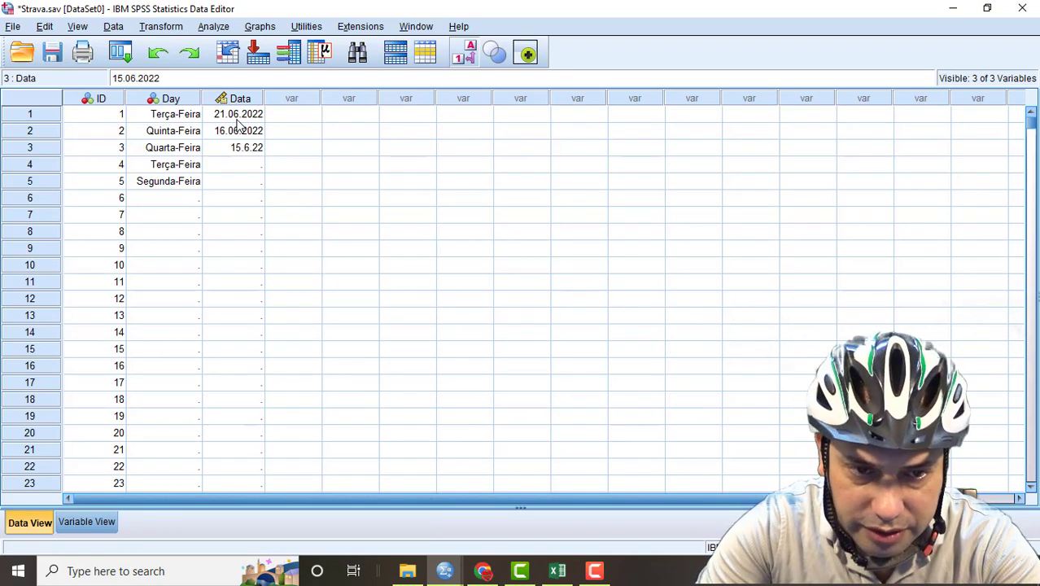
{"action": "key", "text": "Return"}
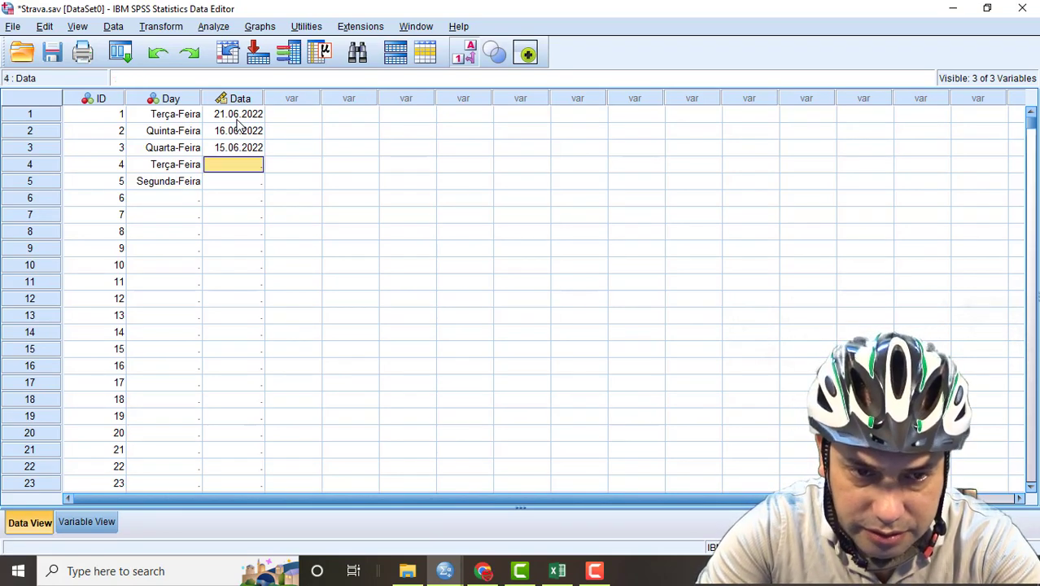
Step: Consult the Strava list for the fourth activity and enter 07.06.2022 as the Data value of case 4
{"action": "key", "text": "alt+Tab"}
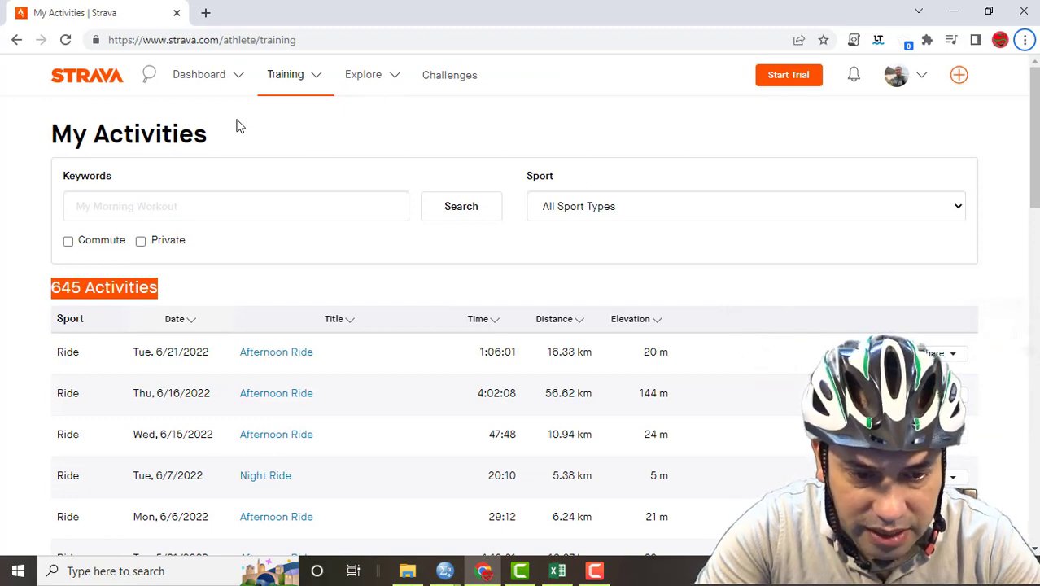
{"action": "key", "text": "alt+Tab"}
{"action": "key", "text": "alt+Tab"}
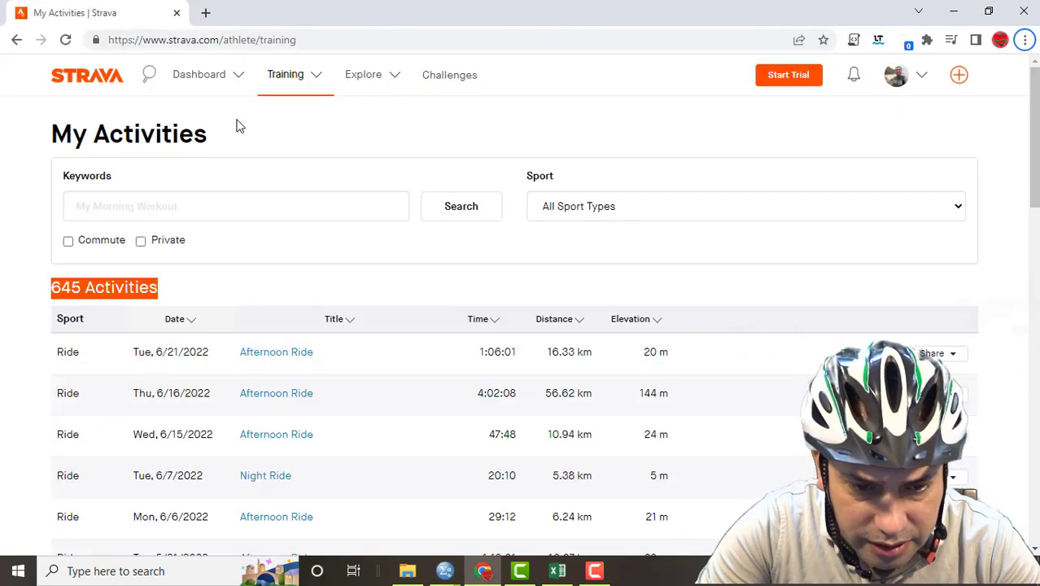
{"action": "key", "text": "alt+Tab"}
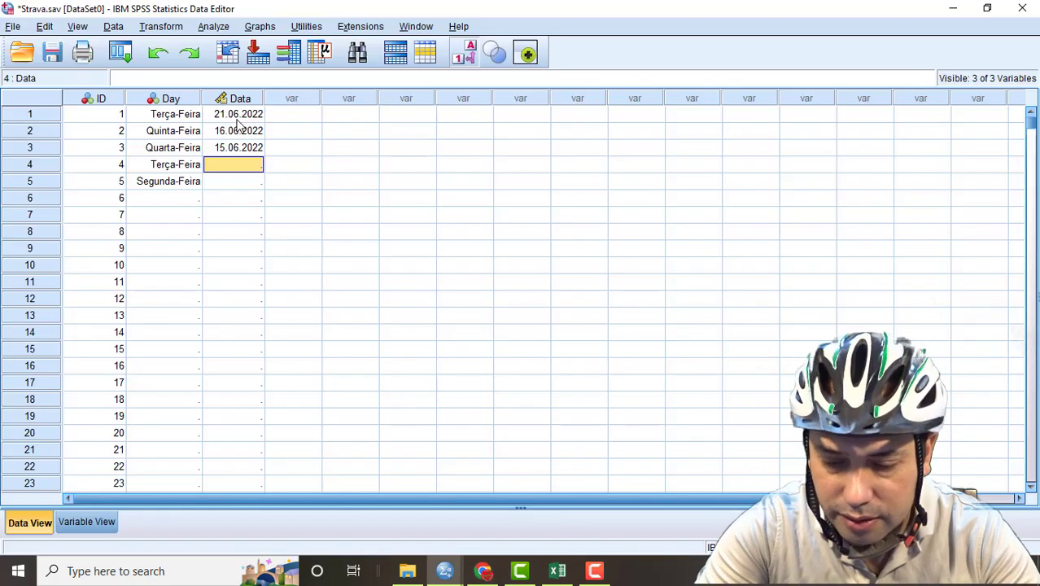
{"action": "type", "text": "7.6"}
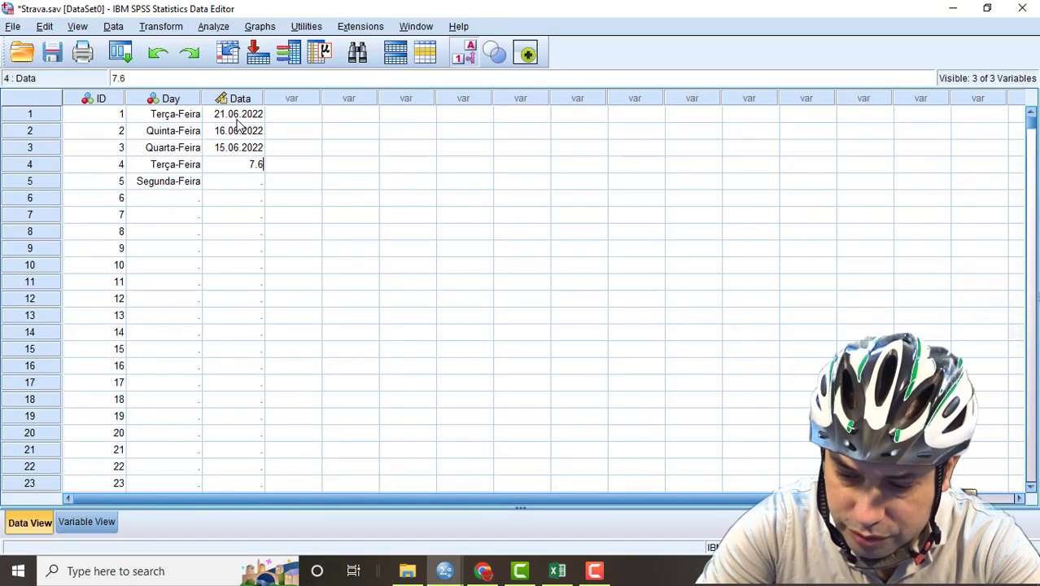
{"action": "type", "text": ".22"}
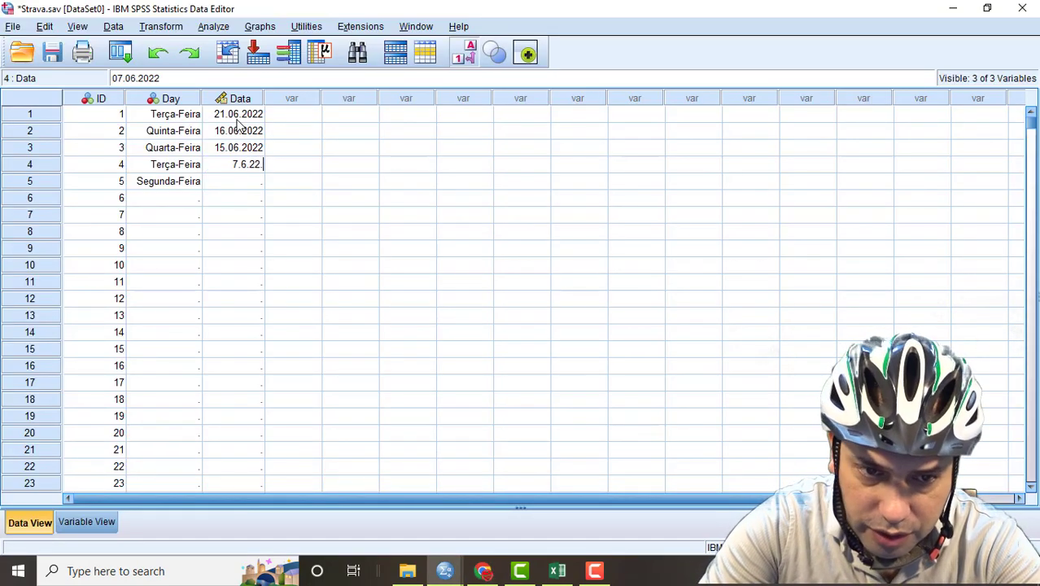
{"action": "key", "text": "Return"}
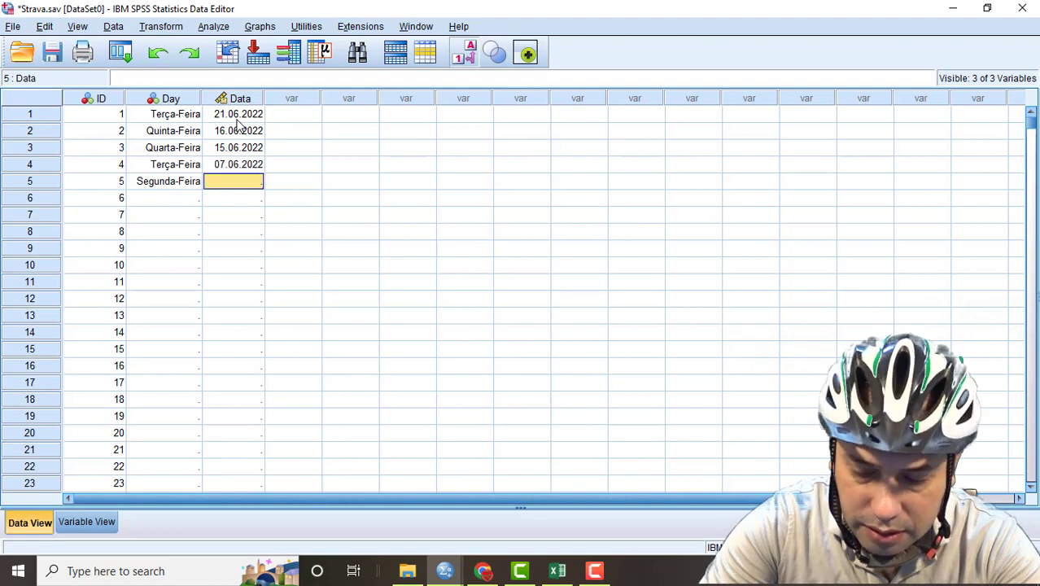
Step: Enter 06.06.2022 as the Data value of case 5 and go to the first row of the next empty column
{"action": "type", "text": "6.6"}
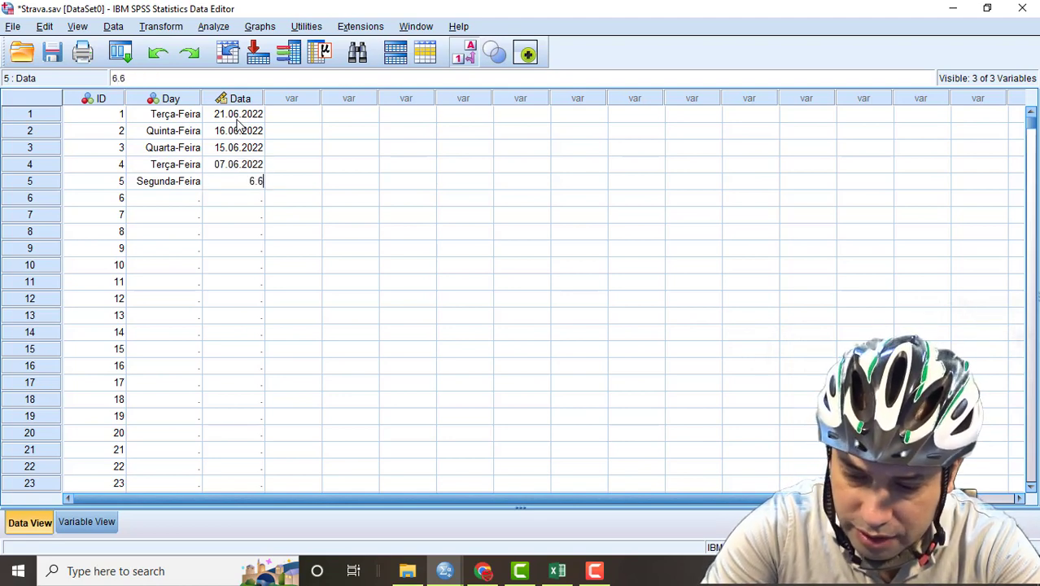
{"action": "type", "text": ".22"}
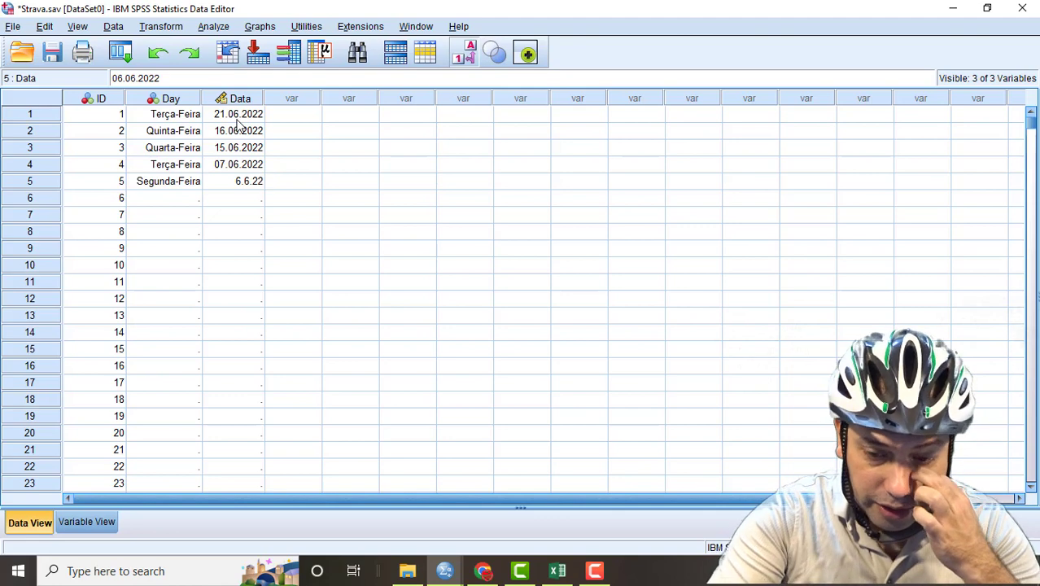
{"action": "key", "text": "Return"}
{"action": "key", "text": "Right"}
{"action": "key", "text": "Up"}
{"action": "key", "text": "Up"}
{"action": "key", "text": "Up"}
{"action": "key", "text": "Up"}
{"action": "key", "text": "Up"}
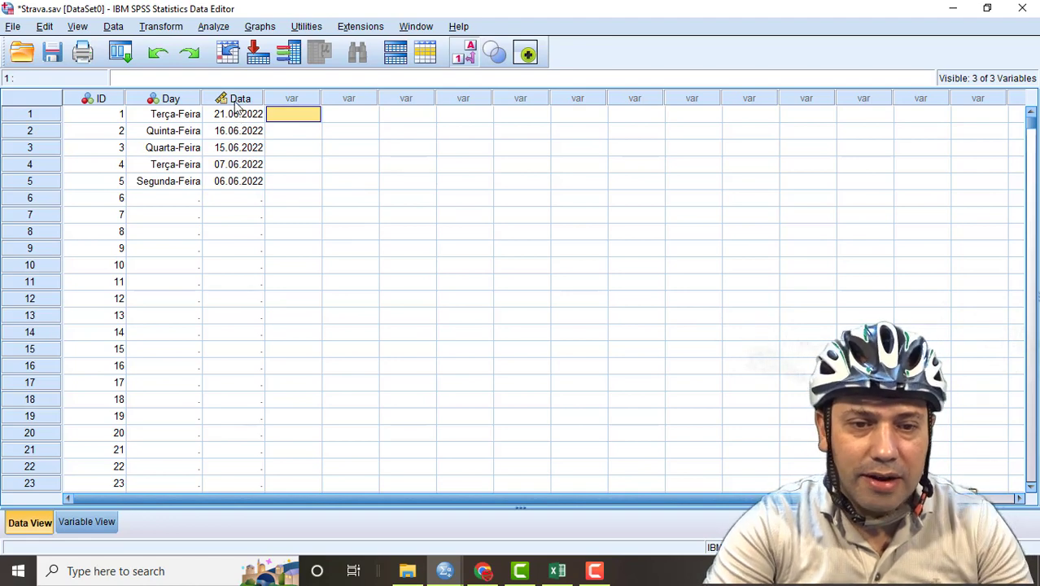
Step: Open the definition of the Data variable and check its available measurement levels without changing the selection
{"action": "double_click", "coordinate": [234, 100]}
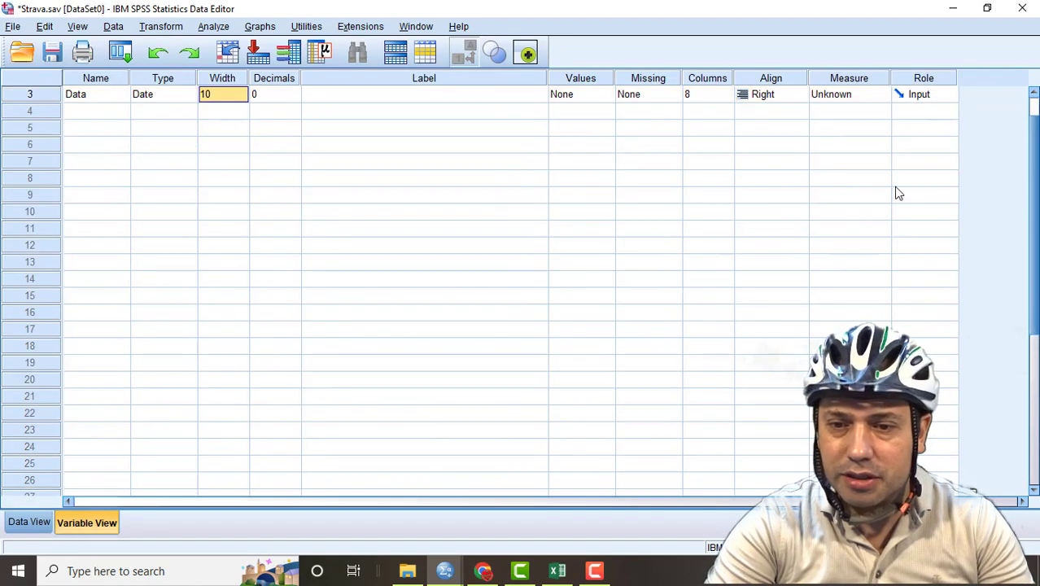
{"action": "left_click", "coordinate": [831, 163]}
{"action": "key", "text": "Up"}
{"action": "key", "text": "Up"}
{"action": "key", "text": "Up"}
{"action": "key", "text": "Up"}
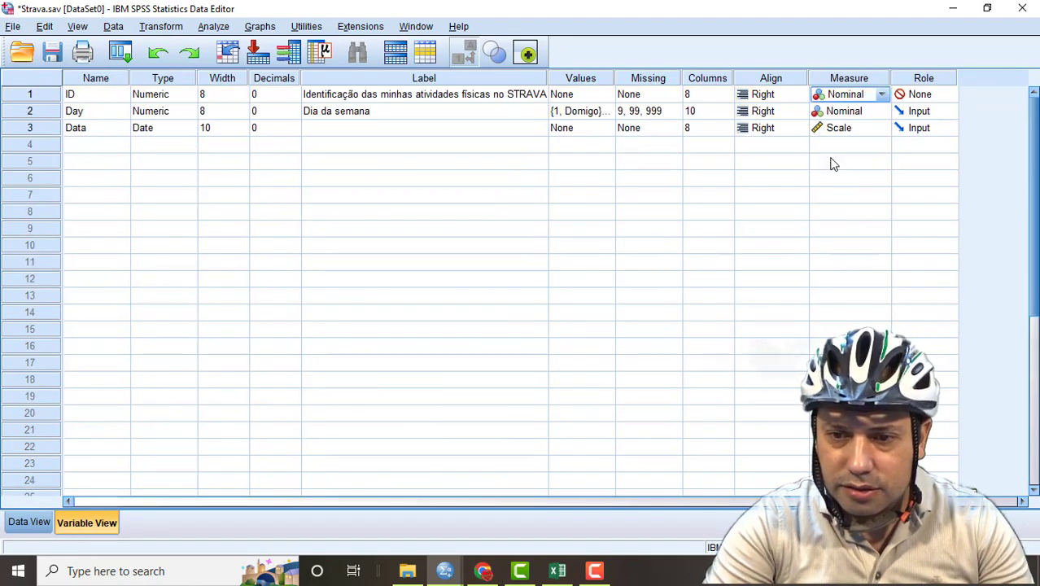
{"action": "key", "text": "Left"}
{"action": "key", "text": "Page_Down"}
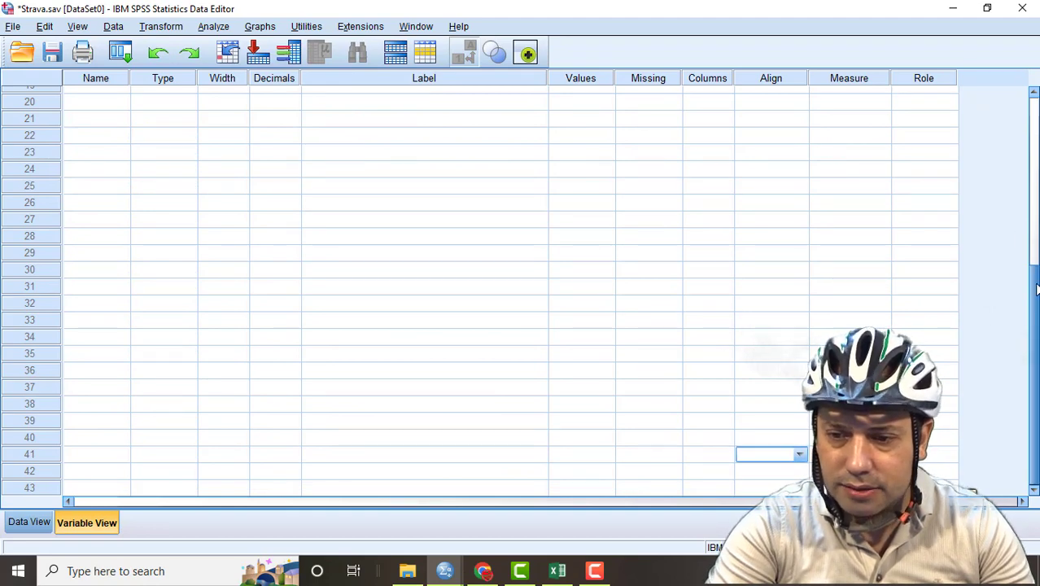
{"action": "left_click_drag", "start_coordinate": [1033, 367], "coordinate": [1032, 199]}
{"action": "left_click", "coordinate": [829, 129]}
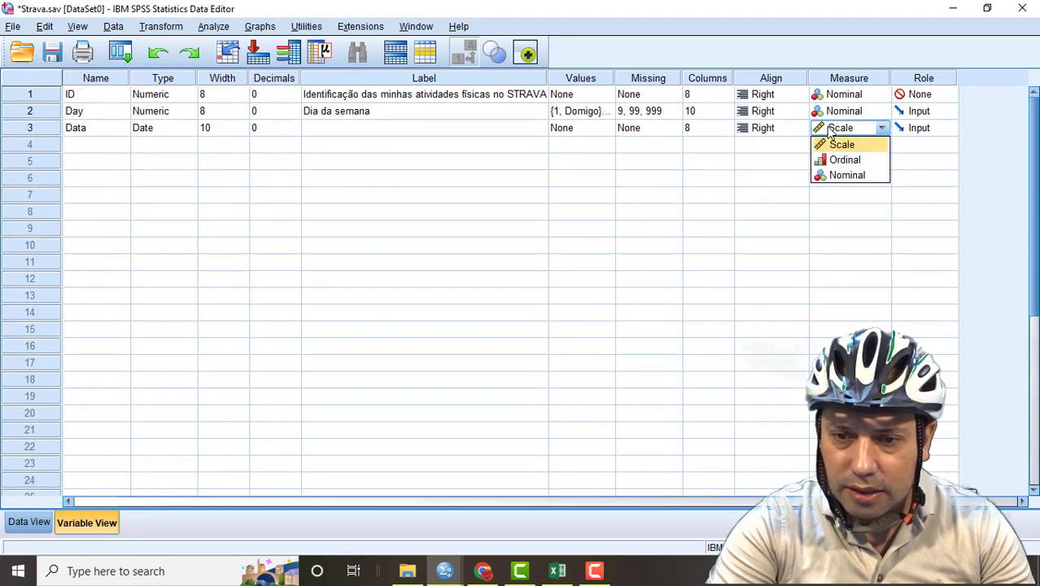
{"action": "left_click", "coordinate": [793, 160]}
{"action": "left_click", "coordinate": [796, 147]}
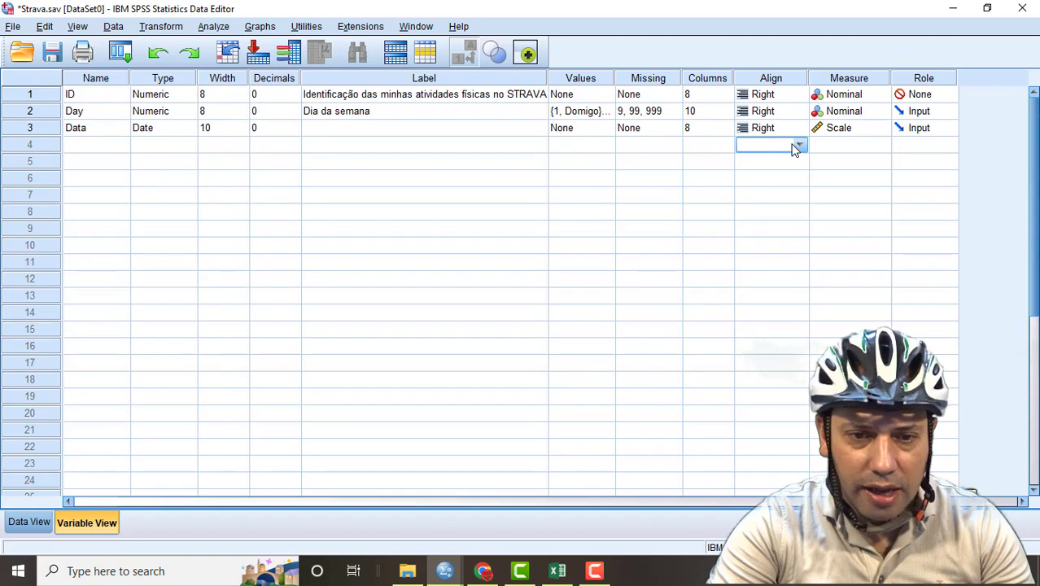
Step: Go back through the Data variable's attributes to its Width setting
{"action": "key", "text": "Up"}
{"action": "key", "text": "Left"}
{"action": "key", "text": "Left"}
{"action": "key", "text": "Left"}
{"action": "key", "text": "Left"}
{"action": "key", "text": "Left"}
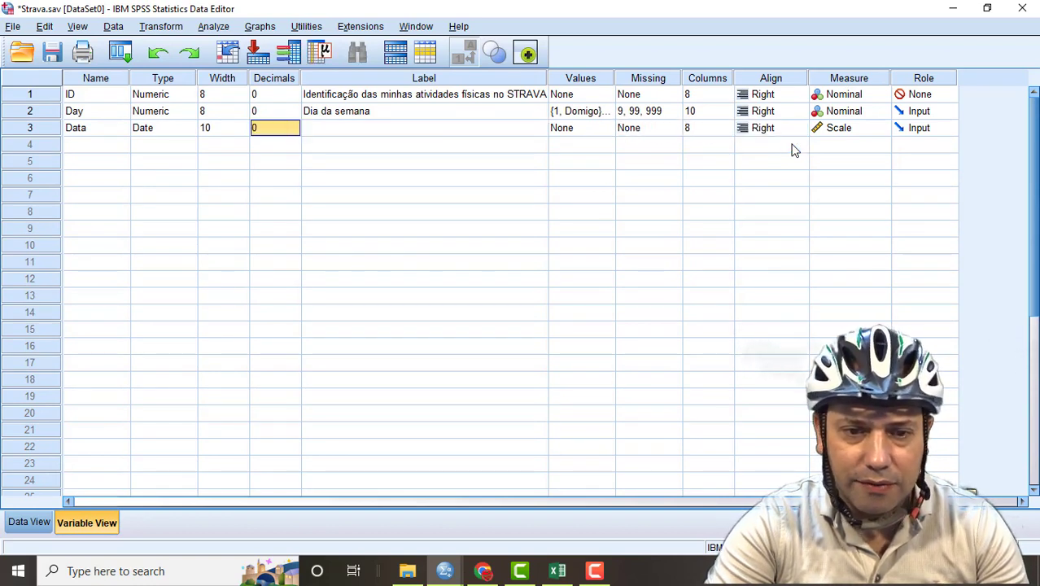
{"action": "key", "text": "Left"}
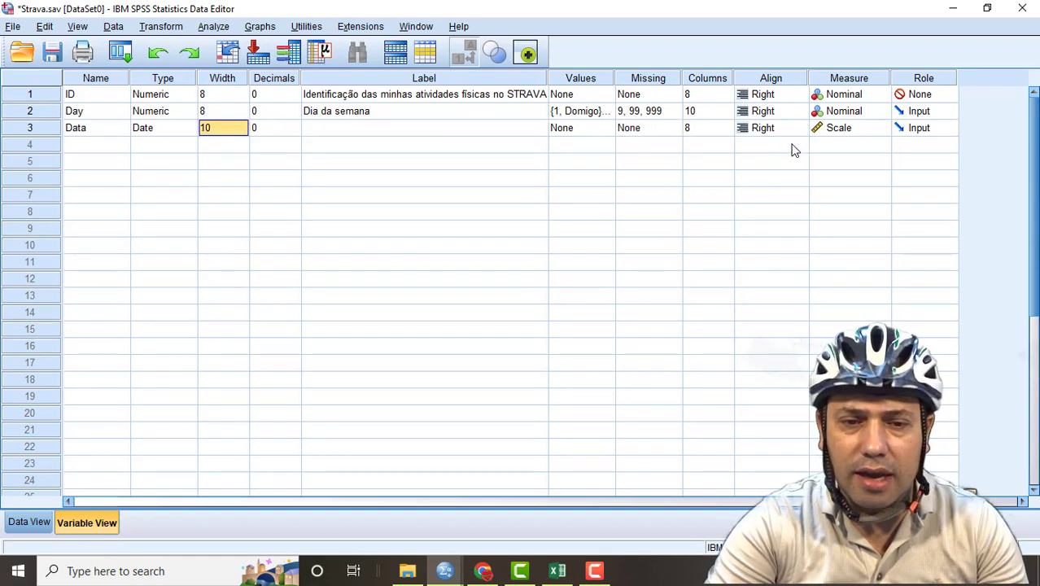
Step: Label the Data variable "Dia do mês"
{"action": "key", "text": "Right"}
{"action": "key", "text": "Right"}
{"action": "key", "text": "Left"}
{"action": "key", "text": "Right"}
{"action": "key", "text": "Right"}
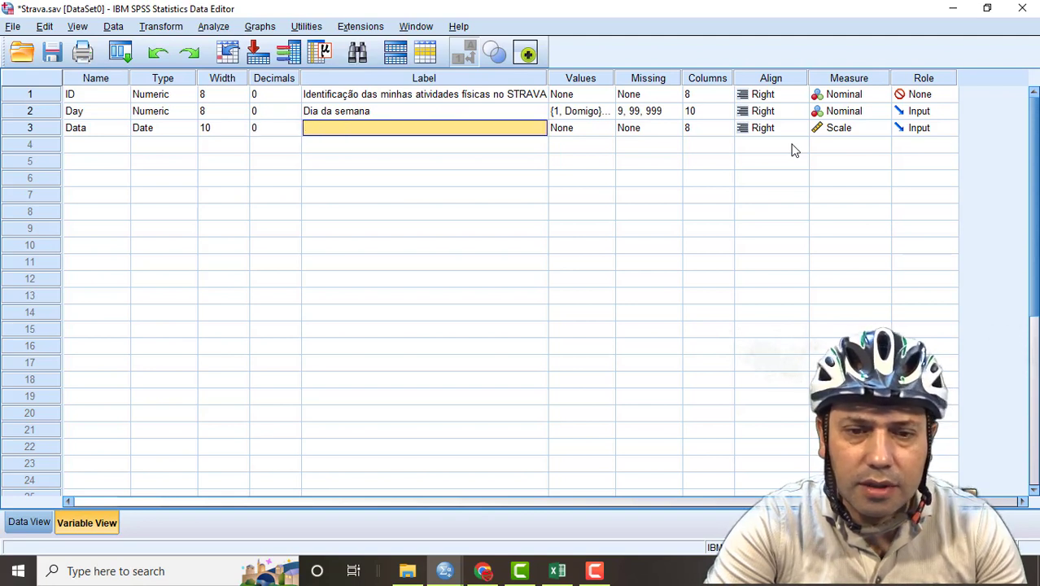
{"action": "key", "text": "Left"}
{"action": "key", "text": "Left"}
{"action": "key", "text": "Tab"}
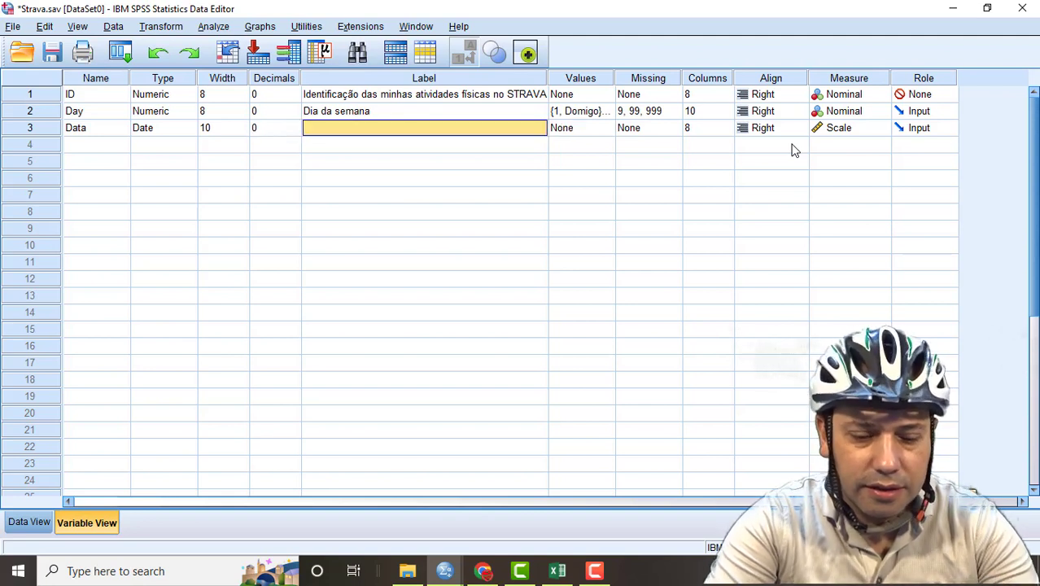
{"action": "type", "text": "Dia"}
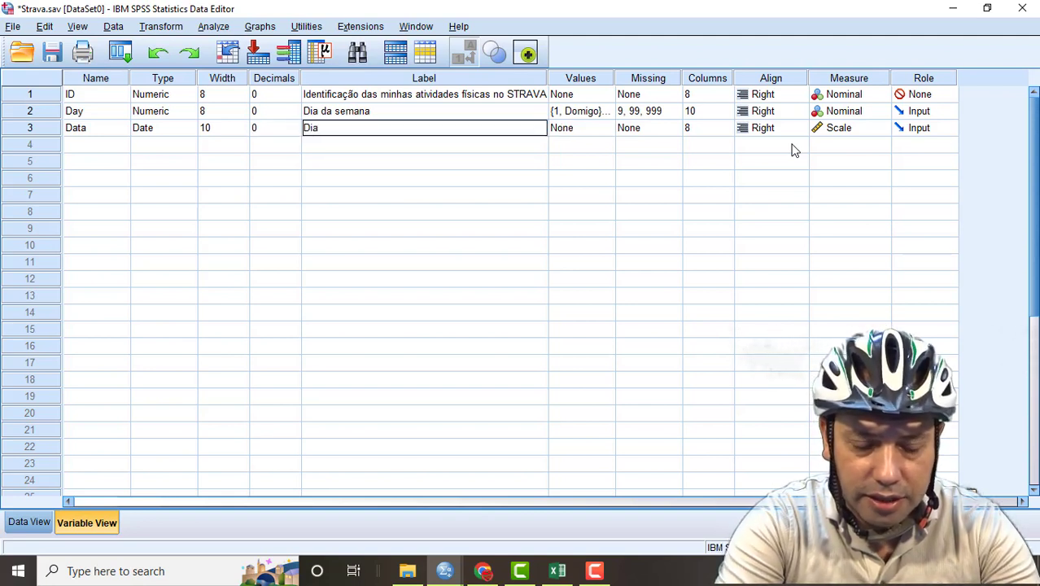
{"action": "type", "text": " da"}
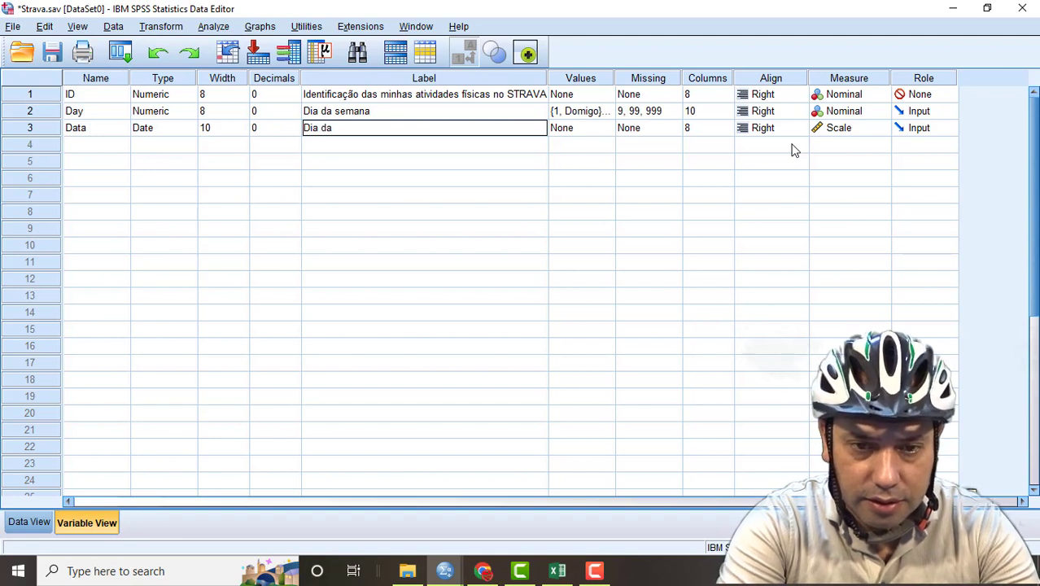
{"action": "key", "text": "BackSpace"}
{"action": "type", "text": "o m"}
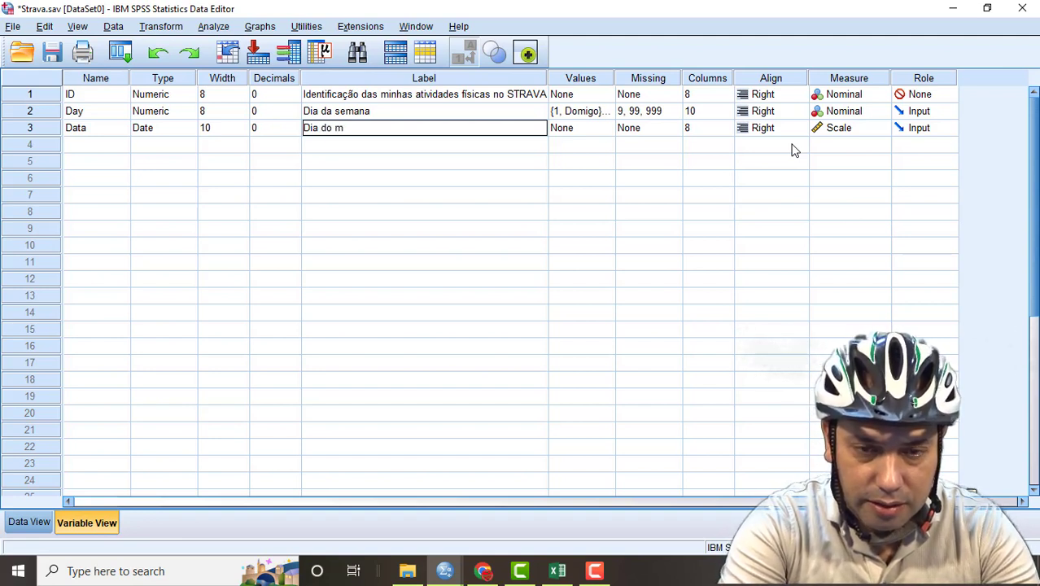
{"action": "type", "text": "ês"}
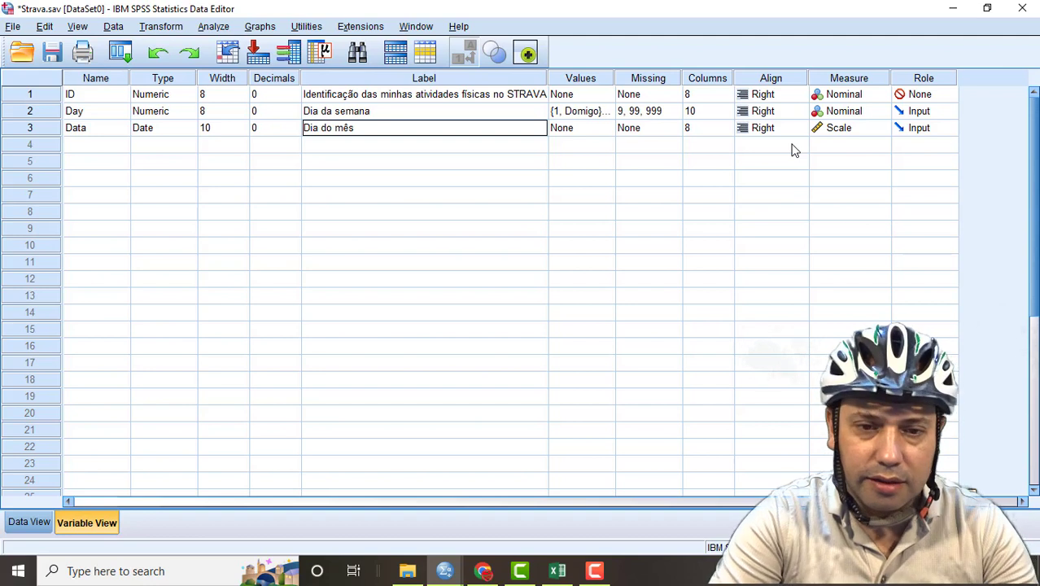
{"action": "key", "text": "Return"}
{"action": "key", "text": "Up"}
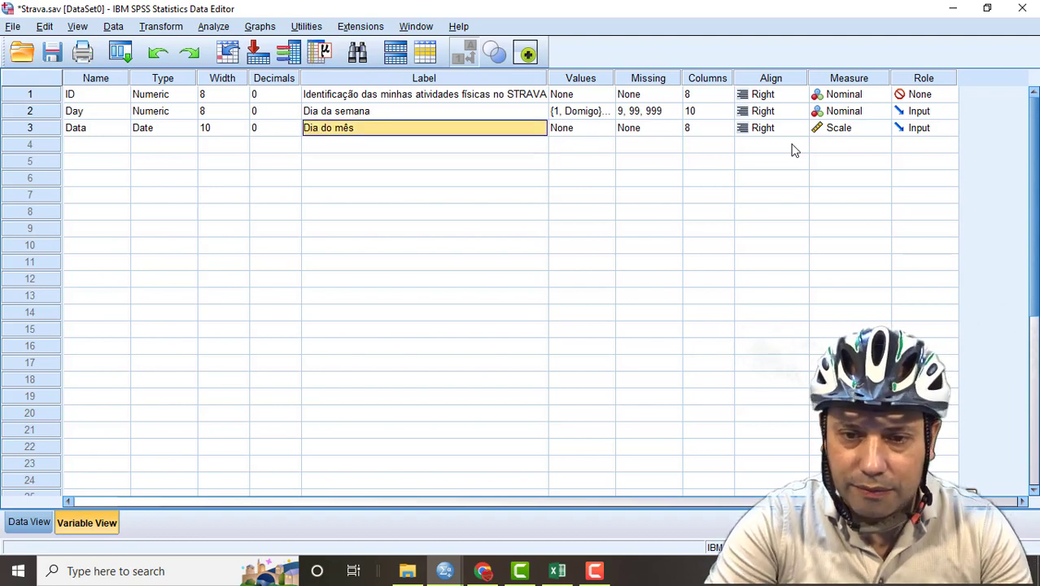
Step: Review the Data variable's values, missing values, column width, alignment and measurement level without changing them
{"action": "key", "text": "Right"}
{"action": "key", "text": "Right"}
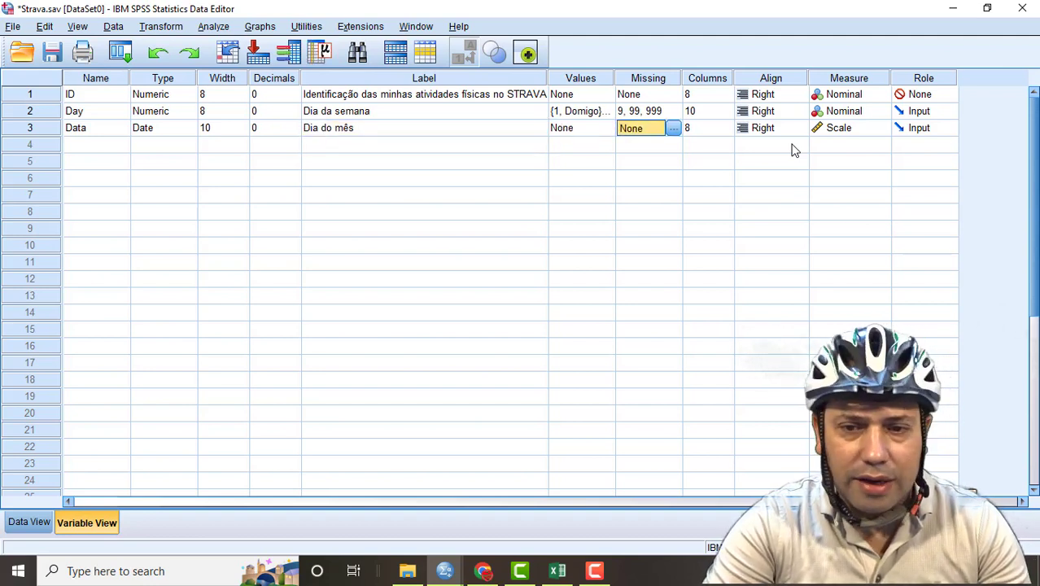
{"action": "key", "text": "Right"}
{"action": "key", "text": "Right"}
{"action": "key", "text": "Left"}
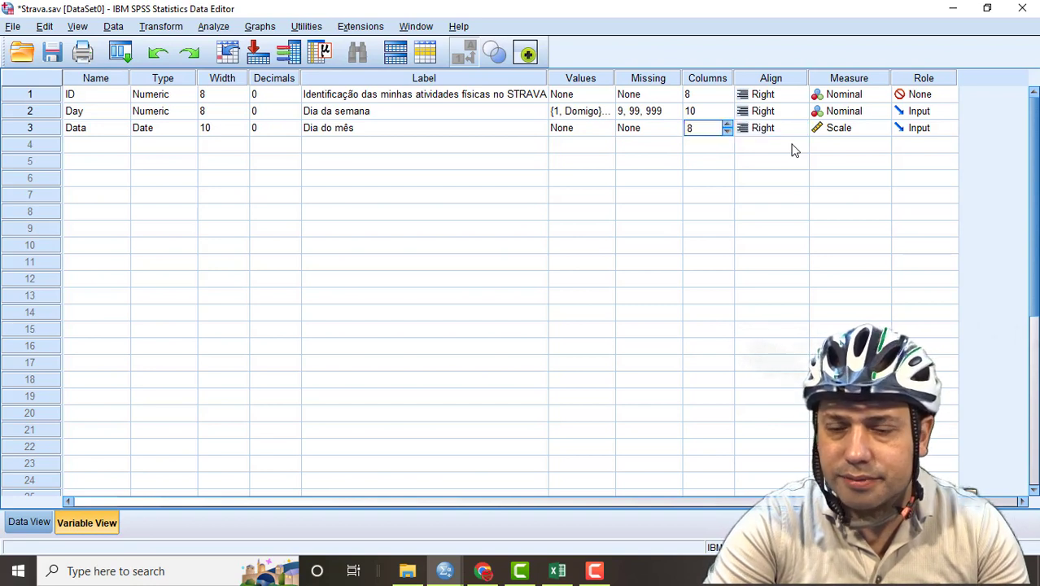
{"action": "key", "text": "Right"}
{"action": "key", "text": "Right"}
{"action": "key", "text": "Right"}
{"action": "key", "text": "Left"}
{"action": "key", "text": "Left"}
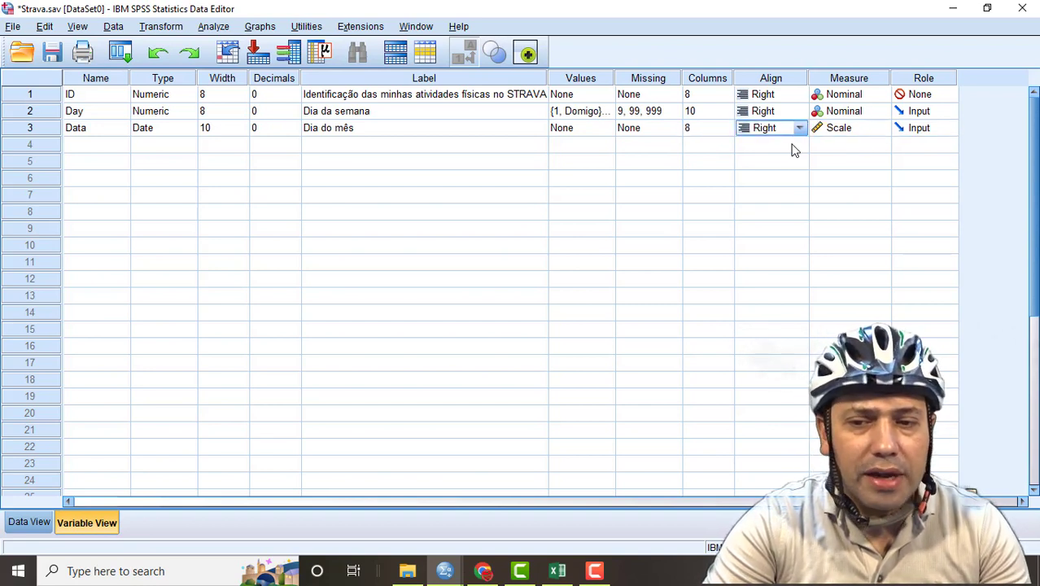
{"action": "key", "text": "Right"}
{"action": "key", "text": "Left"}
{"action": "key", "text": "Right"}
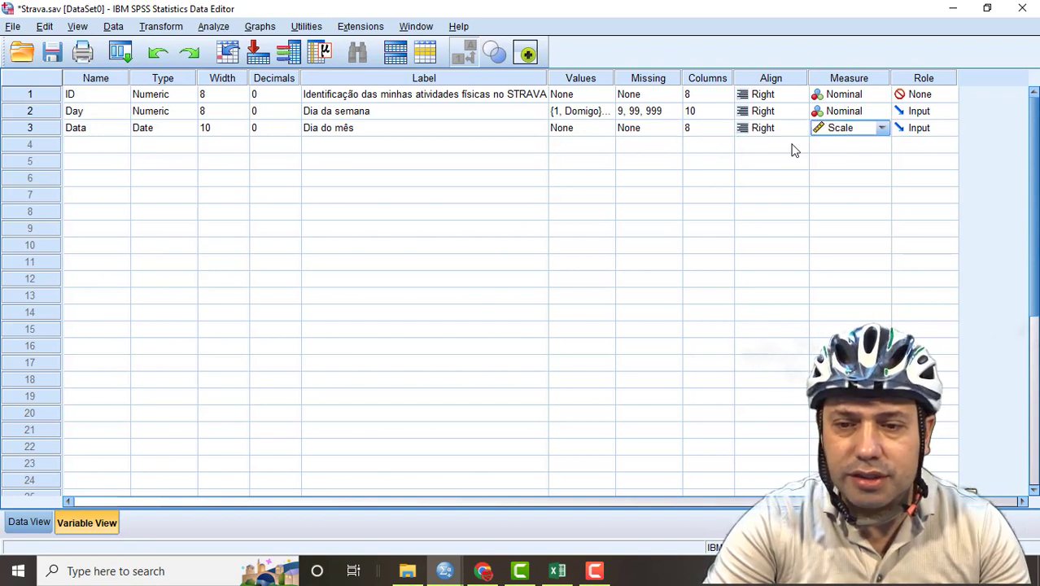
Step: Consult the first activity's time in the Strava list and add a fourth variable named Tempo
{"action": "key", "text": "Left"}
{"action": "key", "text": "Left"}
{"action": "key", "text": "Left"}
{"action": "key", "text": "Left"}
{"action": "key", "text": "Left"}
{"action": "key", "text": "Left"}
{"action": "key", "text": "Left"}
{"action": "key", "text": "Left"}
{"action": "key", "text": "Left"}
{"action": "key", "text": "Down"}
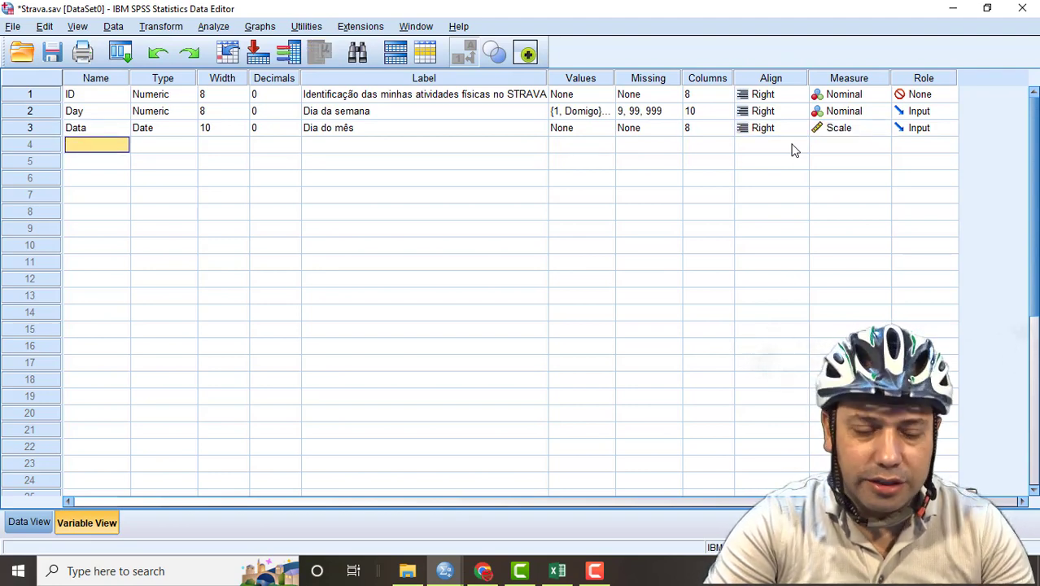
{"action": "key", "text": "alt+Tab"}
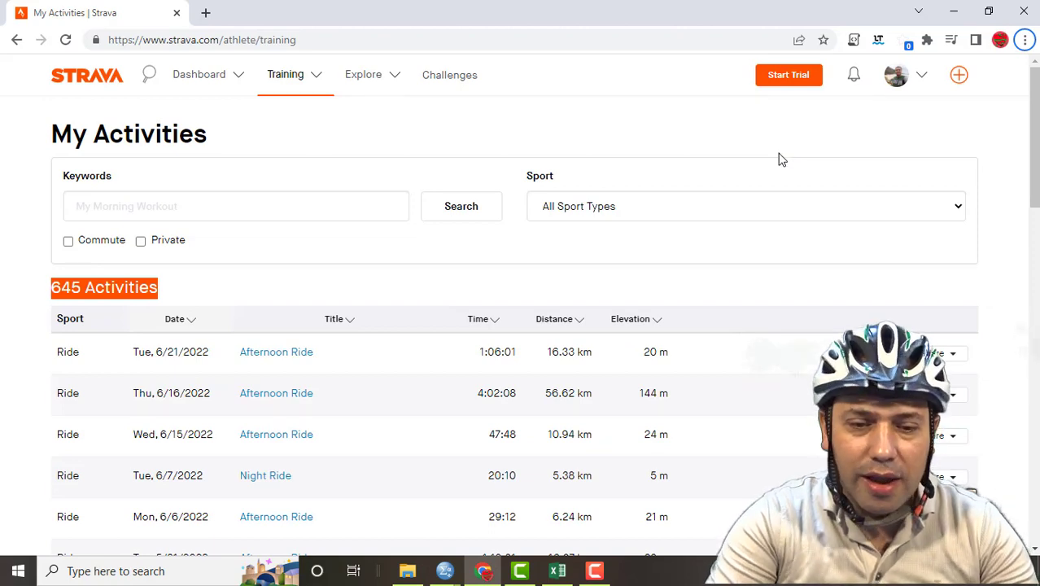
{"action": "left_click_drag", "start_coordinate": [1037, 179], "coordinate": [1037, 231]}
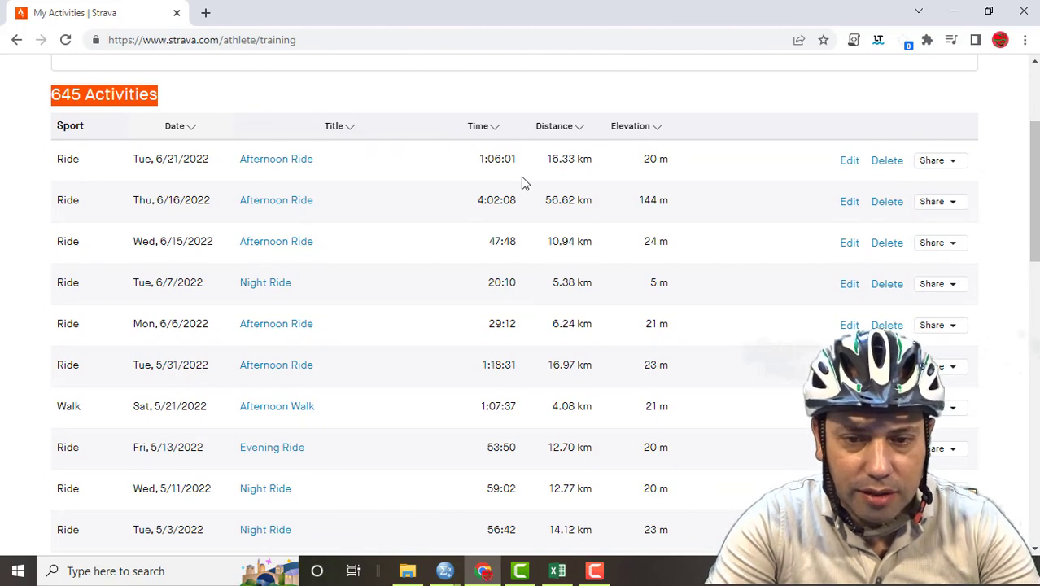
{"action": "left_click_drag", "start_coordinate": [517, 158], "coordinate": [476, 168]}
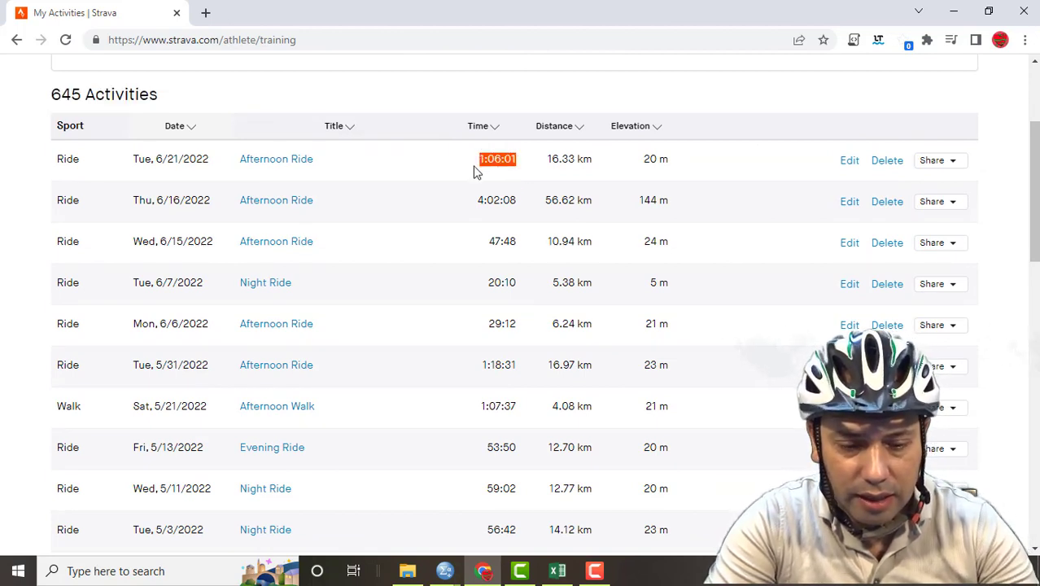
{"action": "key", "text": "alt+Tab"}
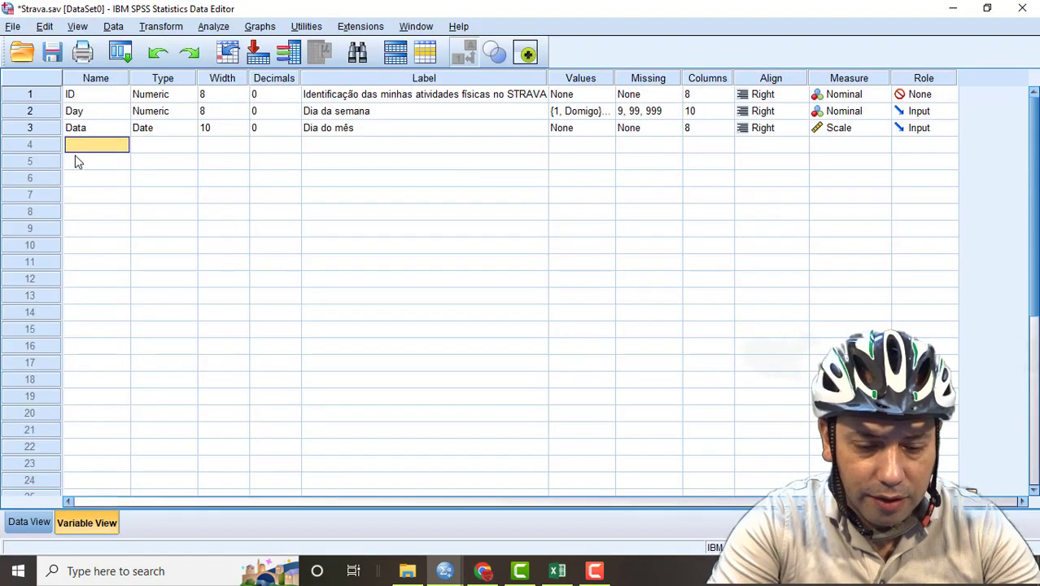
{"action": "type", "text": "Tempo"}
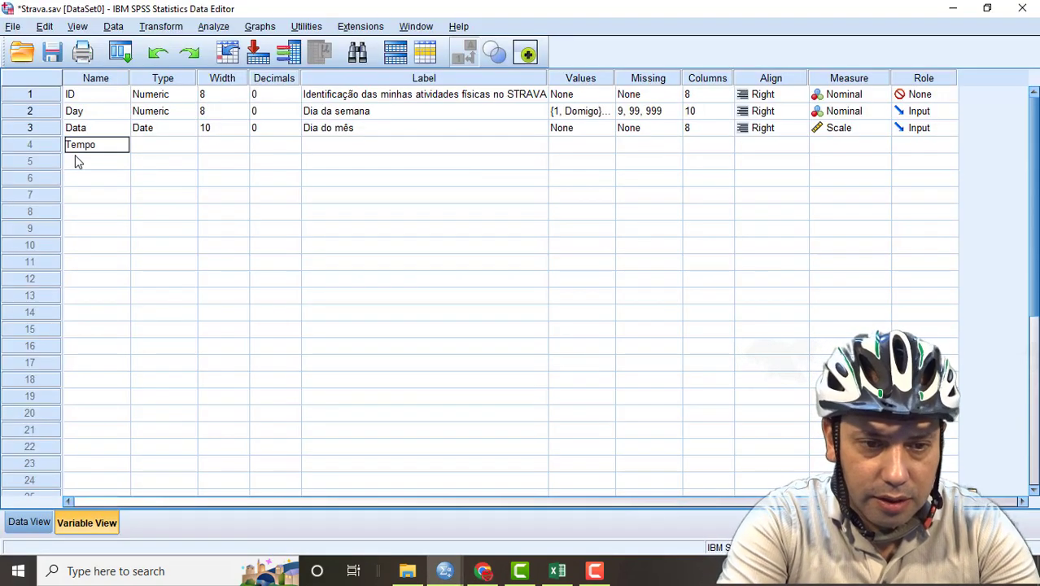
Step: Label the Tempo variable "Tempo da atividade"
{"action": "left_click", "coordinate": [386, 147]}
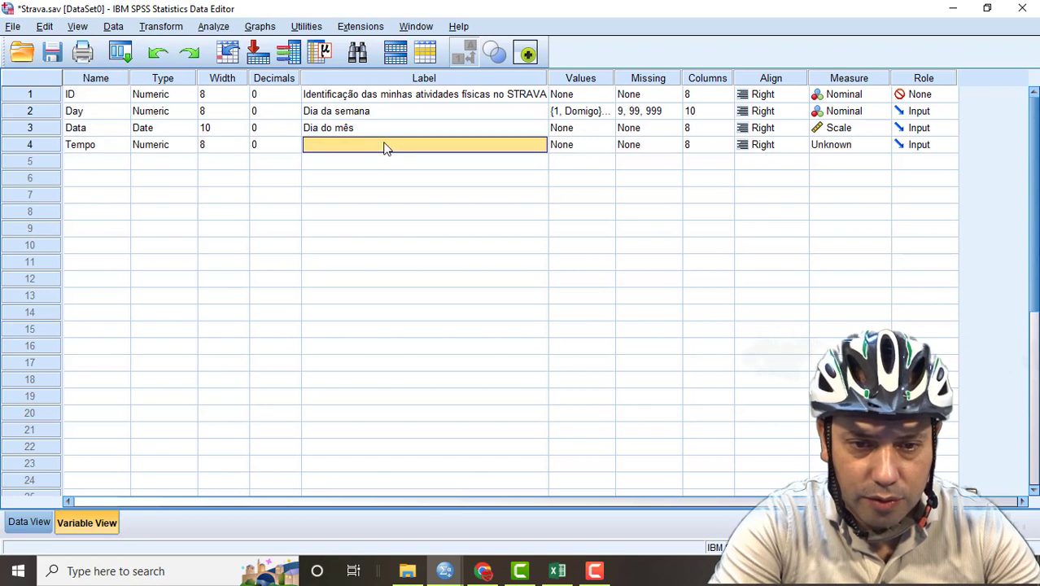
{"action": "type", "text": "Tempo"}
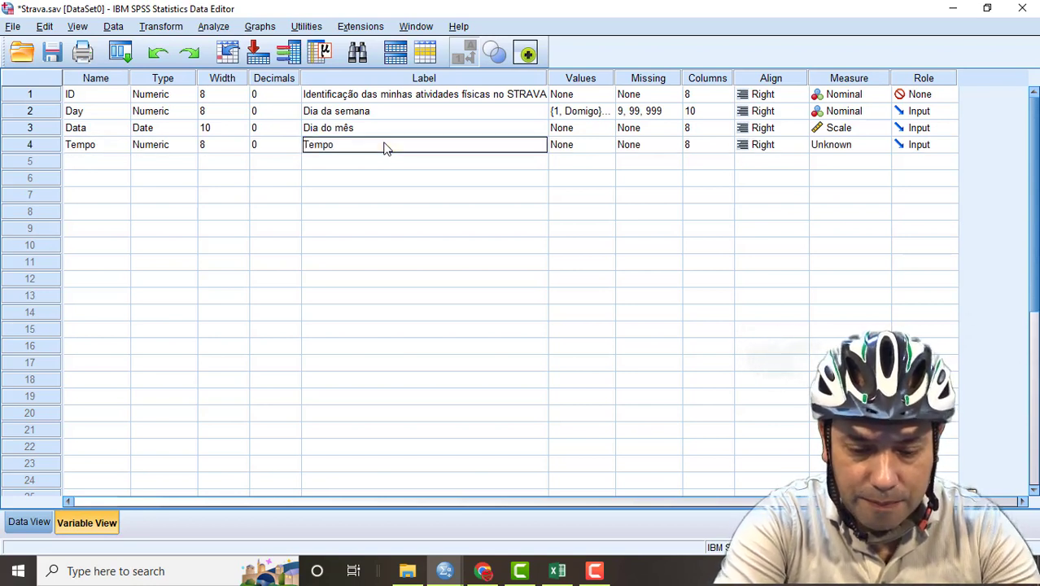
{"action": "type", "text": " da ati"}
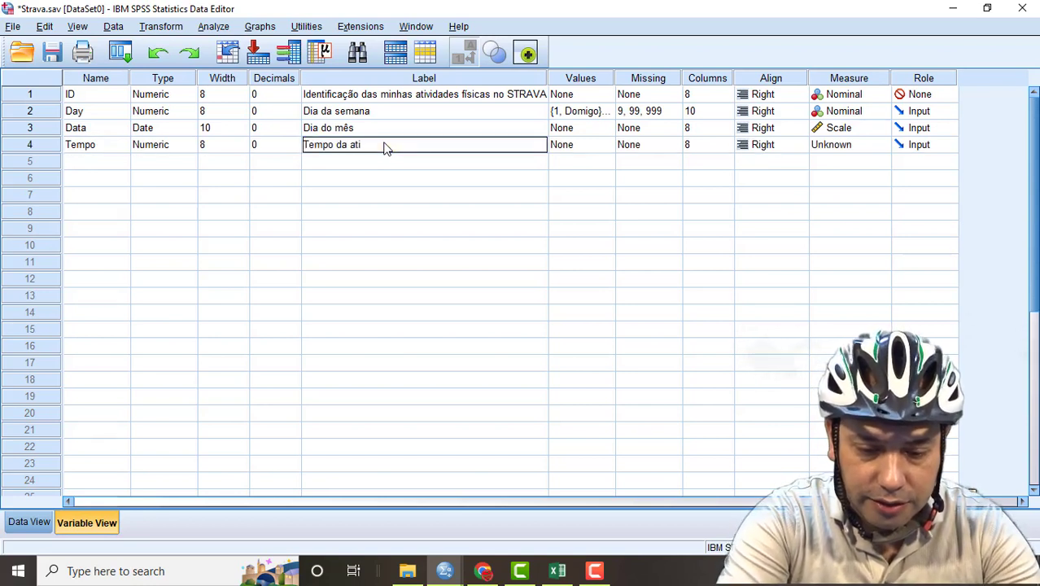
{"action": "type", "text": "vidades"}
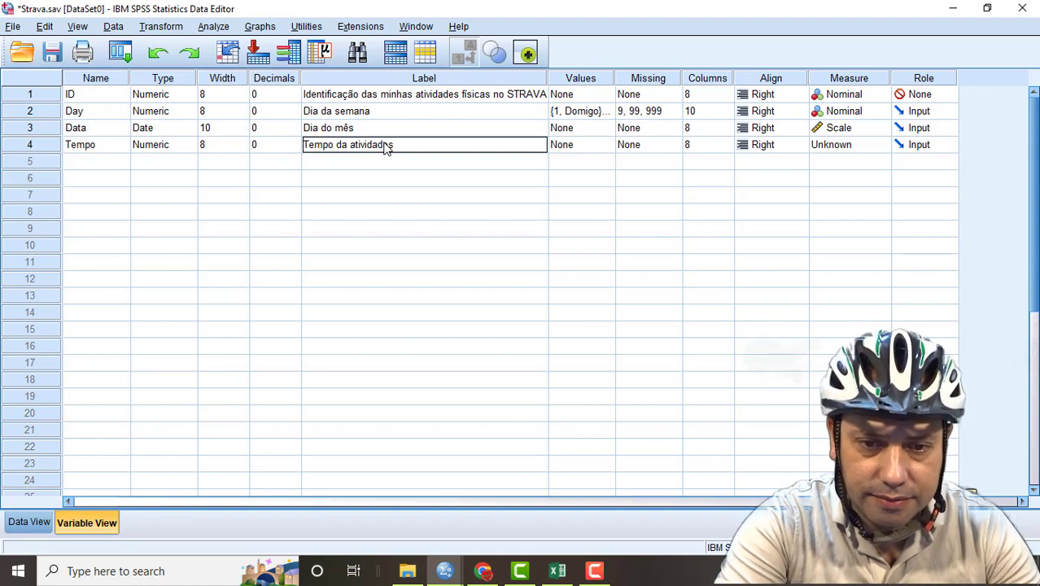
{"action": "key", "text": "BackSpace"}
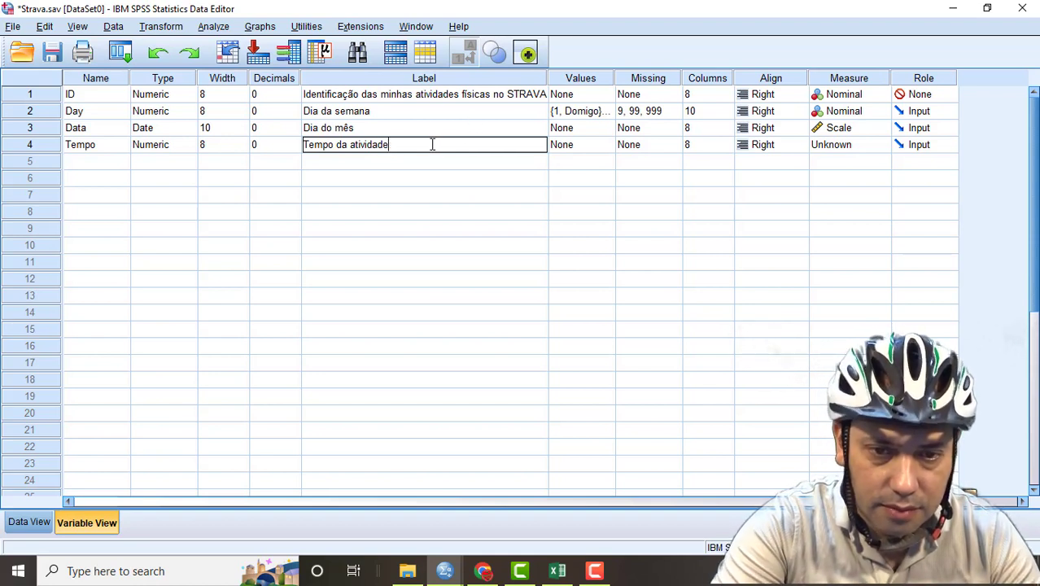
{"action": "key", "text": "Return"}
Step: Change the Tempo variable's type to Date with the hh:mm format
{"action": "key", "text": "Up"}
{"action": "key", "text": "Left"}
{"action": "key", "text": "Left"}
{"action": "key", "text": "Left"}
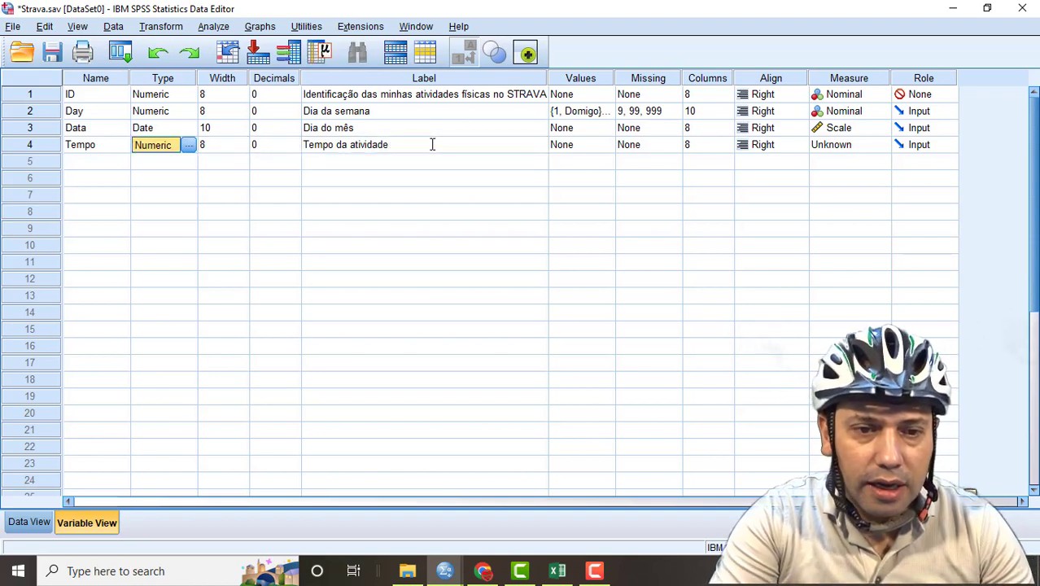
{"action": "left_click", "coordinate": [188, 144]}
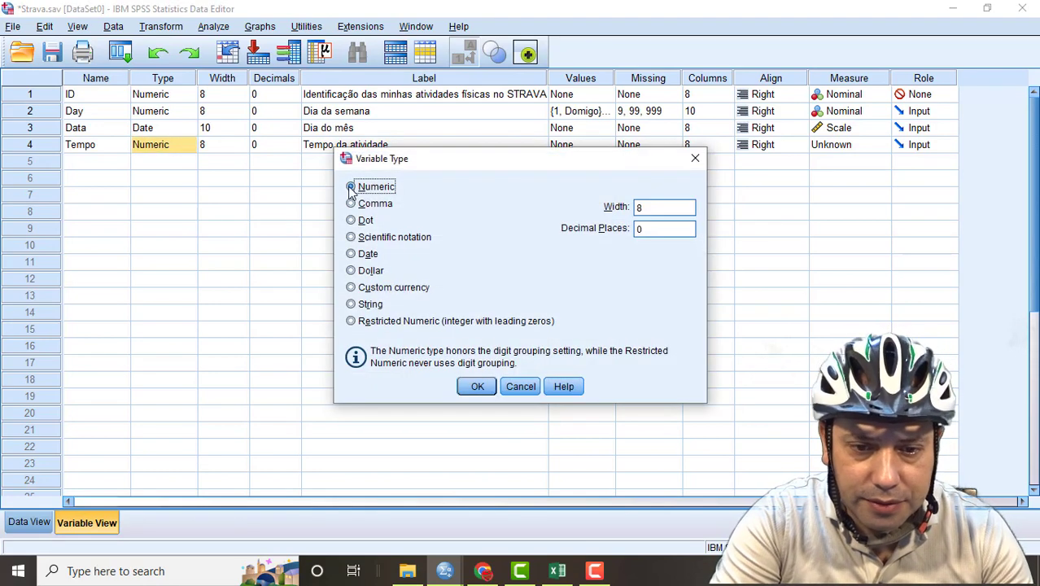
{"action": "left_click", "coordinate": [363, 253]}
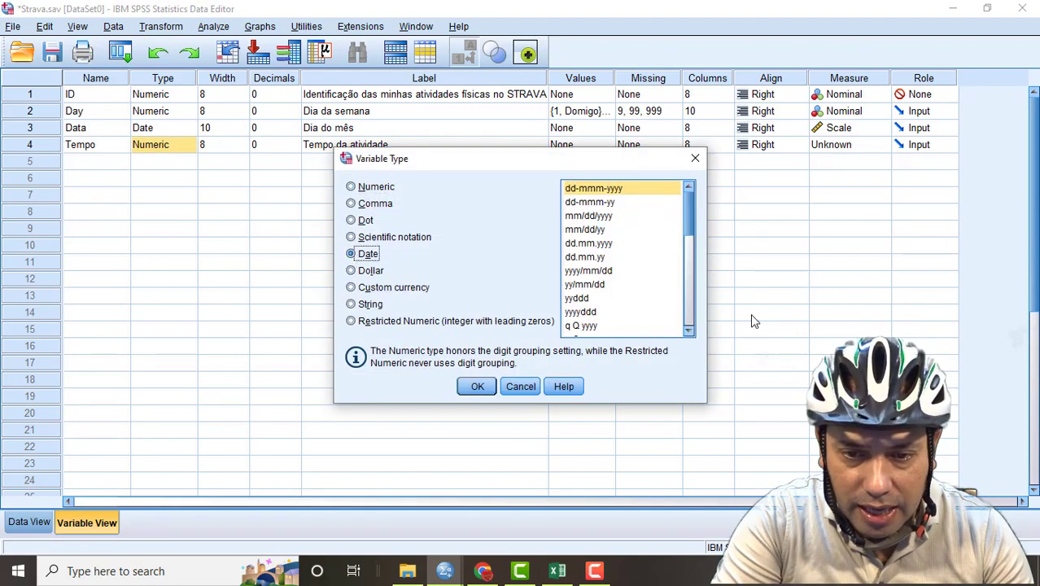
{"action": "scroll", "coordinate": [680, 241], "scroll_direction": "down", "scroll_amount": 6}
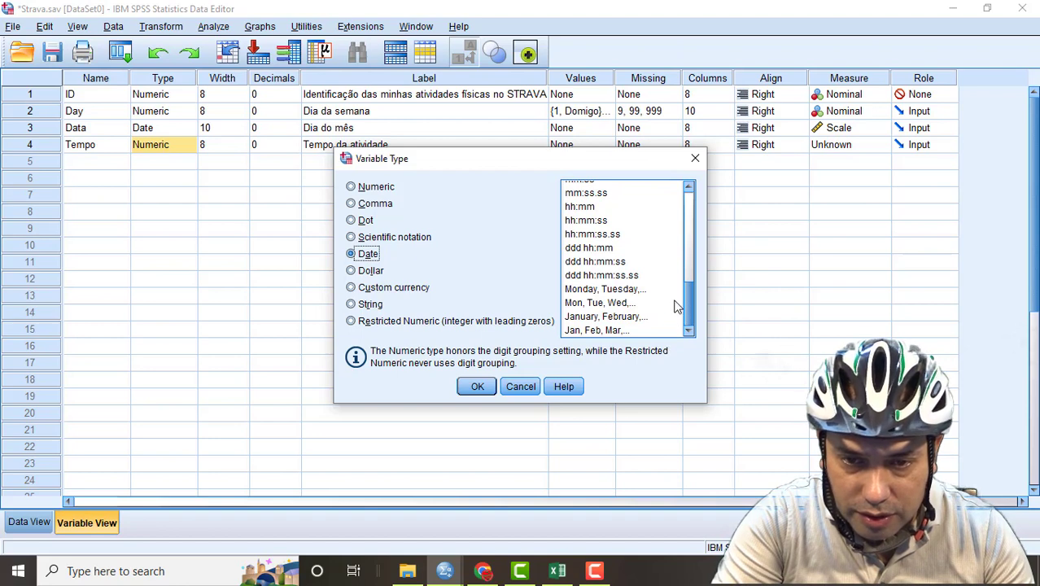
{"action": "scroll", "coordinate": [675, 280], "scroll_direction": "down", "scroll_amount": 5}
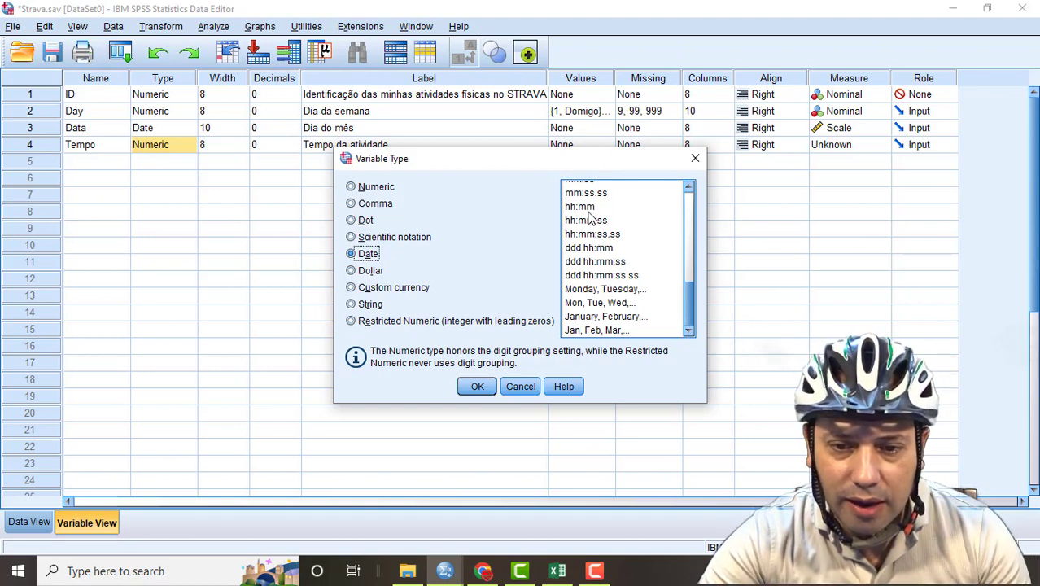
{"action": "left_click", "coordinate": [593, 210]}
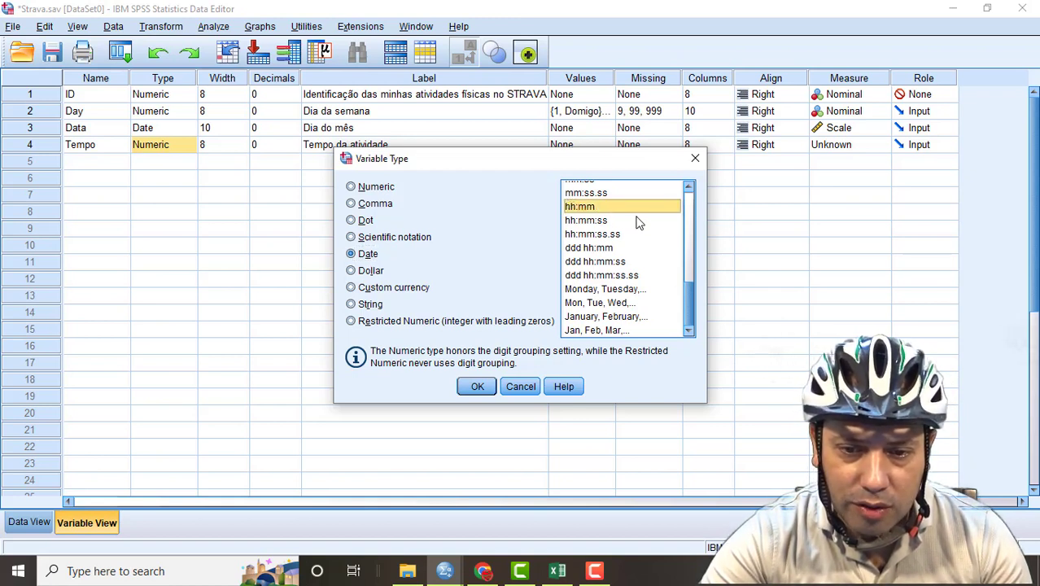
{"action": "left_click", "coordinate": [474, 386]}
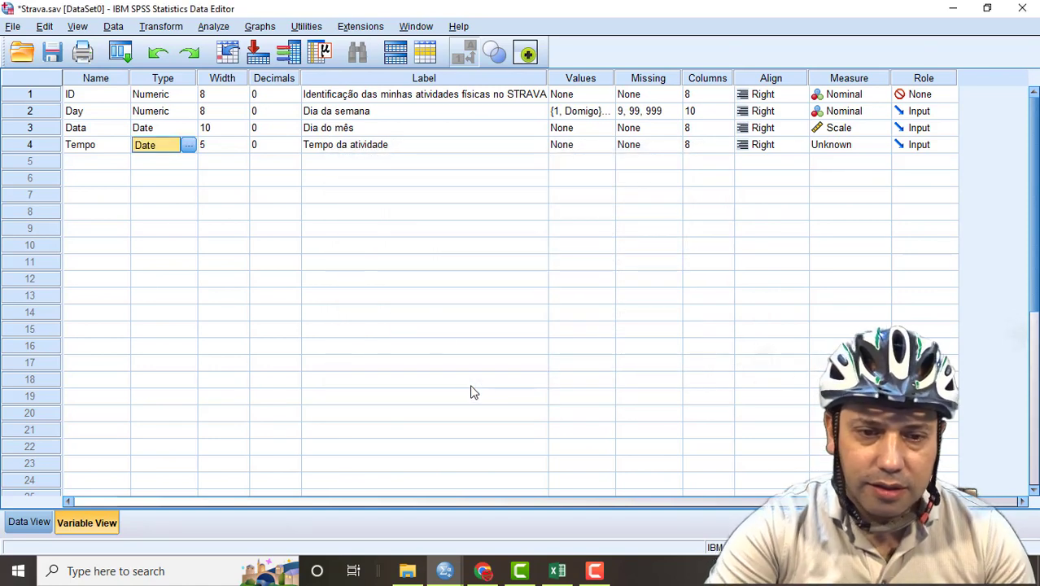
Step: Consult the Strava list for the first activity's time and begin the Tempo value of case 1 with "1:"
{"action": "left_click", "coordinate": [30, 524]}
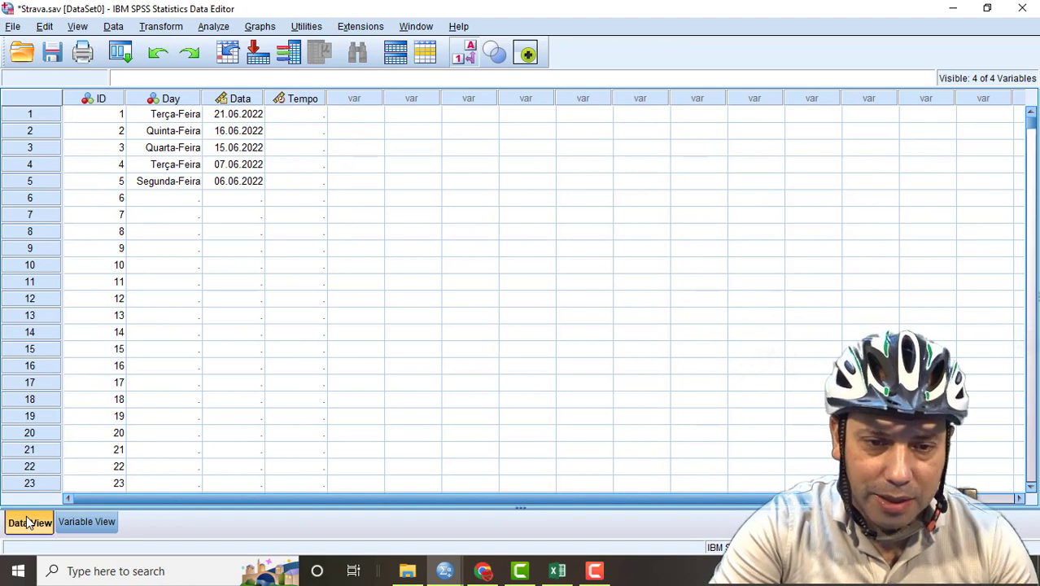
{"action": "left_click", "coordinate": [298, 117]}
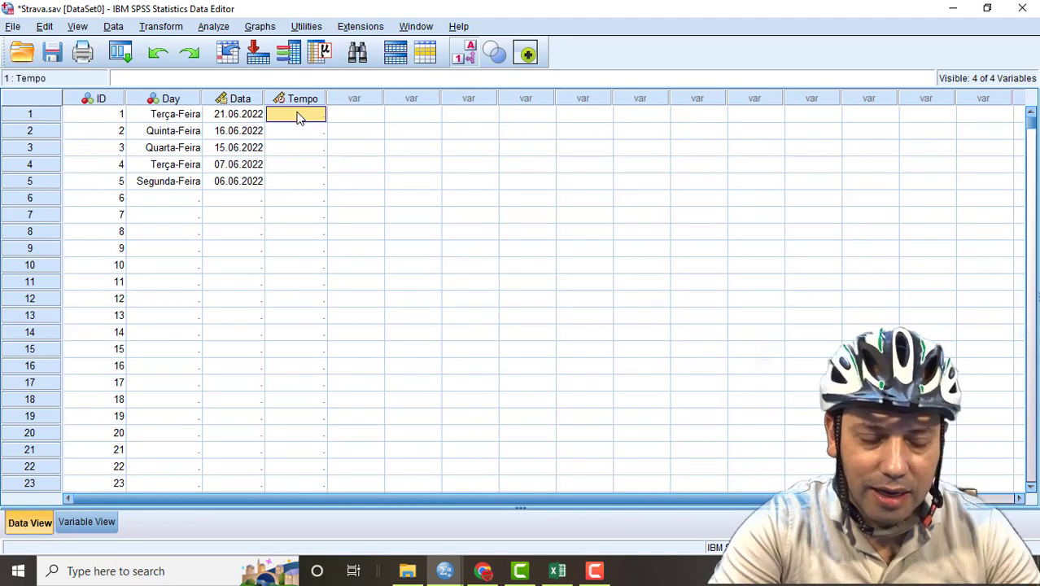
{"action": "key", "text": "alt+Tab"}
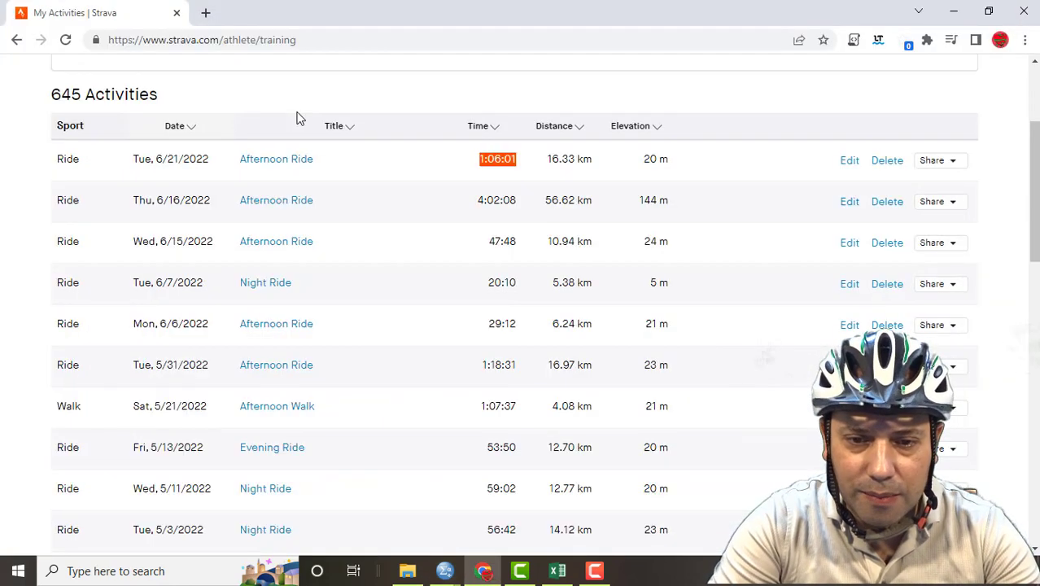
{"action": "key", "text": "alt+Tab"}
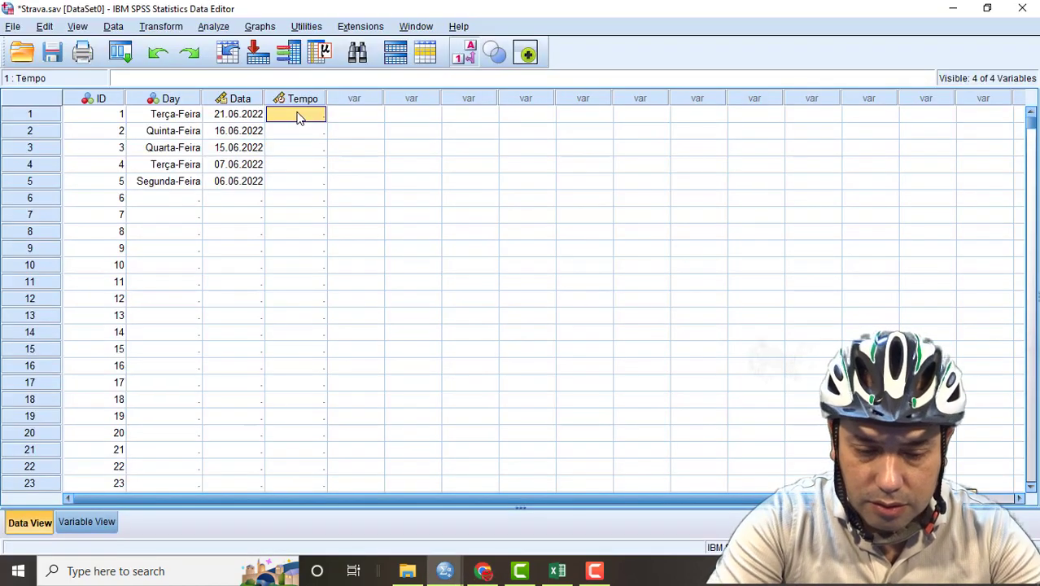
{"action": "type", "text": "1:"}
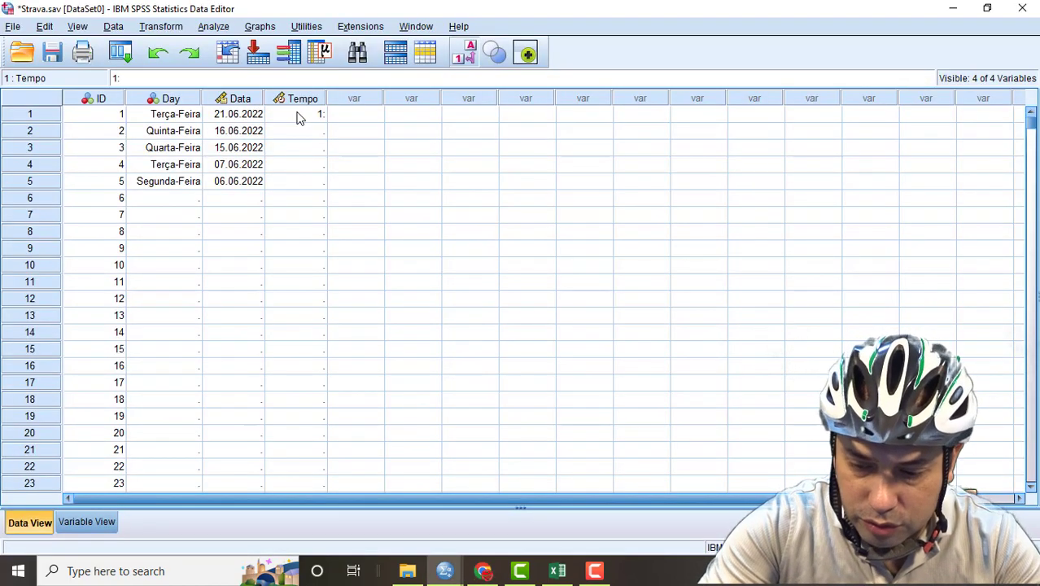
Step: Complete the Tempo value of case 1 as 1:06
{"action": "type", "text": "03"}
{"action": "key", "text": "BackSpace"}
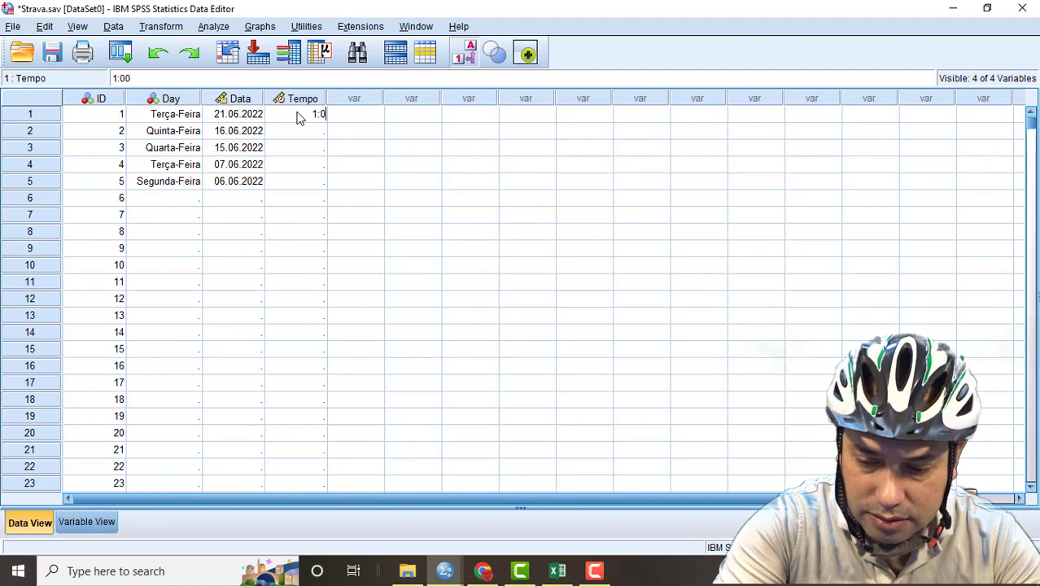
{"action": "type", "text": "6"}
{"action": "key", "text": "Return"}
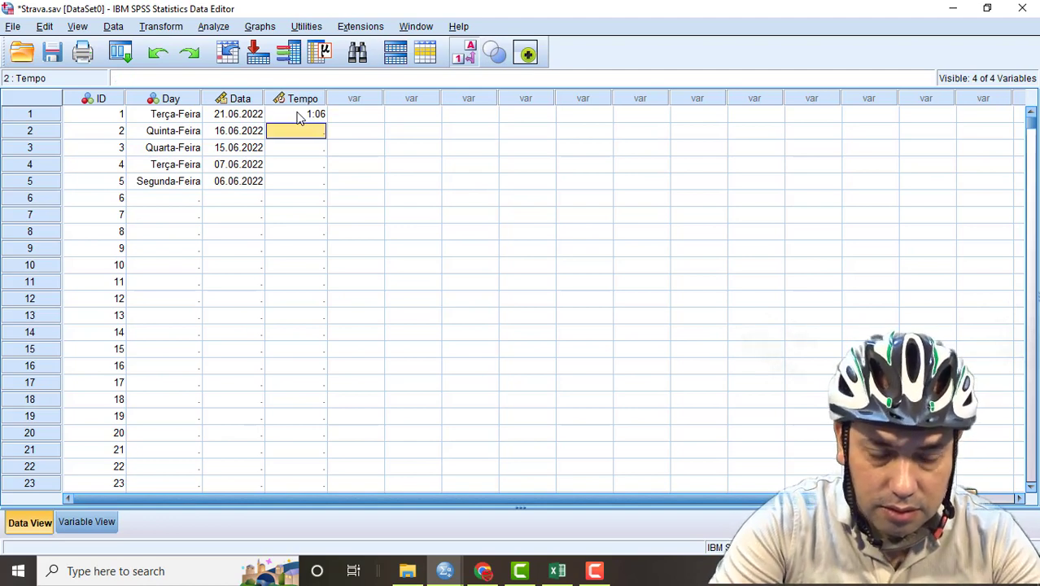
Step: Check the 6/16/2022 ride's time in the Strava activity list and enter 4:02 as Tempo for case 2 in SPSS
{"action": "key", "text": "alt+Tab"}
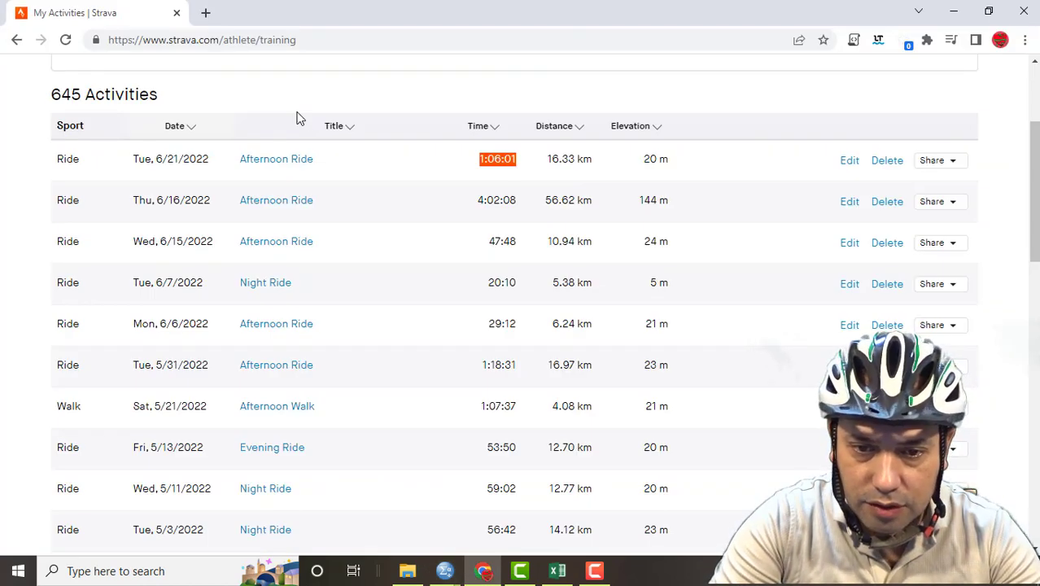
{"action": "key", "text": "alt+Tab"}
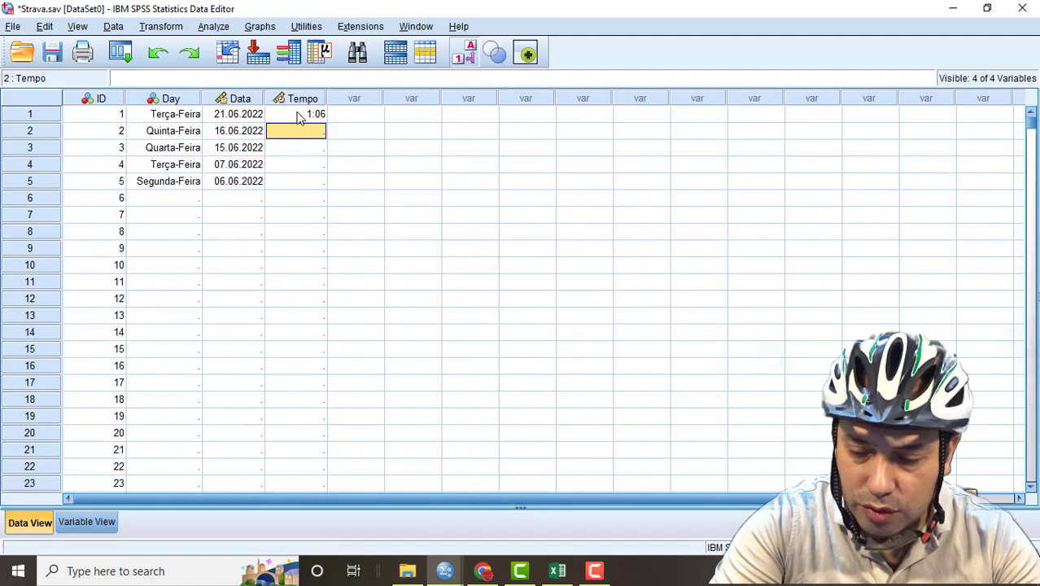
{"action": "type", "text": "4"}
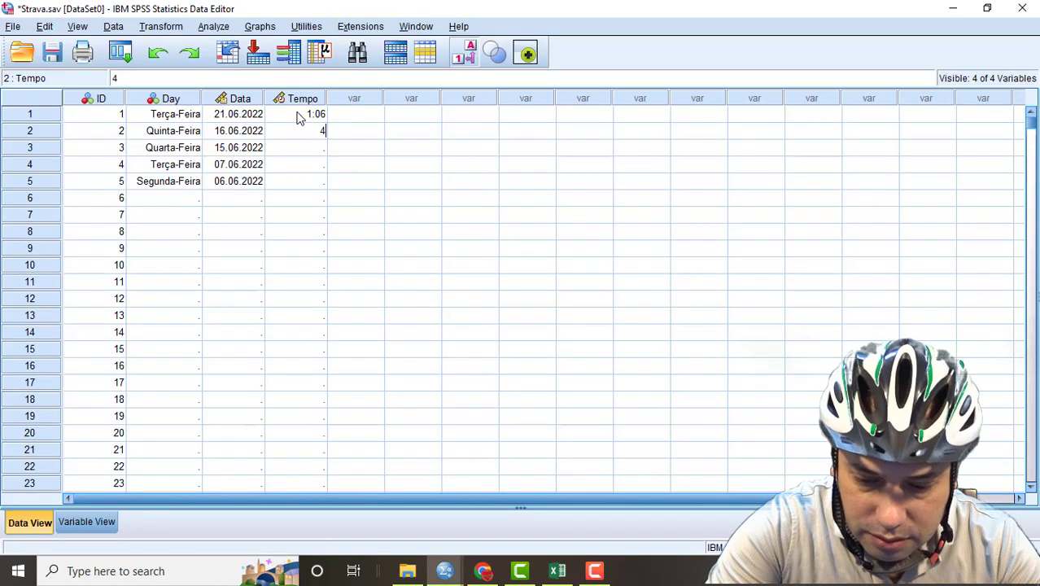
{"action": "type", "text": ":00"}
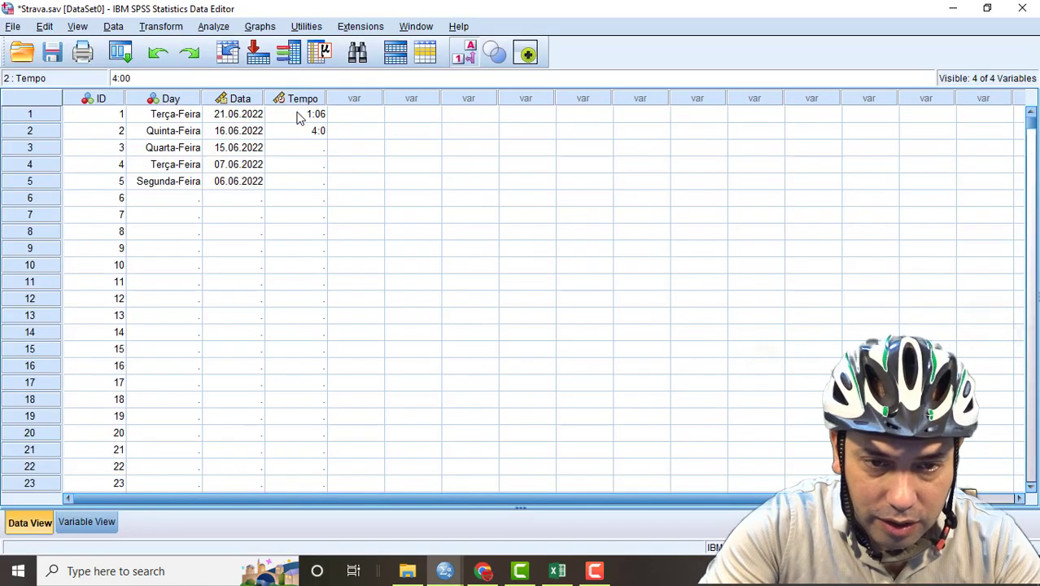
{"action": "type", "text": "2"}
{"action": "key", "text": "Return"}
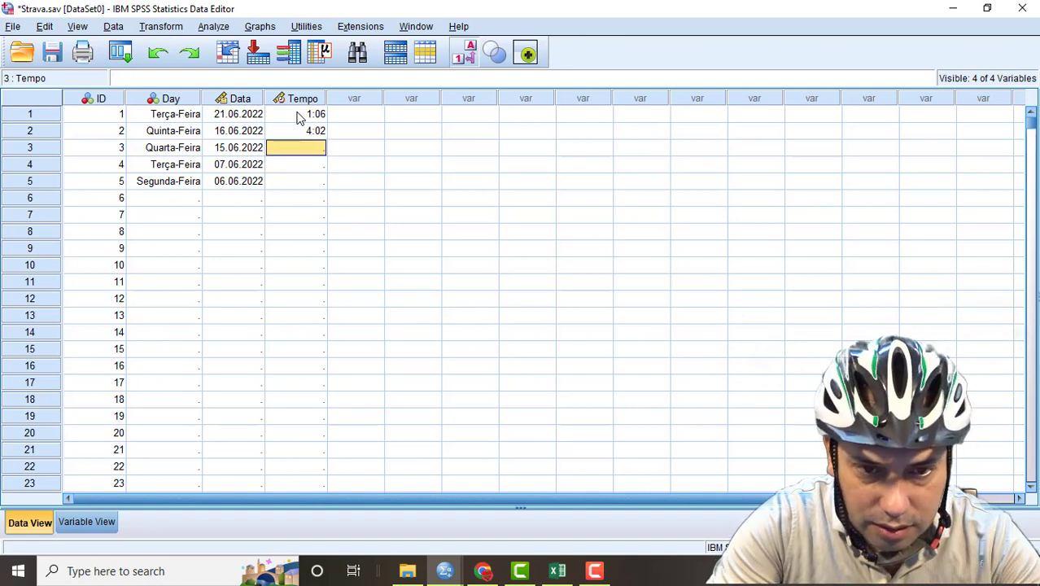
Step: Look up the 6/15/2022 ride's time in Strava and enter 0:47 as Tempo for case 3 in SPSS
{"action": "key", "text": "alt+Tab"}
{"action": "scroll", "coordinate": [297, 118], "scroll_direction": "down", "scroll_amount": 1}
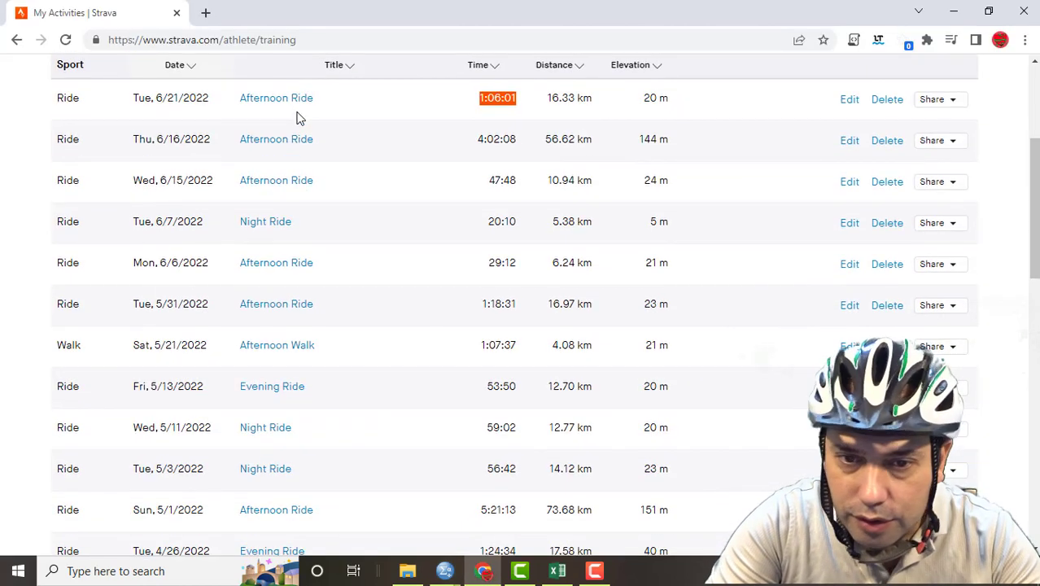
{"action": "right_click", "coordinate": [501, 181]}
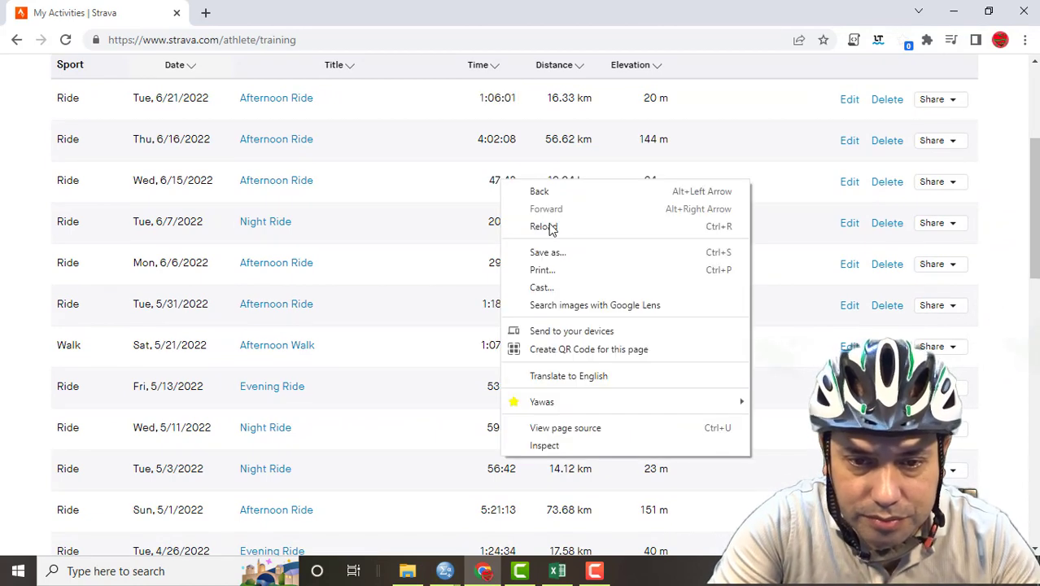
{"action": "left_click", "coordinate": [456, 208]}
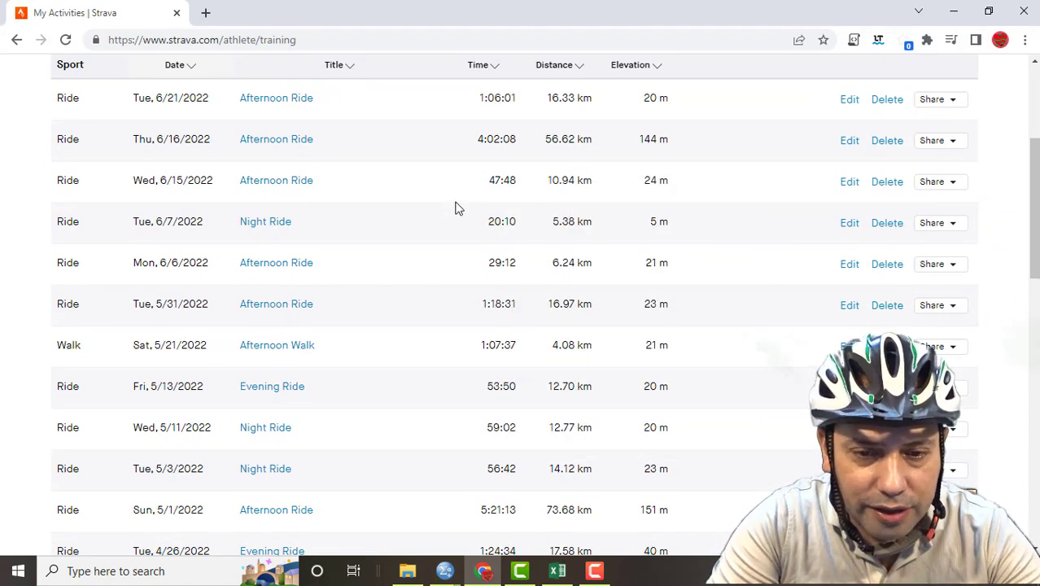
{"action": "key", "text": "alt+Tab"}
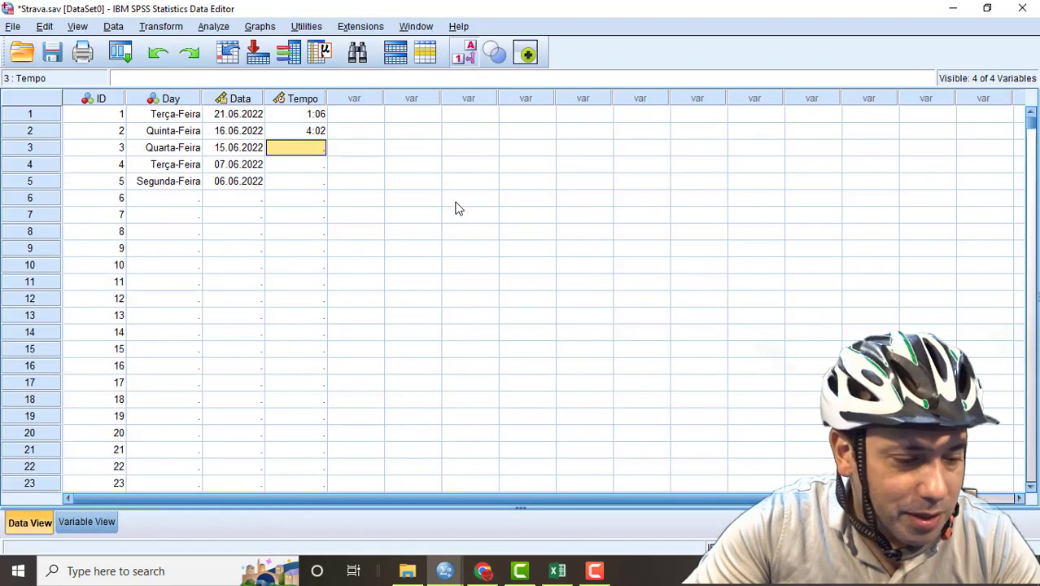
{"action": "key", "text": "alt+Tab"}
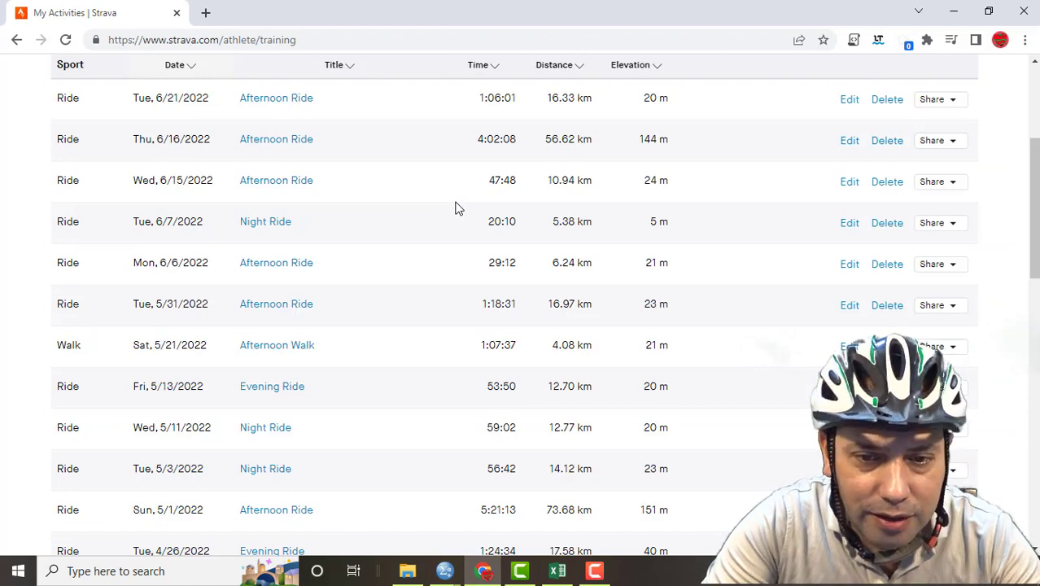
{"action": "key", "text": "alt+Tab"}
{"action": "type", "text": "0"}
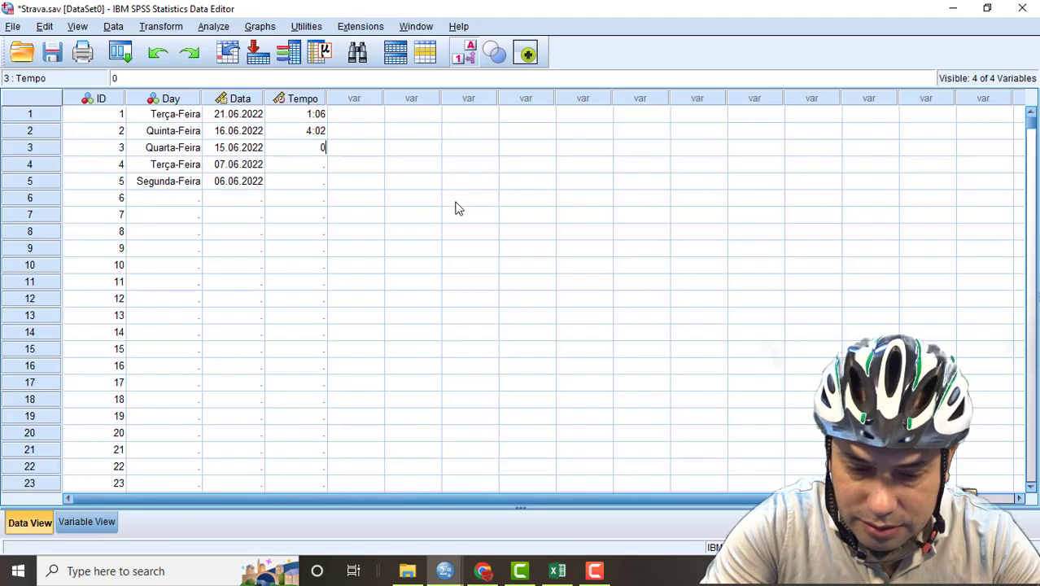
{"action": "type", "text": ":74"}
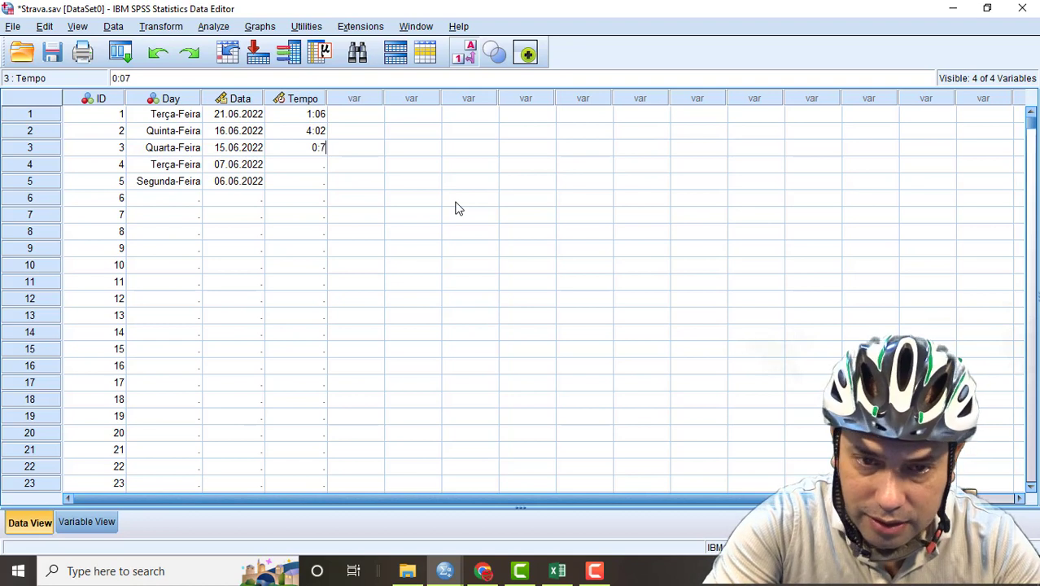
{"action": "key", "text": "BackSpace"}
{"action": "key", "text": "BackSpace"}
{"action": "type", "text": "47"}
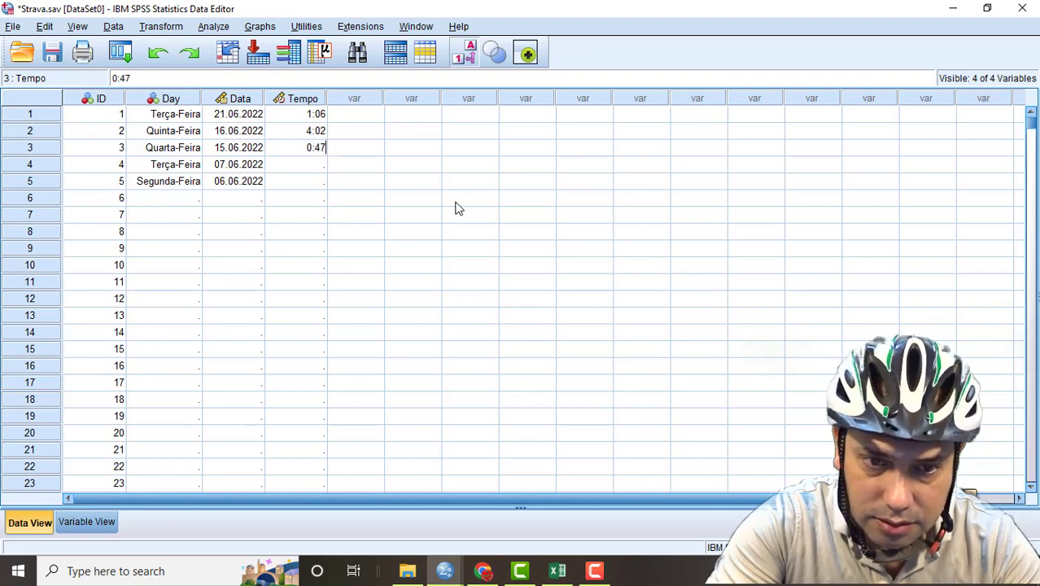
{"action": "key", "text": "Return"}
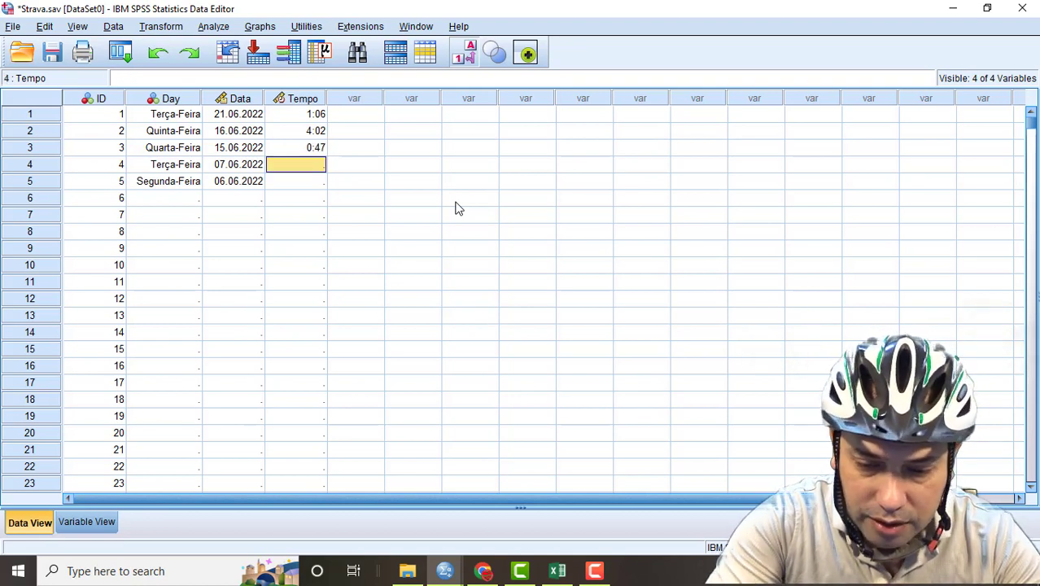
Step: Check the 6/7/2022 night ride's time in Strava and enter 0:20 as Tempo for case 4 in SPSS
{"action": "type", "text": "0:"}
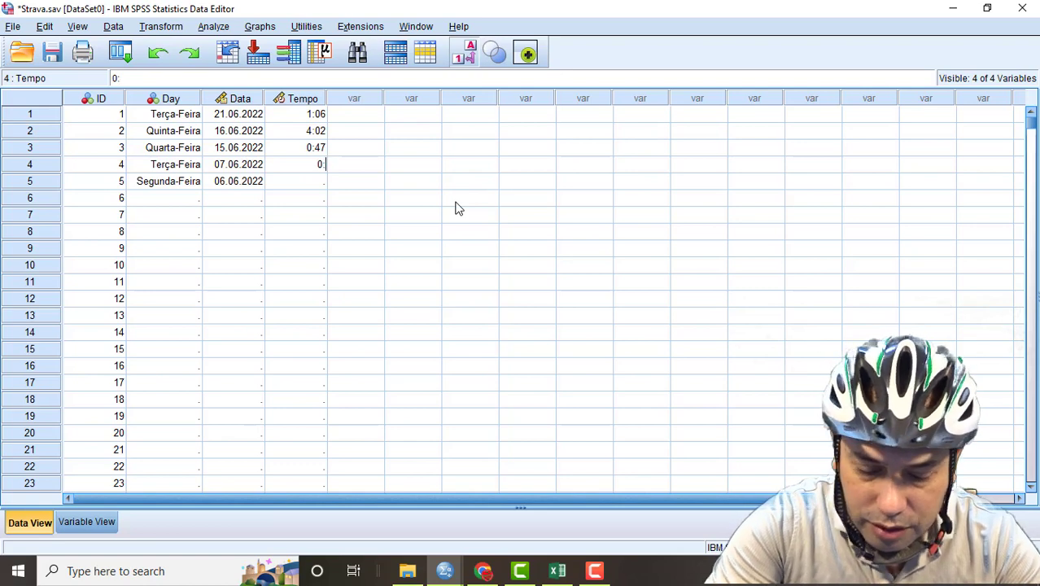
{"action": "key", "text": "alt+Tab"}
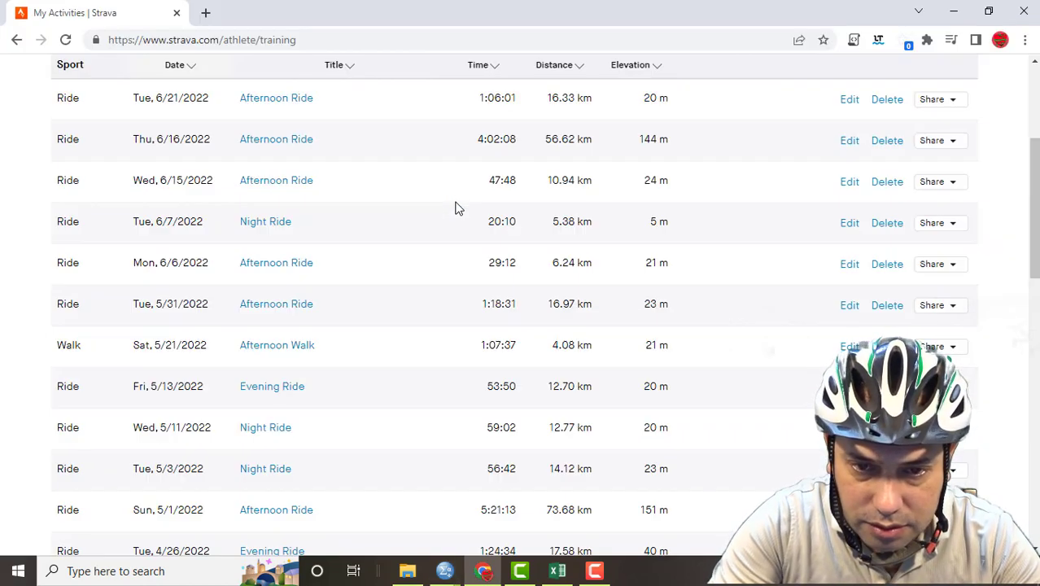
{"action": "key", "text": "alt+Tab"}
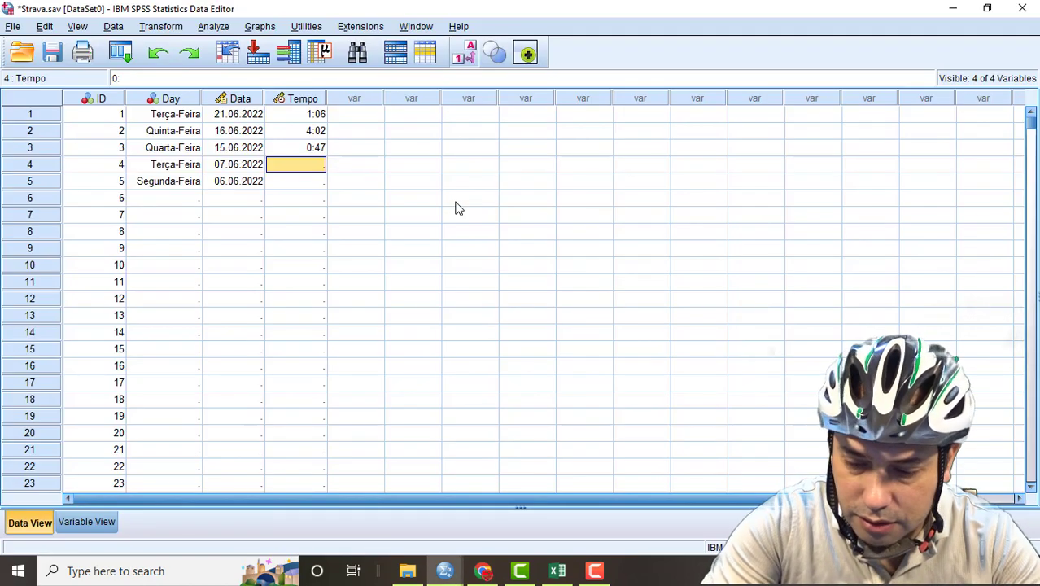
{"action": "type", "text": "0:"}
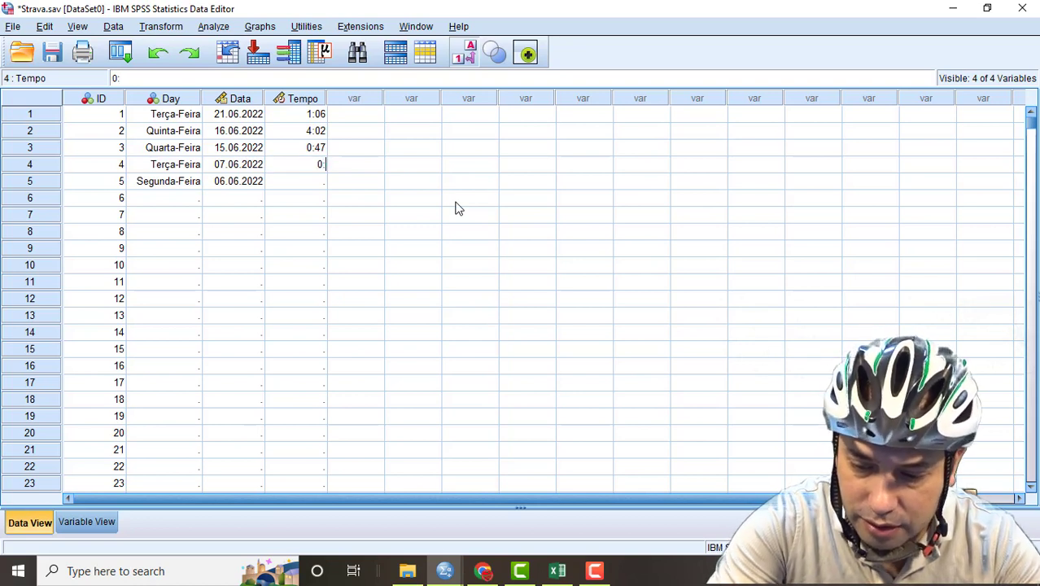
{"action": "type", "text": "20"}
{"action": "key", "text": "Return"}
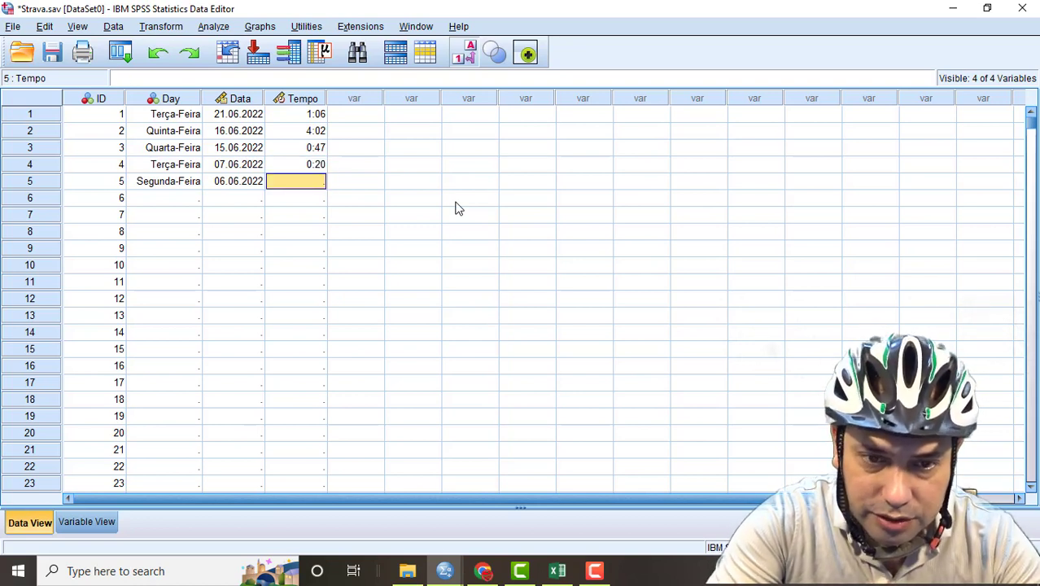
Step: Check the 6/6/2022 ride's time in Strava and enter 0:29 as Tempo for case 5 in SPSS
{"action": "key", "text": "alt+Tab"}
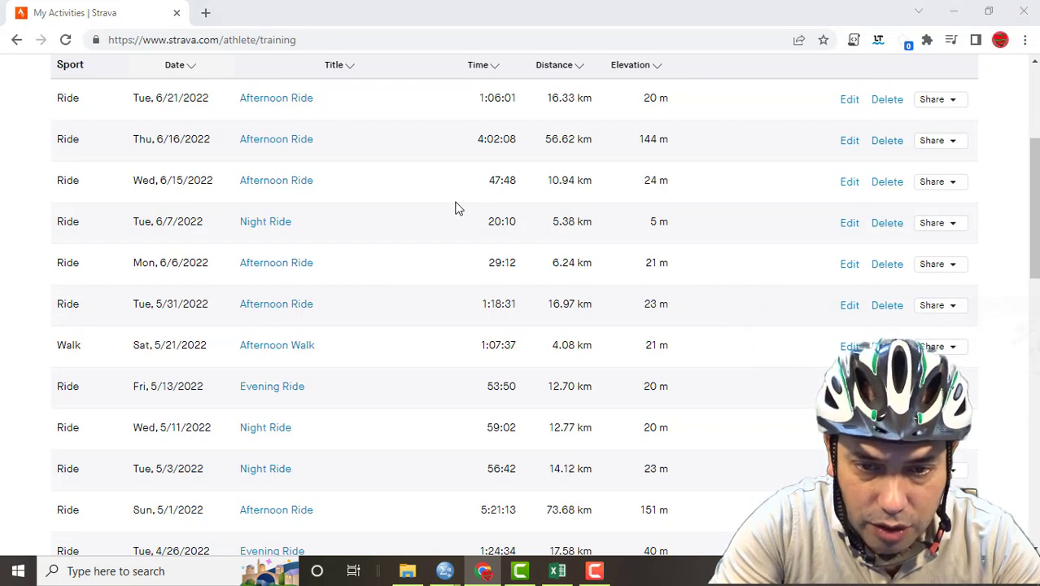
{"action": "key", "text": "alt+Tab"}
{"action": "type", "text": "0"}
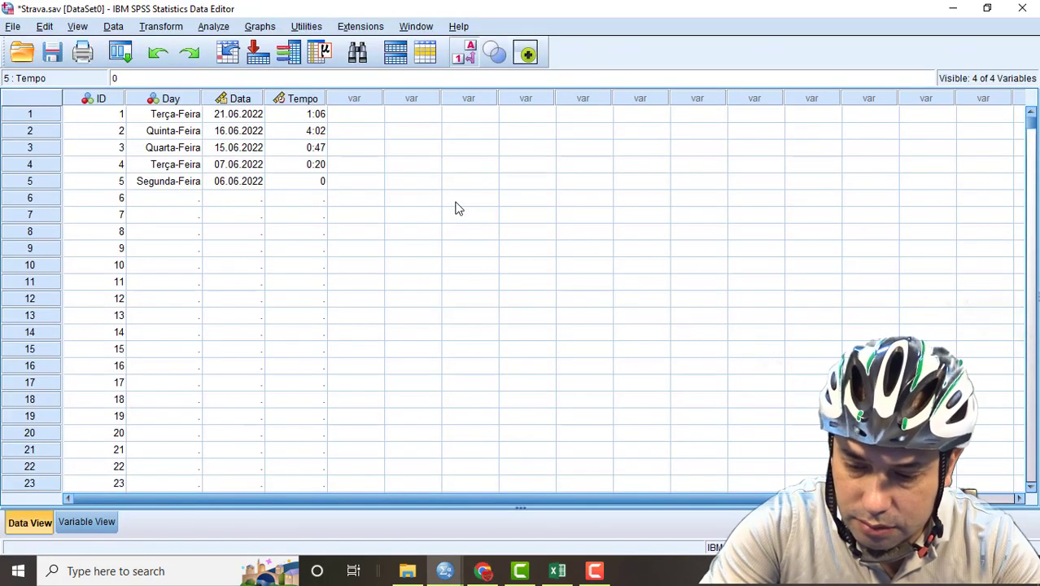
{"action": "type", "text": ":"}
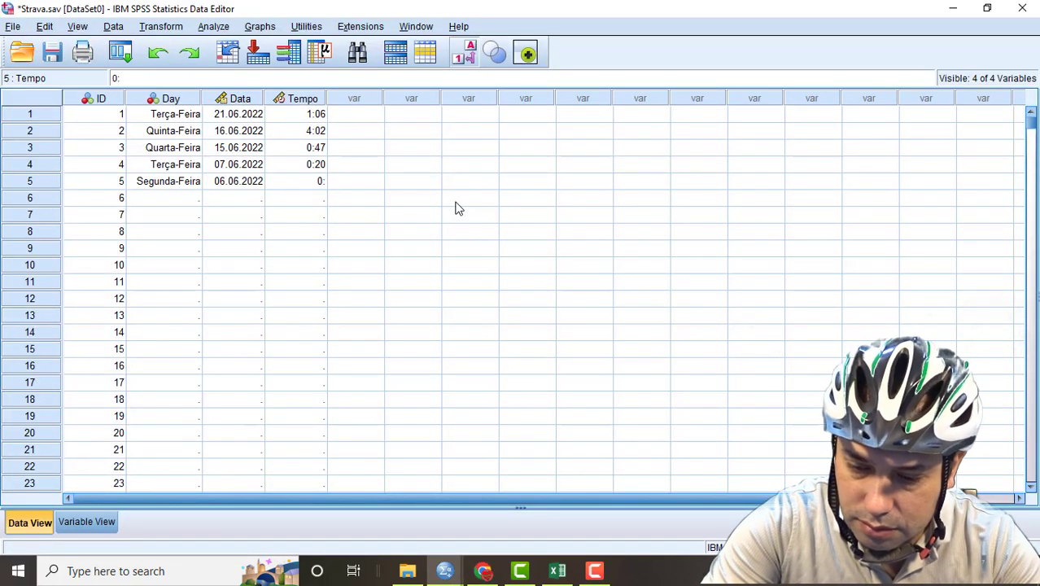
{"action": "type", "text": "29"}
{"action": "key", "text": "Return"}
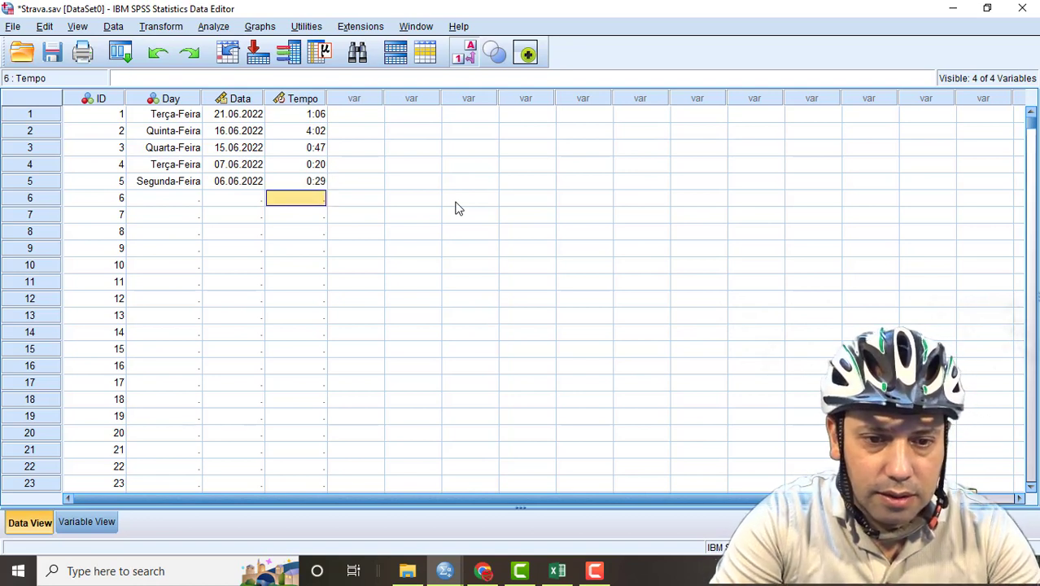
{"action": "key", "text": "Up"}
{"action": "key", "text": "Left"}
{"action": "key", "text": "Right"}
{"action": "key", "text": "Right"}
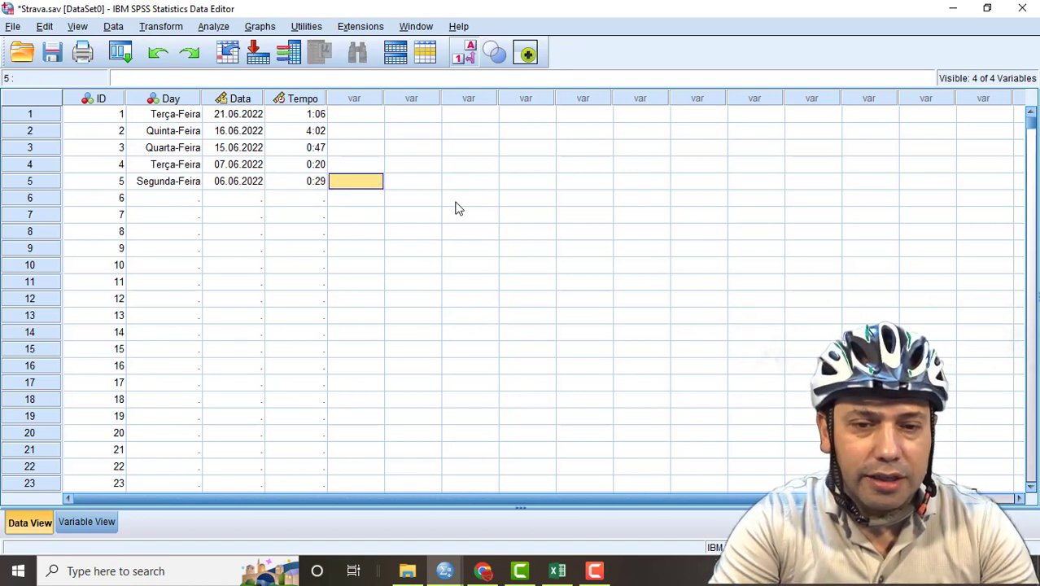
{"action": "key", "text": "Left"}
{"action": "key", "text": "Left"}
{"action": "key", "text": "Left"}
{"action": "key", "text": "Left"}
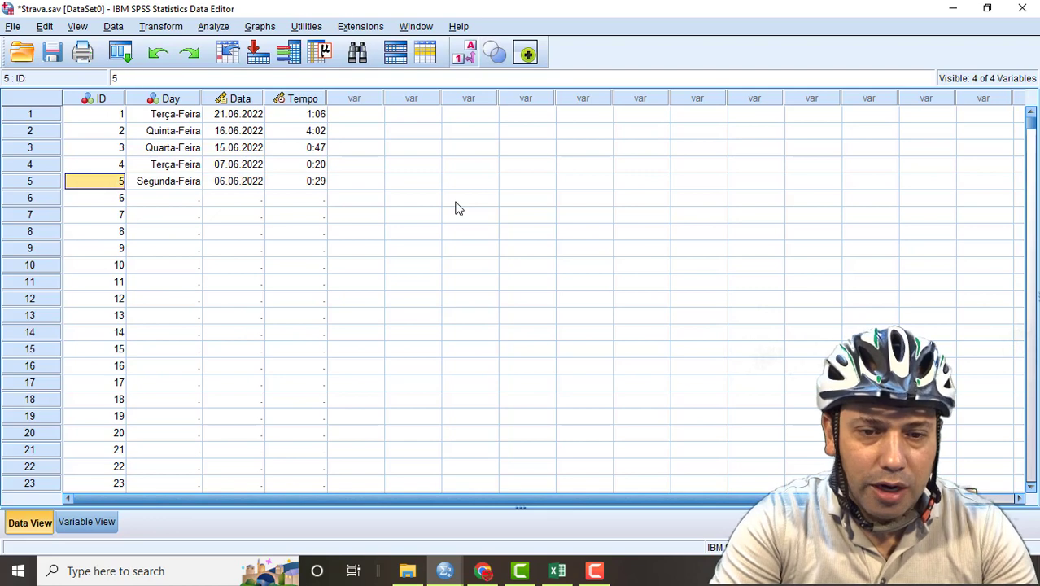
Step: Compare the Strava activity list with the five cases entered in the SPSS data set
{"action": "key", "text": "alt+Tab"}
{"action": "scroll", "coordinate": [456, 209], "scroll_direction": "up", "scroll_amount": 1}
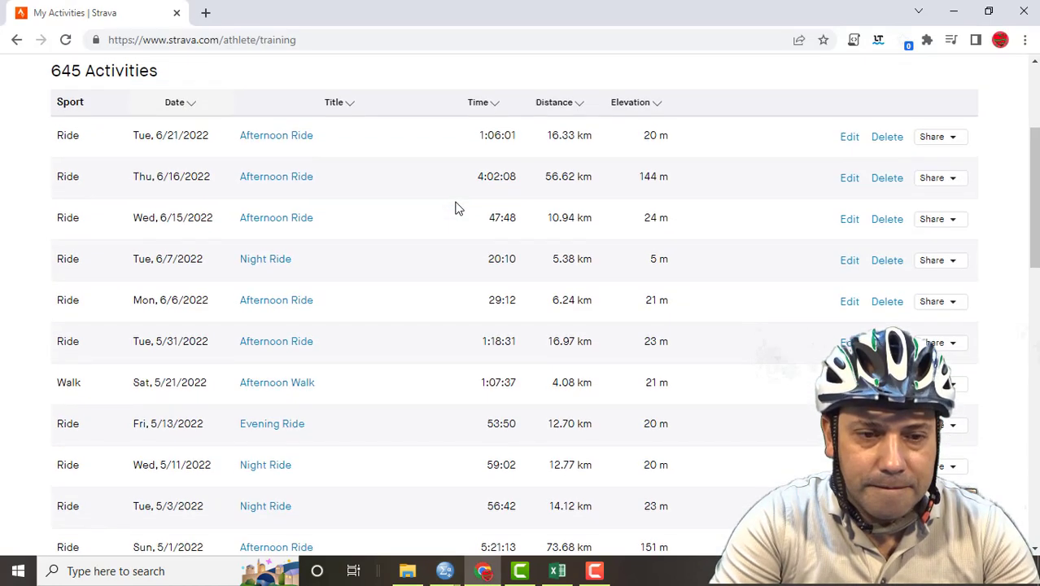
{"action": "scroll", "coordinate": [456, 208], "scroll_direction": "down", "scroll_amount": 1}
{"action": "scroll", "coordinate": [456, 208], "scroll_direction": "up", "scroll_amount": 2}
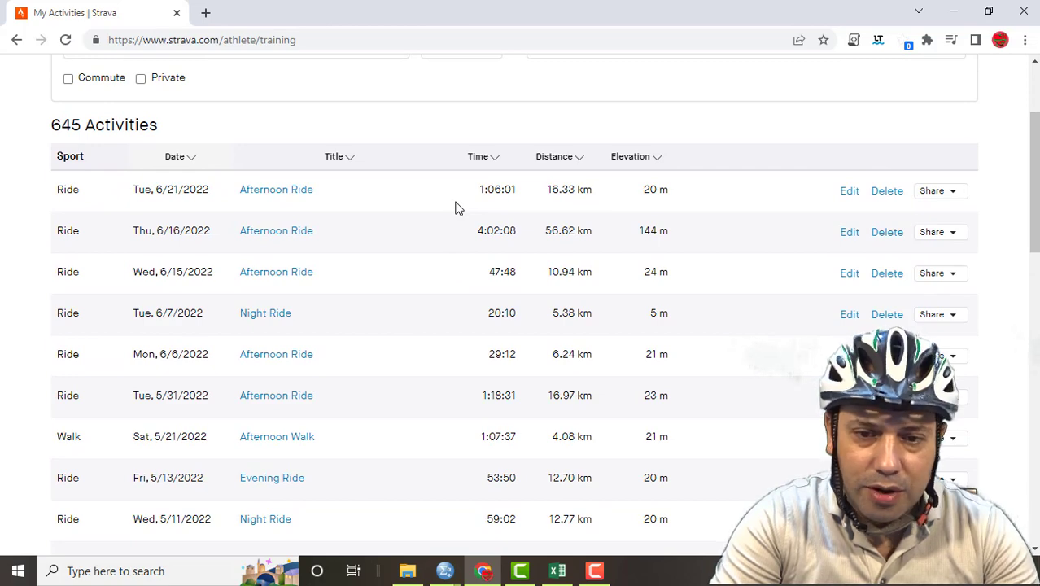
{"action": "key", "text": "alt+Tab"}
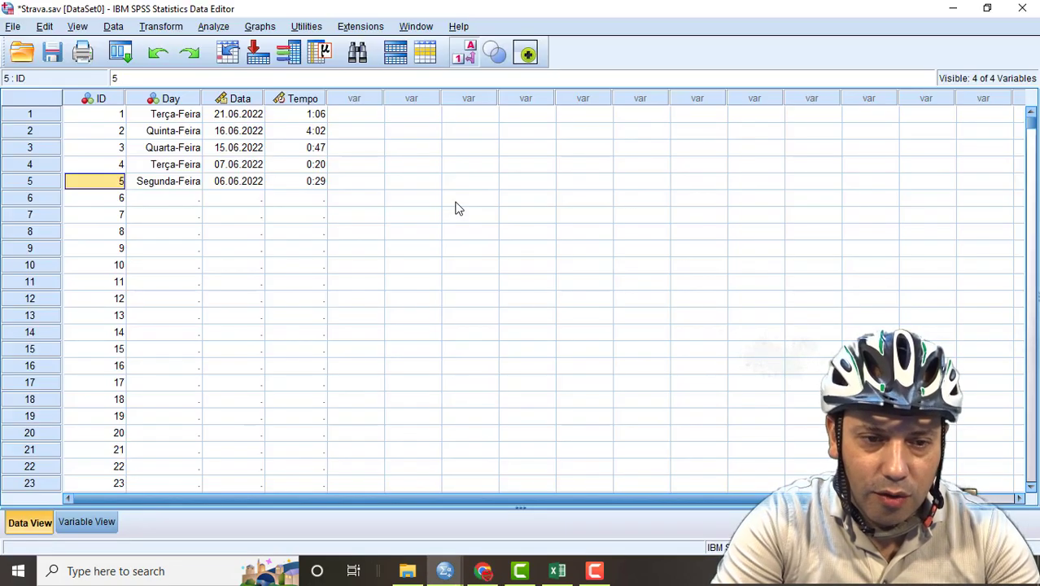
{"action": "key", "text": "alt+Tab"}
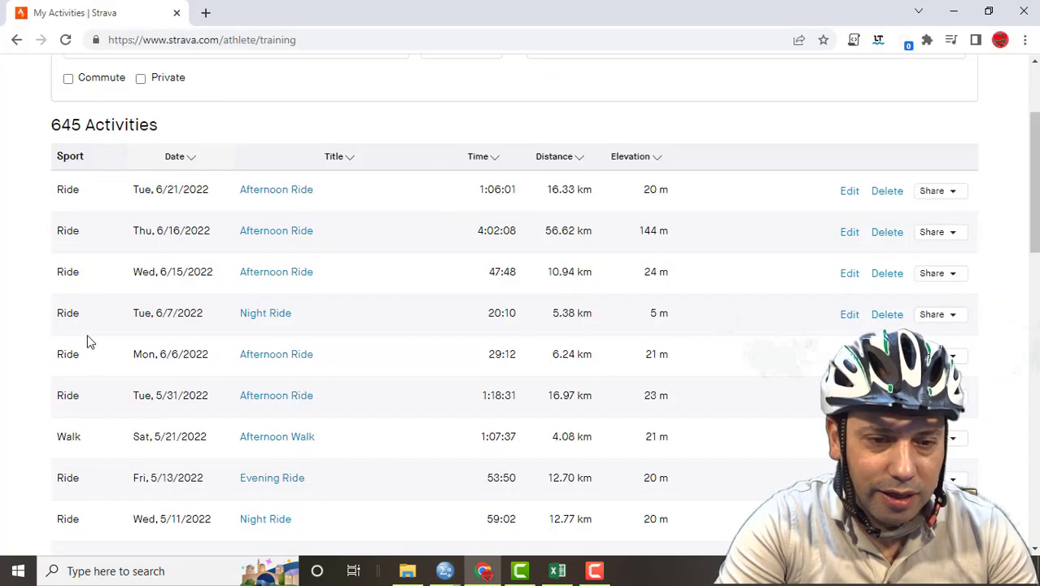
{"action": "key", "text": "alt+Tab"}
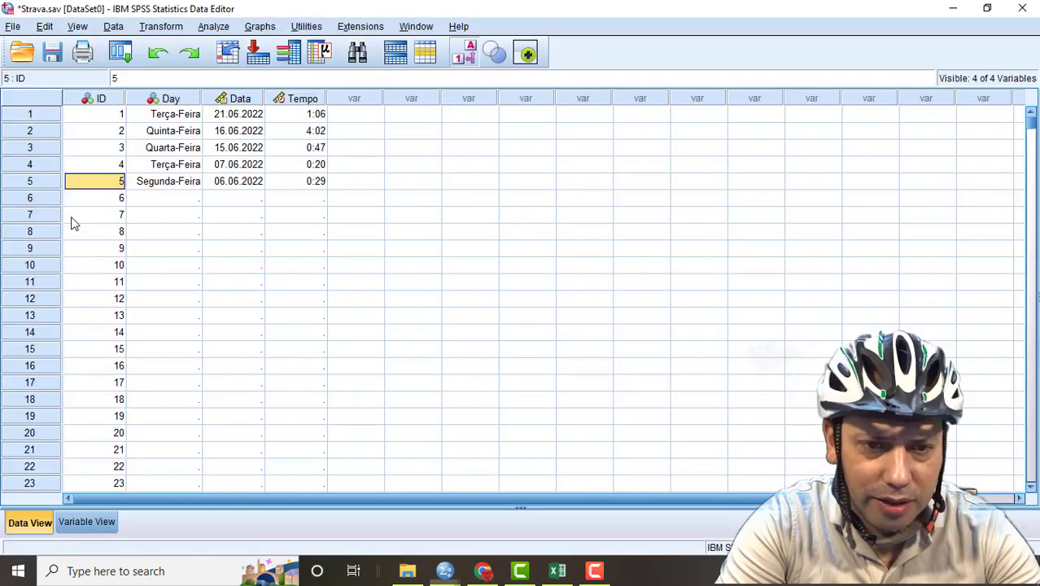
Step: View the definition of the Day variable and return to the data grid
{"action": "left_click", "coordinate": [159, 101]}
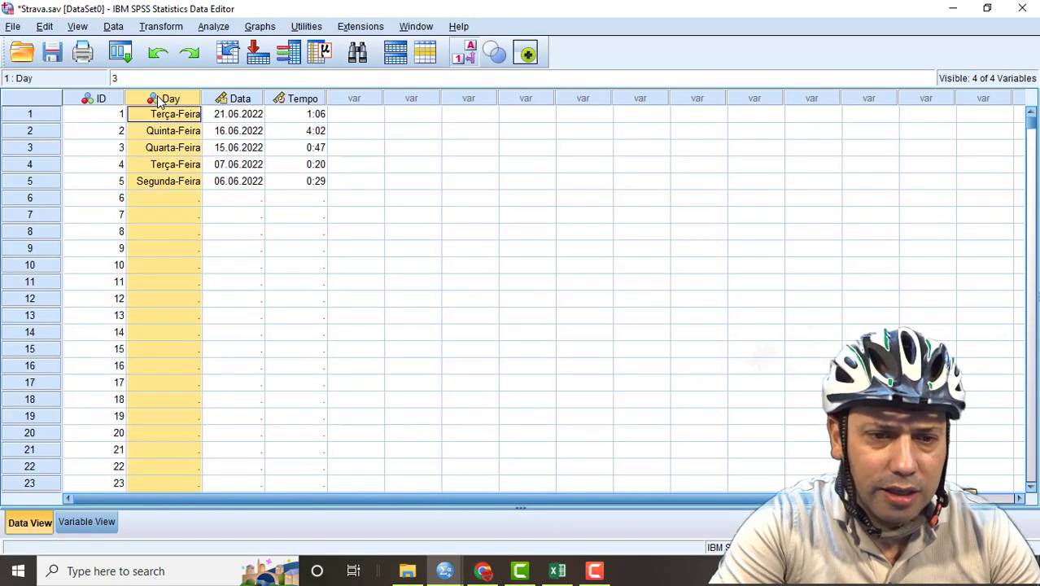
{"action": "double_click", "coordinate": [159, 98]}
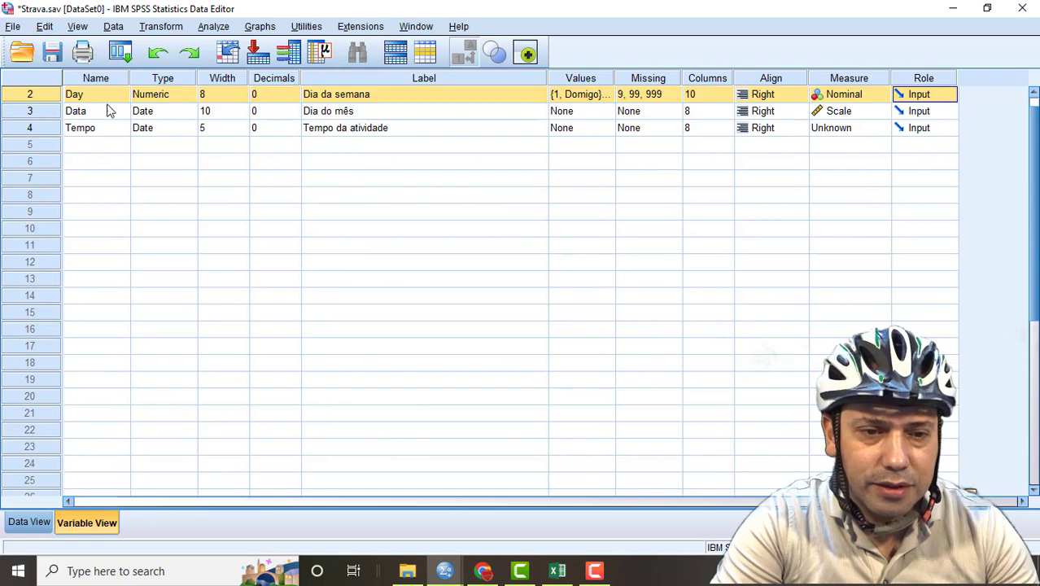
{"action": "left_click", "coordinate": [29, 525]}
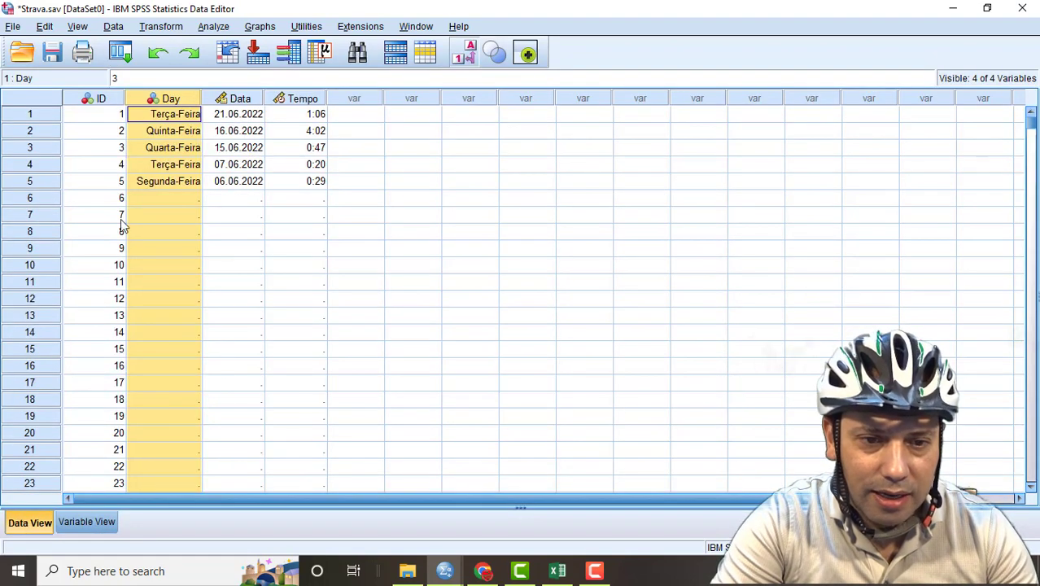
Step: Insert a new variable before Day and open its definition among the variable properties
{"action": "right_click", "coordinate": [167, 100]}
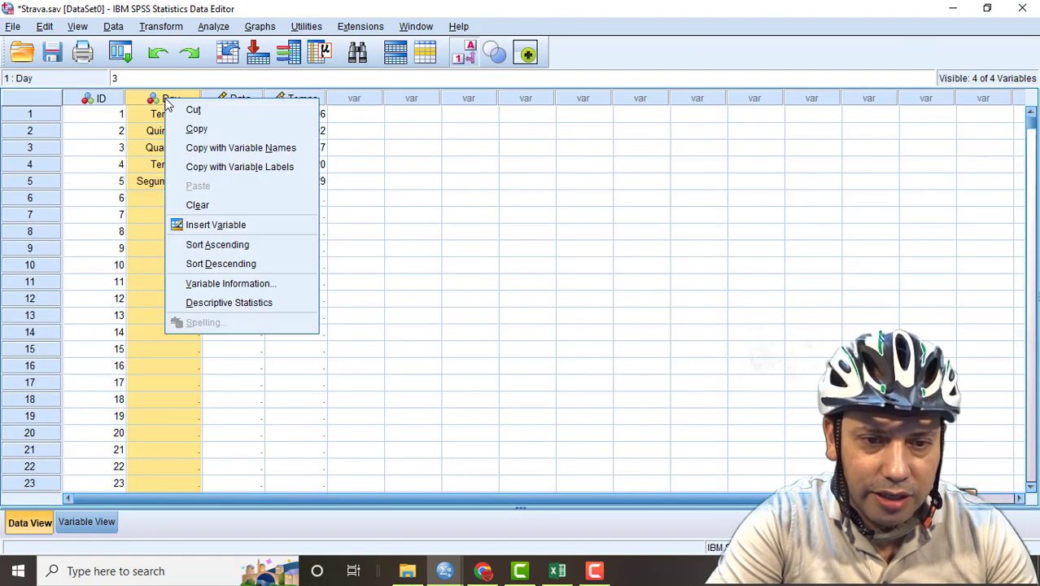
{"action": "left_click", "coordinate": [228, 227]}
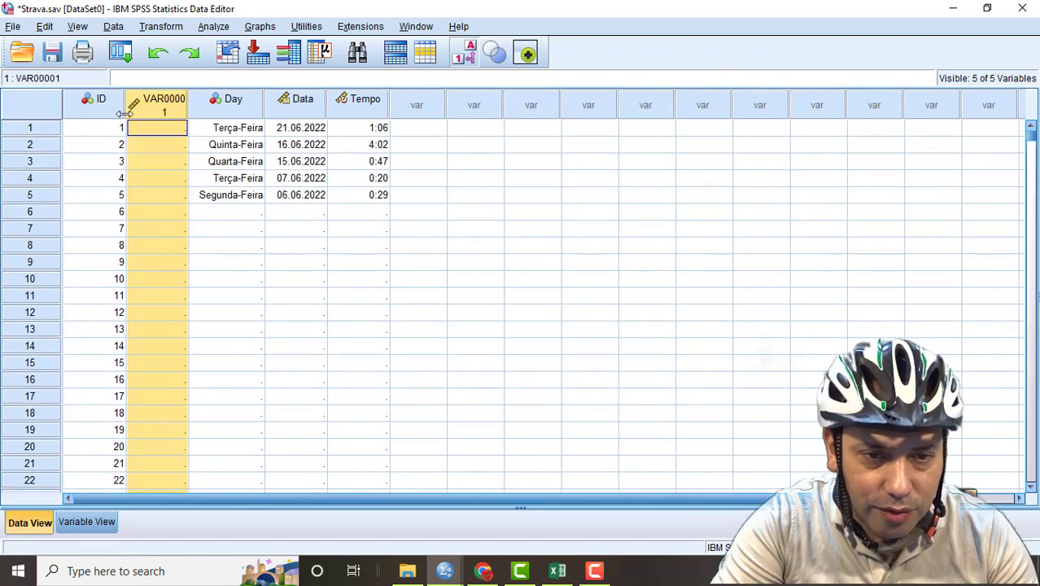
{"action": "left_click", "coordinate": [154, 128]}
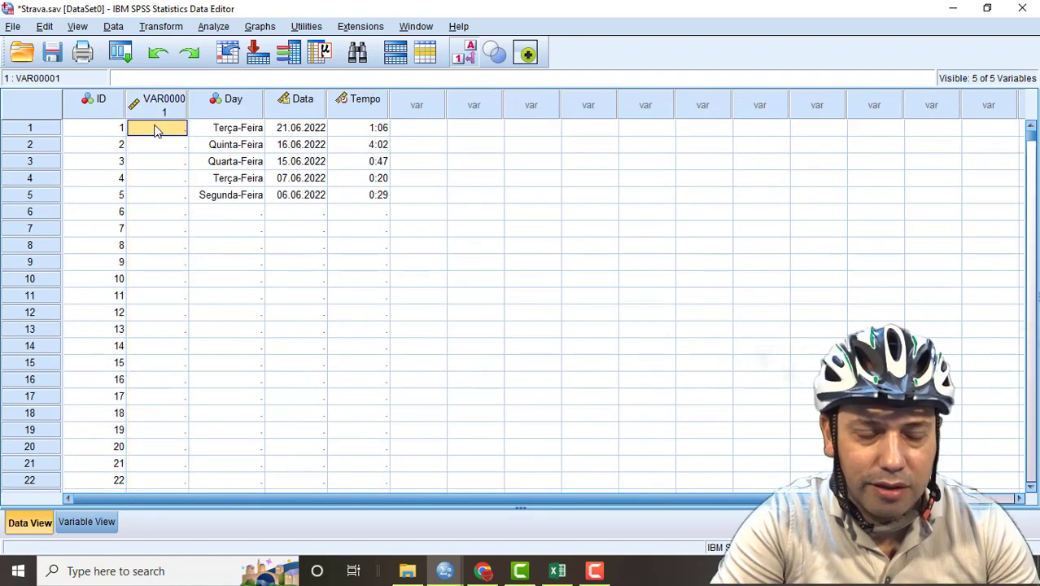
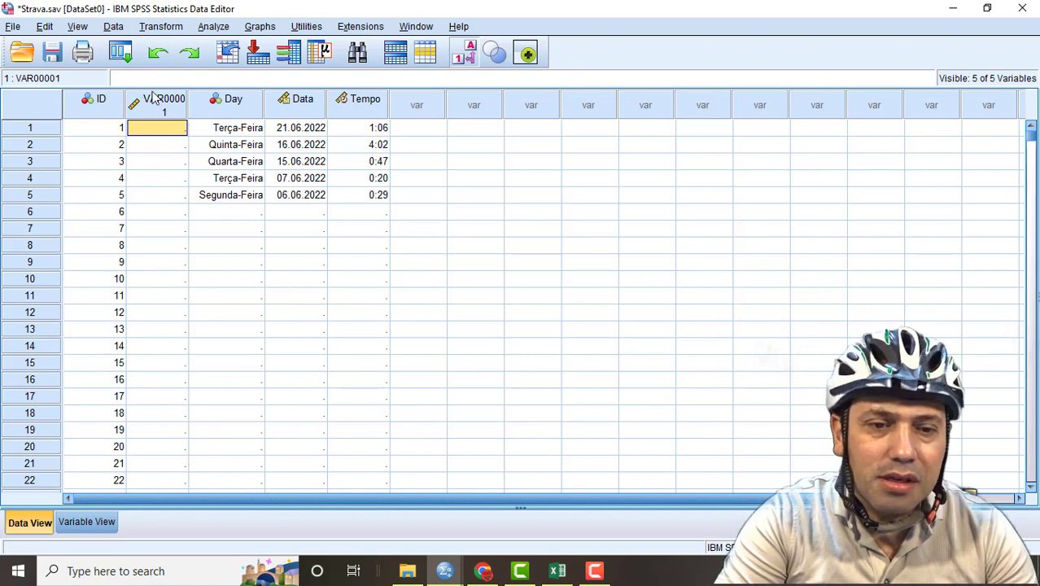
{"action": "double_click", "coordinate": [155, 98]}
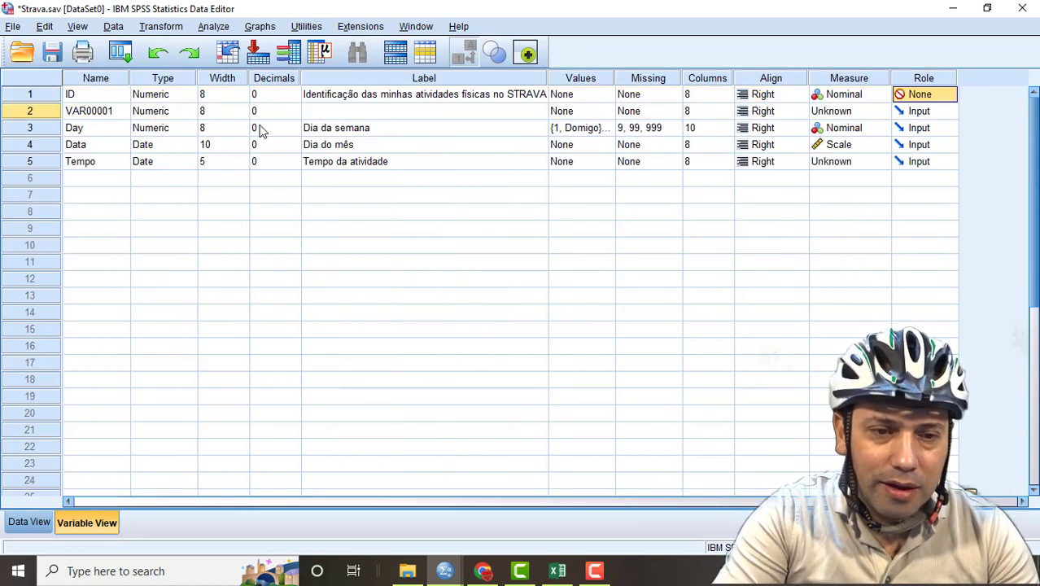
{"action": "scroll", "coordinate": [260, 131], "scroll_direction": "down", "scroll_amount": 7}
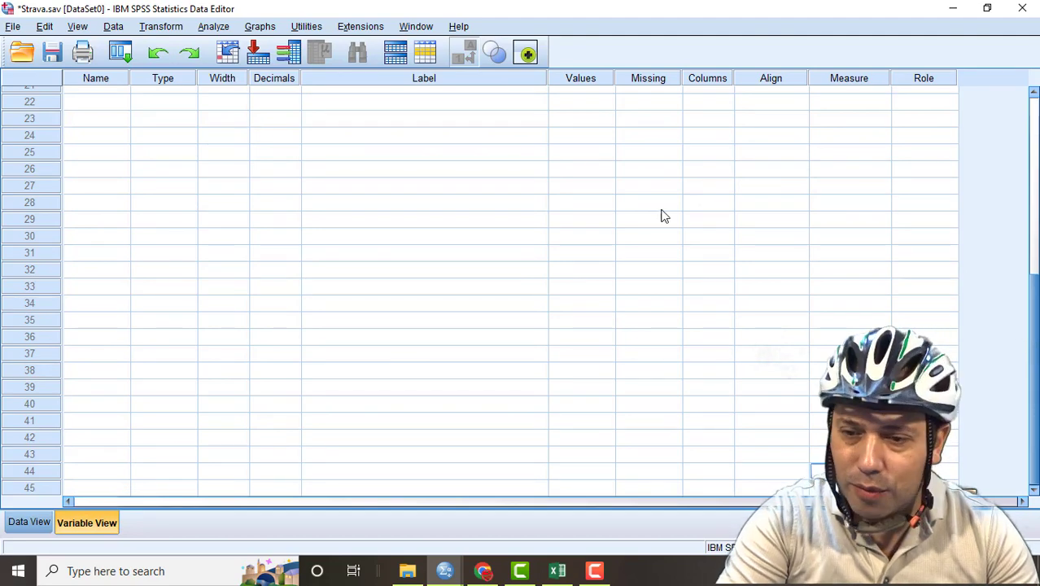
{"action": "left_click", "coordinate": [1032, 158]}
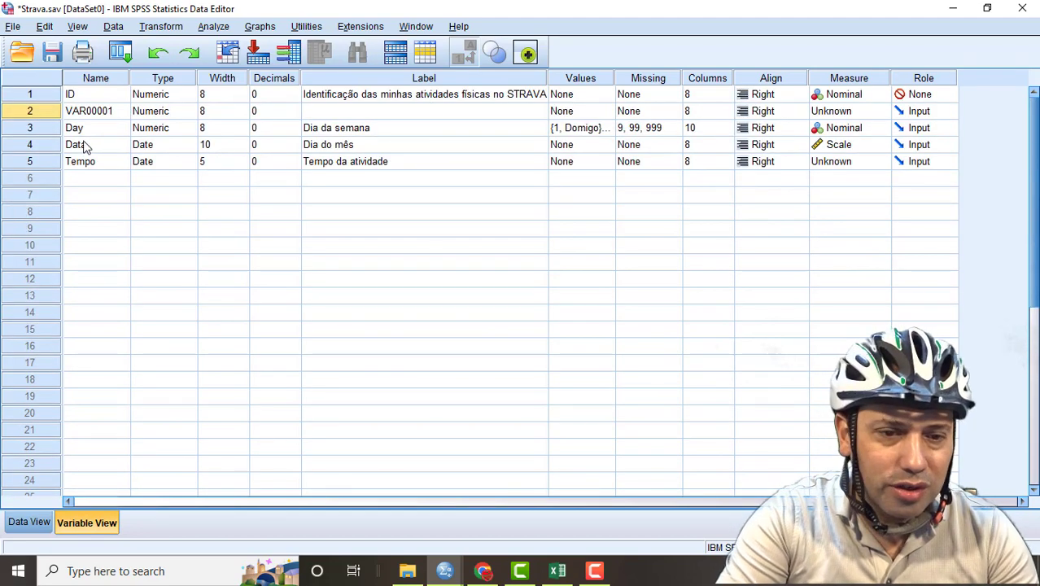
Step: Try to name the new second variable "Tipo de Atividade"
{"action": "left_click", "coordinate": [121, 114]}
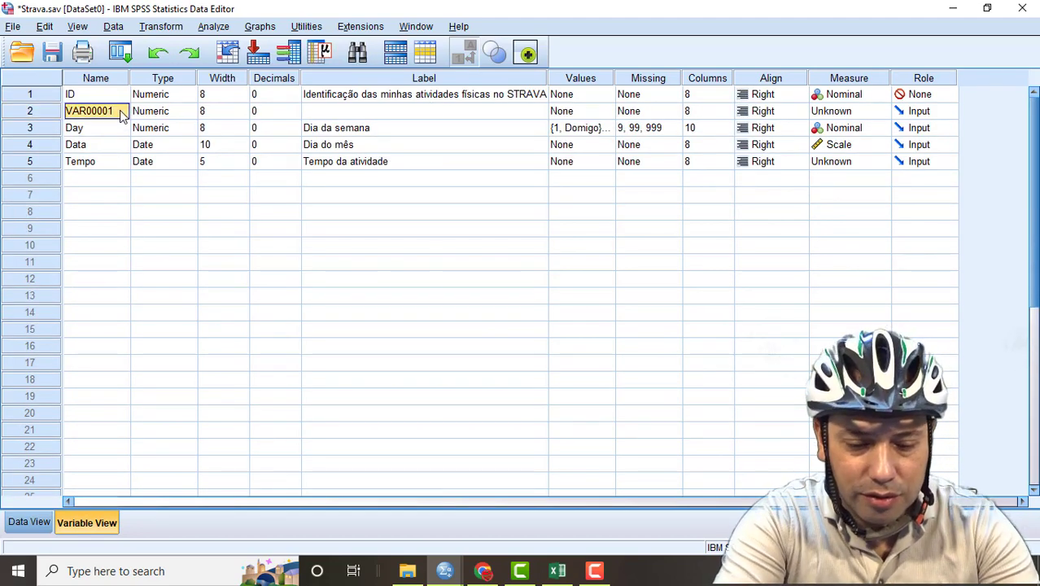
{"action": "type", "text": "Tipo"}
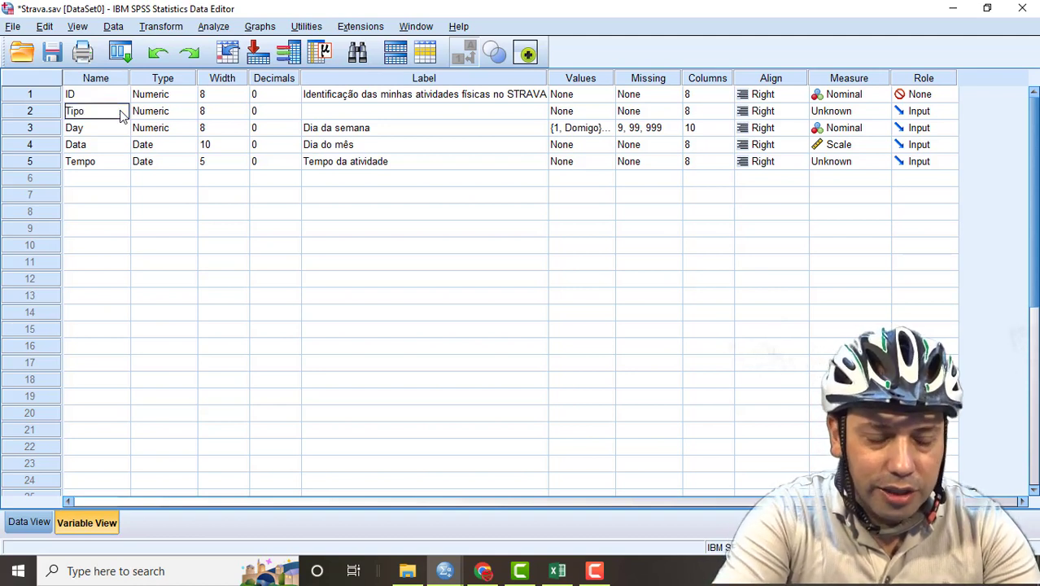
{"action": "type", "text": " de Atividade"}
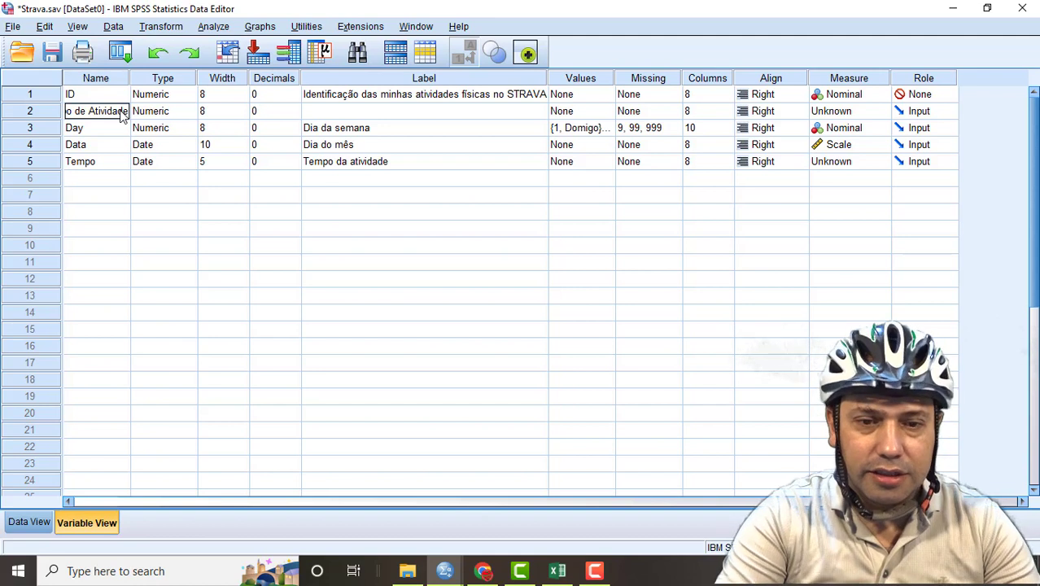
{"action": "left_click", "coordinate": [390, 122]}
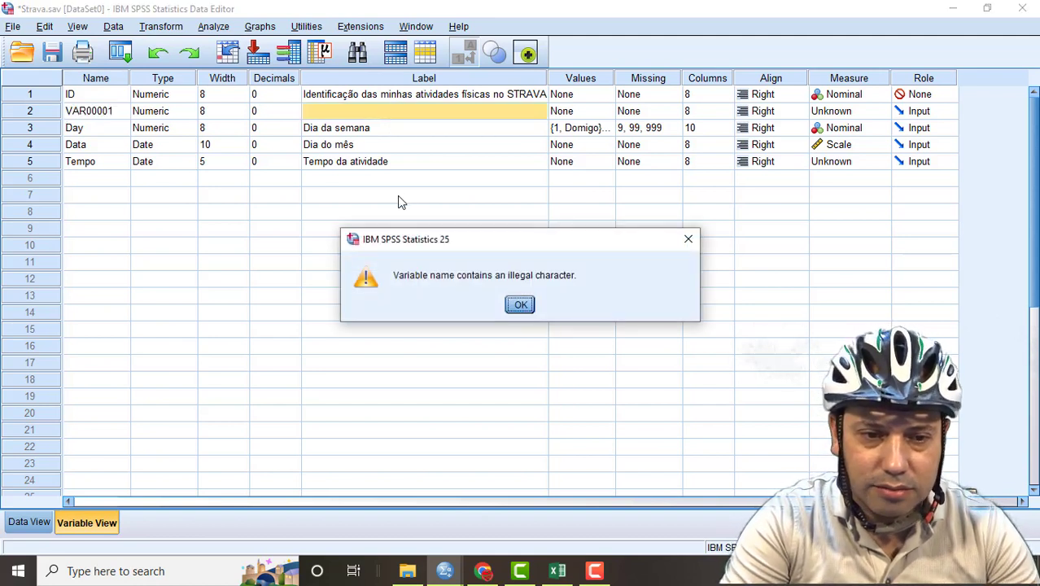
{"action": "left_click", "coordinate": [520, 306]}
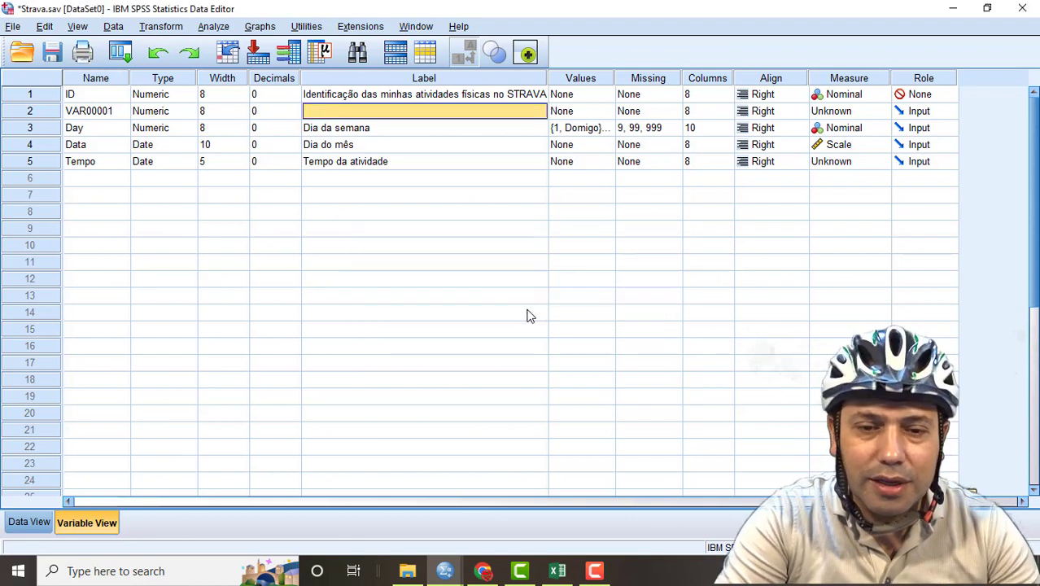
Step: Give the new second variable the label "Tipo de atividade" and the name Tipo
{"action": "left_click", "coordinate": [401, 112]}
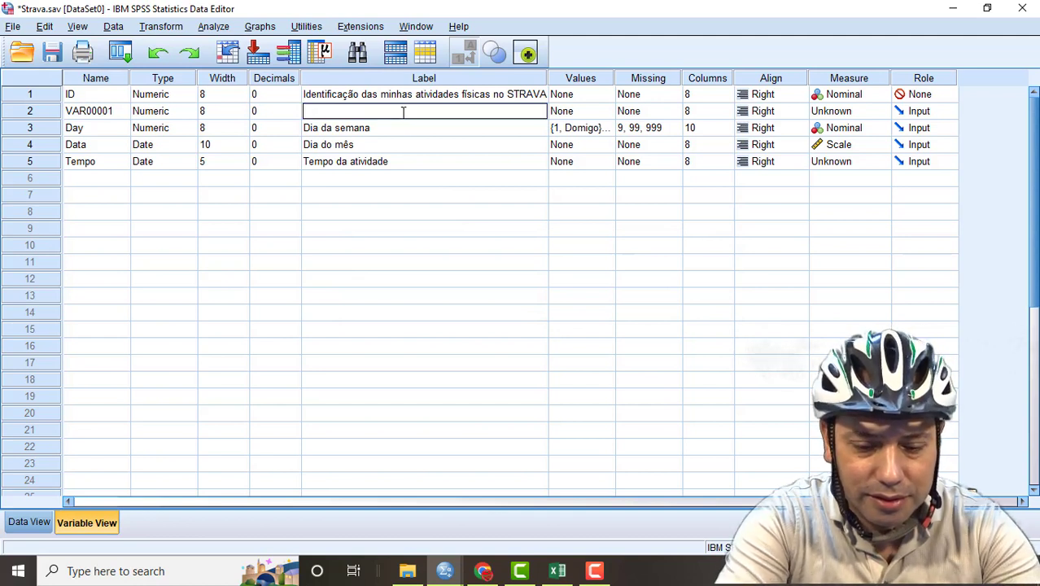
{"action": "type", "text": "Tipo de a"}
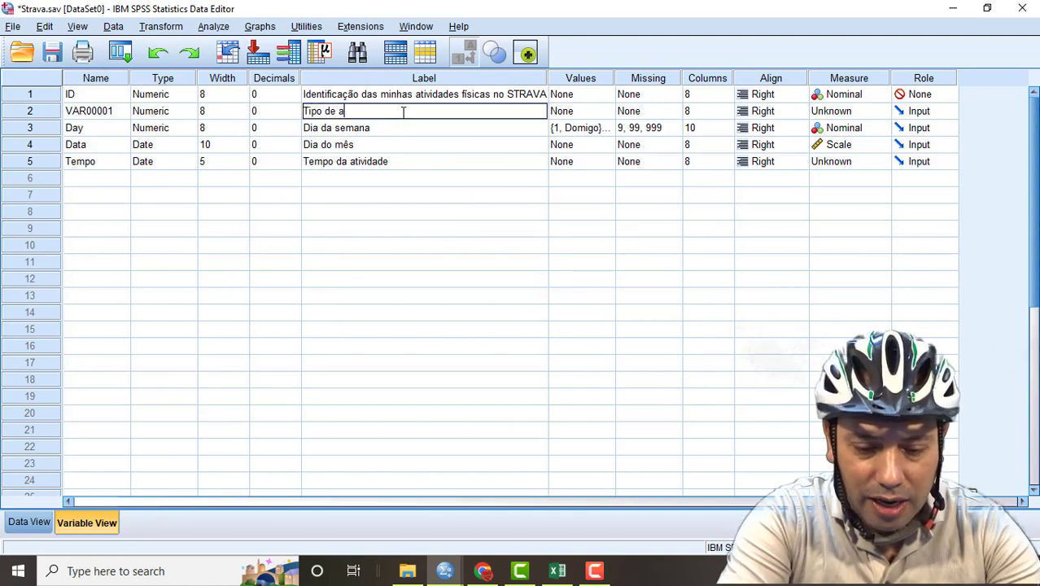
{"action": "type", "text": "tividade"}
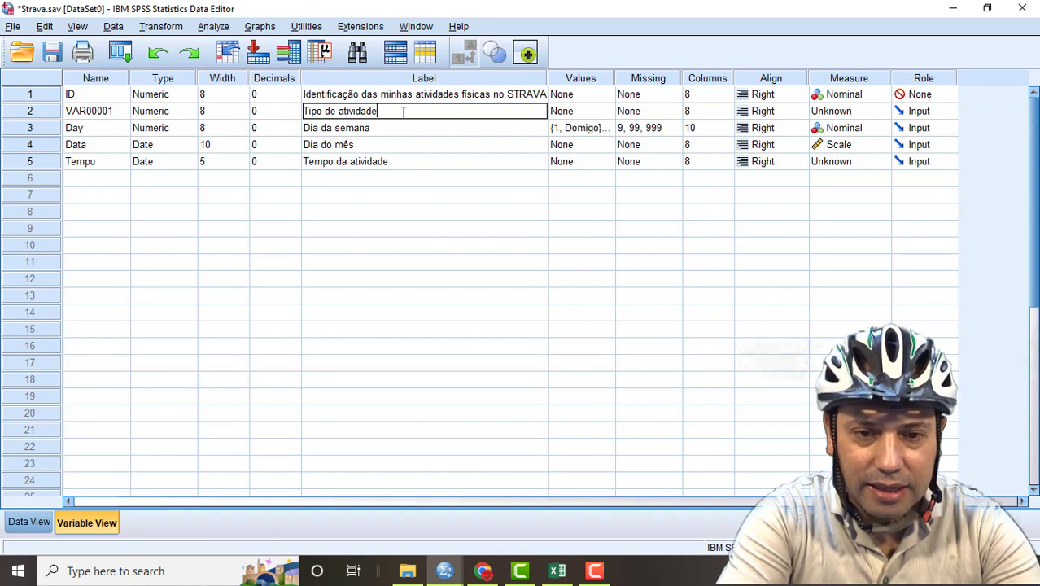
{"action": "left_click", "coordinate": [87, 114]}
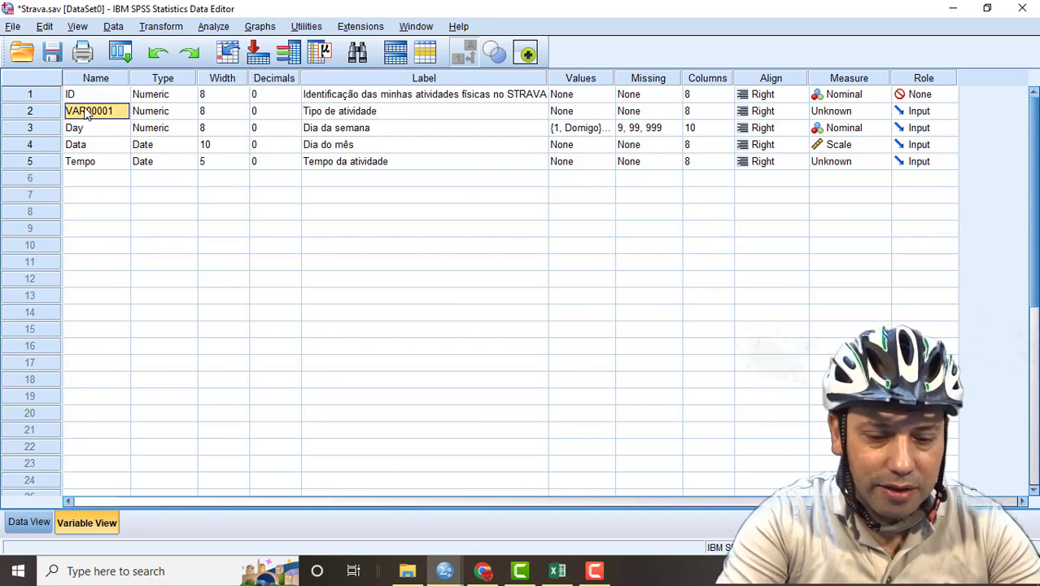
{"action": "type", "text": "Tipo"}
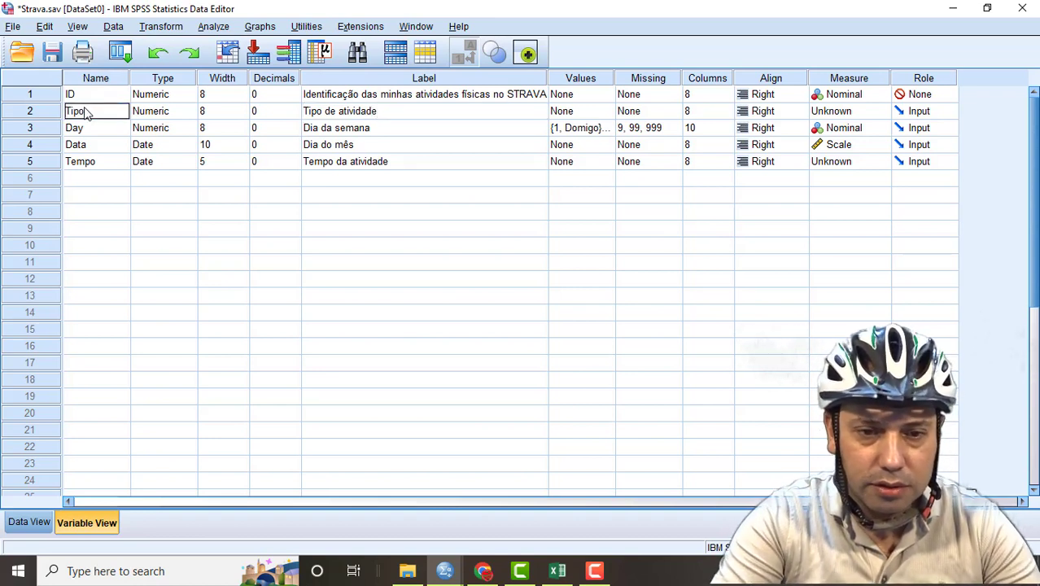
{"action": "key", "text": "Return"}
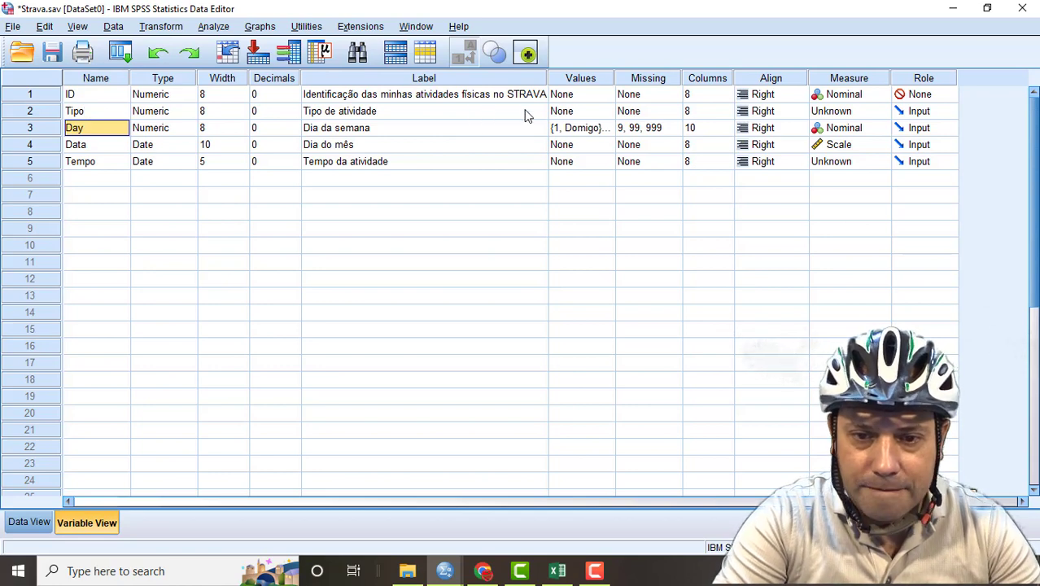
Step: Add the value labels 1 = "Pedal" and 2 = "Caminhada" for the Tipo variable
{"action": "left_click", "coordinate": [557, 113]}
{"action": "left_click", "coordinate": [604, 113]}
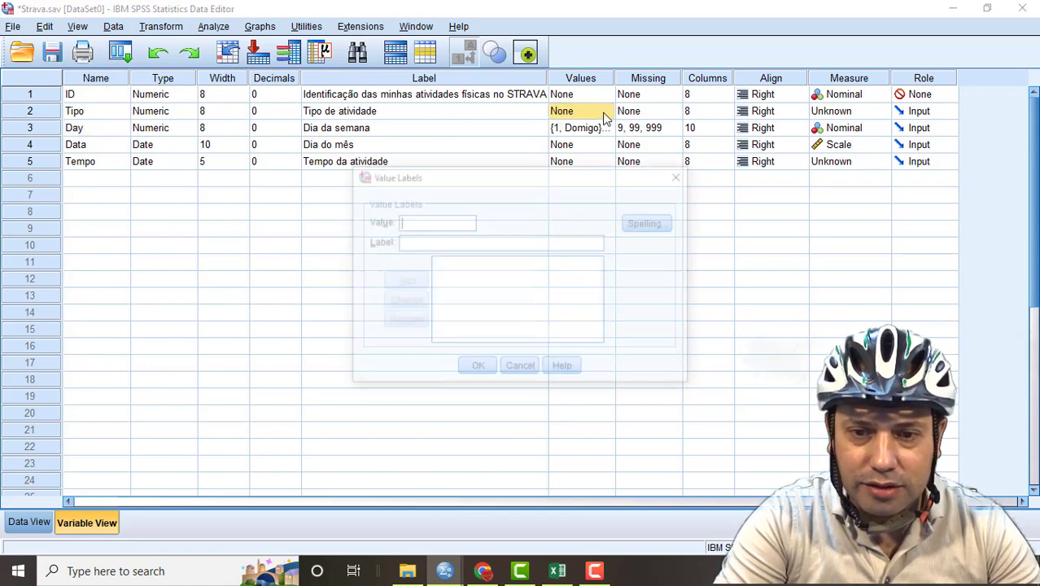
{"action": "type", "text": "1"}
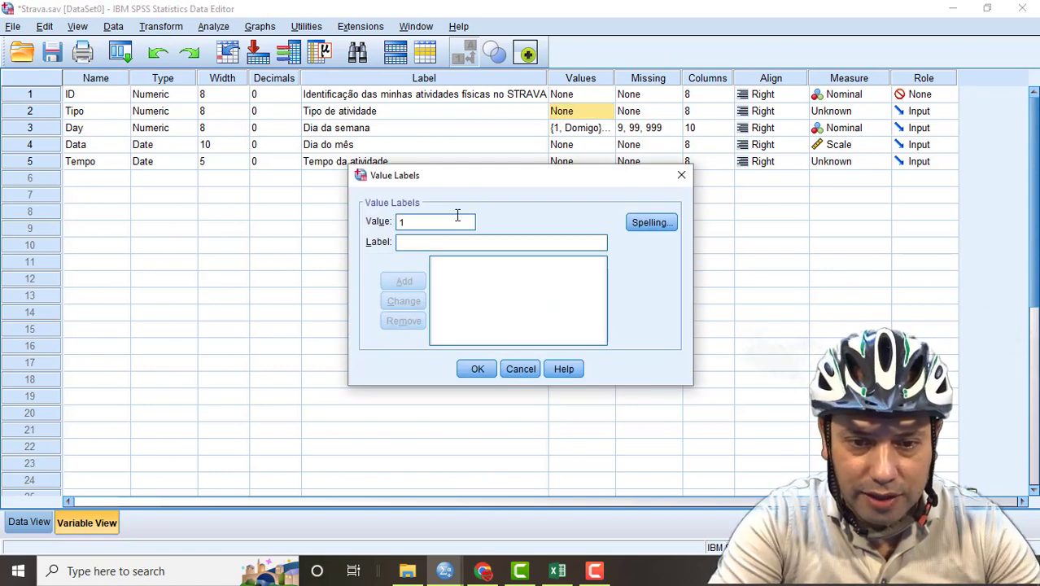
{"action": "left_click", "coordinate": [445, 241]}
{"action": "type", "text": "Pedal"}
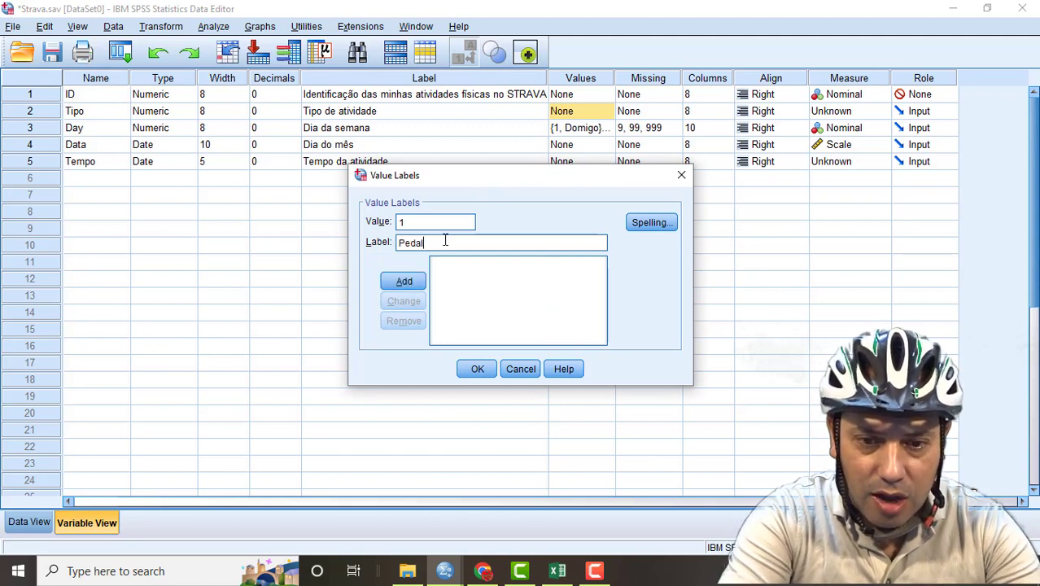
{"action": "left_click", "coordinate": [397, 285]}
{"action": "type", "text": "2"}
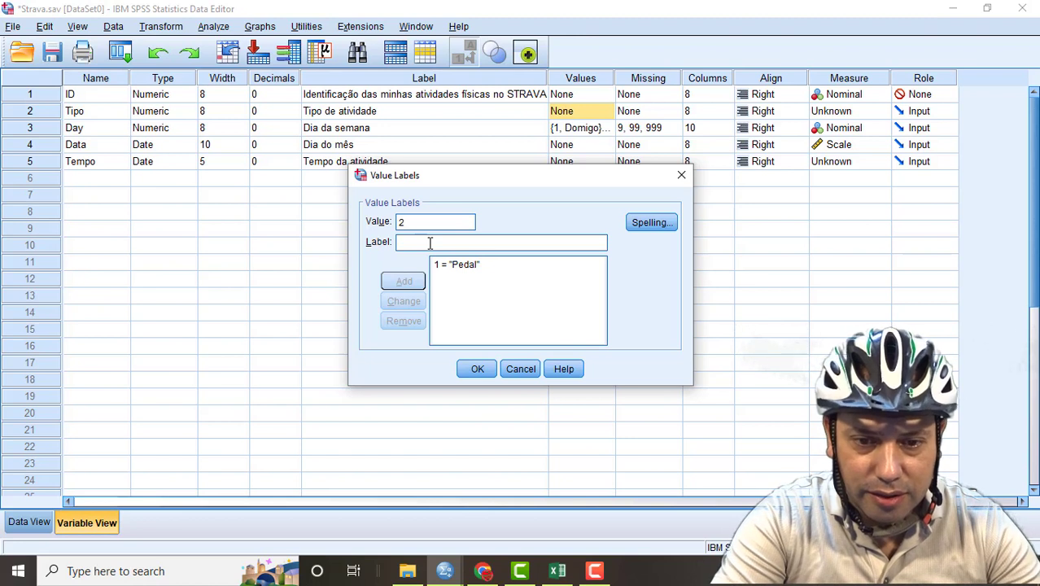
{"action": "left_click", "coordinate": [427, 243]}
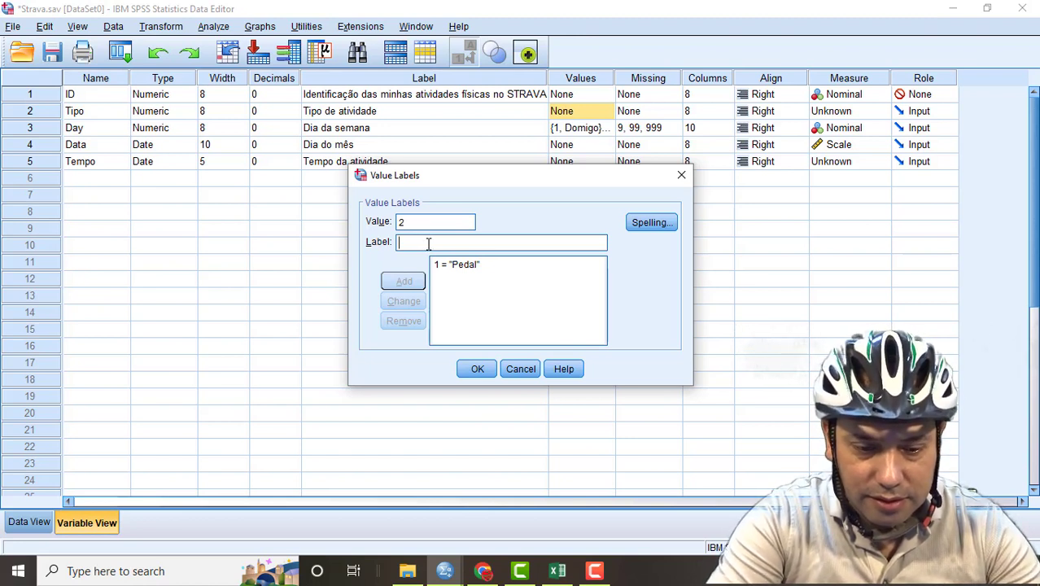
{"action": "type", "text": "Caminhada"}
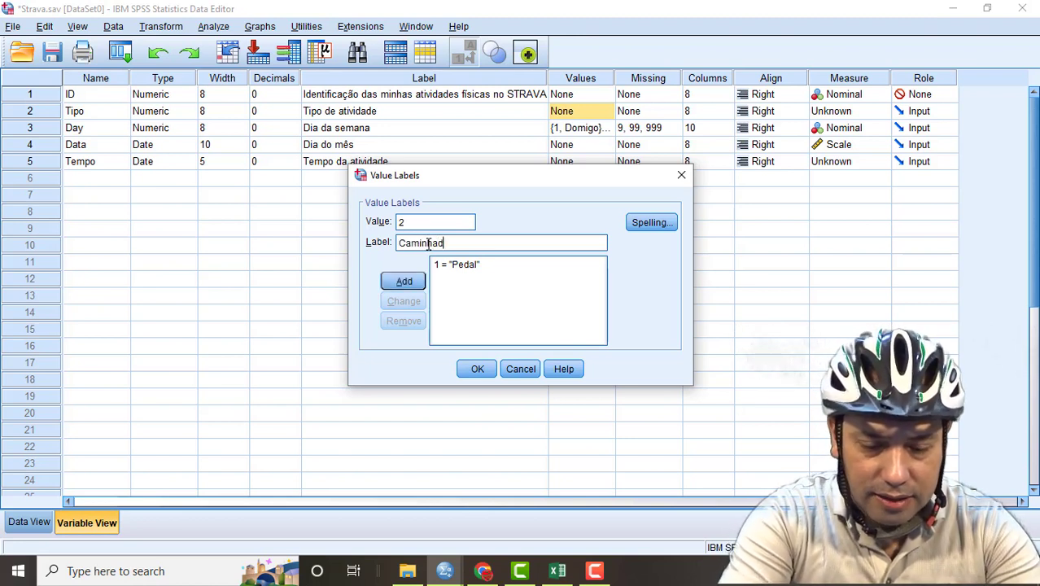
{"action": "left_click", "coordinate": [405, 282]}
Step: Add the value label 3 = "Patinação no Gelo" for the Tipo variable
{"action": "left_click", "coordinate": [429, 220]}
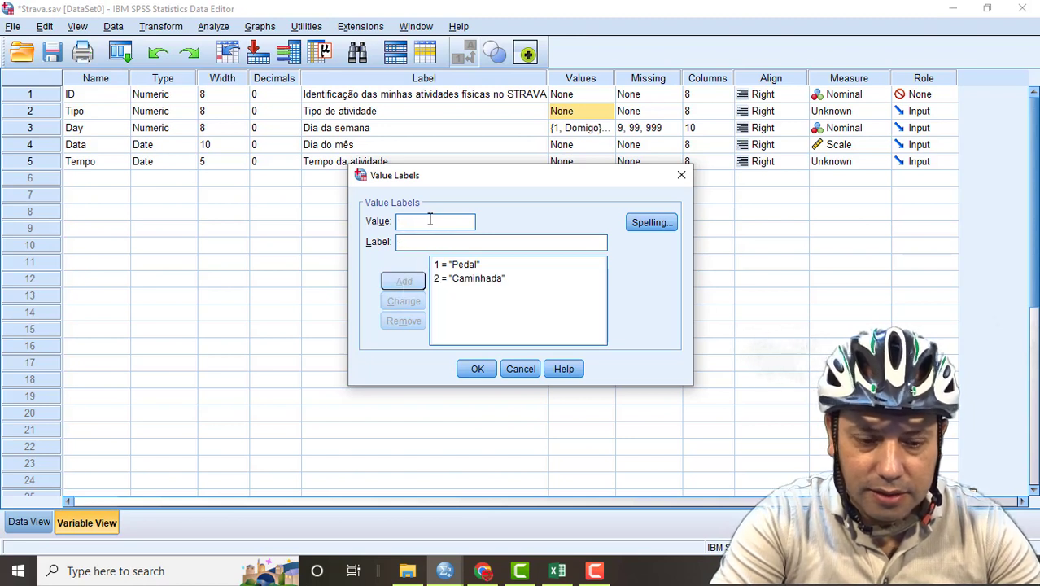
{"action": "type", "text": "3"}
{"action": "left_click", "coordinate": [429, 243]}
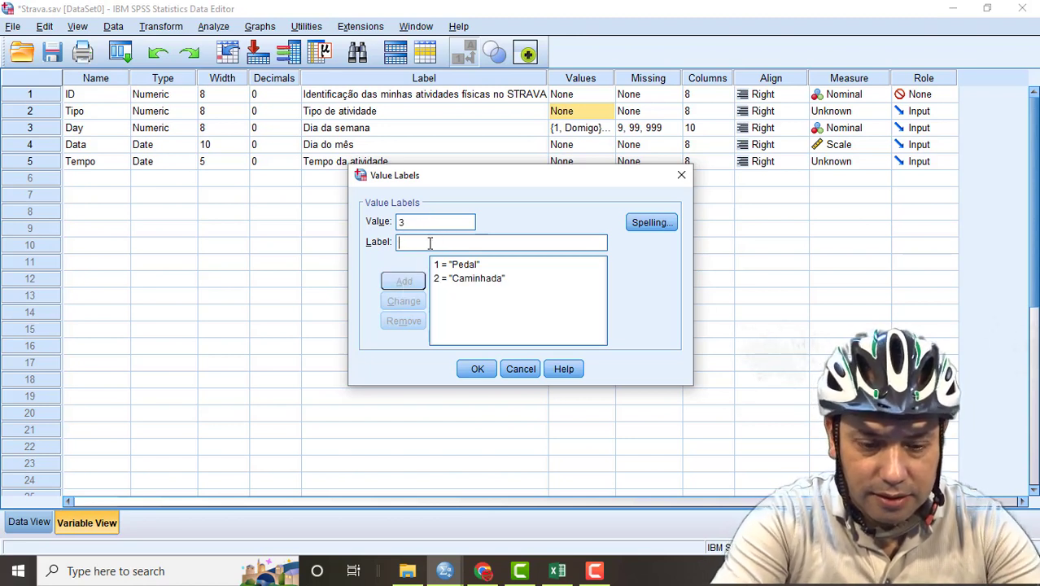
{"action": "type", "text": "Patina"}
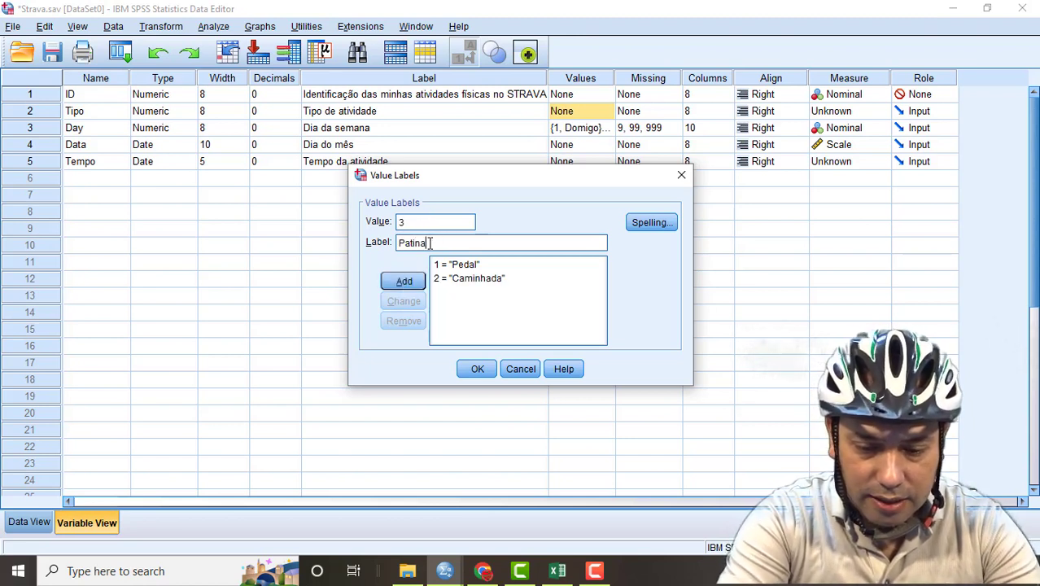
{"action": "type", "text": "ção no"}
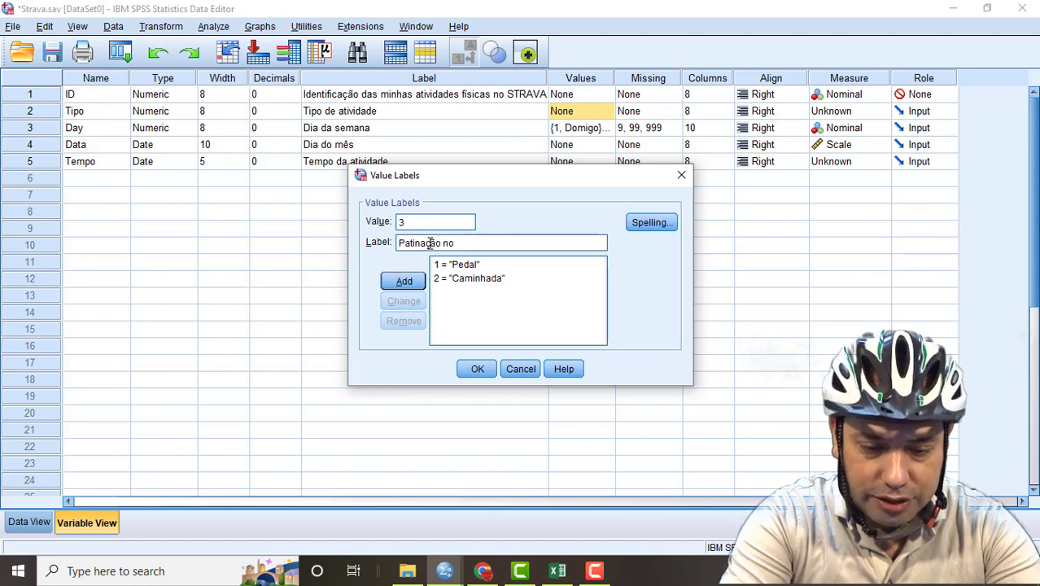
{"action": "type", "text": " Gelo"}
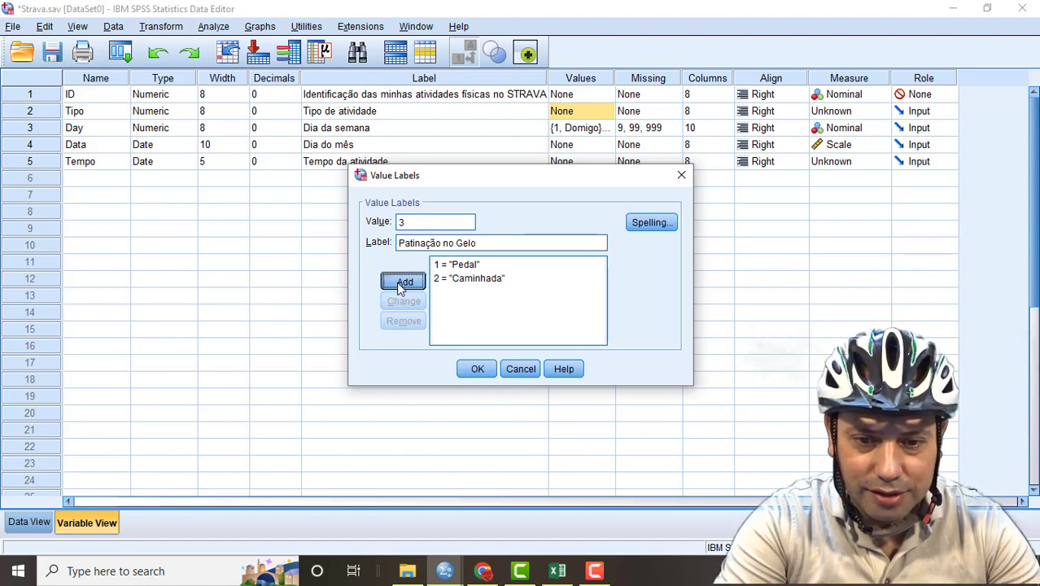
{"action": "left_click", "coordinate": [402, 283]}
Step: Add the value labels 4 = "Hike" and 5 = "Corrida" for the Tipo variable
{"action": "type", "text": "4"}
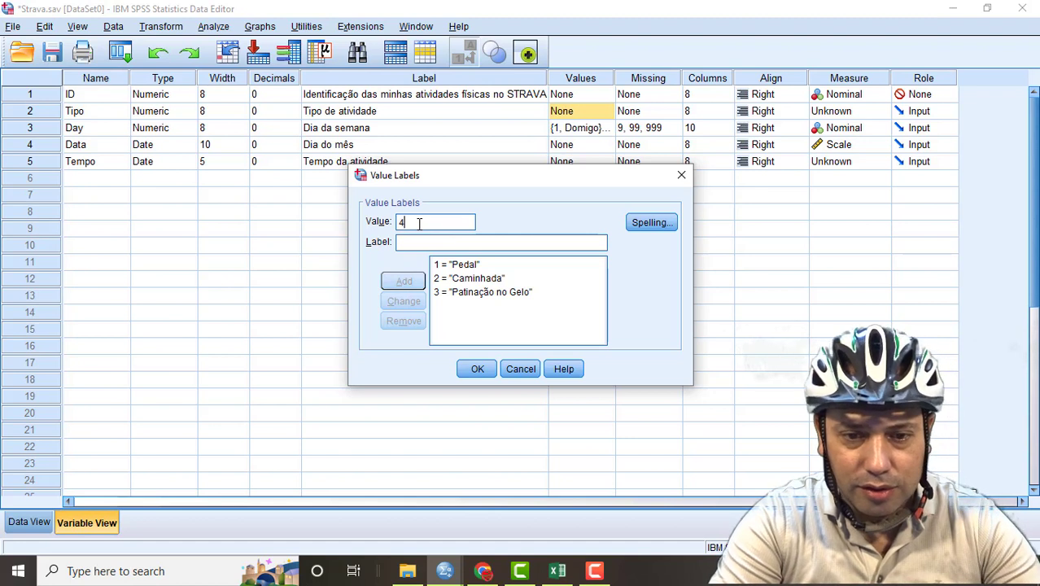
{"action": "left_click", "coordinate": [412, 242]}
{"action": "type", "text": "Hike"}
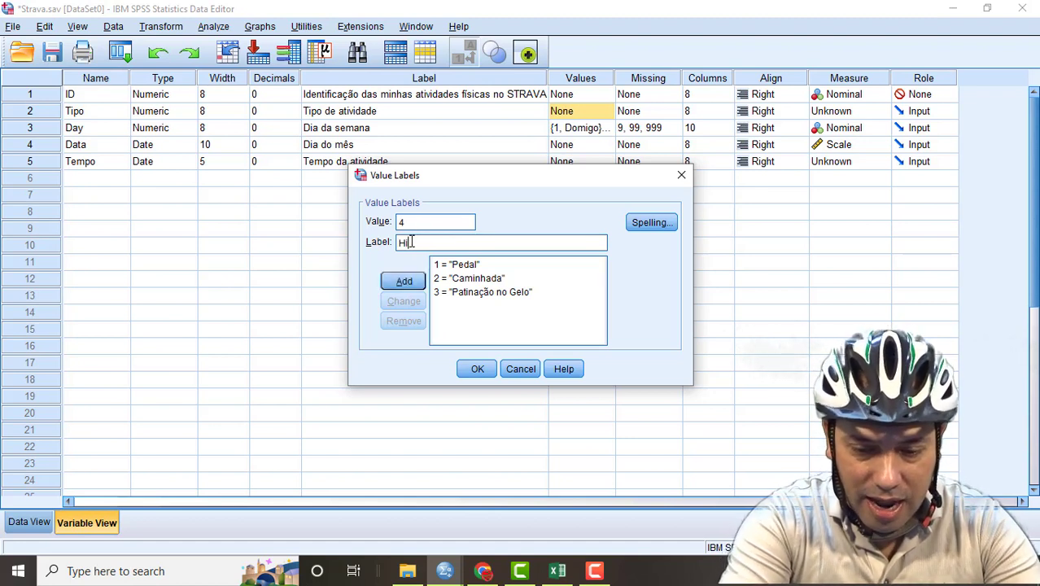
{"action": "left_click", "coordinate": [399, 285]}
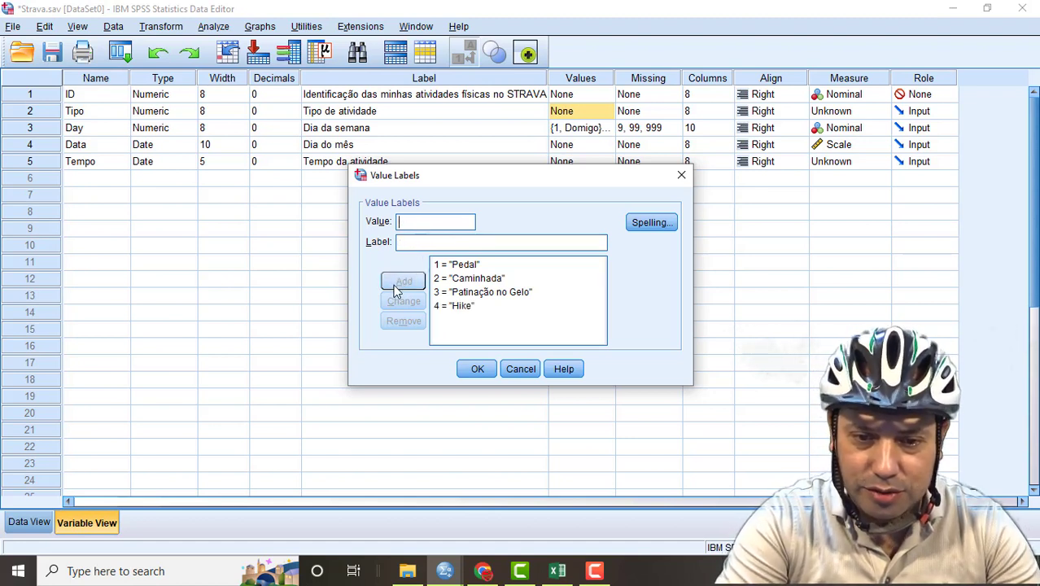
{"action": "type", "text": "5"}
{"action": "left_click", "coordinate": [433, 244]}
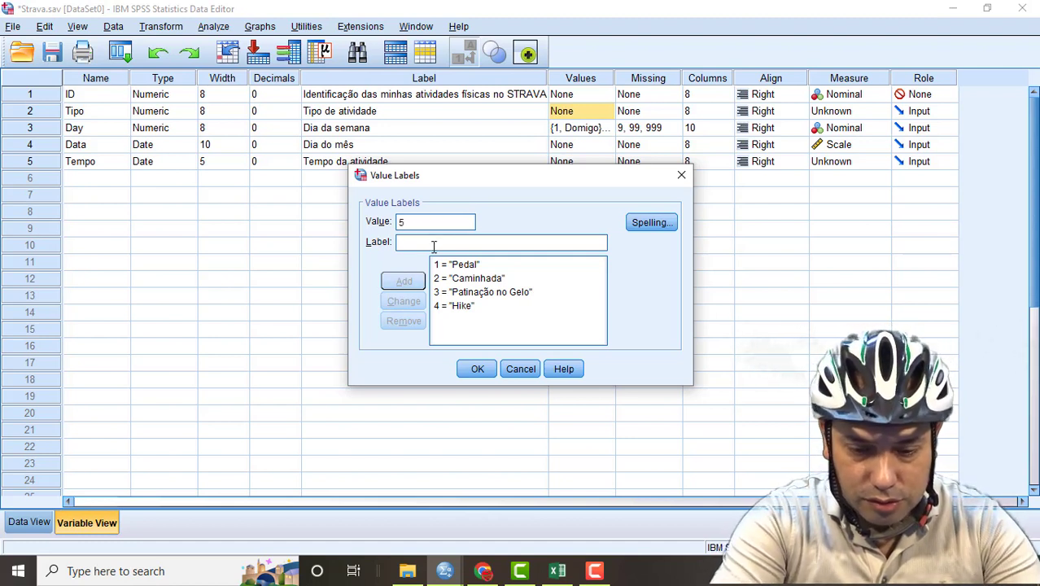
{"action": "type", "text": "Corrida"}
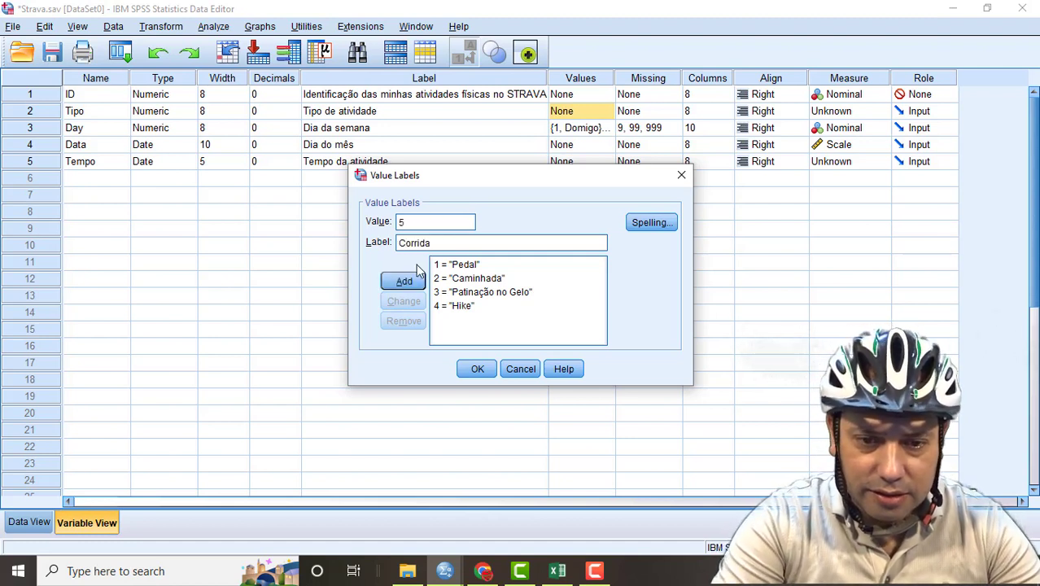
{"action": "left_click", "coordinate": [407, 281]}
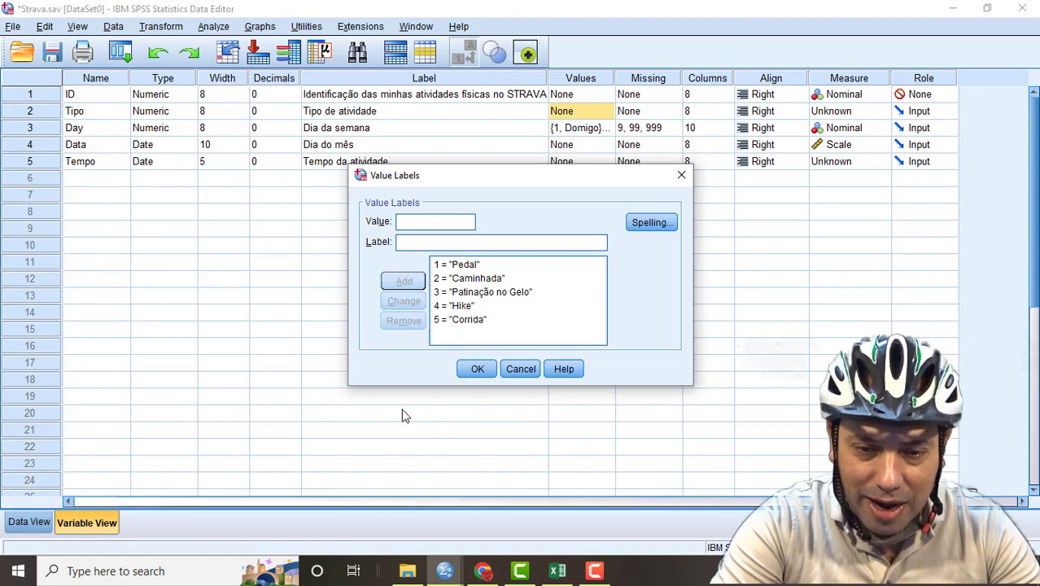
Step: Apply the five activity-type value labels to the Tipo variable
{"action": "left_click", "coordinate": [474, 369]}
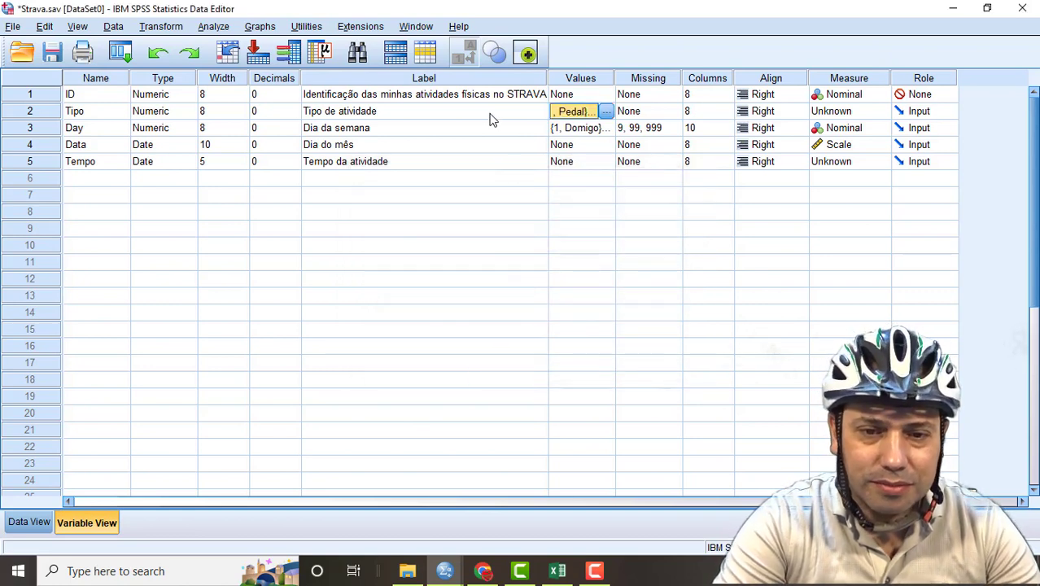
{"action": "left_click_drag", "start_coordinate": [628, 101], "coordinate": [629, 109]}
{"action": "left_click", "coordinate": [627, 115]}
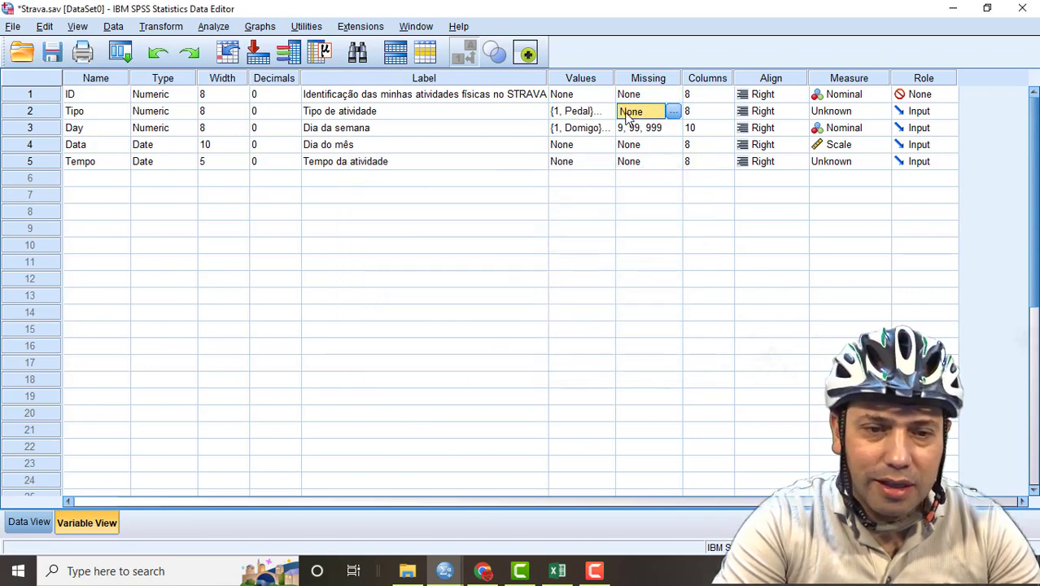
Step: Fill in Tipo with code 1 (Pedal) for activities 1 to 5 in the data grid
{"action": "left_click", "coordinate": [30, 522]}
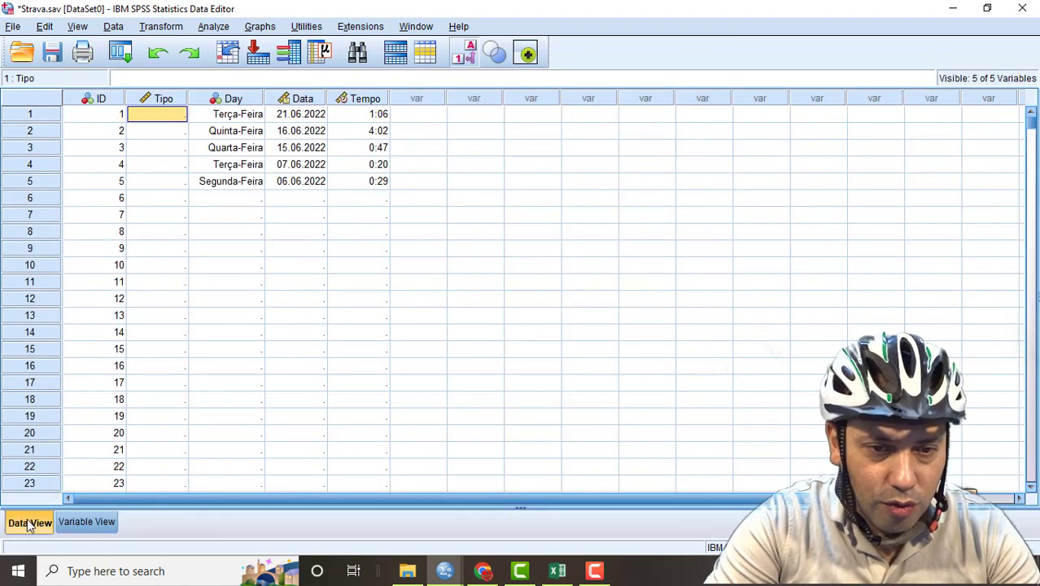
{"action": "type", "text": "1"}
{"action": "key", "text": "Return"}
{"action": "type", "text": "1"}
{"action": "key", "text": "Return"}
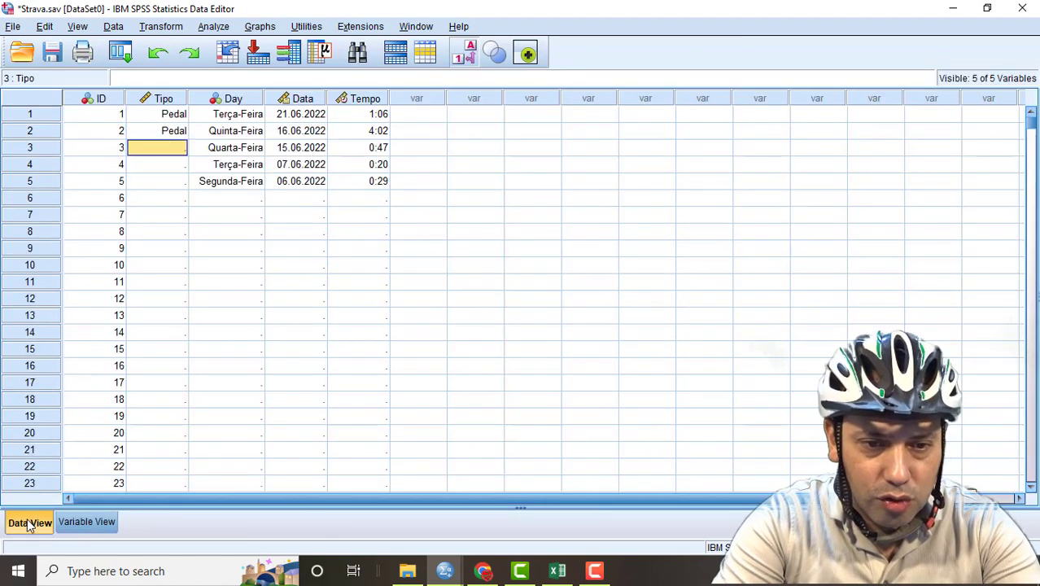
{"action": "type", "text": "1"}
{"action": "key", "text": "Return"}
{"action": "type", "text": "1"}
{"action": "key", "text": "Return"}
{"action": "type", "text": "1"}
{"action": "key", "text": "Return"}
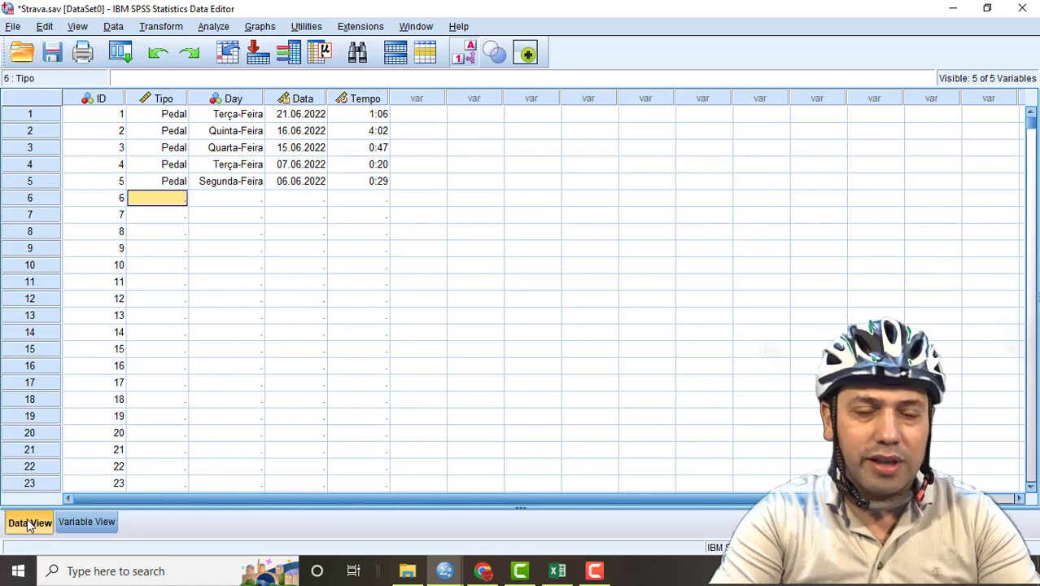
{"action": "key", "text": "Tab"}
Step: Add a new variable named Distância below Tempo, starting from the first unused column of the data grid
{"action": "left_click", "coordinate": [418, 115]}
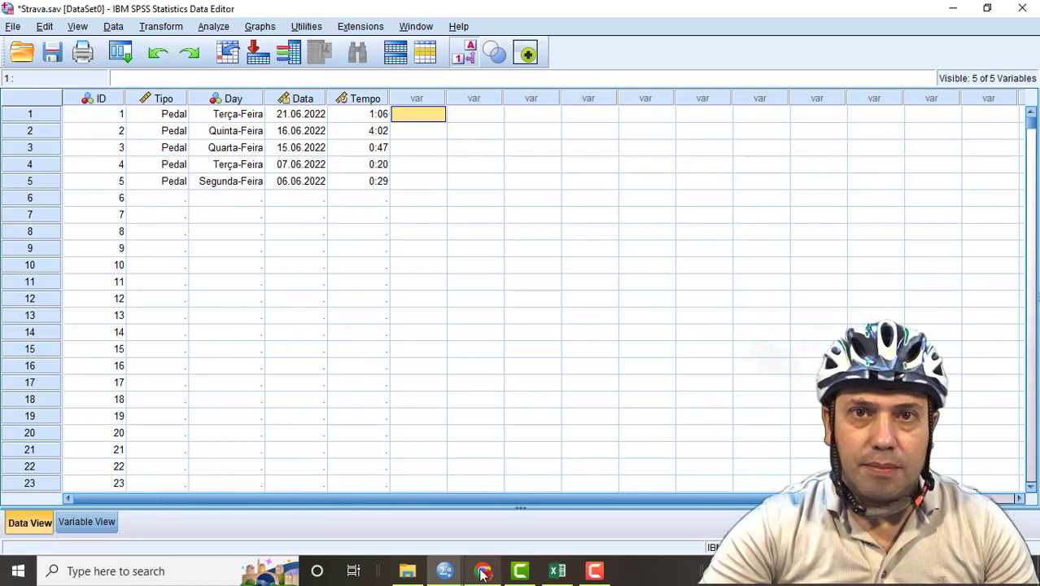
{"action": "double_click", "coordinate": [416, 98]}
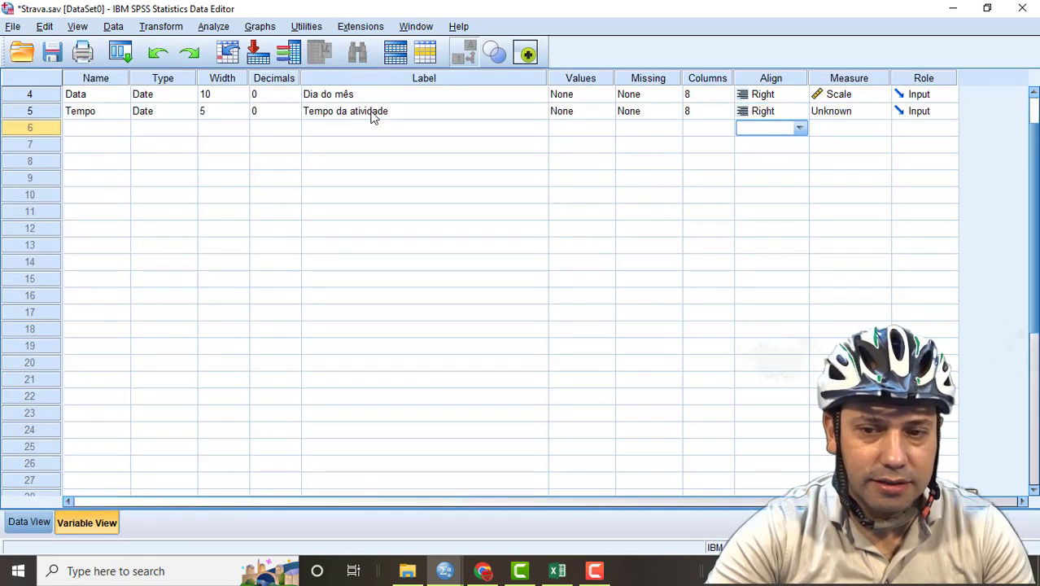
{"action": "key", "text": "Left"}
{"action": "key", "text": "Left"}
{"action": "key", "text": "Left"}
{"action": "key", "text": "Left"}
{"action": "key", "text": "Left"}
{"action": "key", "text": "Left"}
{"action": "key", "text": "Left"}
{"action": "key", "text": "Left"}
{"action": "type", "text": "D"}
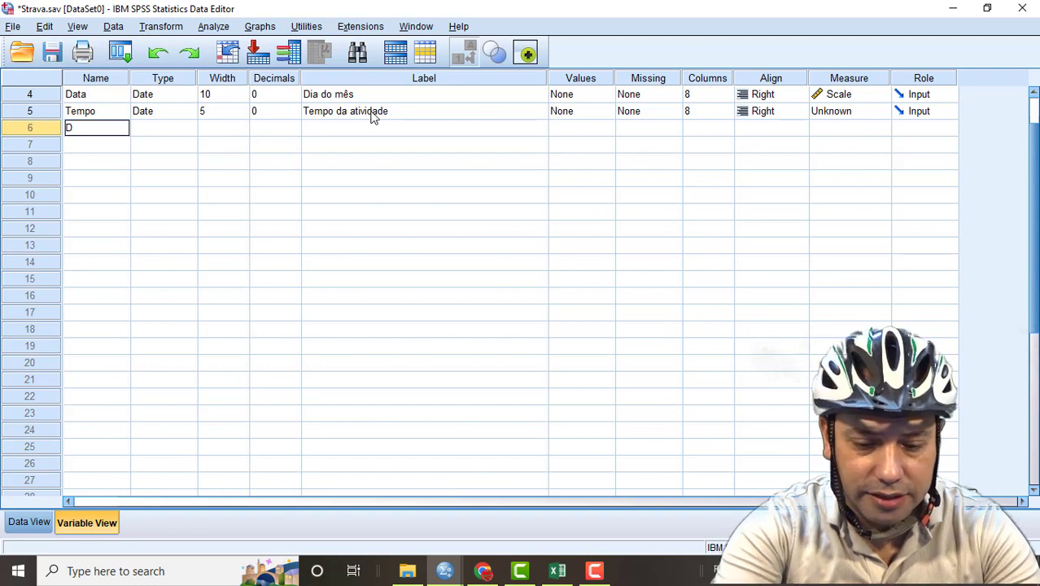
{"action": "type", "text": "istância"}
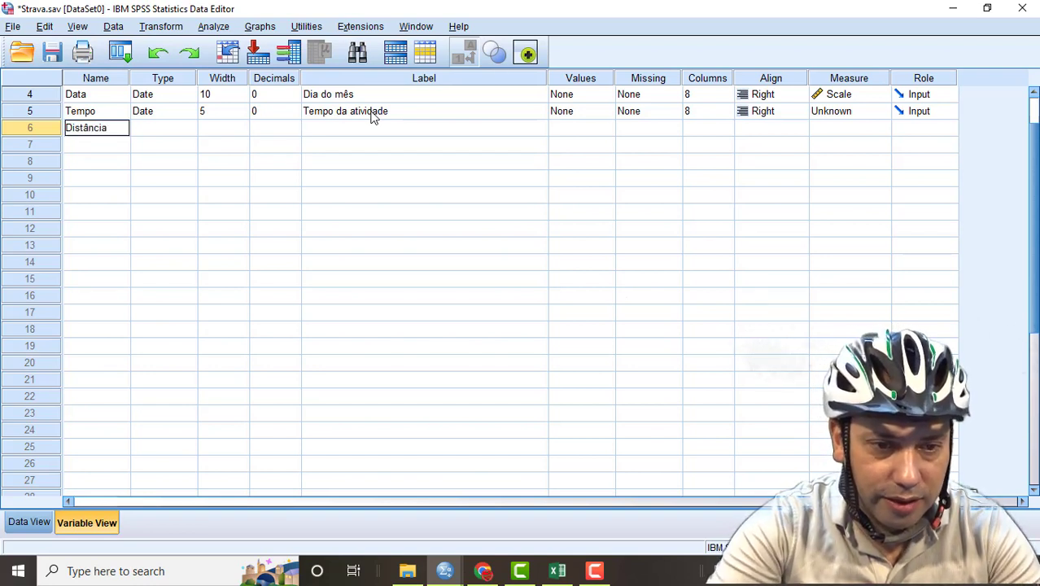
{"action": "key", "text": "Return"}
Step: Give the Distância variable the label "Distância em km"
{"action": "key", "text": "Up"}
{"action": "key", "text": "Right"}
{"action": "key", "text": "Right"}
{"action": "key", "text": "Right"}
{"action": "key", "text": "Right"}
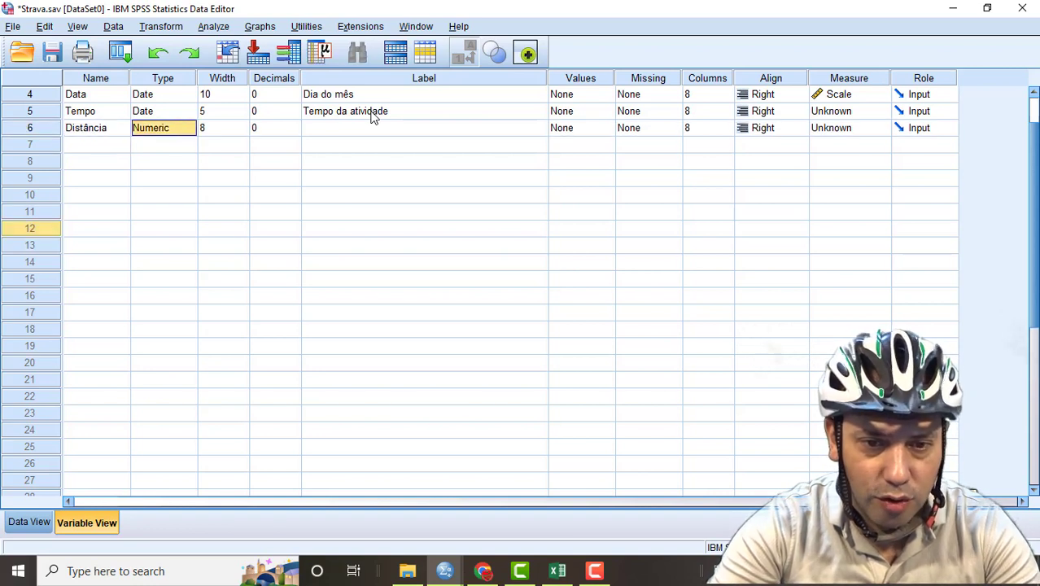
{"action": "type", "text": "D"}
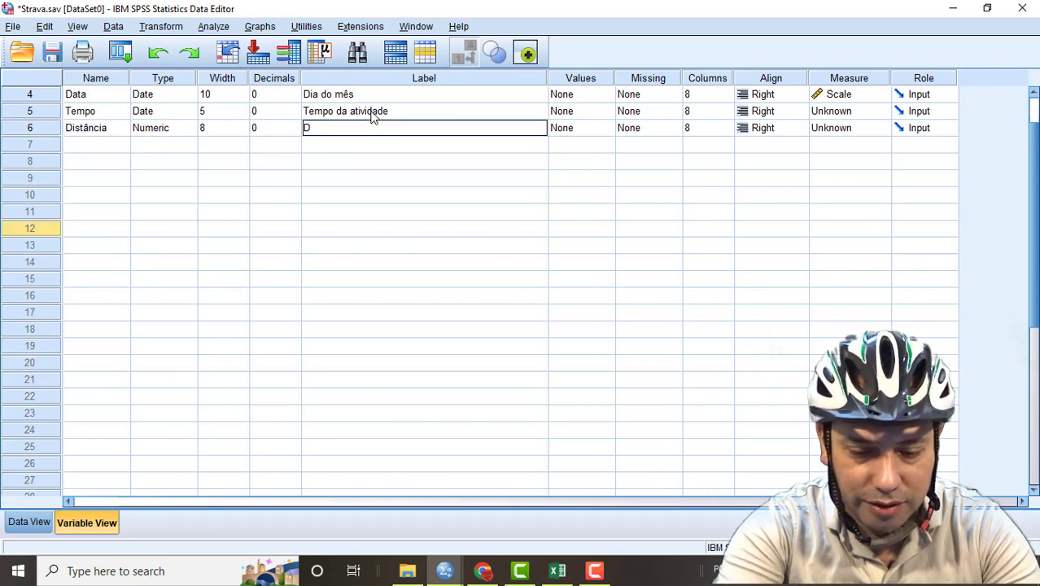
{"action": "type", "text": "istância"}
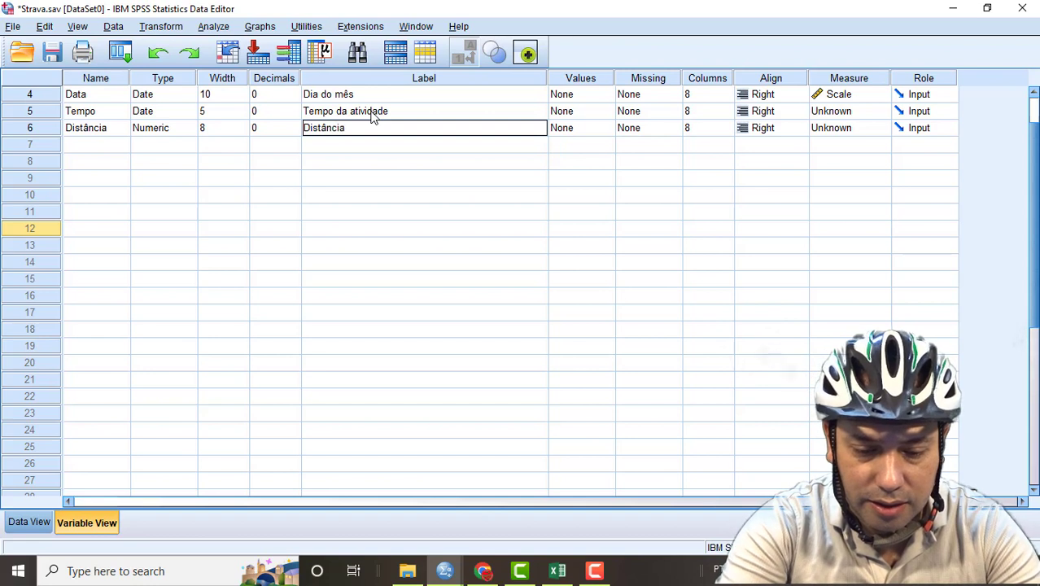
{"action": "type", "text": " em KM"}
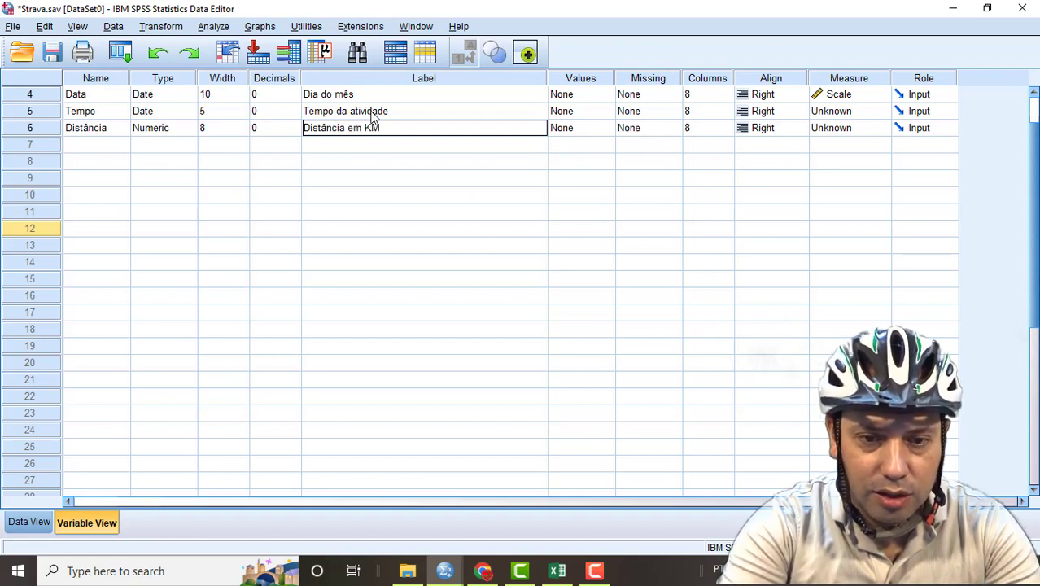
{"action": "key", "text": "BackSpace"}
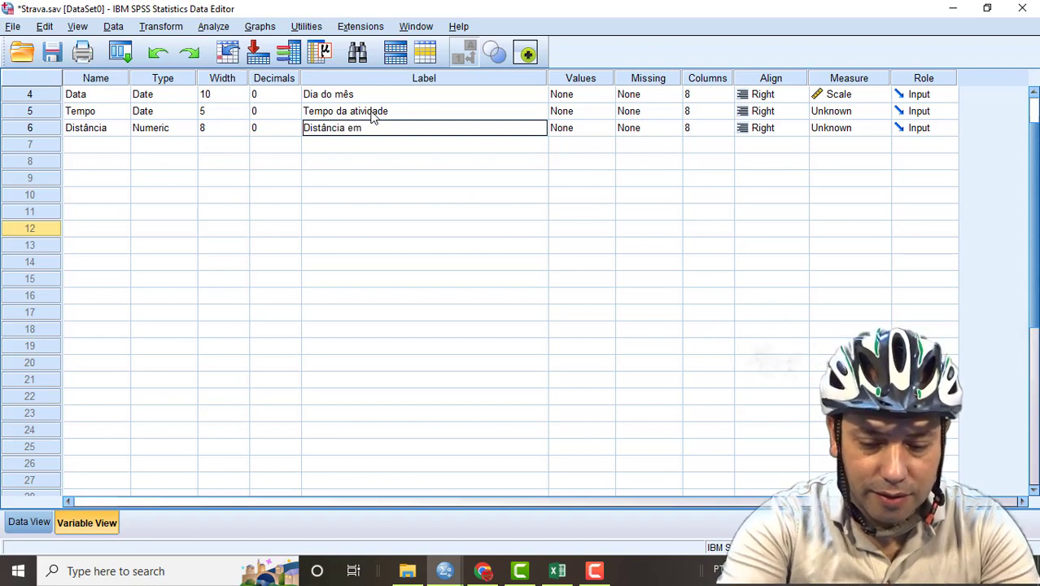
{"action": "type", "text": "km"}
{"action": "key", "text": "Return"}
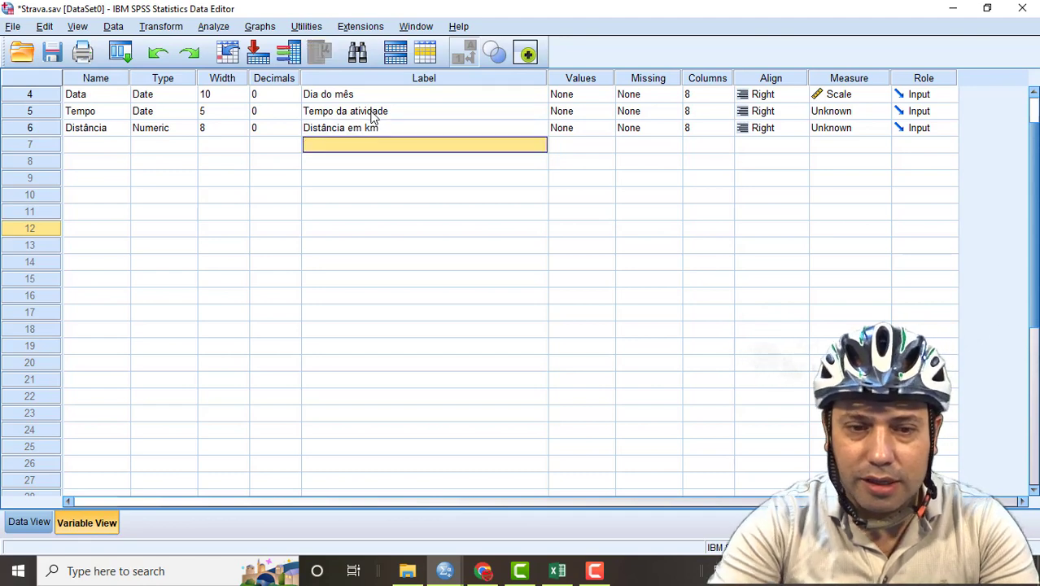
{"action": "key", "text": "Up"}
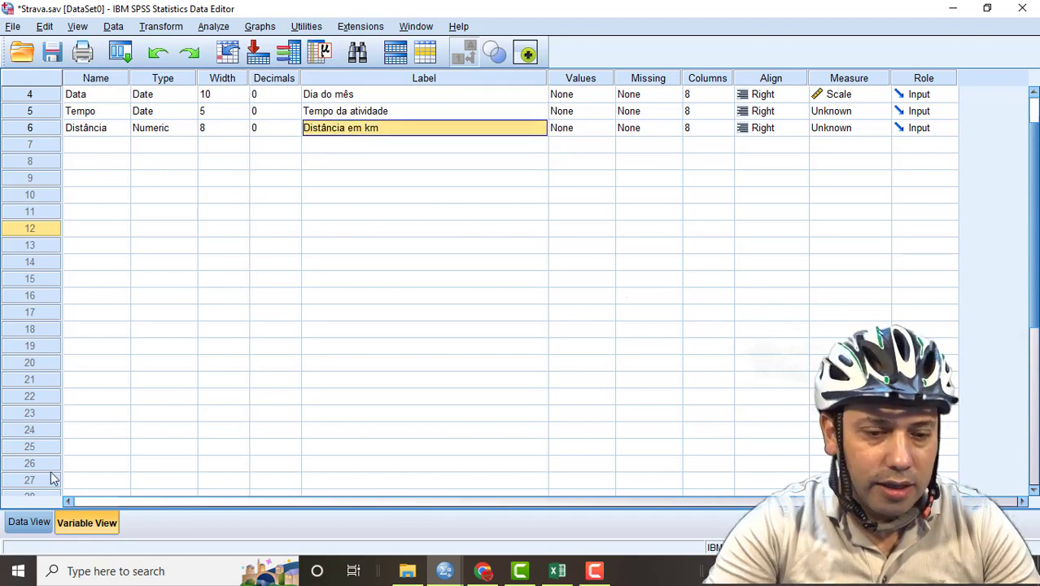
Step: Look up the 6/21/2022 ride's distance in Strava in Chrome and enter 16.33 as Distância for activity 1 in SPSS
{"action": "left_click", "coordinate": [30, 522]}
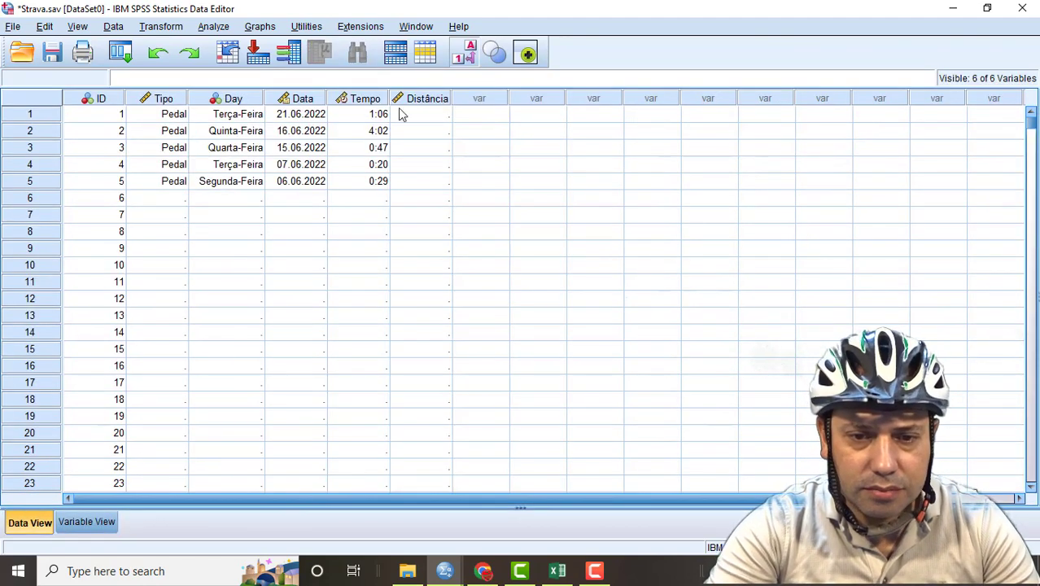
{"action": "left_click", "coordinate": [433, 121]}
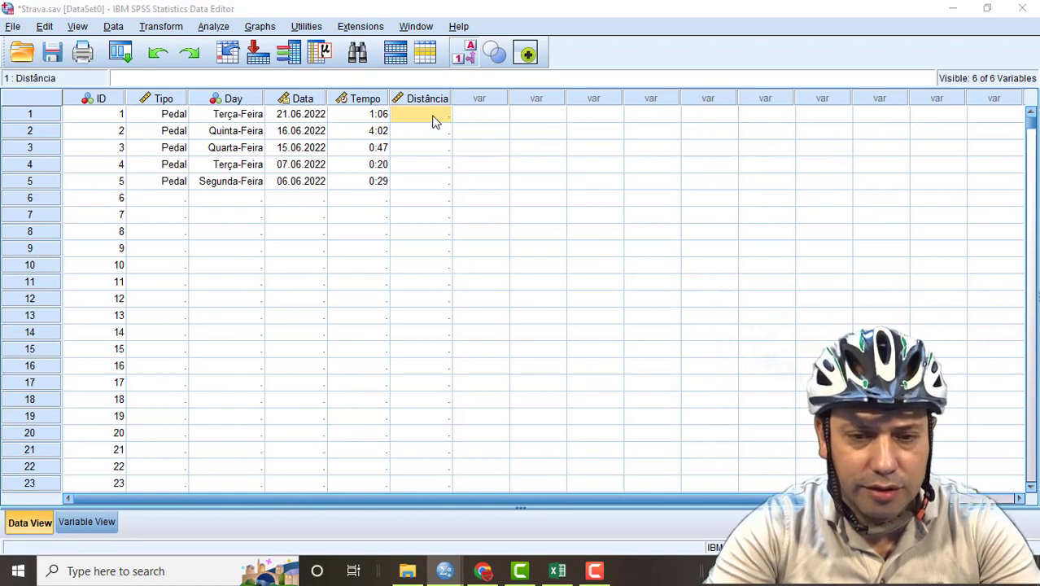
{"action": "key", "text": "alt+Tab"}
{"action": "key", "text": "alt+Tab"}
{"action": "key", "text": "alt+Tab"}
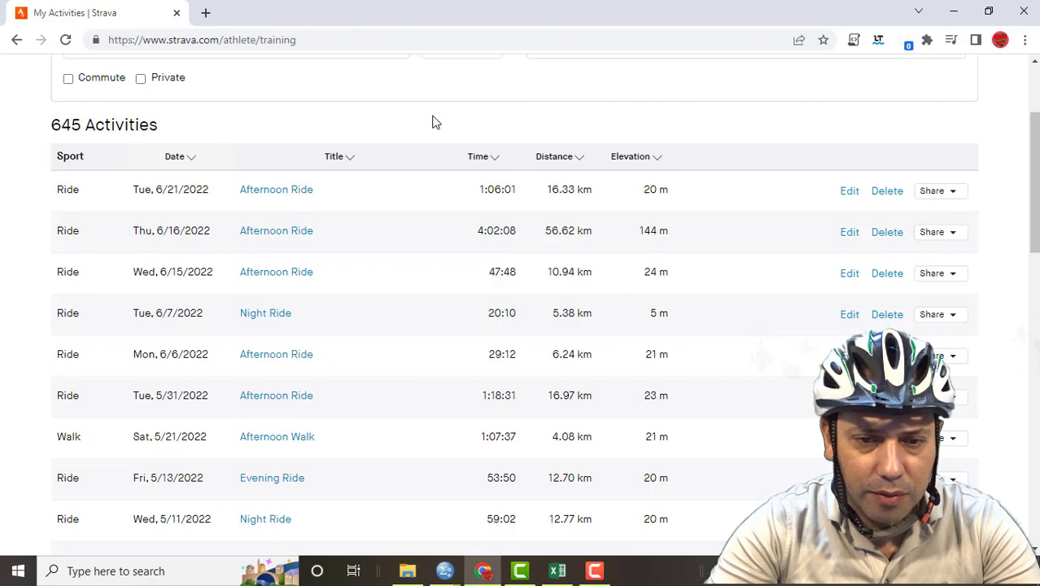
{"action": "scroll", "coordinate": [433, 122], "scroll_direction": "down", "scroll_amount": 1}
{"action": "key", "text": "alt+Tab"}
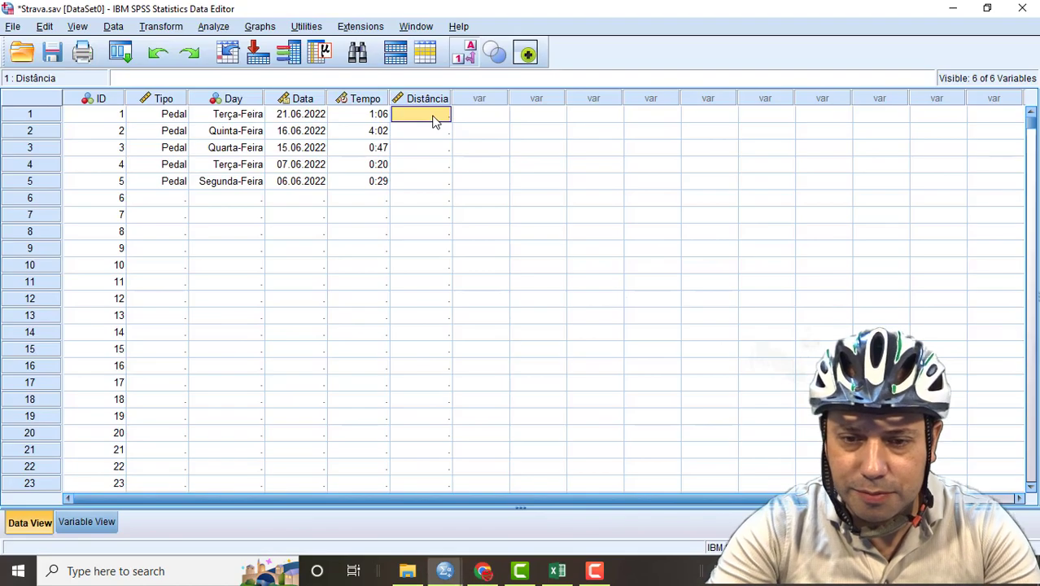
{"action": "type", "text": "16"}
{"action": "type", "text": "."}
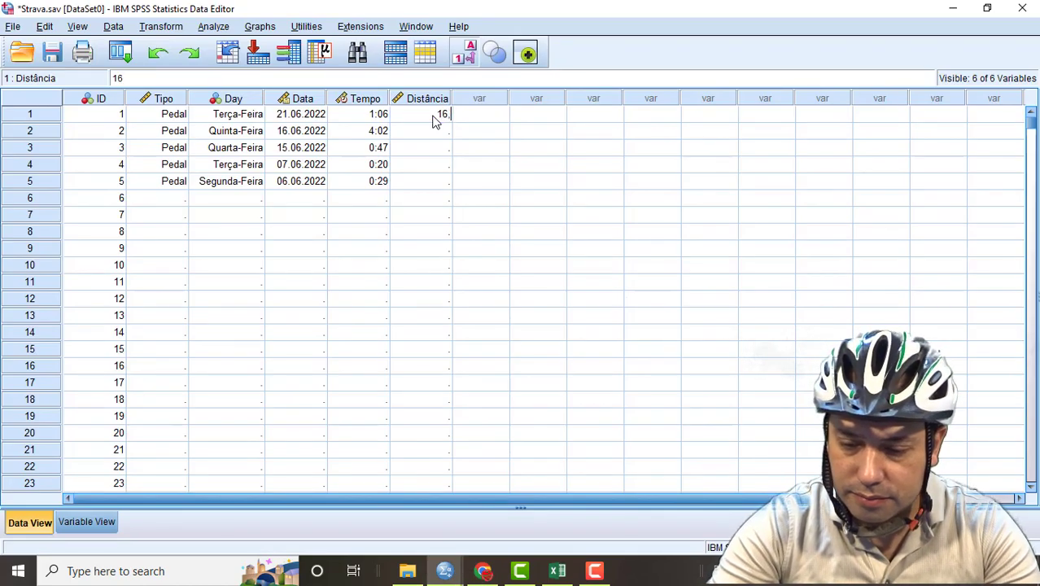
{"action": "type", "text": "33"}
{"action": "key", "text": "Return"}
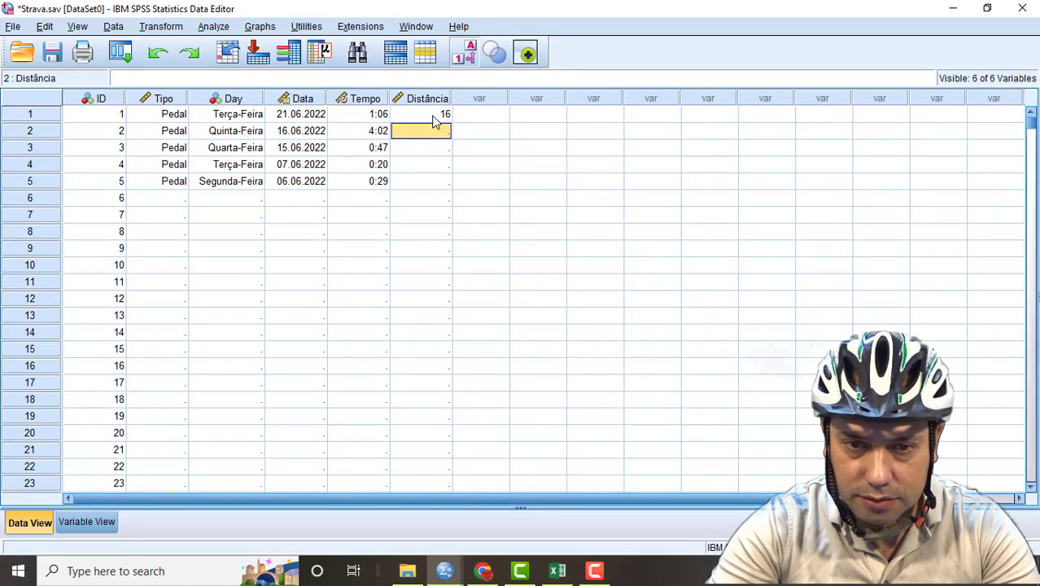
{"action": "left_click", "coordinate": [434, 117]}
{"action": "key", "text": "Down"}
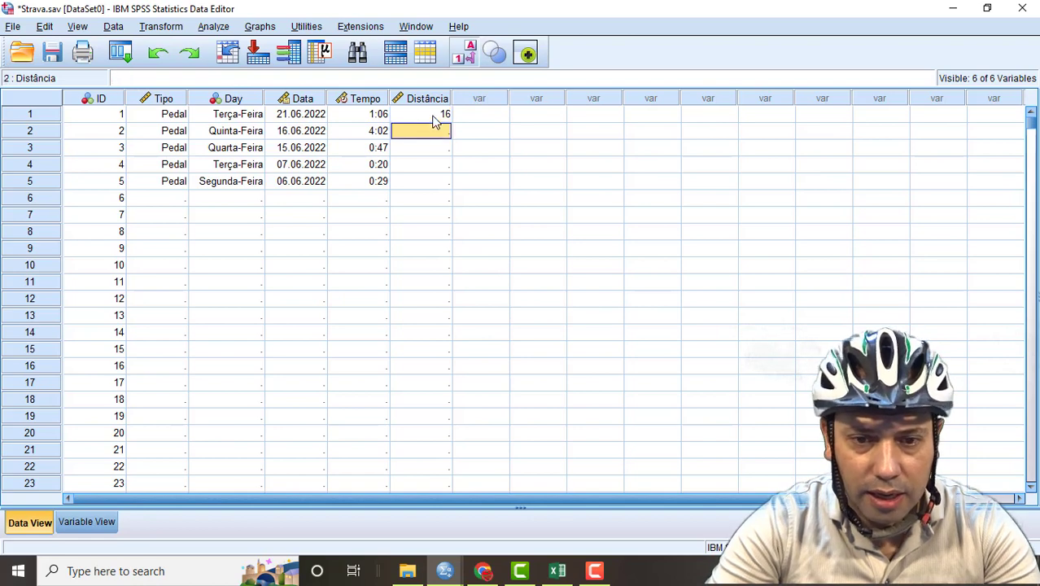
Step: Enter 56,62 and 10,94 as Distância for activities 2 and 3 in SPSS, reading the distances from Strava in Chrome
{"action": "key", "text": "alt+Tab"}
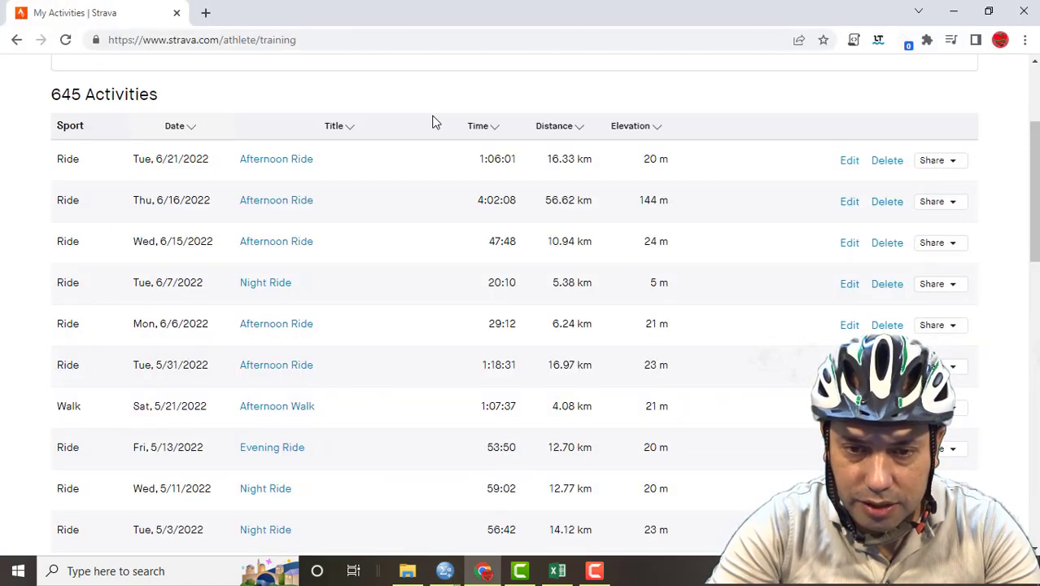
{"action": "key", "text": "alt+Tab"}
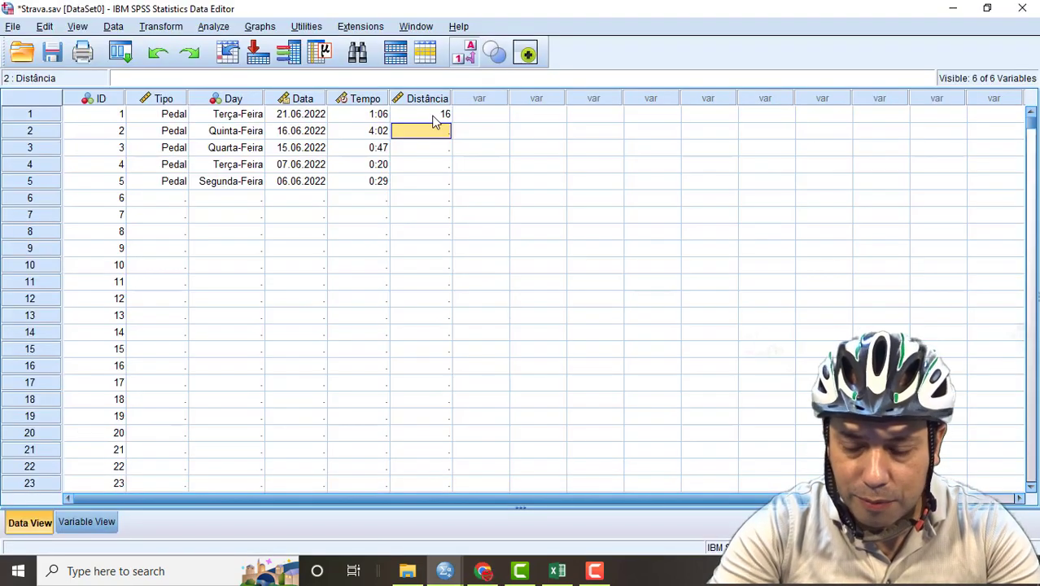
{"action": "type", "text": "56,62"}
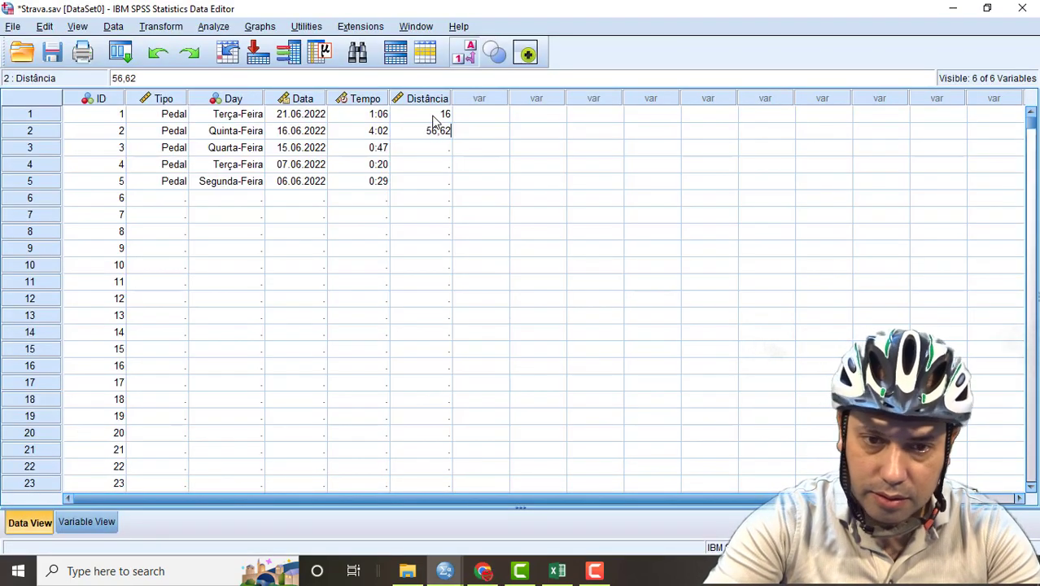
{"action": "key", "text": "Return"}
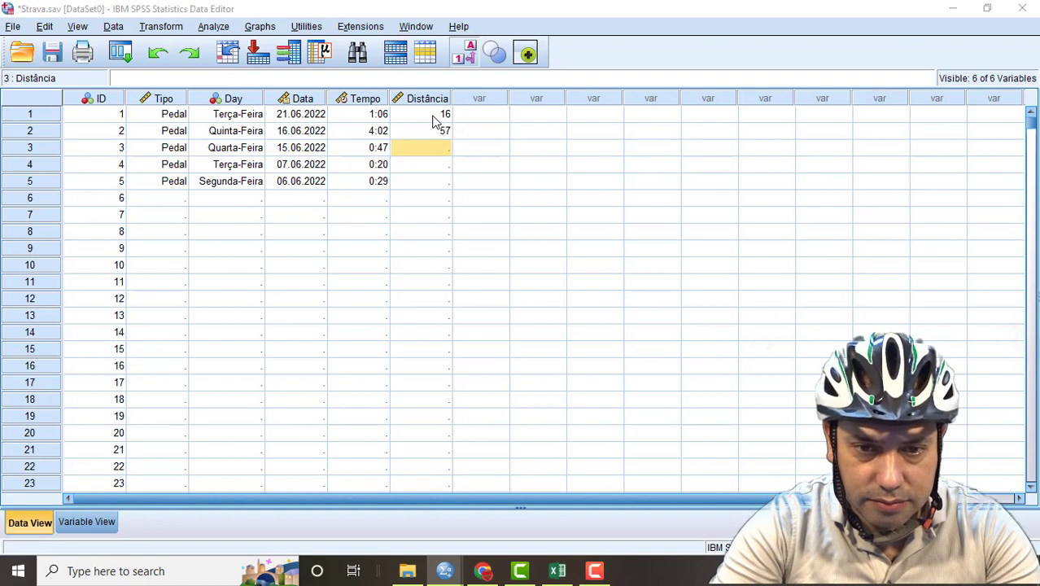
{"action": "key", "text": "alt+Tab"}
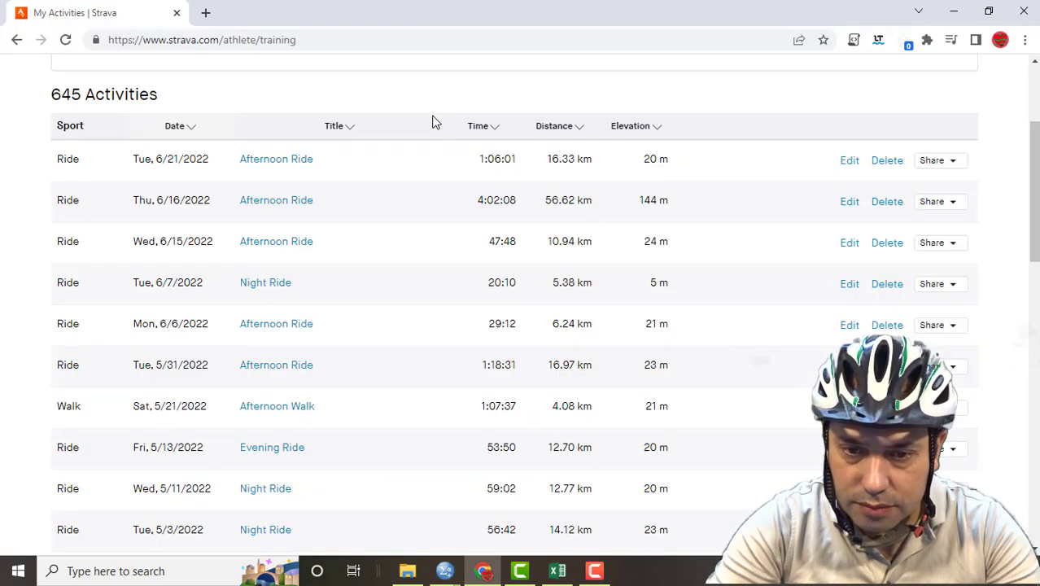
{"action": "key", "text": "alt+Tab"}
{"action": "type", "text": "1"}
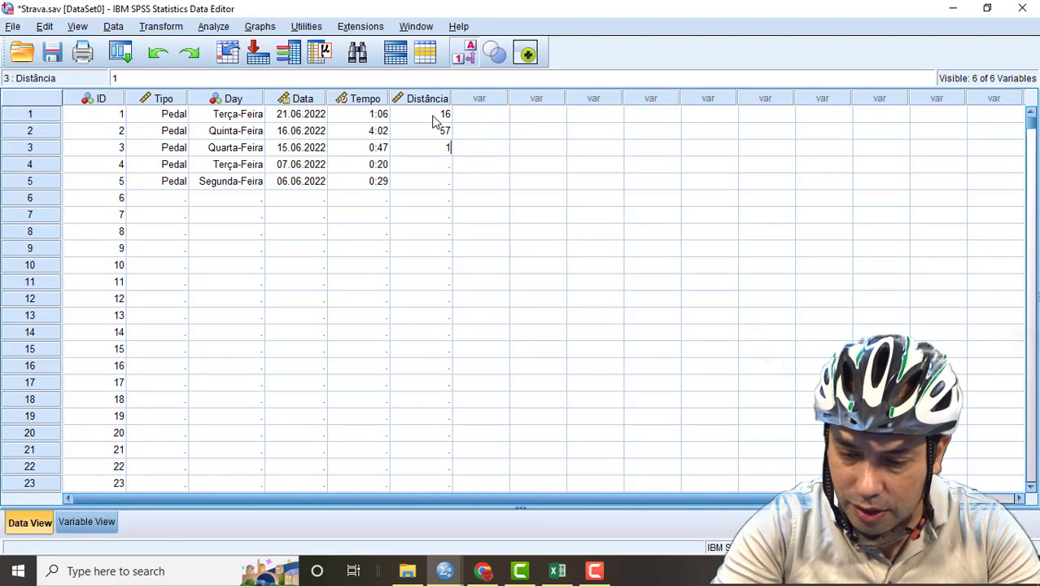
{"action": "type", "text": "0,84"}
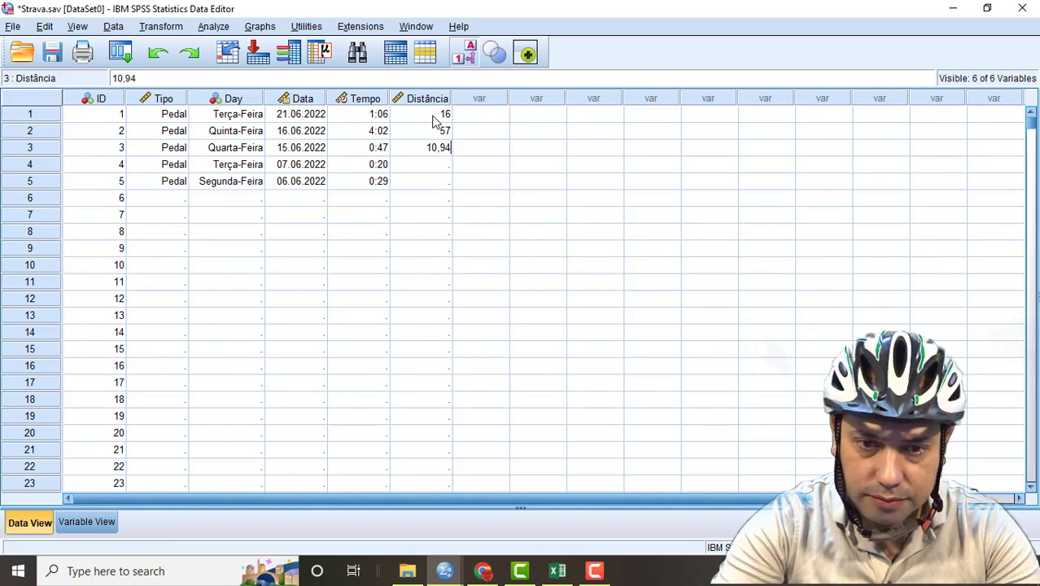
{"action": "key", "text": "Return"}
Step: Check the 6/7/2022 ride in Strava and enter 5,38 as Distância for activity 4 in SPSS
{"action": "key", "text": "alt+Tab"}
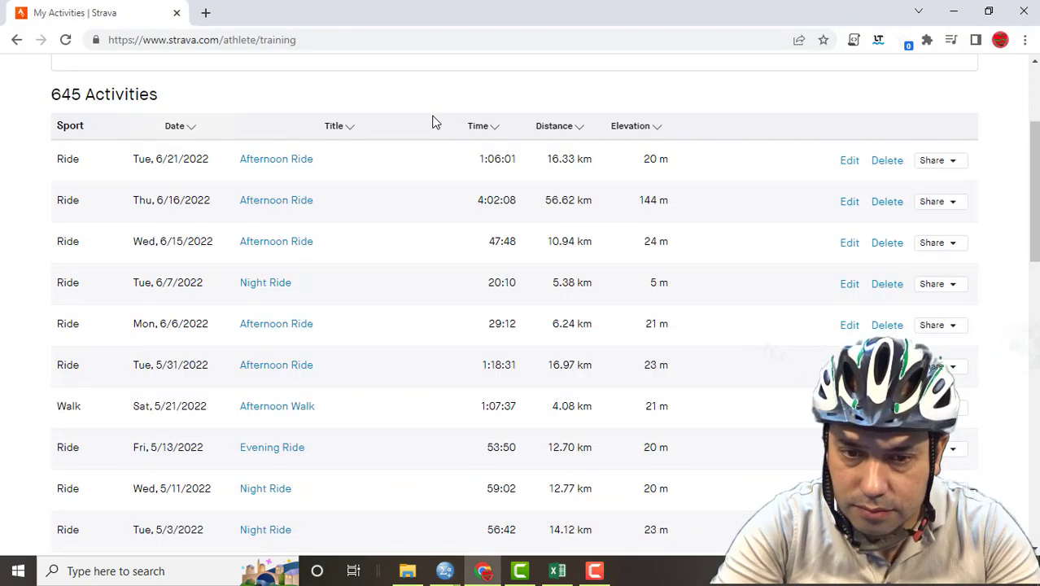
{"action": "key", "text": "alt+Tab"}
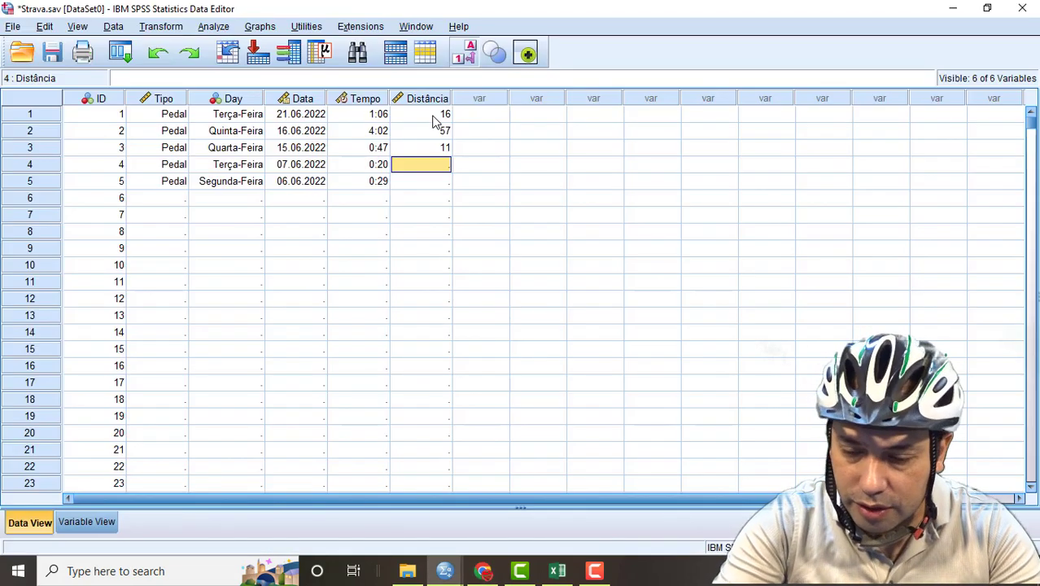
{"action": "type", "text": "5,38"}
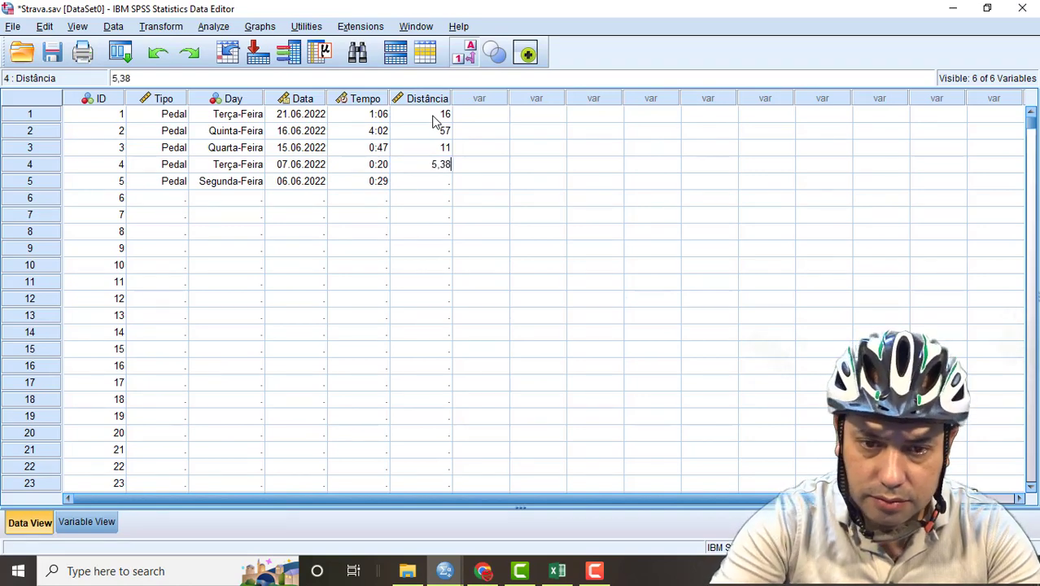
{"action": "key", "text": "Return"}
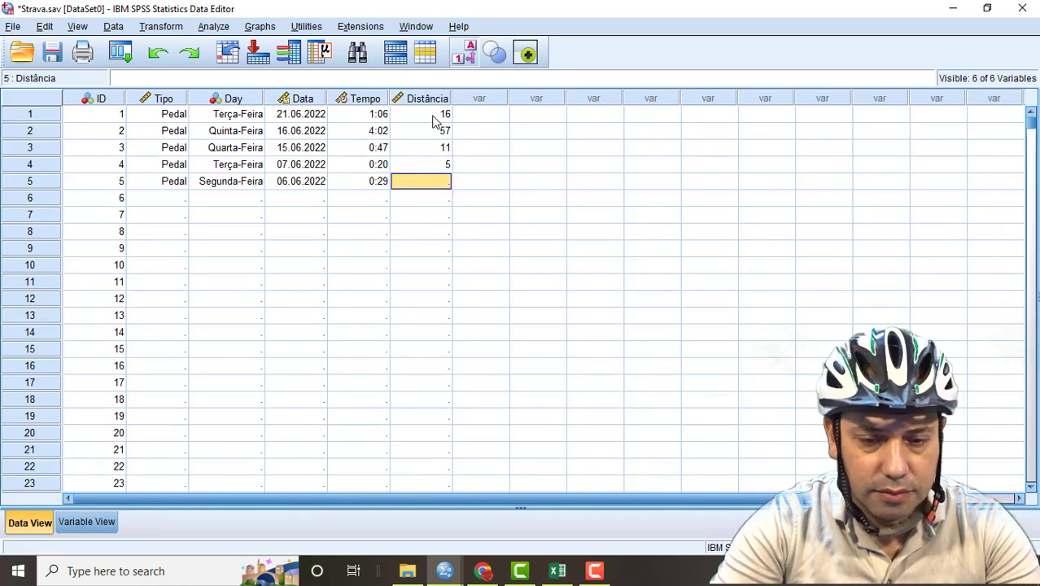
Step: Look up the 6/6/2022 ride in Strava in Chrome and enter 6,24 as Distância for activity 5 in SPSS
{"action": "key", "text": "alt+Tab"}
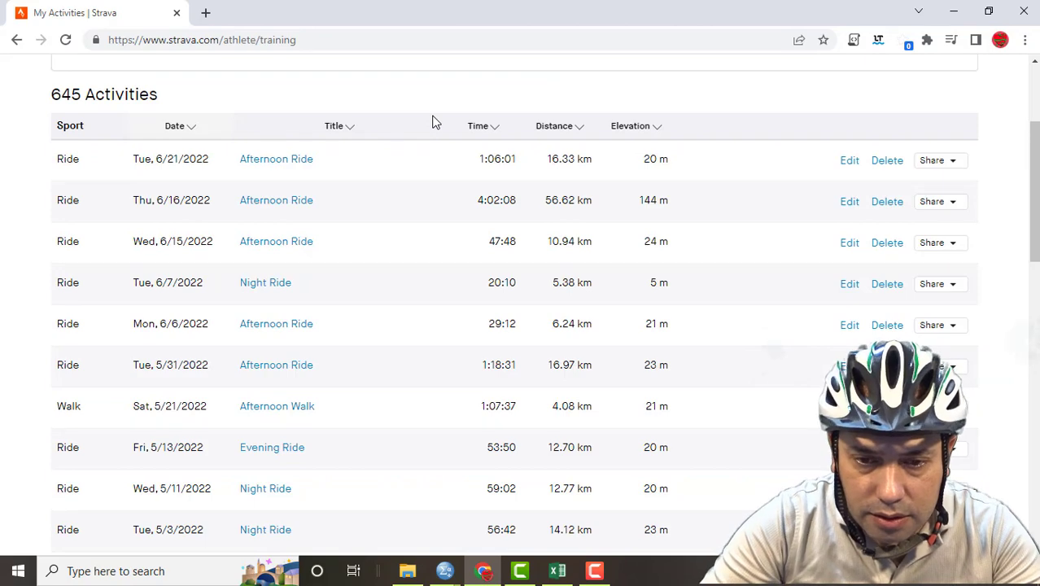
{"action": "key", "text": "alt+Tab"}
{"action": "type", "text": "6,24"}
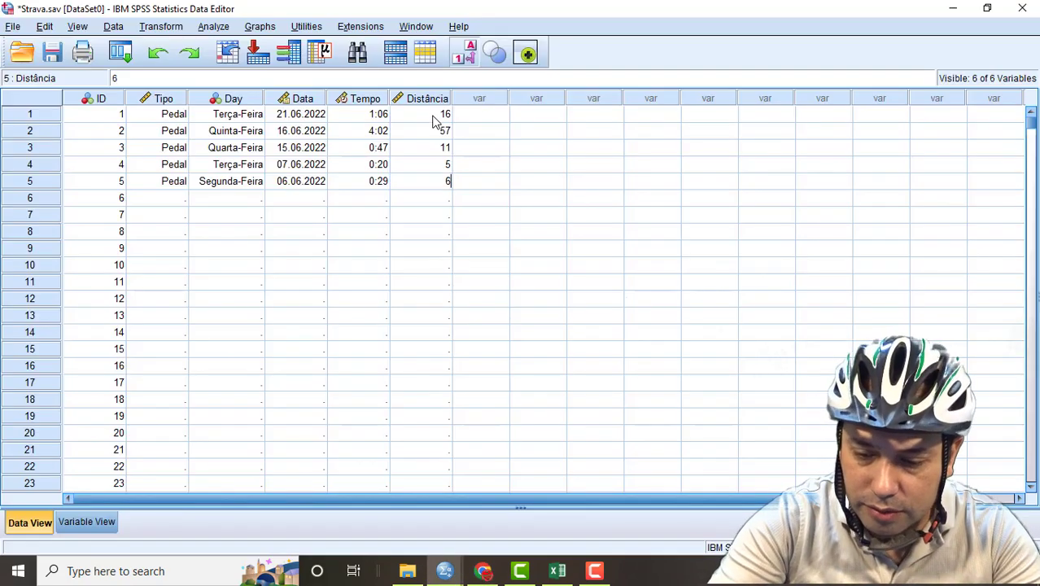
{"action": "key", "text": "Return"}
{"action": "key", "text": "Up"}
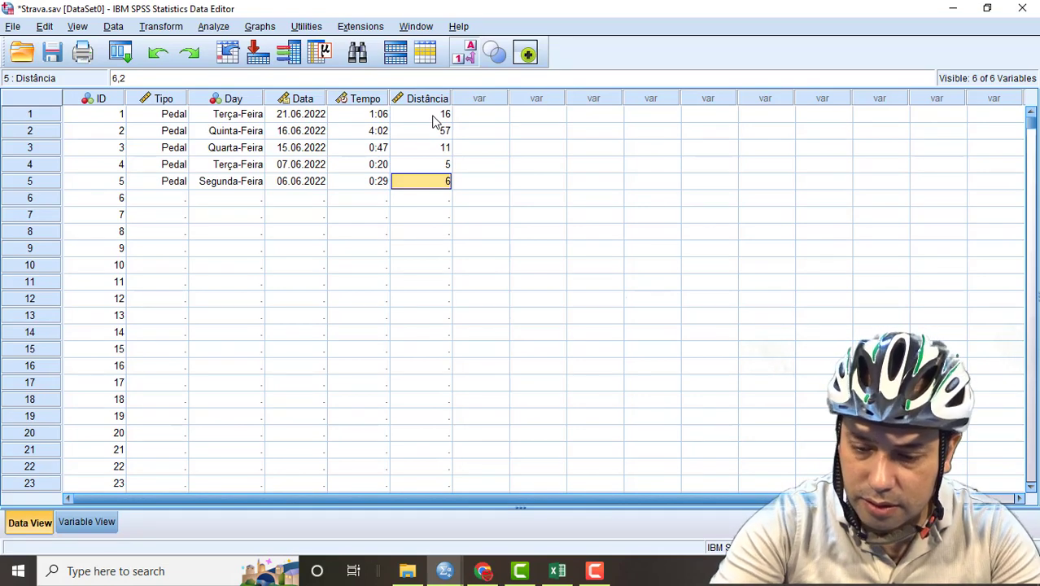
{"action": "type", "text": "6,24"}
{"action": "key", "text": "Return"}
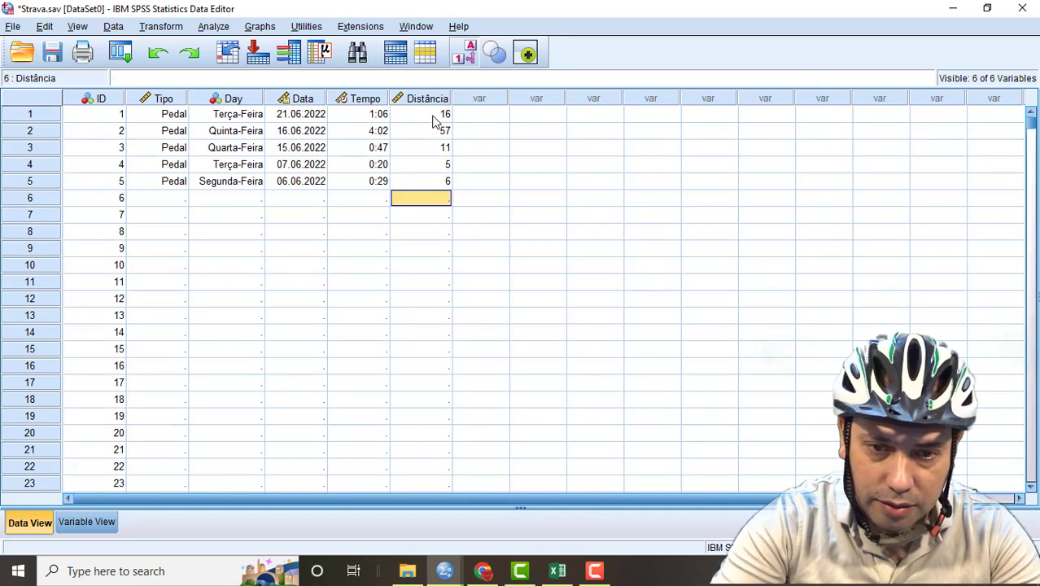
{"action": "key", "text": "Up"}
{"action": "key", "text": "Down"}
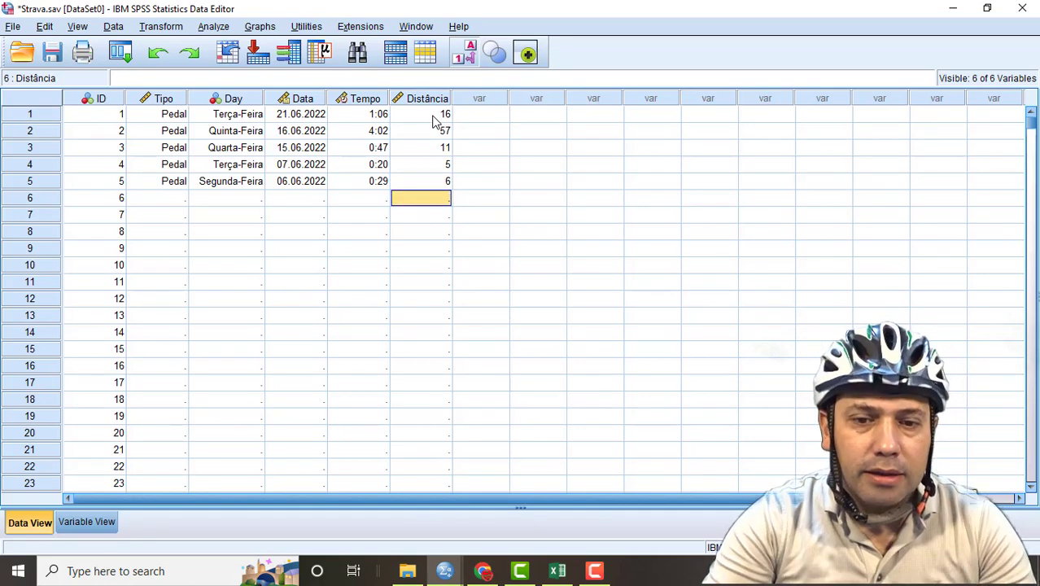
Step: Check the exact stored Distância values of activities 1 to 5, including their decimals
{"action": "key", "text": "Up"}
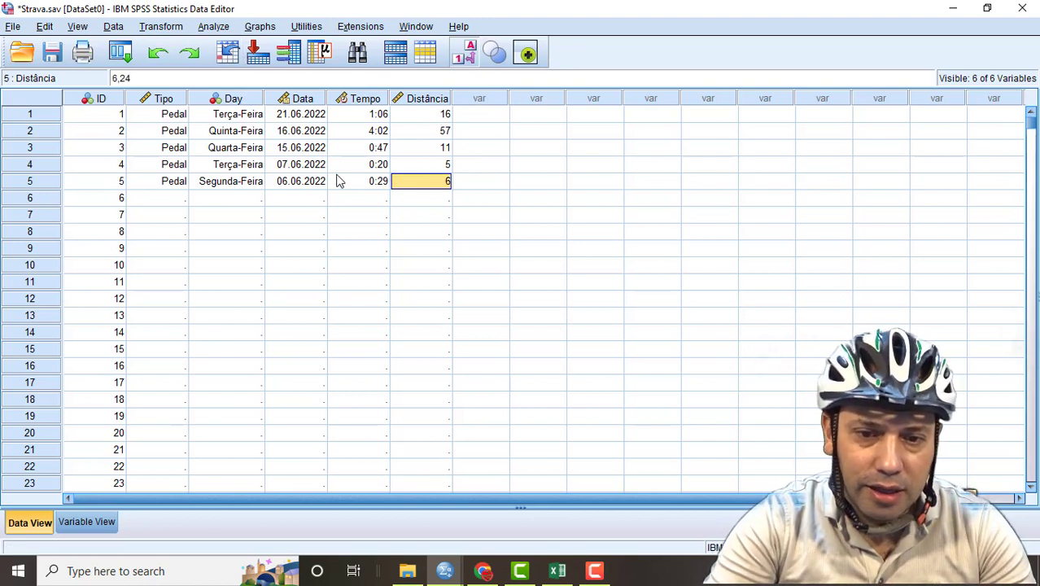
{"action": "left_click", "coordinate": [432, 150]}
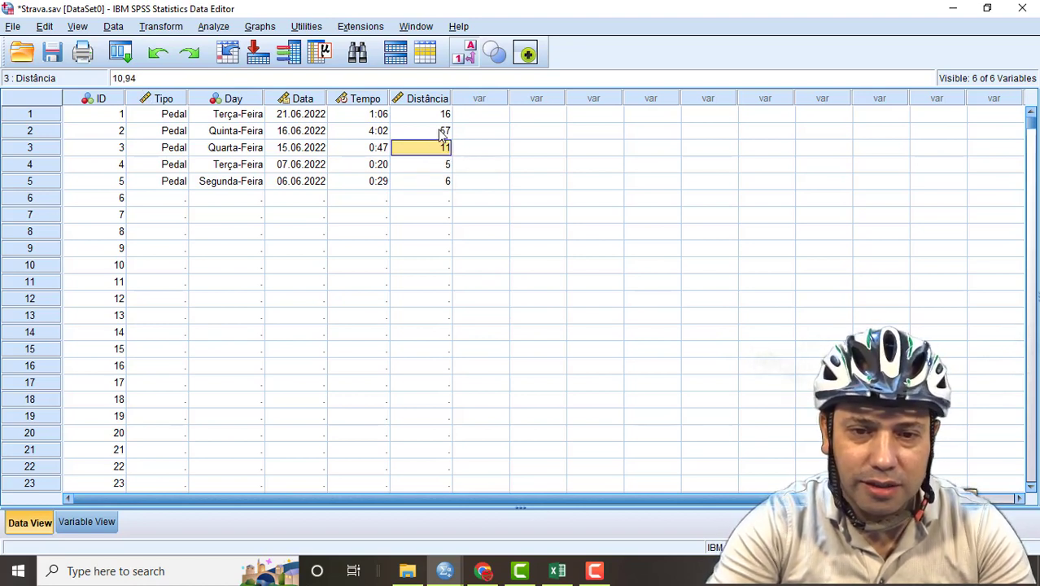
{"action": "left_click", "coordinate": [440, 132]}
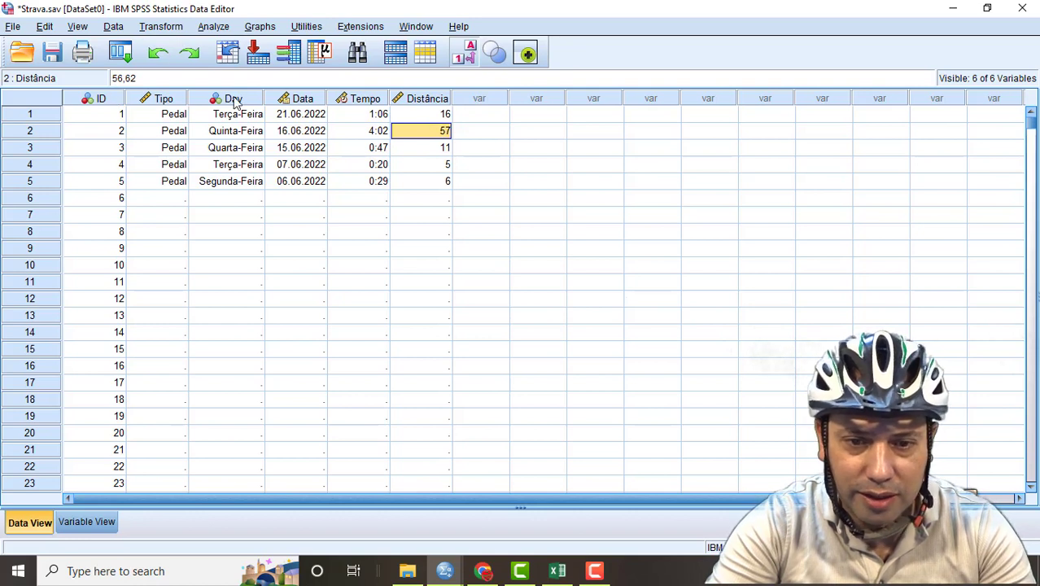
{"action": "left_click", "coordinate": [443, 115]}
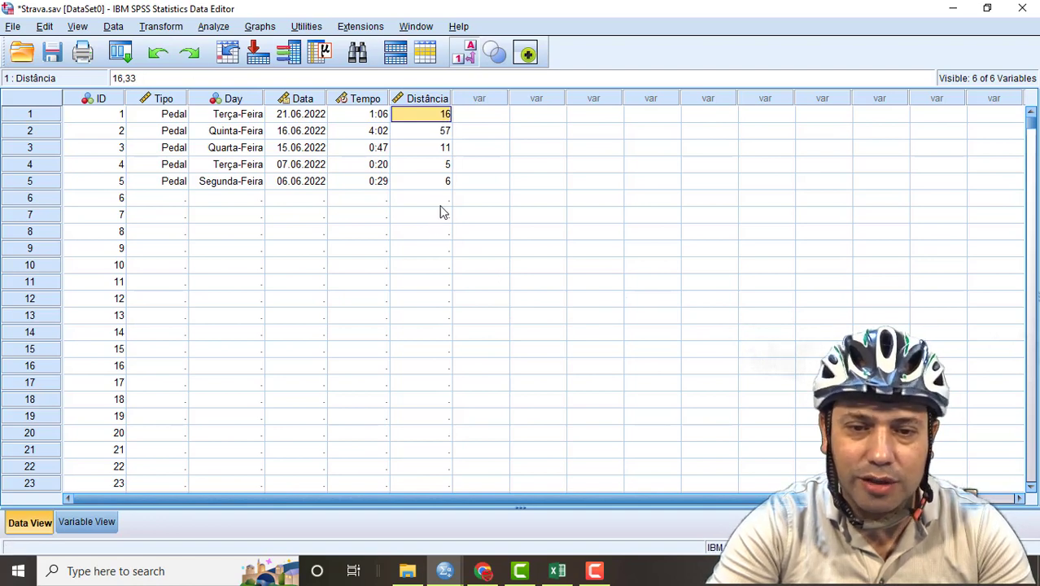
{"action": "left_click", "coordinate": [426, 167]}
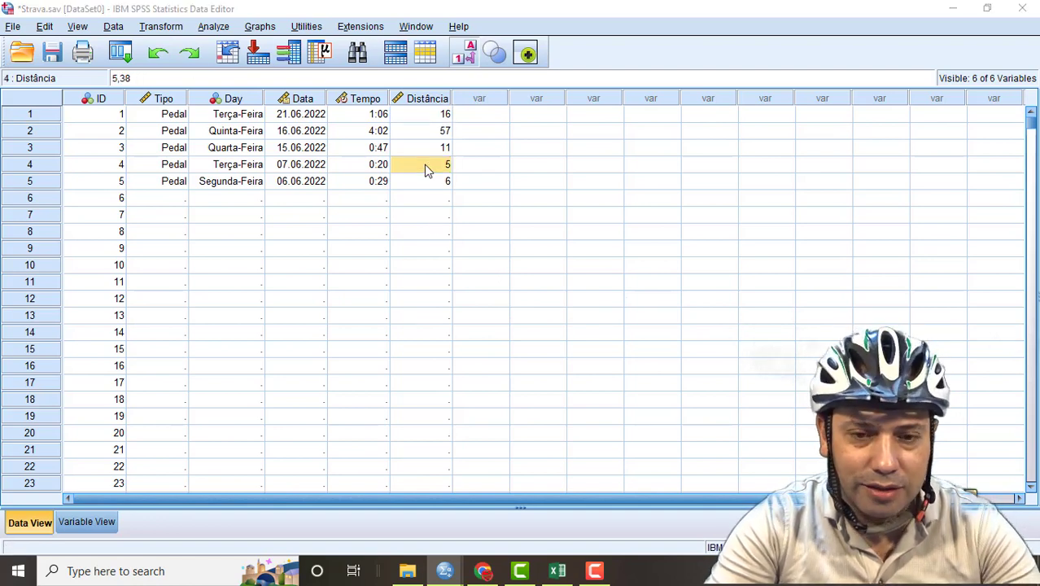
Step: Switch to Strava in Chrome and sort the activities by distance, then by date, to view the longest and earliest ones
{"action": "key", "text": "alt+Tab"}
{"action": "left_click", "coordinate": [571, 140]}
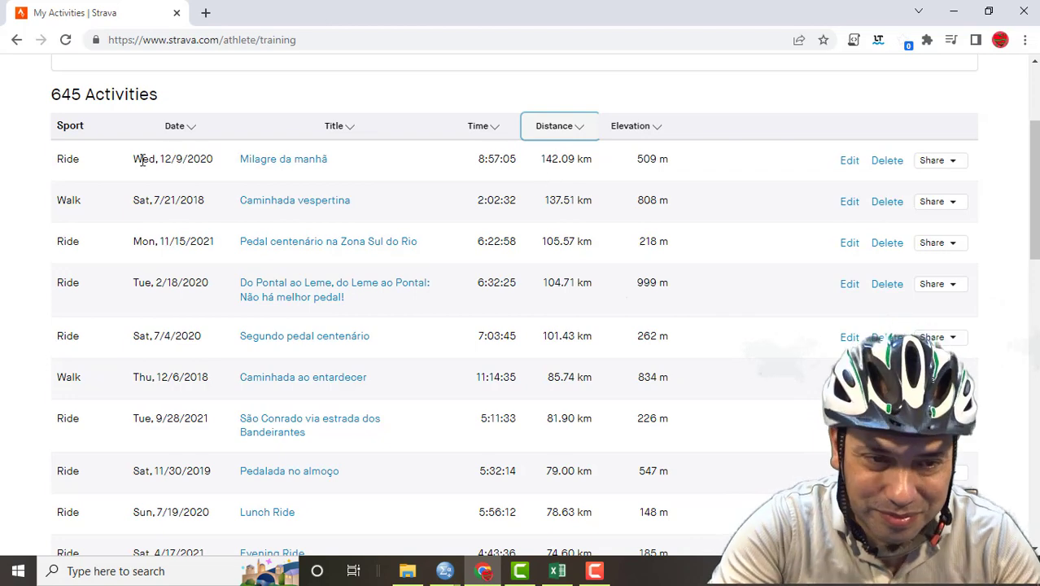
{"action": "left_click", "coordinate": [158, 130]}
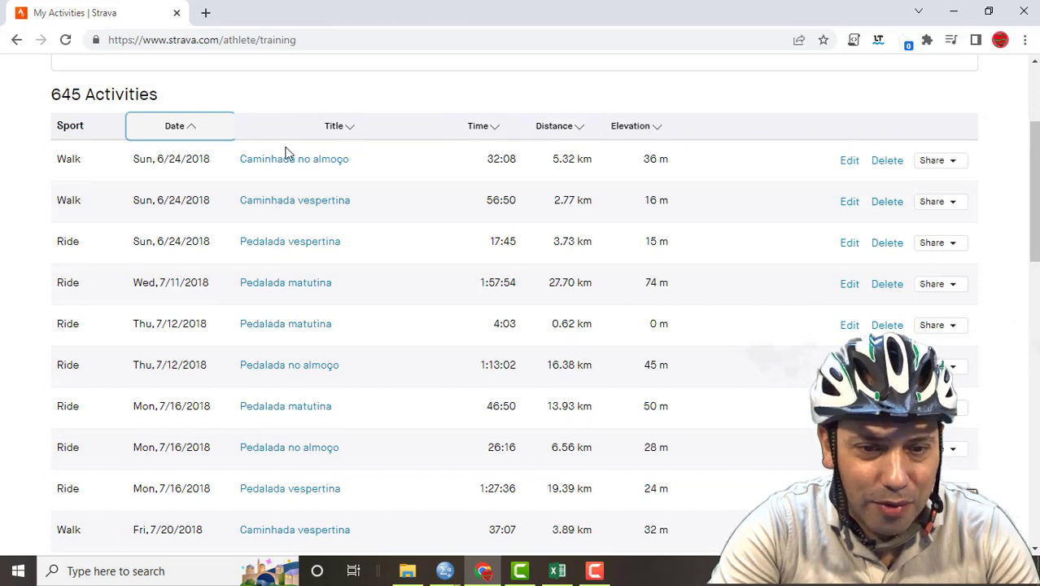
{"action": "scroll", "coordinate": [284, 153], "scroll_direction": "down", "scroll_amount": 1}
{"action": "scroll", "coordinate": [285, 153], "scroll_direction": "up", "scroll_amount": 1}
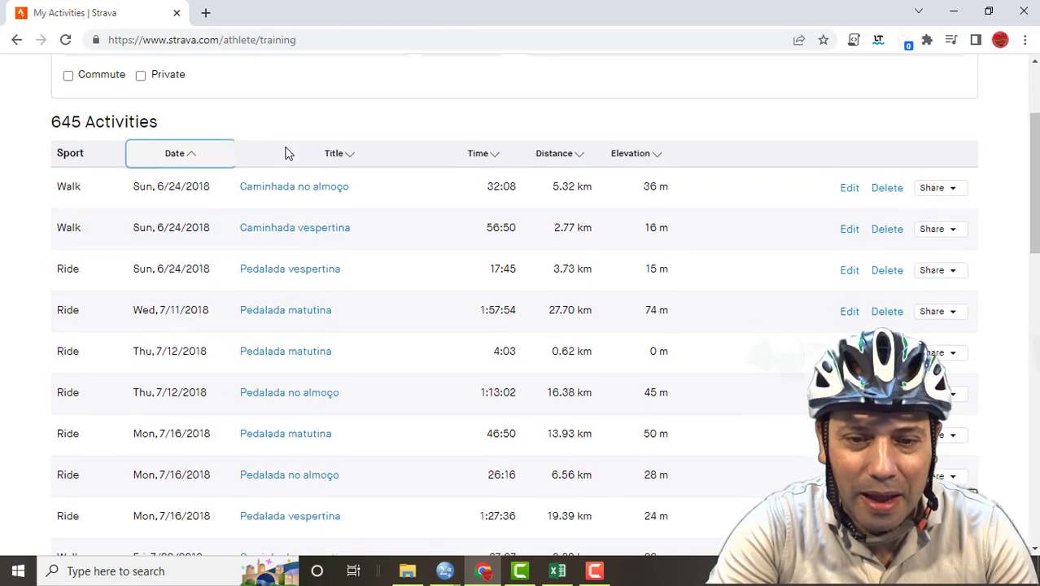
{"action": "scroll", "coordinate": [285, 153], "scroll_direction": "up", "scroll_amount": 1}
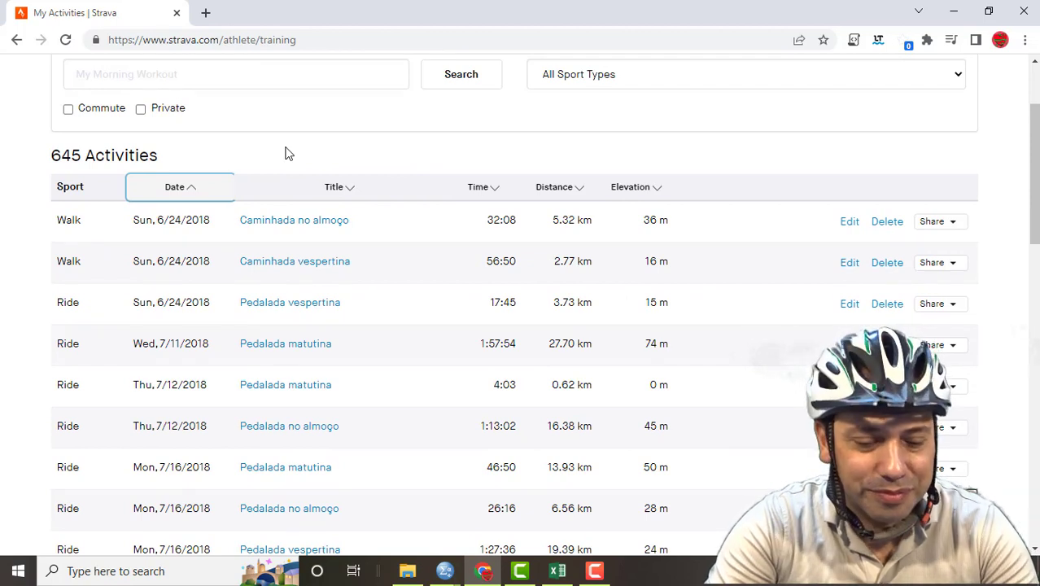
{"action": "key", "text": "alt"}
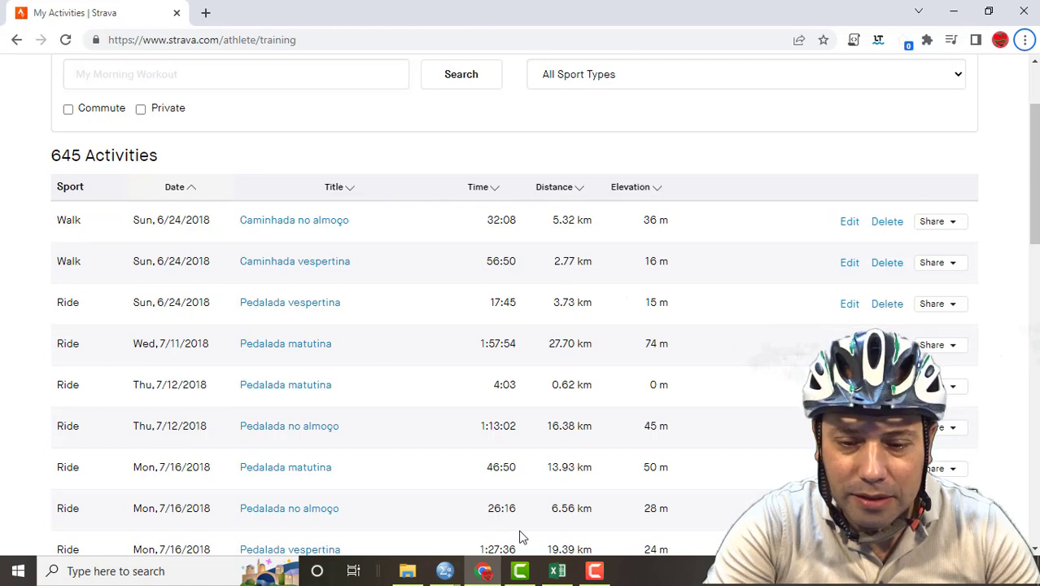
Step: Return to SPSS and set the Distância variable to 2 decimals, then show the data again
{"action": "left_click", "coordinate": [444, 570]}
{"action": "left_click", "coordinate": [377, 485]}
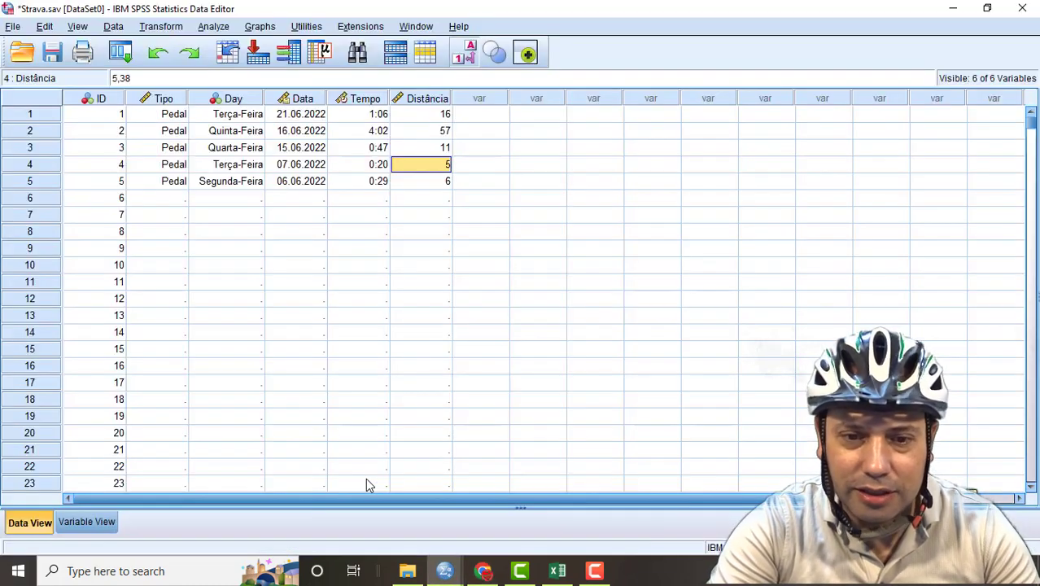
{"action": "key", "text": "Down"}
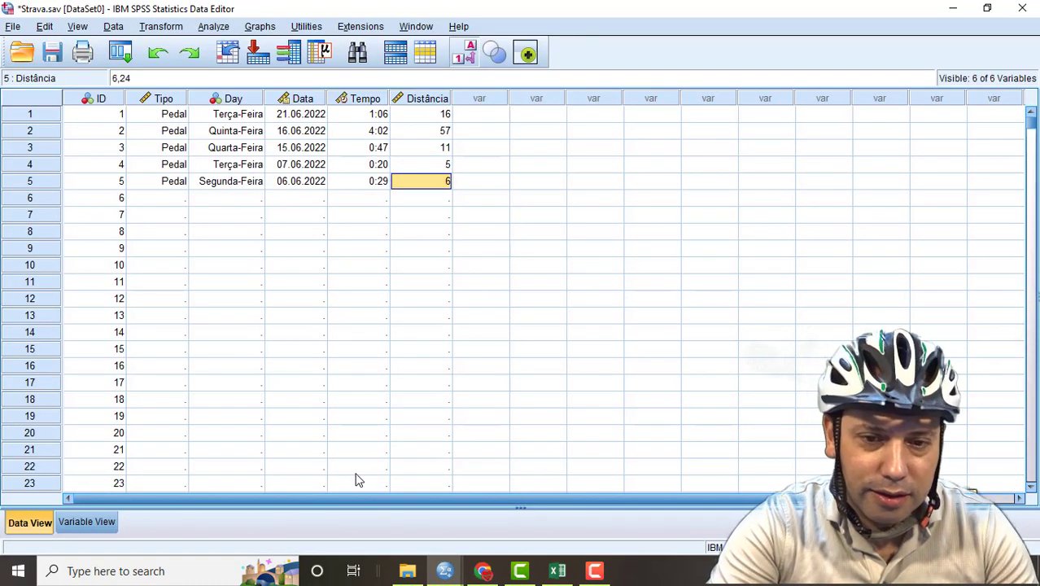
{"action": "left_click", "coordinate": [87, 522]}
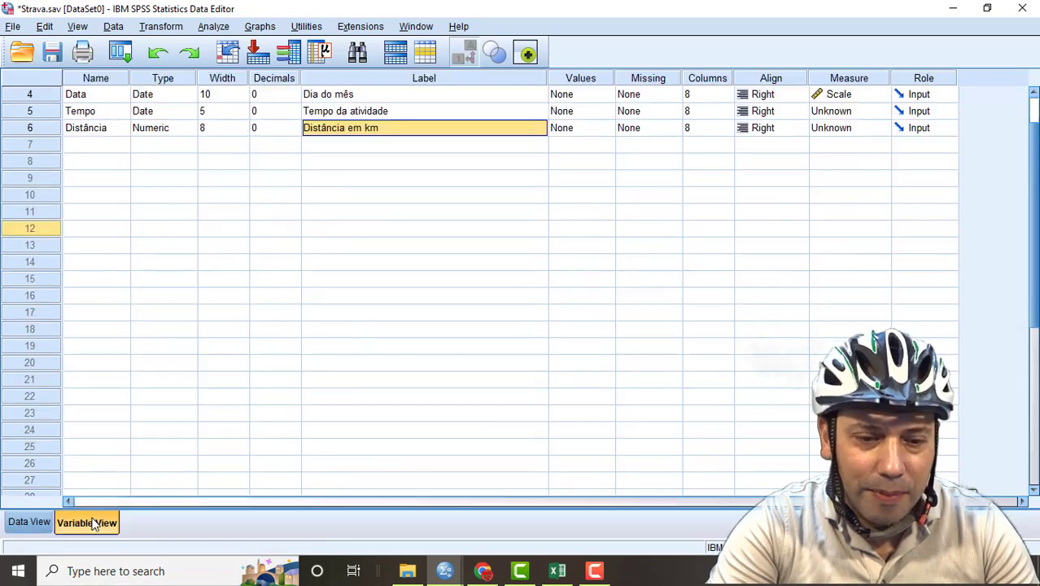
{"action": "left_click", "coordinate": [255, 128]}
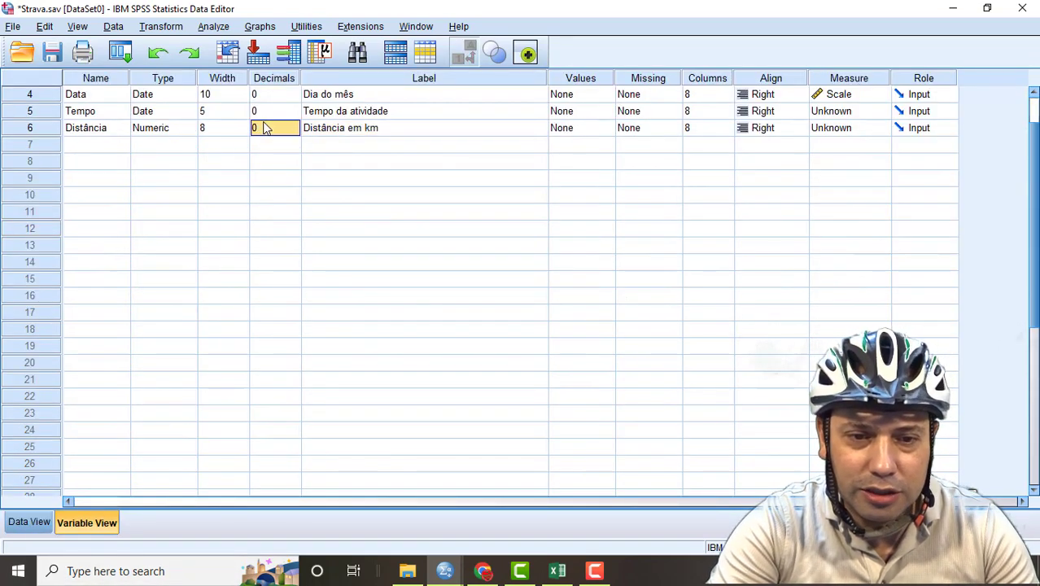
{"action": "left_click", "coordinate": [261, 126]}
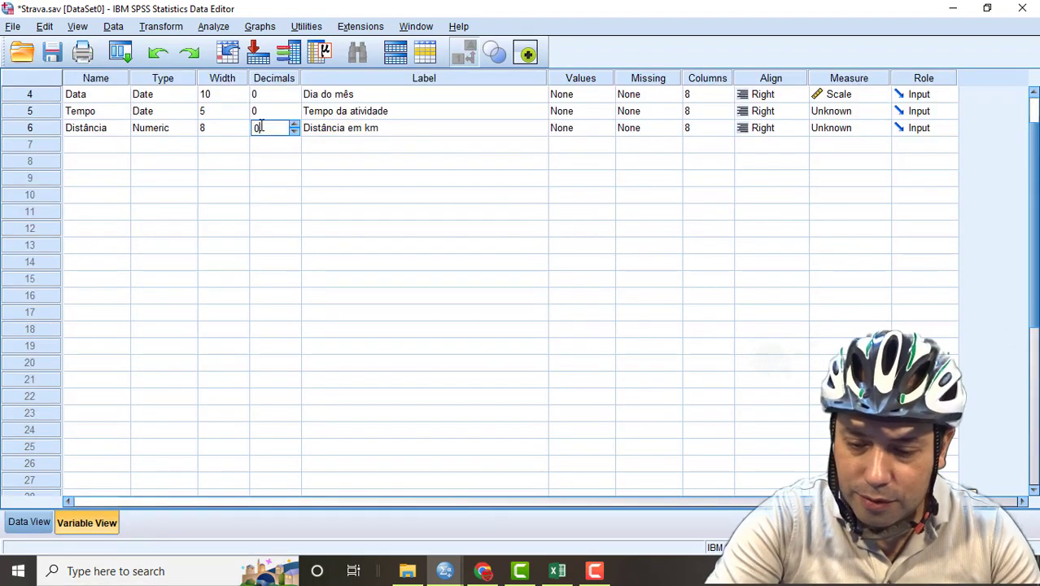
{"action": "type", "text": "2"}
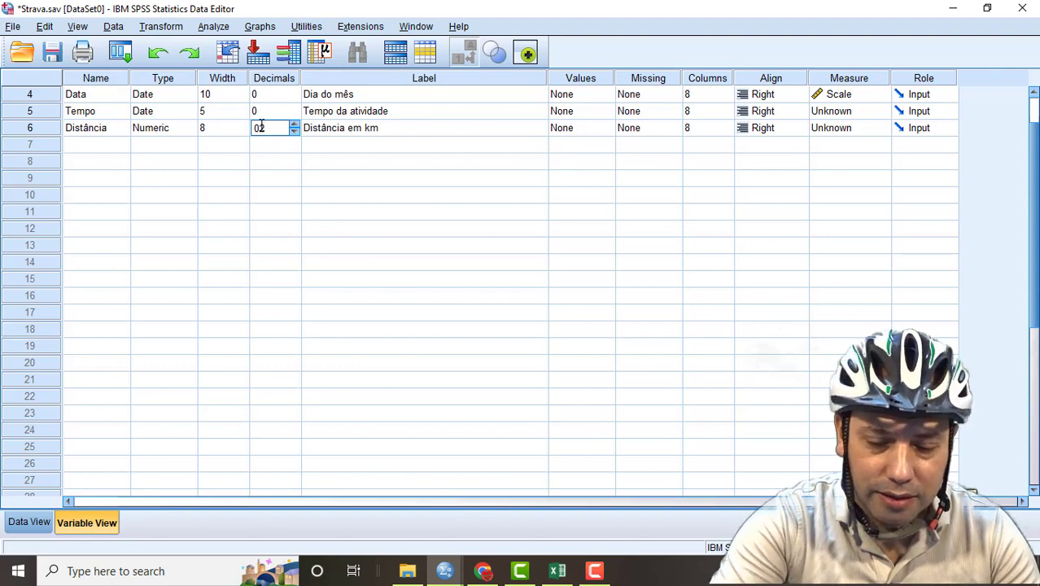
{"action": "key", "text": "Tab"}
{"action": "key", "text": "Down"}
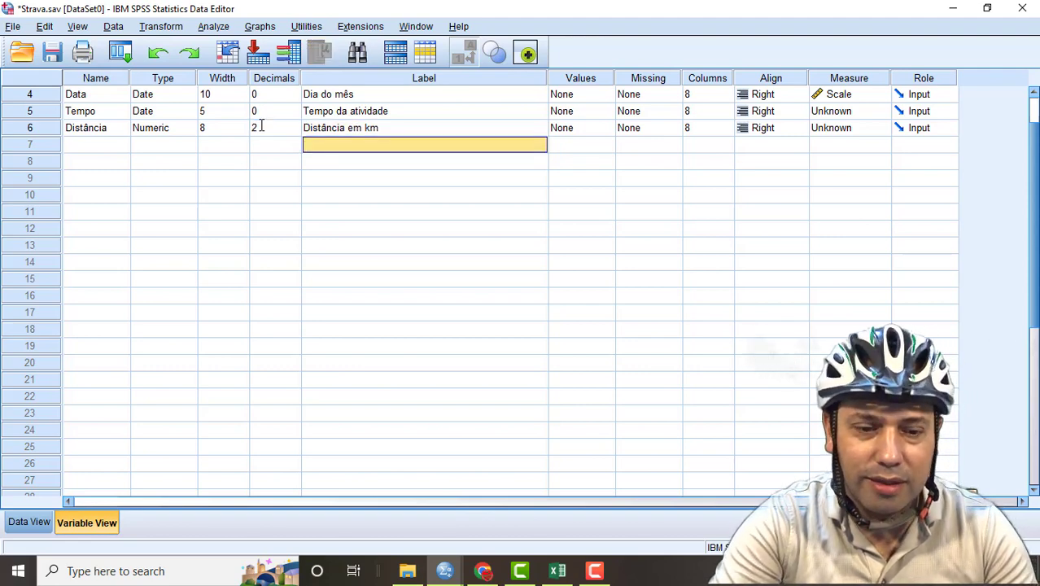
{"action": "left_click", "coordinate": [16, 526]}
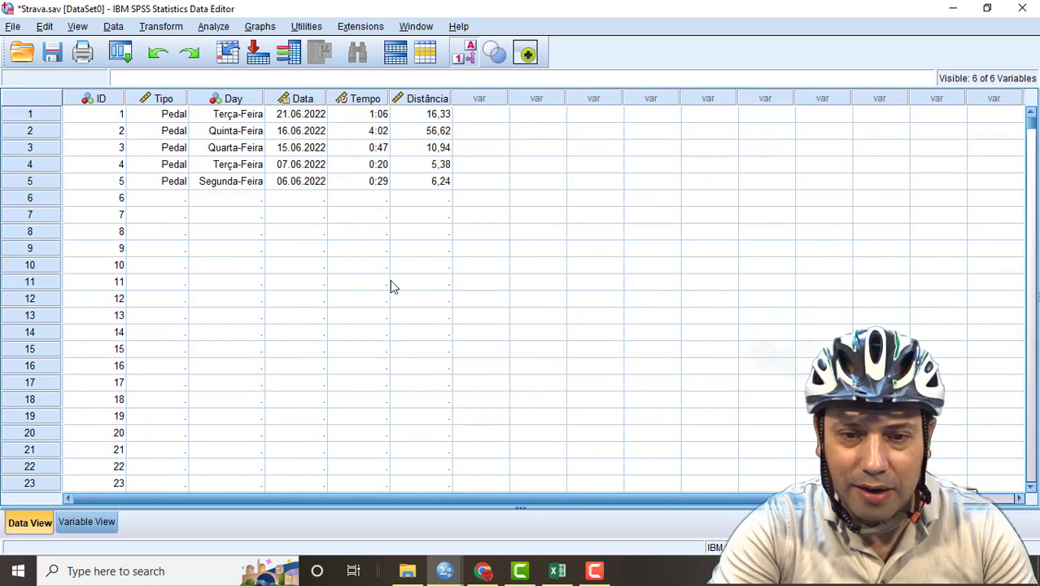
Step: Review the Distância values of activities 1 to 5 and the empty column beside them
{"action": "left_click", "coordinate": [458, 222]}
{"action": "key", "text": "Up"}
{"action": "key", "text": "Left"}
{"action": "key", "text": "Up"}
{"action": "key", "text": "Up"}
{"action": "key", "text": "Up"}
{"action": "key", "text": "Up"}
{"action": "key", "text": "Up"}
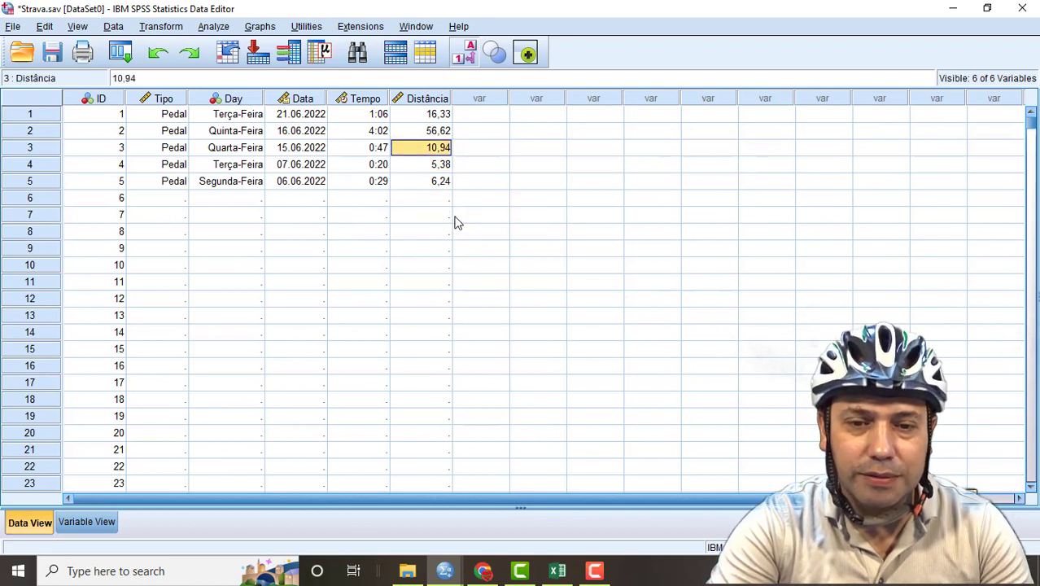
{"action": "key", "text": "Right"}
{"action": "key", "text": "Right"}
{"action": "key", "text": "Left"}
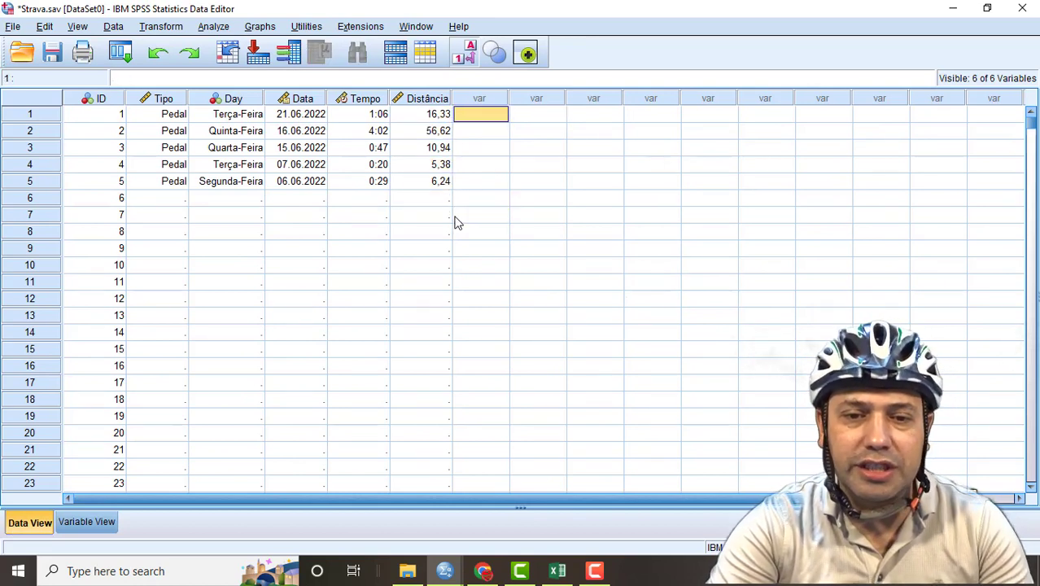
{"action": "key", "text": "Left"}
{"action": "key", "text": "Right"}
{"action": "key", "text": "Left"}
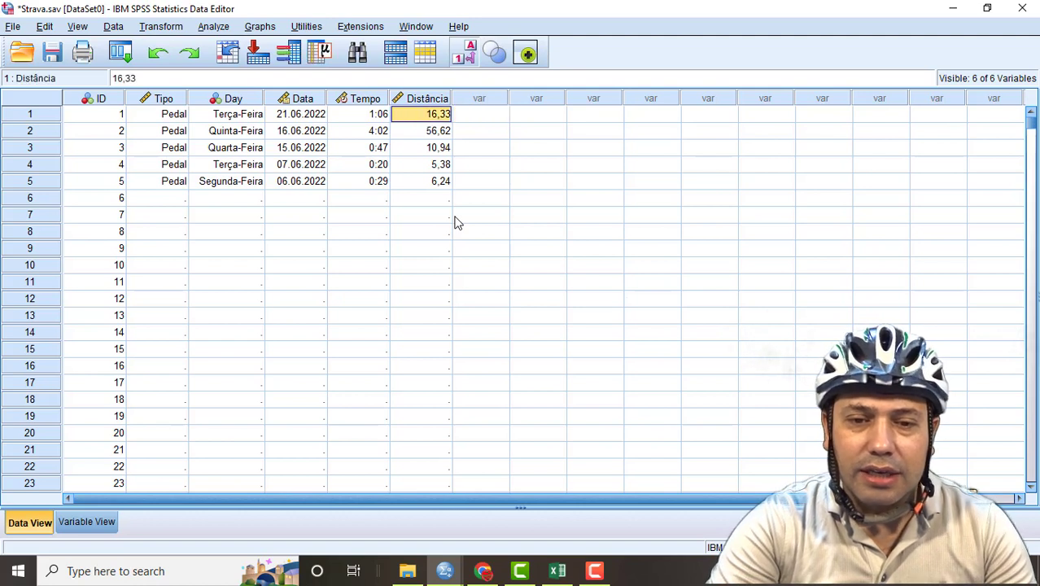
{"action": "key", "text": "Right"}
{"action": "key", "text": "Left"}
{"action": "key", "text": "Down"}
{"action": "key", "text": "Down"}
{"action": "key", "text": "Down"}
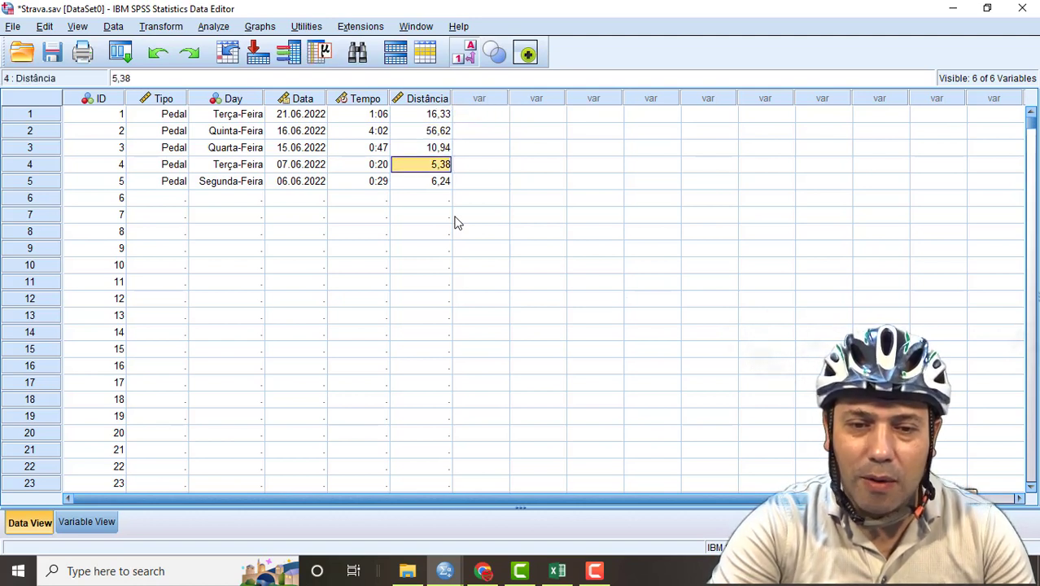
{"action": "key", "text": "Down"}
{"action": "key", "text": "Right"}
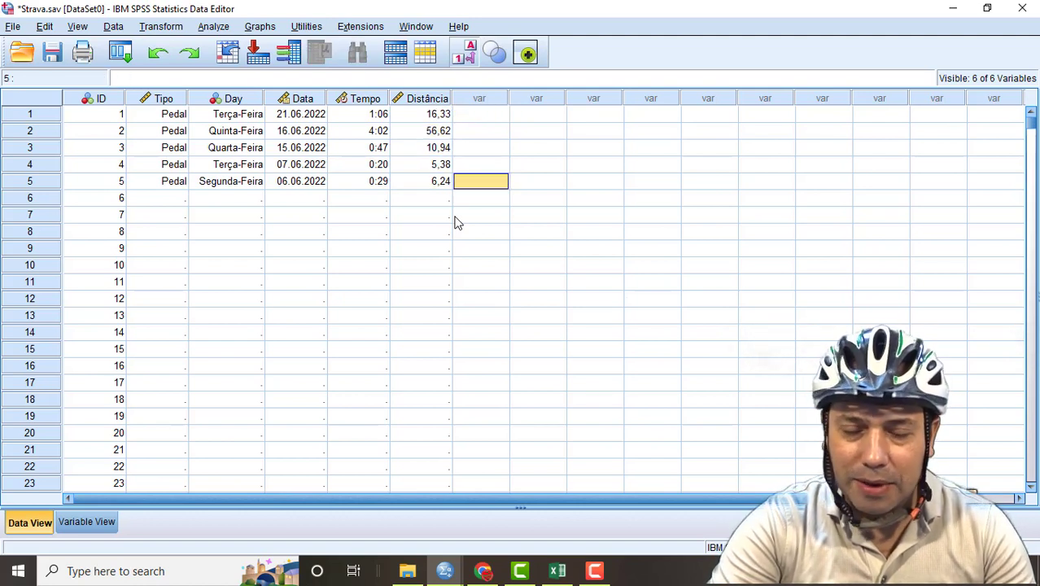
{"action": "key", "text": "Right"}
{"action": "key", "text": "Left"}
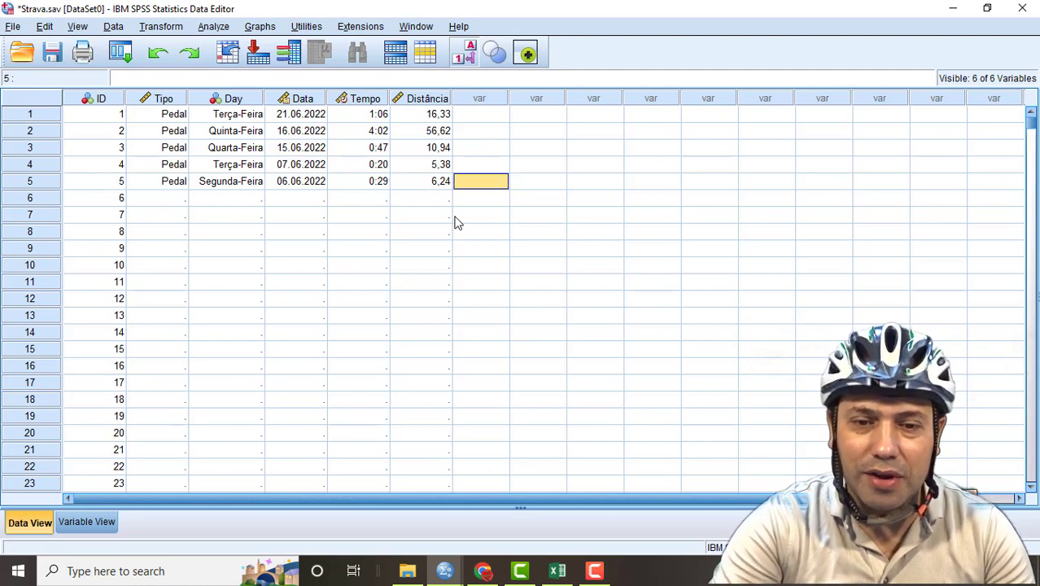
{"action": "key", "text": "Up"}
{"action": "key", "text": "Up"}
{"action": "key", "text": "Up"}
{"action": "key", "text": "Up"}
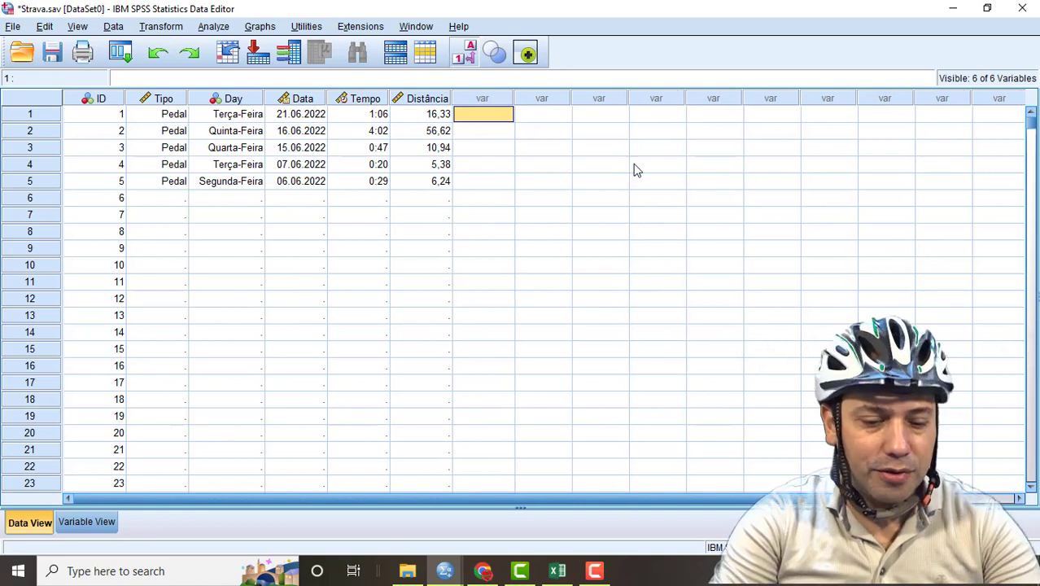
Step: Check the Elevation column of the Strava activity list in Chrome, then return to SPSS and add a seventh variable named Elevação
{"action": "key", "text": "alt+Tab"}
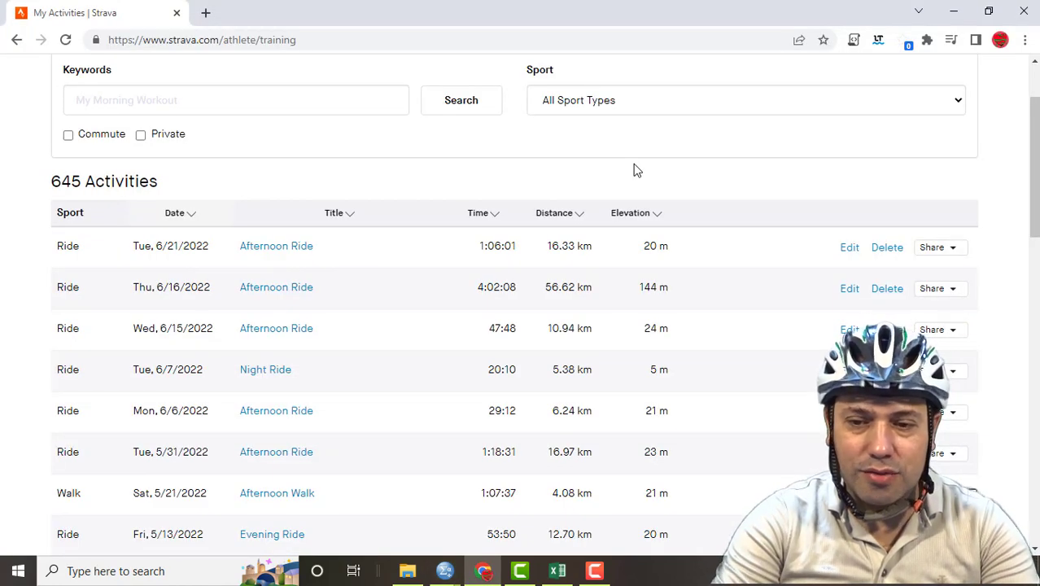
{"action": "scroll", "coordinate": [637, 170], "scroll_direction": "down", "scroll_amount": 1}
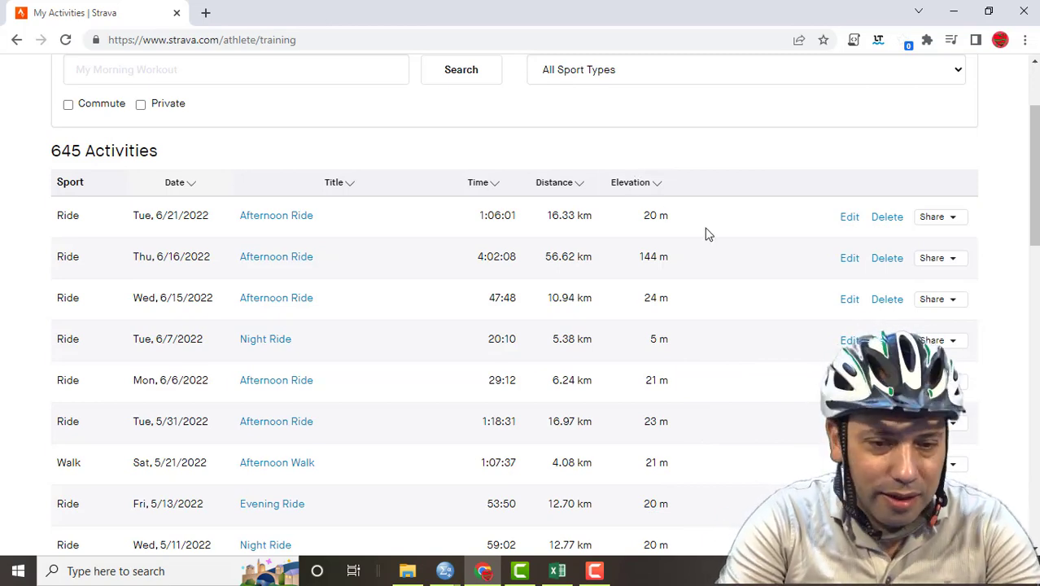
{"action": "key", "text": "alt+Tab"}
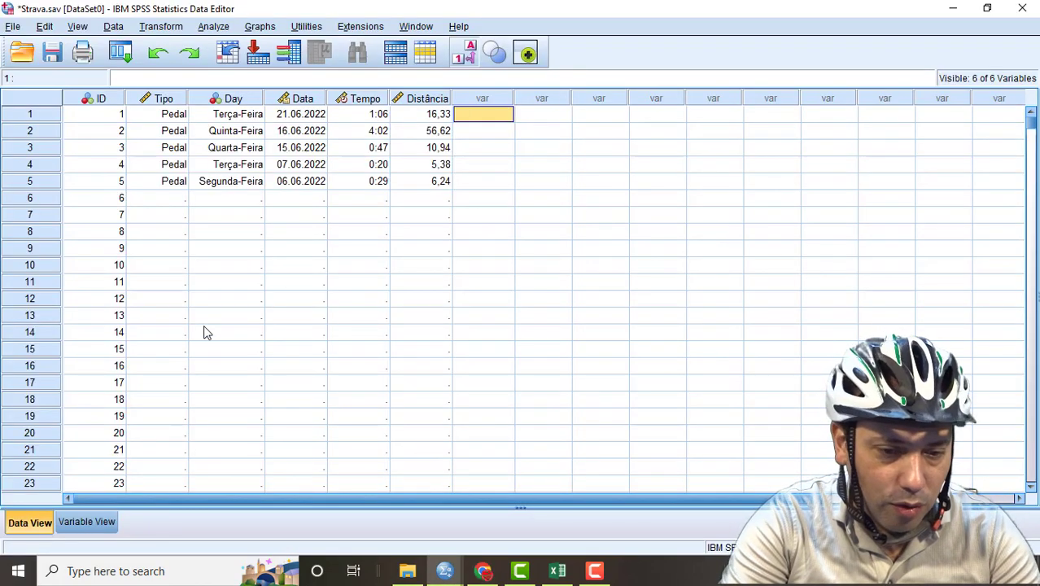
{"action": "left_click", "coordinate": [84, 522]}
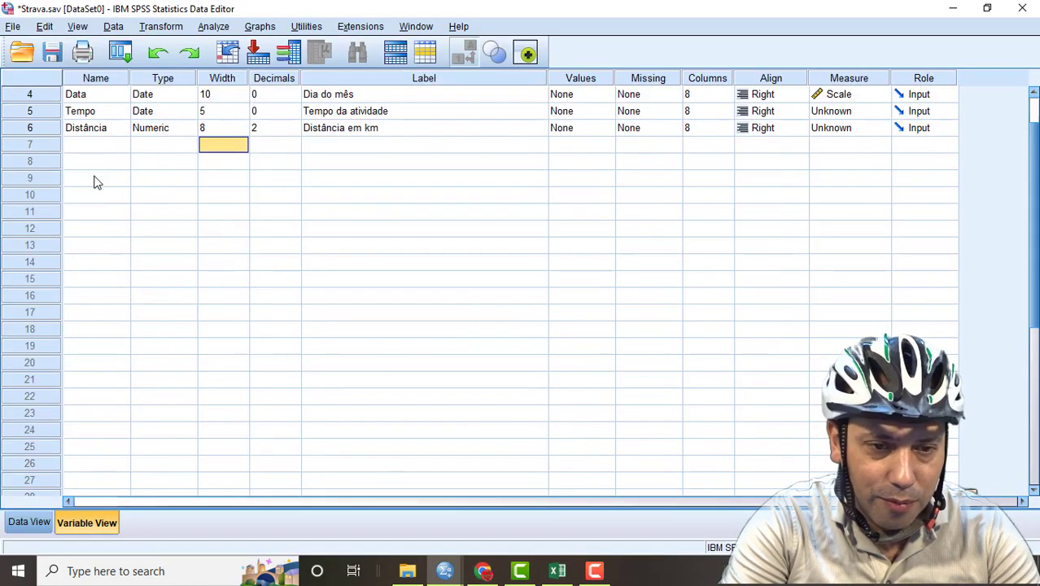
{"action": "left_click", "coordinate": [103, 146]}
{"action": "type", "text": "E"}
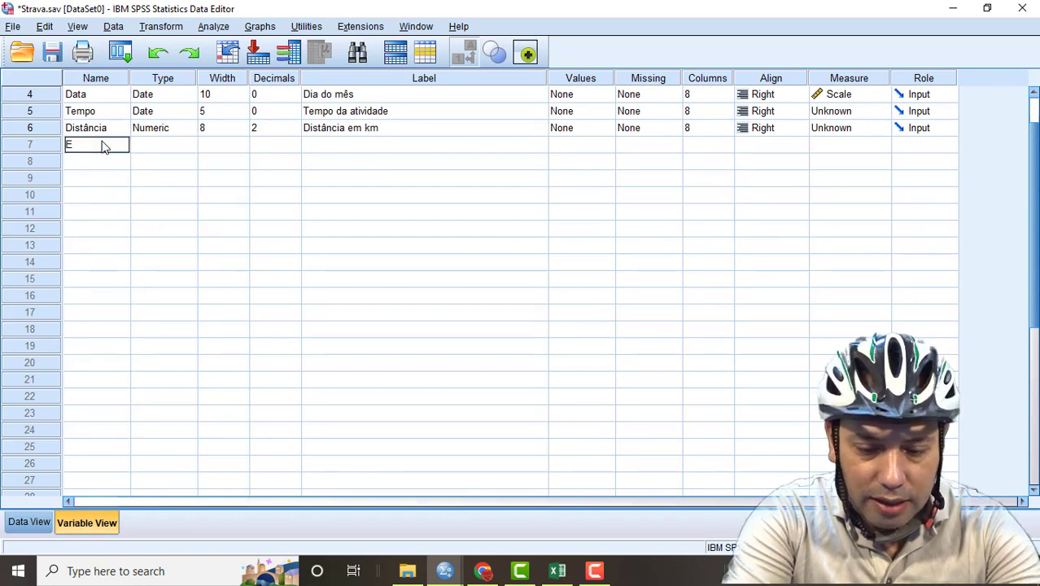
{"action": "type", "text": "levaçã"}
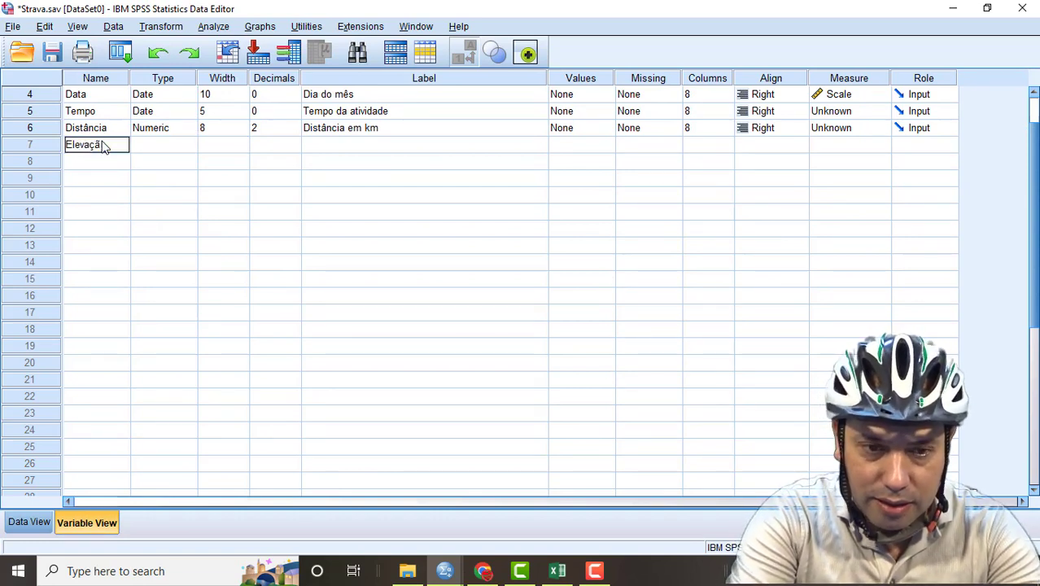
{"action": "key", "text": "Return"}
Step: Label the Elevação variable "Elevação em metros"
{"action": "key", "text": "Up"}
{"action": "key", "text": "Right"}
{"action": "key", "text": "Right"}
{"action": "key", "text": "Right"}
{"action": "key", "text": "Right"}
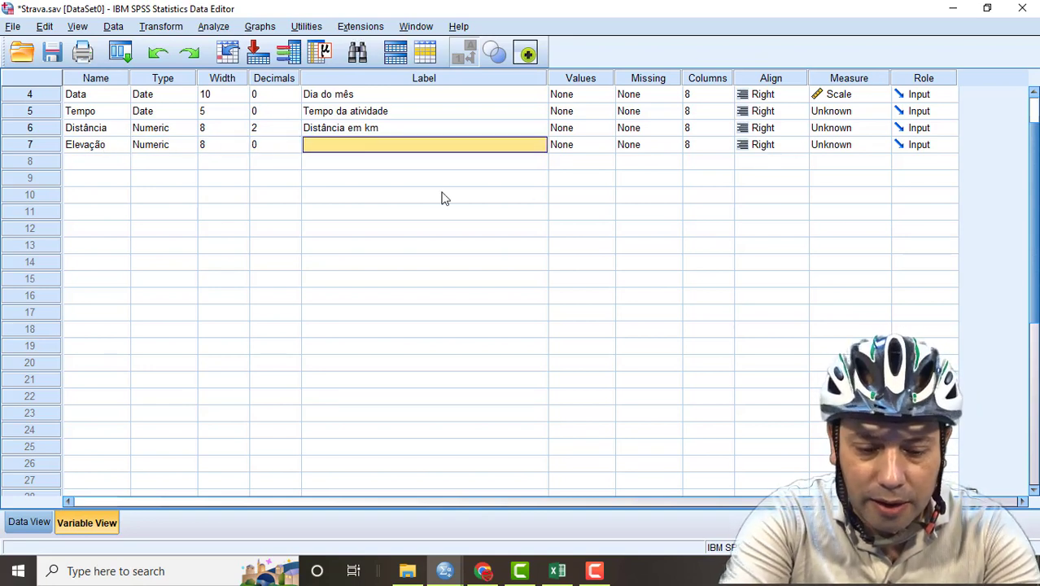
{"action": "type", "text": "Elevaç"}
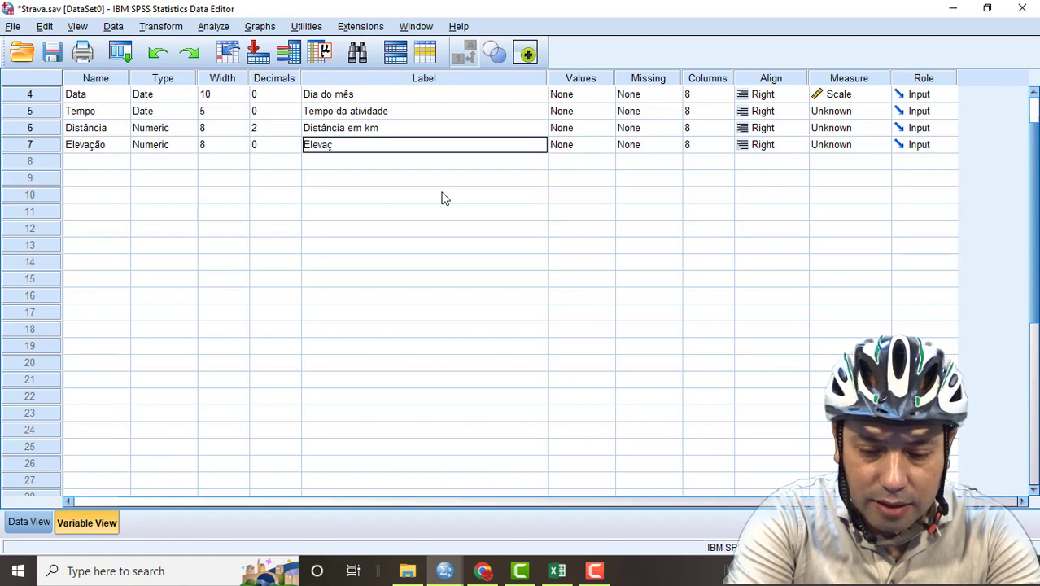
{"action": "type", "text": "ão e"}
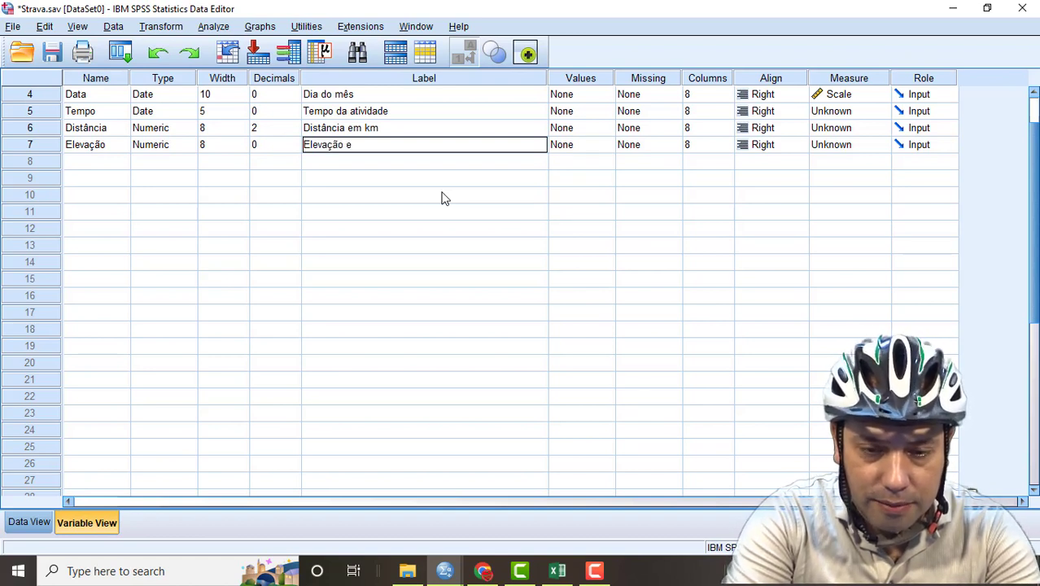
{"action": "type", "text": " m"}
{"action": "key", "text": "BackSpace"}
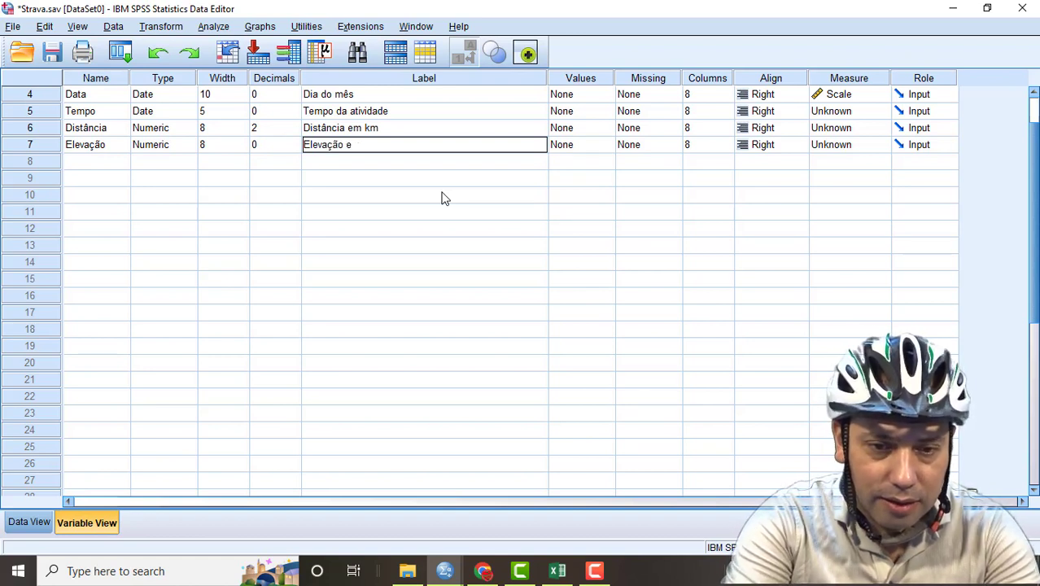
{"action": "type", "text": "m metros"}
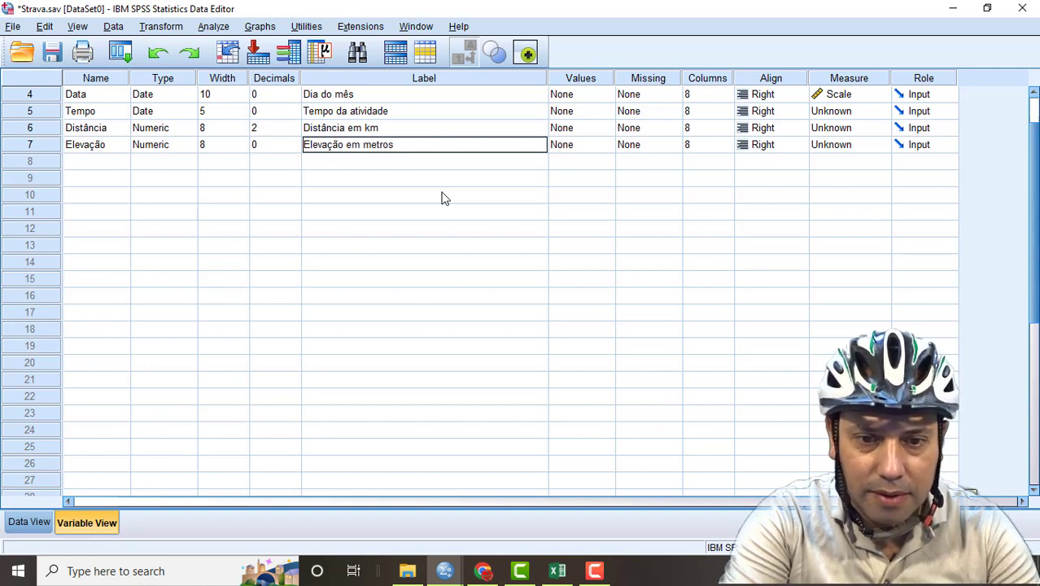
{"action": "key", "text": "Return"}
{"action": "key", "text": "Up"}
{"action": "key", "text": "Left"}
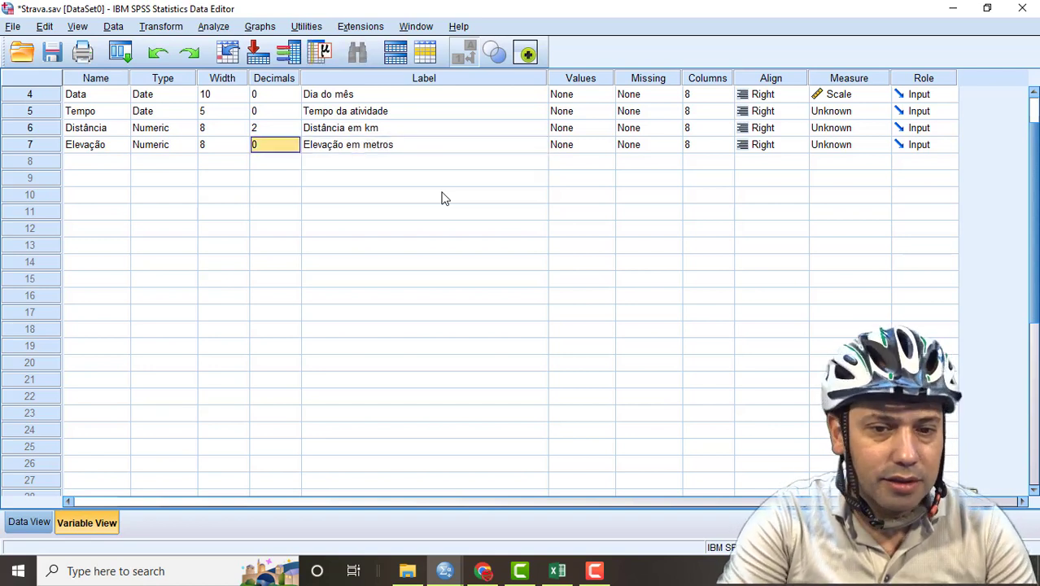
{"action": "key", "text": "Left"}
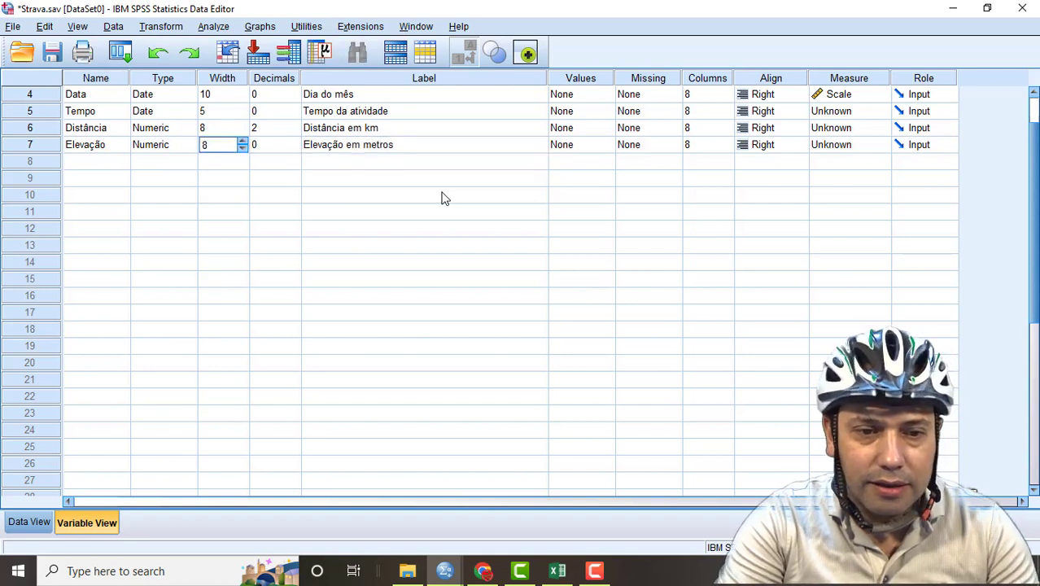
{"action": "left_click", "coordinate": [80, 146]}
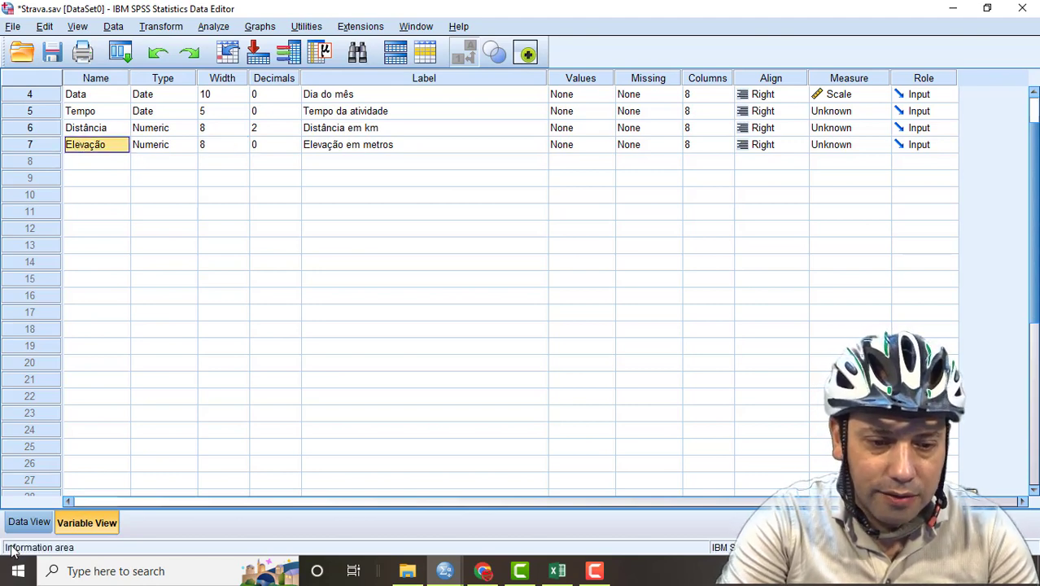
Step: Look up the elevations in Strava and enter 20 and 144 as the Elevação of activities 1 and 2 in SPSS
{"action": "left_click", "coordinate": [24, 525]}
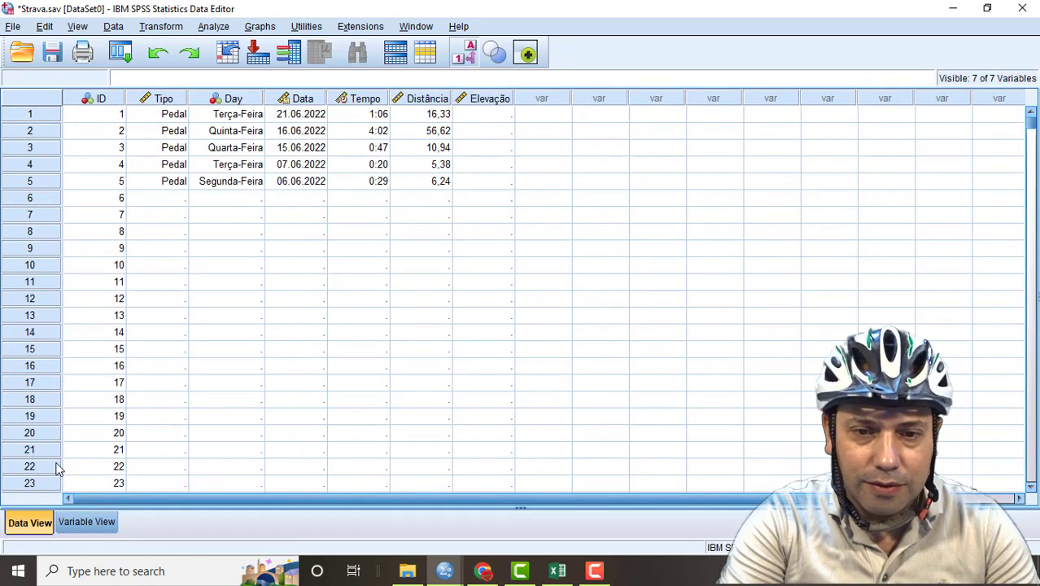
{"action": "left_click", "coordinate": [488, 114]}
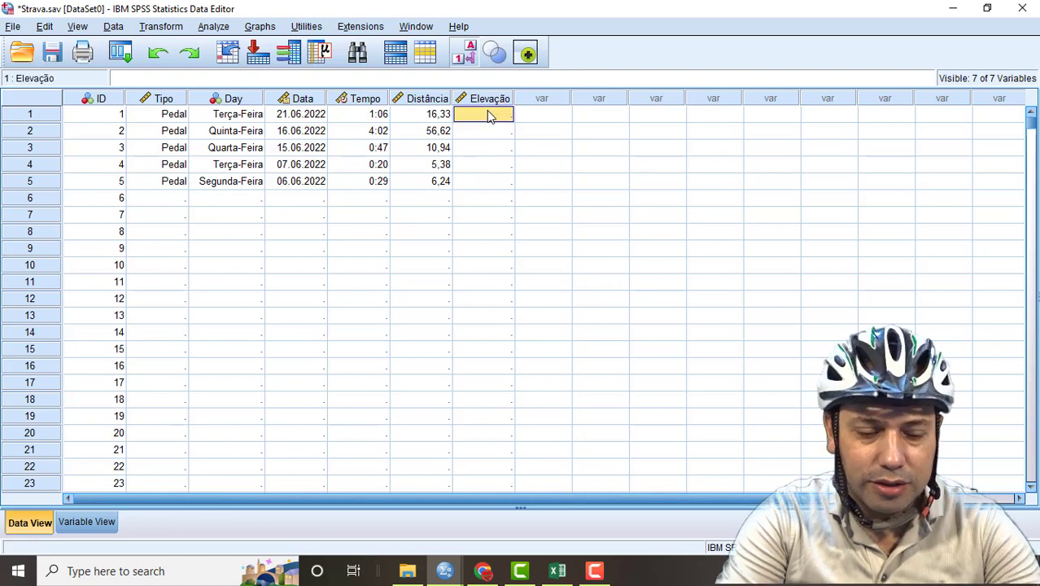
{"action": "key", "text": "alt+Tab"}
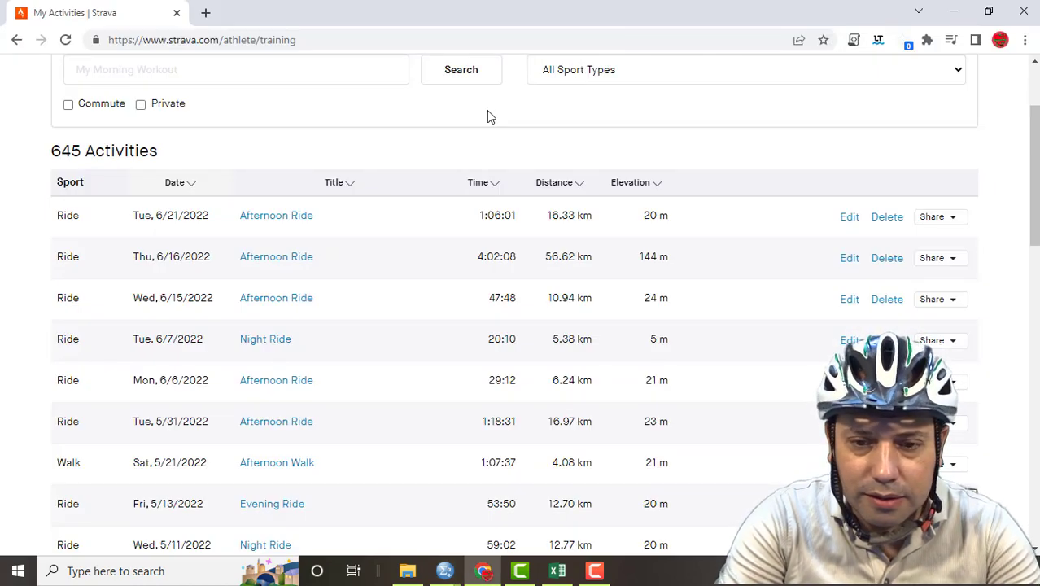
{"action": "key", "text": "alt+Tab"}
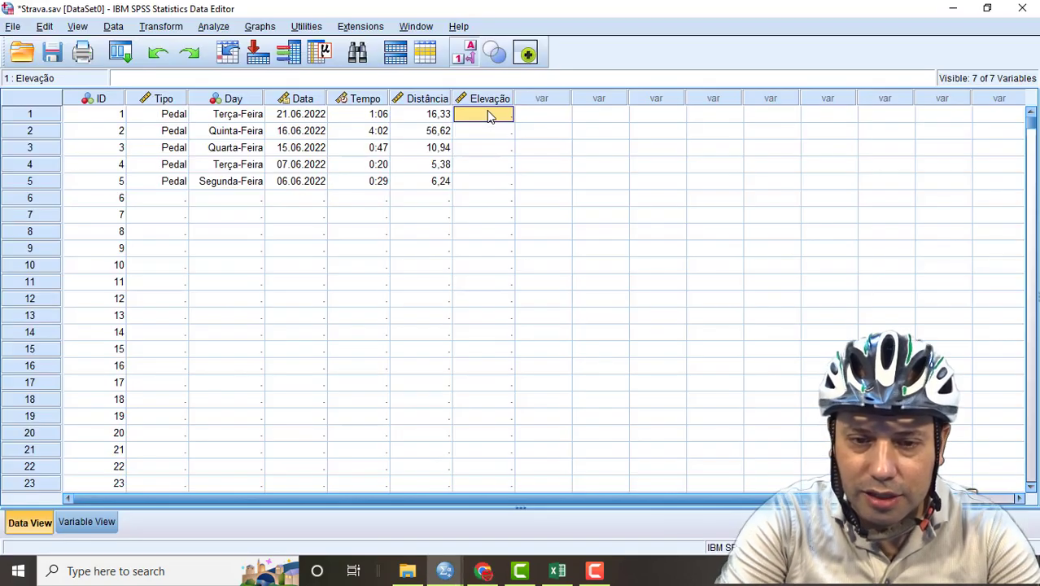
{"action": "type", "text": "20"}
{"action": "key", "text": "Return"}
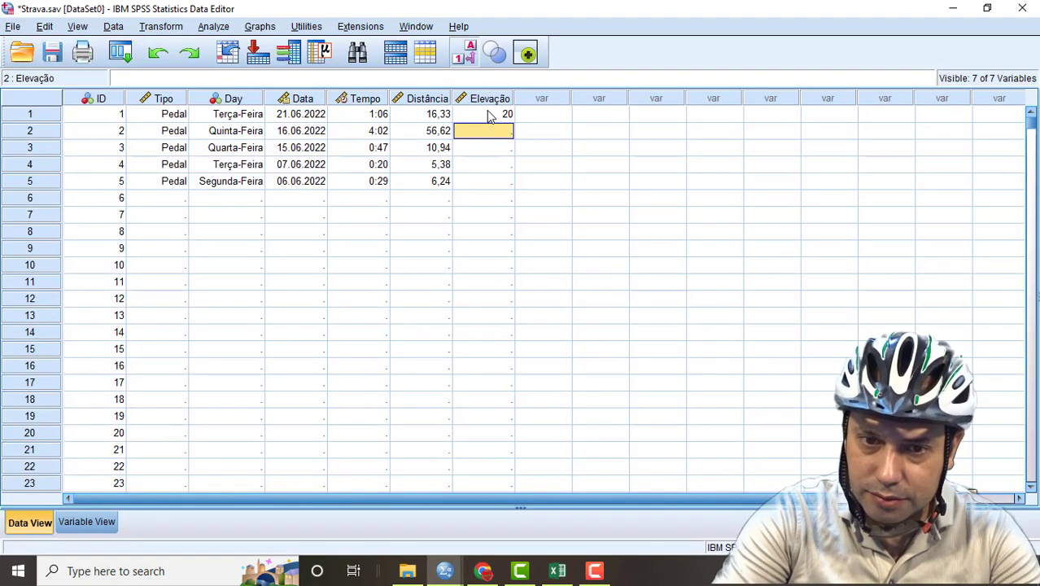
{"action": "type", "text": "1"}
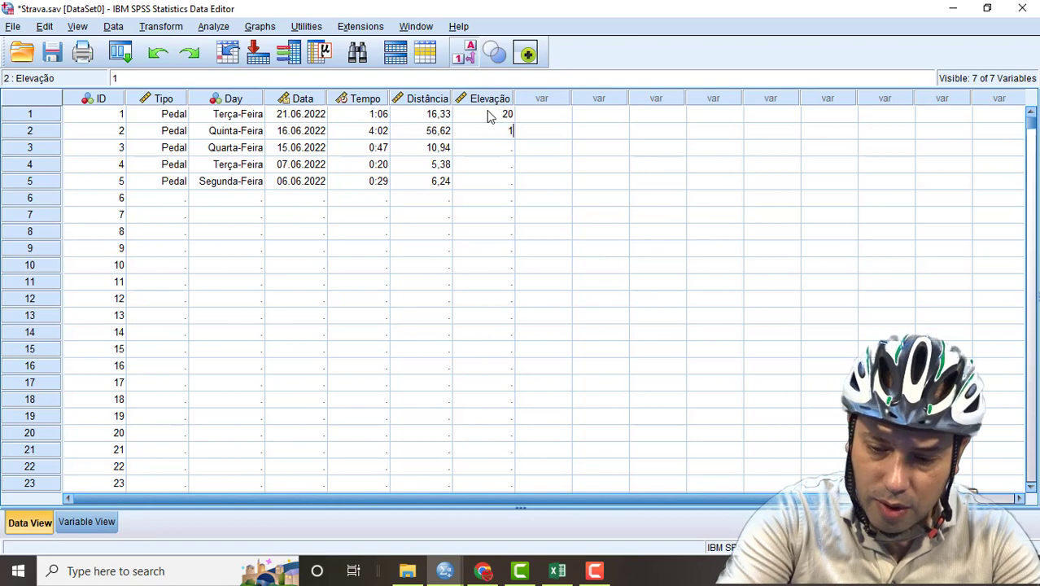
{"action": "type", "text": "44"}
{"action": "key", "text": "Return"}
Step: Consult Strava again and enter 24, 5 and 21 as the Elevação of activities 3, 4 and 5 in SPSS
{"action": "key", "text": "alt+Tab"}
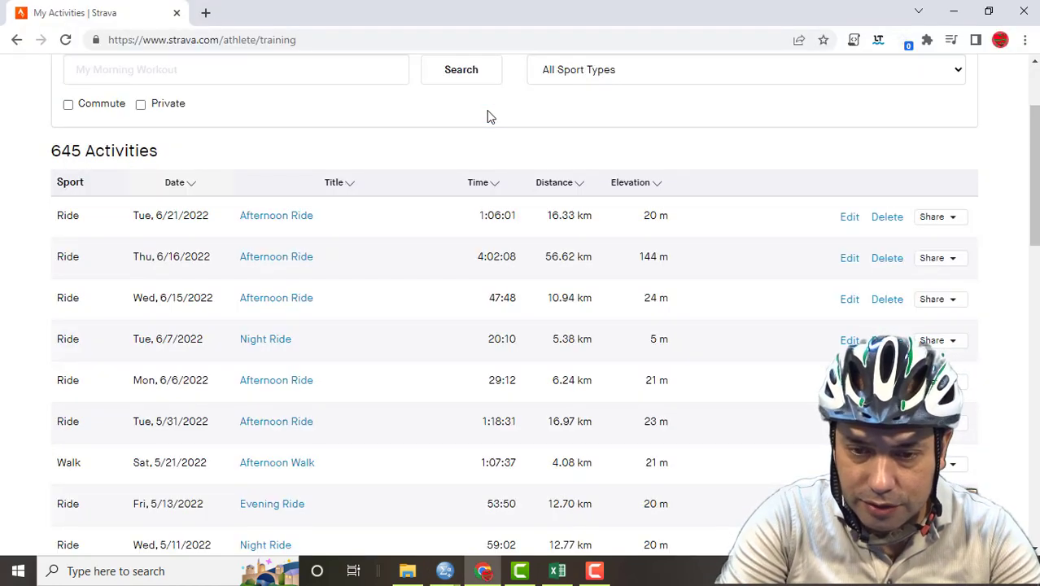
{"action": "key", "text": "alt+Tab"}
{"action": "type", "text": "24"}
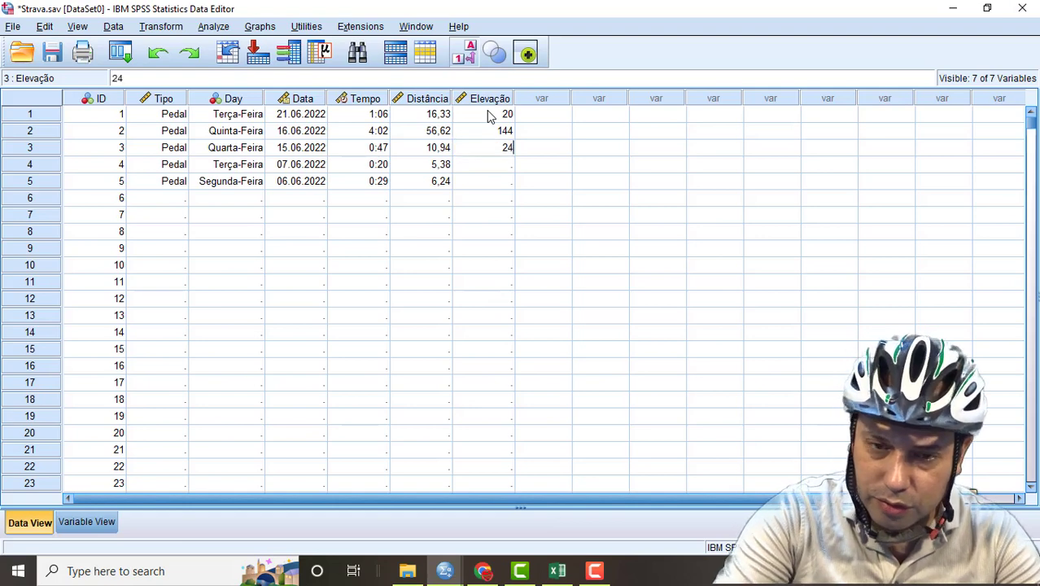
{"action": "key", "text": "Return"}
{"action": "type", "text": "5"}
{"action": "key", "text": "Return"}
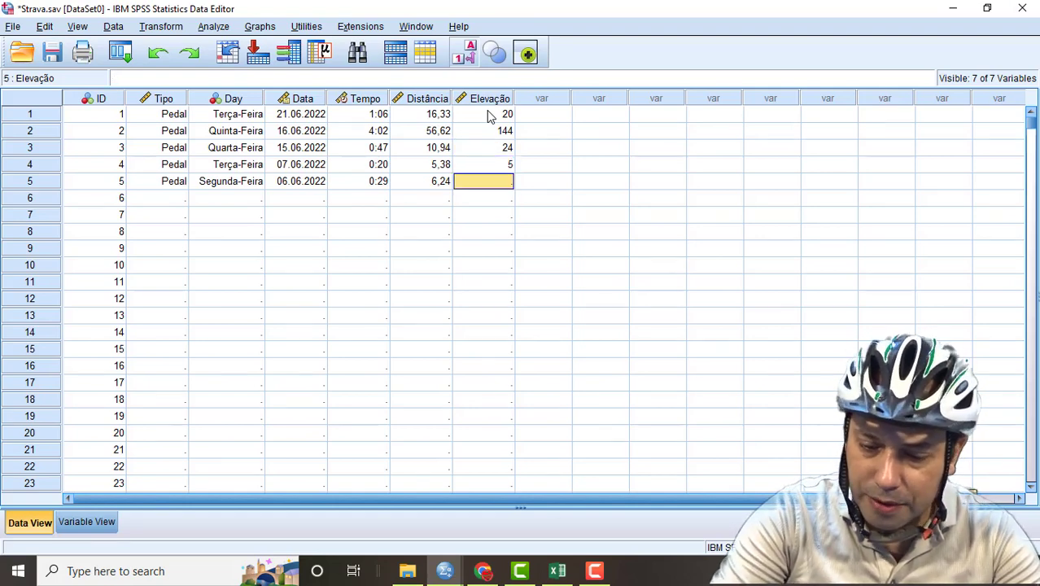
{"action": "type", "text": "21"}
{"action": "key", "text": "Return"}
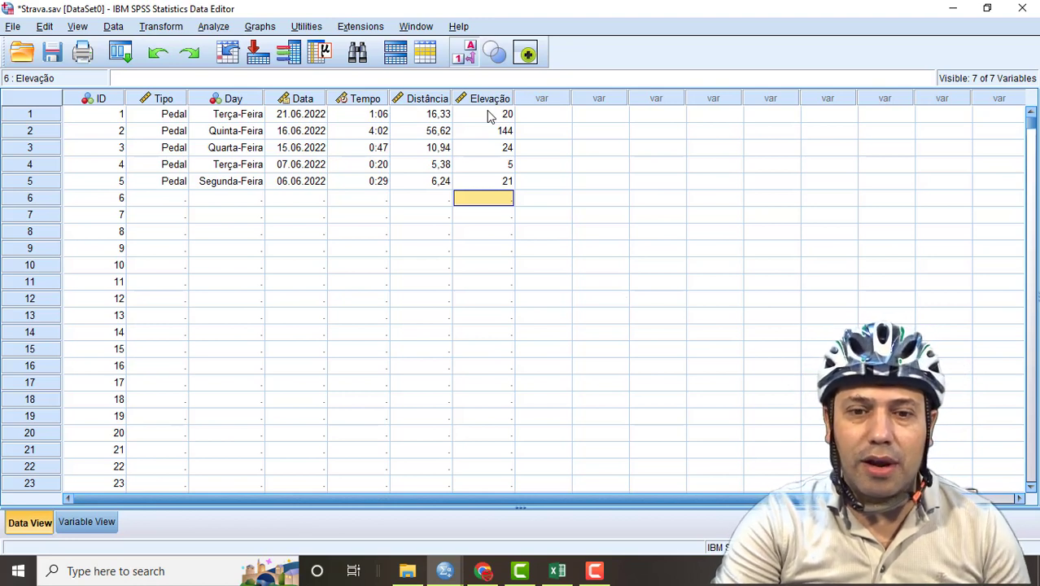
Step: Review the empty column beside Elevação and the Strava activity list in Chrome for remaining fields, then return to SPSS
{"action": "key", "text": "Right"}
{"action": "key", "text": "Up"}
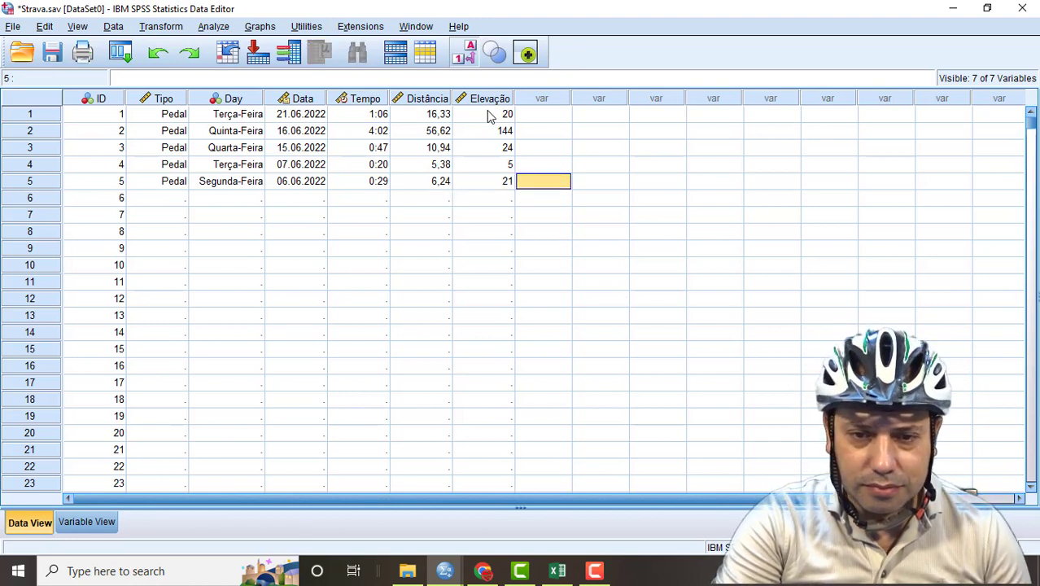
{"action": "key", "text": "Up"}
{"action": "key", "text": "Up"}
{"action": "key", "text": "Up"}
{"action": "key", "text": "Up"}
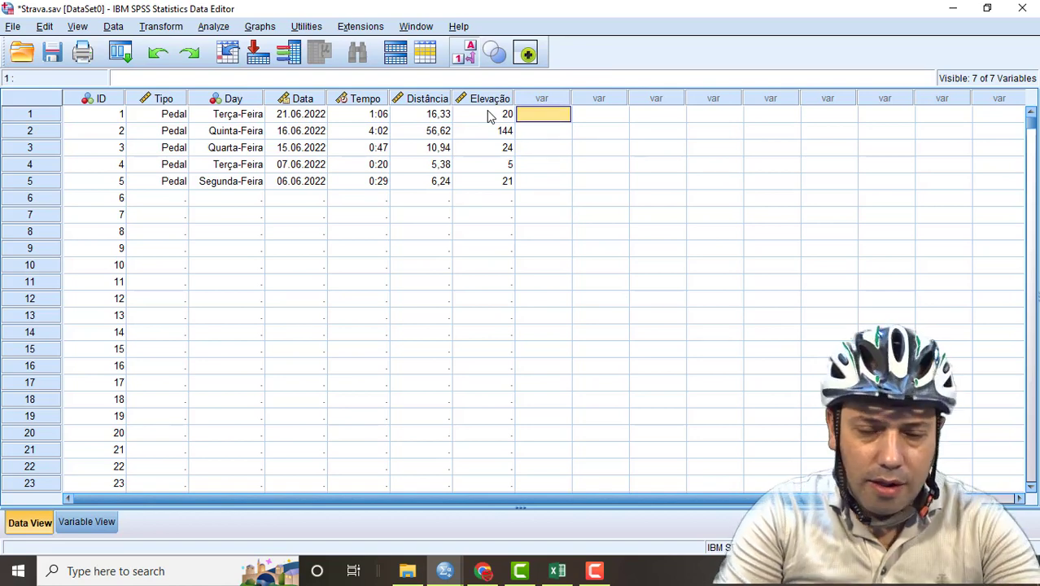
{"action": "key", "text": "alt+Tab"}
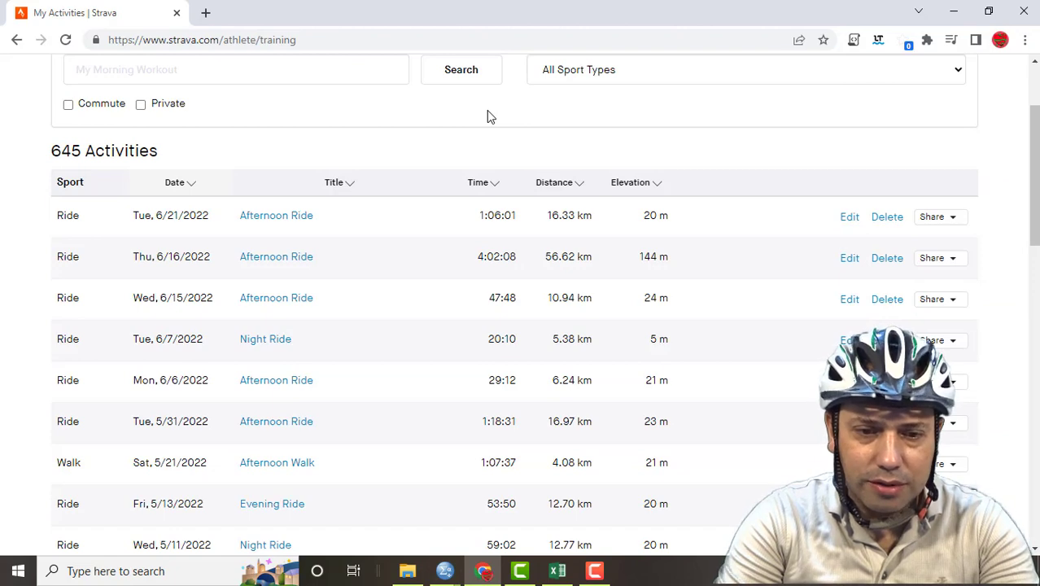
{"action": "scroll", "coordinate": [487, 112], "scroll_direction": "down", "scroll_amount": 1}
{"action": "scroll", "coordinate": [486, 111], "scroll_direction": "up", "scroll_amount": 1}
{"action": "key", "text": "alt+Tab"}
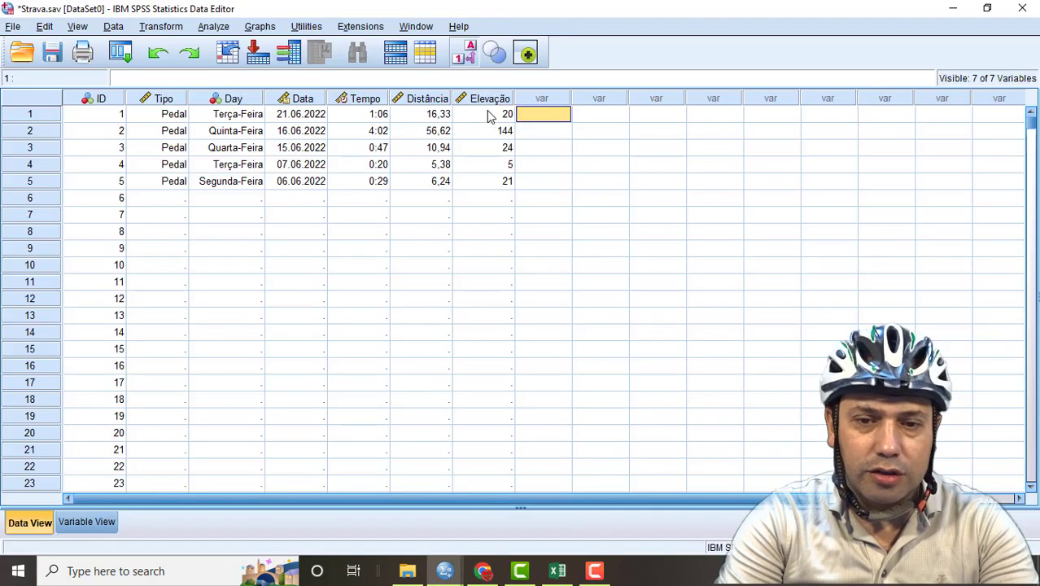
Step: Add an eighth variable named Titulo below Elevação
{"action": "left_click", "coordinate": [545, 100]}
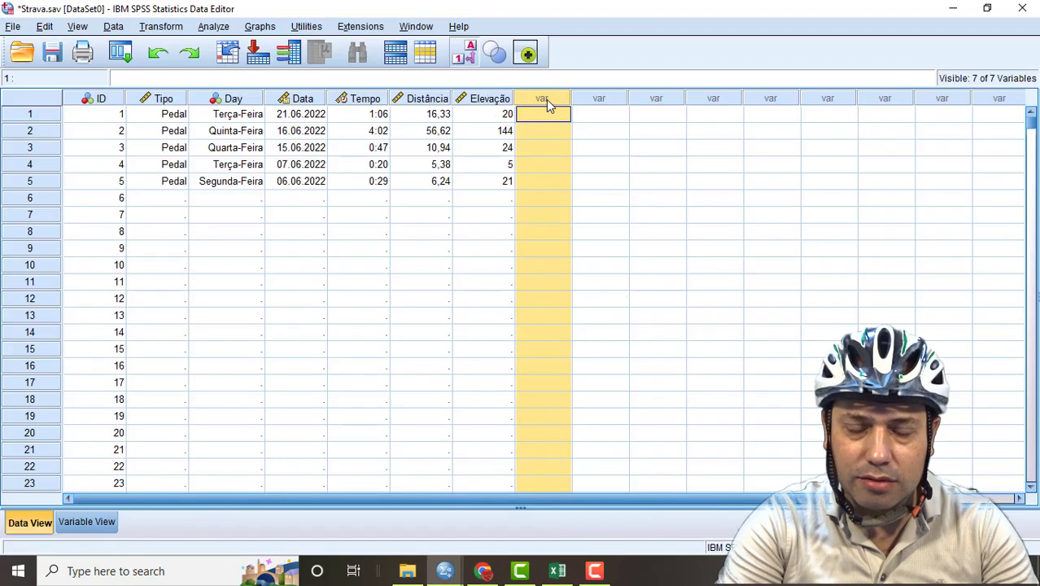
{"action": "left_click", "coordinate": [103, 525]}
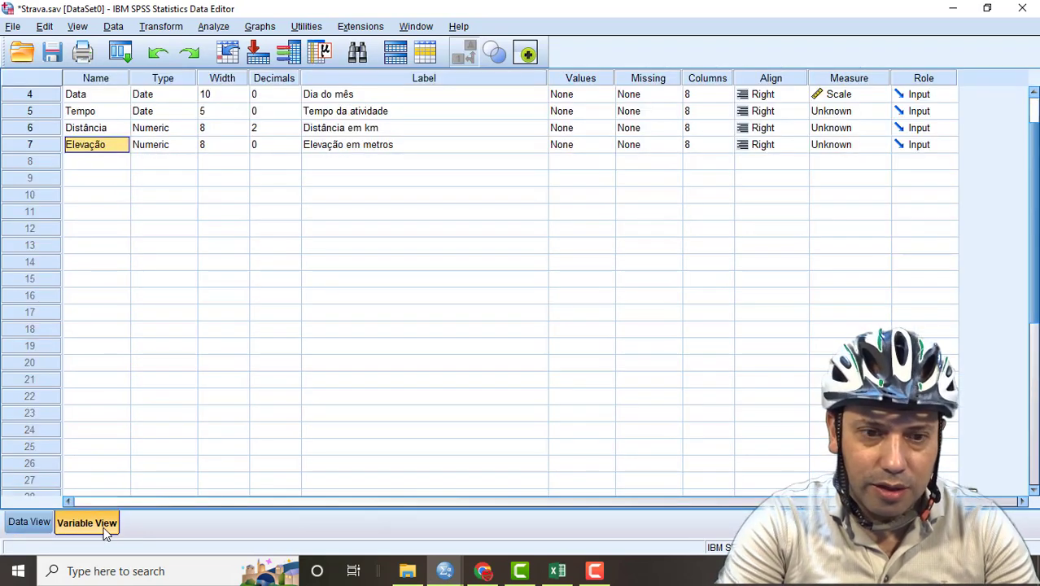
{"action": "left_click", "coordinate": [100, 167]}
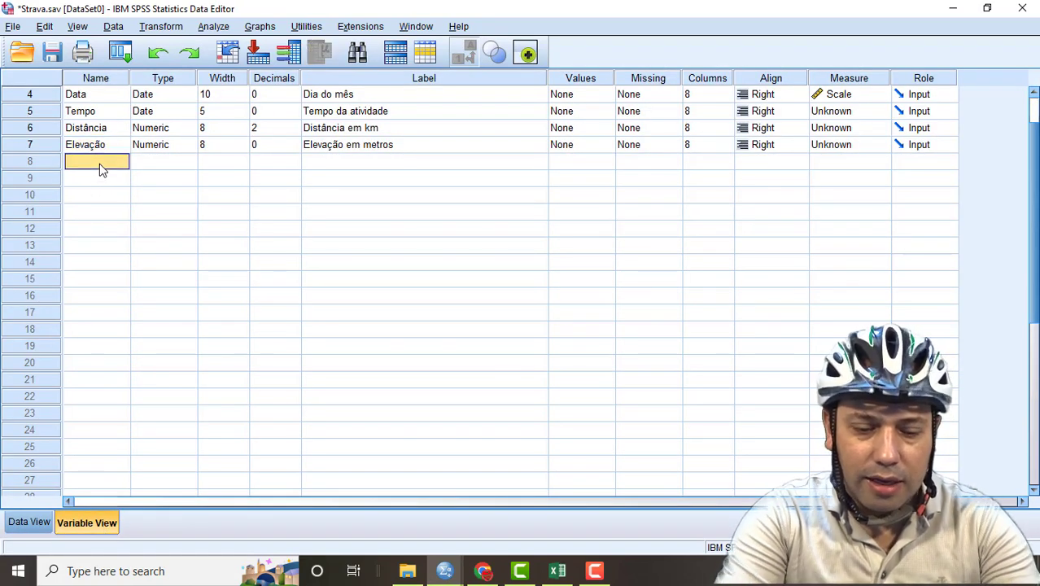
{"action": "type", "text": "Tí"}
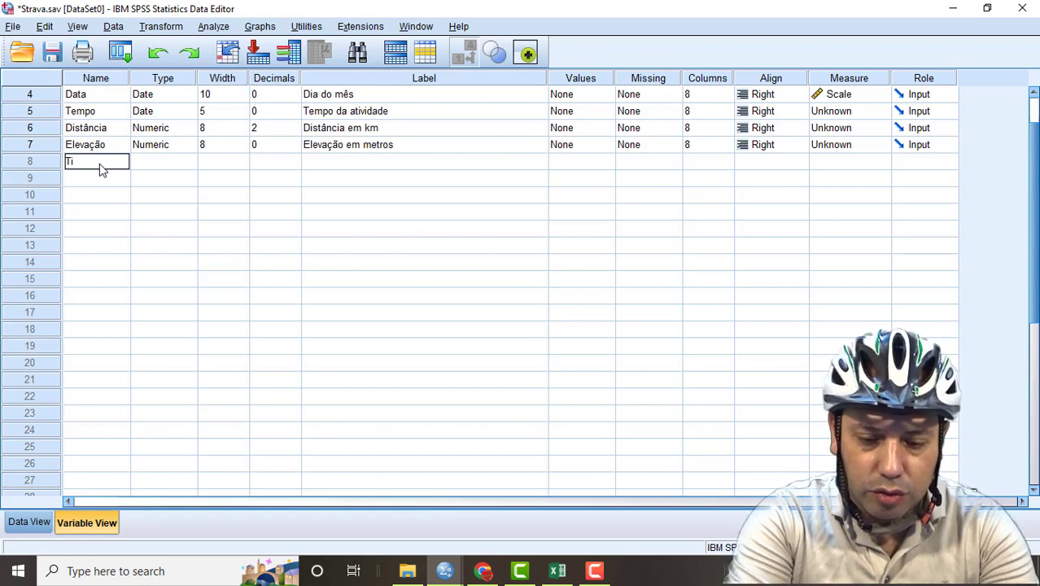
{"action": "type", "text": "itulo"}
{"action": "key", "text": "Return"}
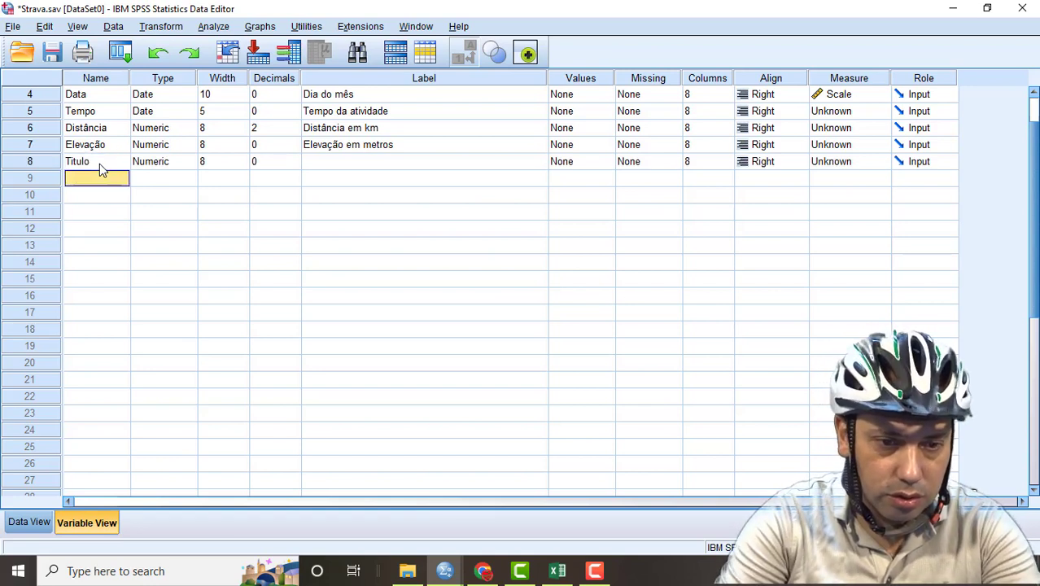
Step: Label the Titulo variable "Título da atividade"
{"action": "left_click", "coordinate": [99, 163]}
{"action": "key", "text": "Tab"}
{"action": "key", "text": "Tab"}
{"action": "key", "text": "Tab"}
{"action": "key", "text": "Tab"}
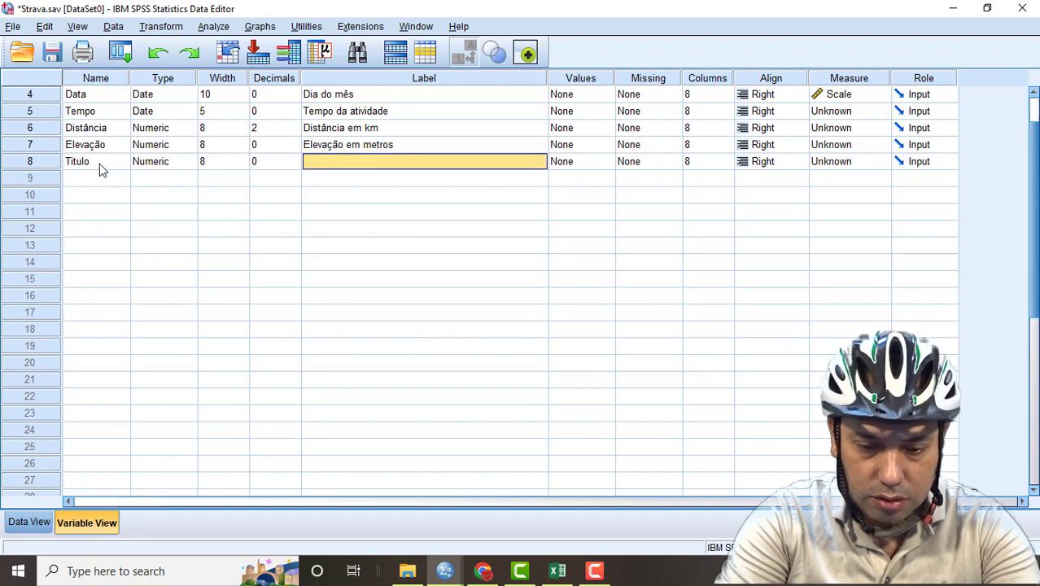
{"action": "type", "text": "Tí"}
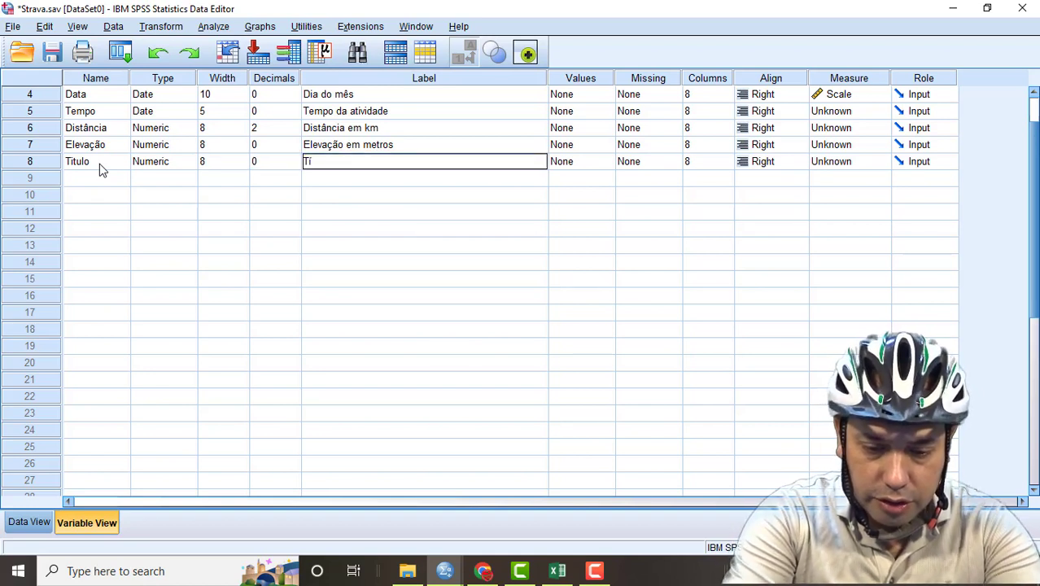
{"action": "type", "text": "tulo do p"}
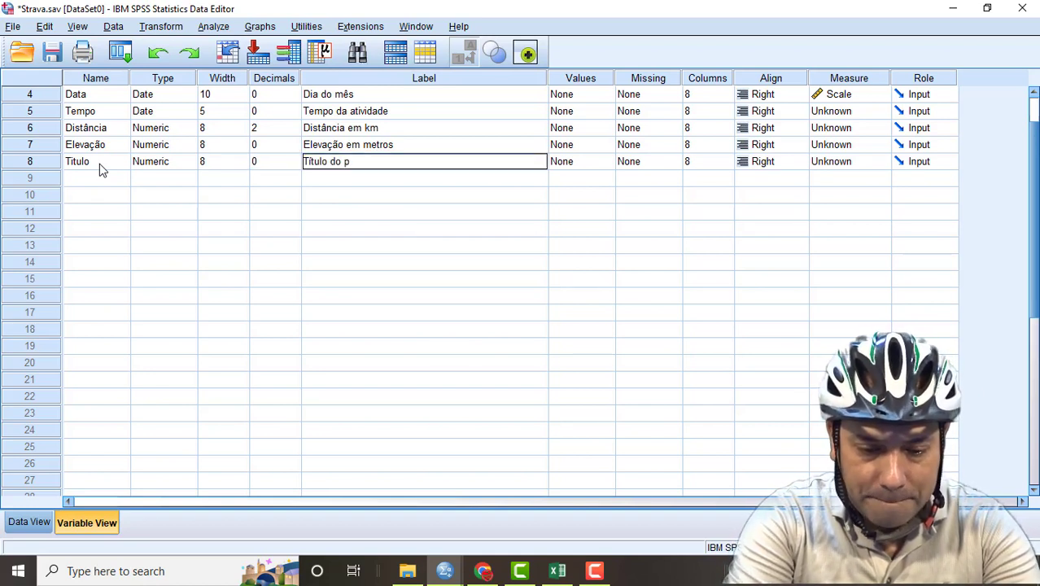
{"action": "type", "text": "edal"}
{"action": "key", "text": "BackSpace"}
{"action": "key", "text": "BackSpace"}
{"action": "key", "text": "BackSpace"}
{"action": "key", "text": "BackSpace"}
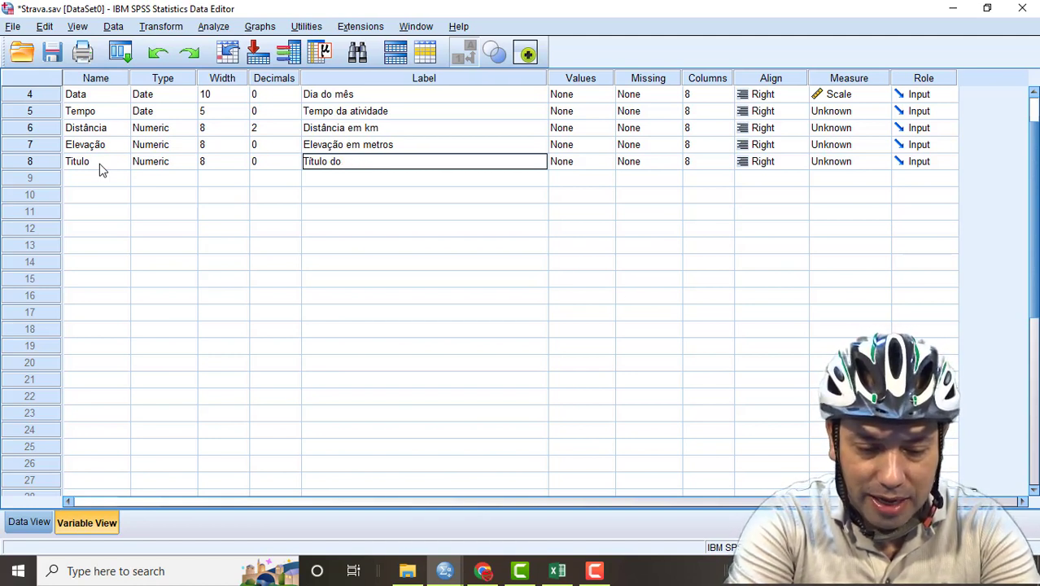
{"action": "key", "text": "BackSpace"}
{"action": "type", "text": "a"}
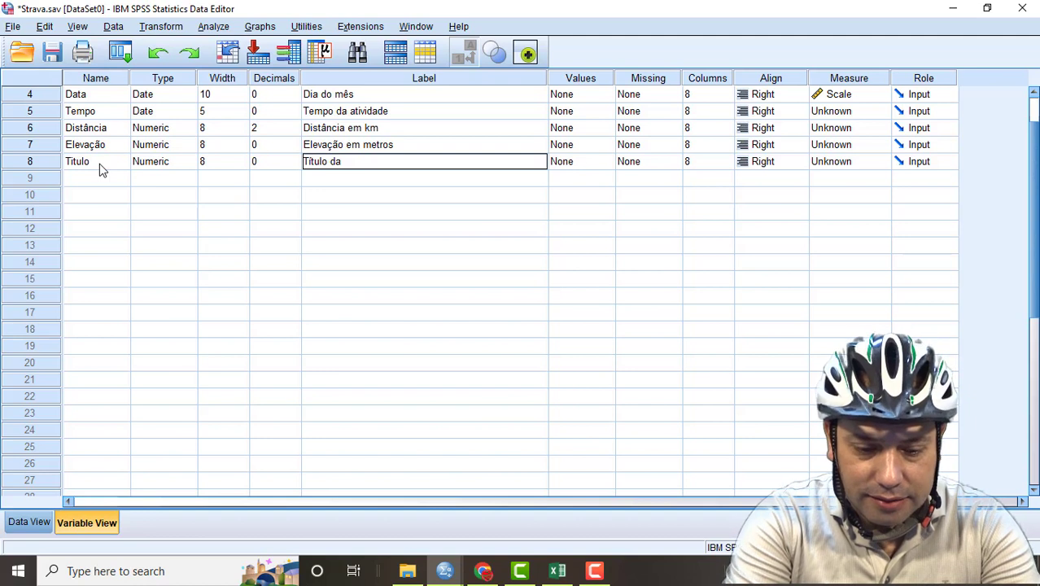
{"action": "type", "text": " atividade"}
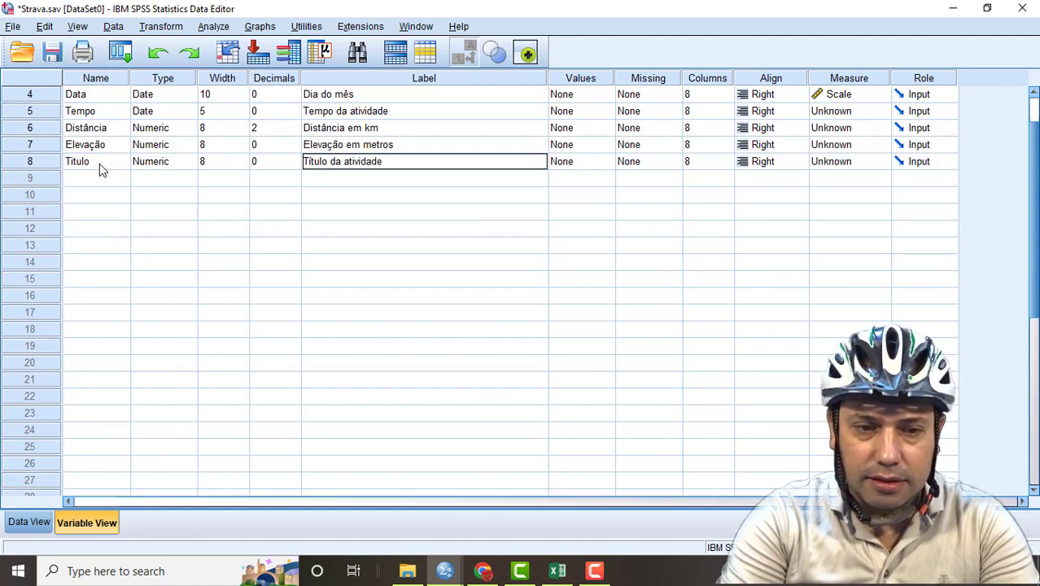
{"action": "key", "text": "Return"}
{"action": "key", "text": "Up"}
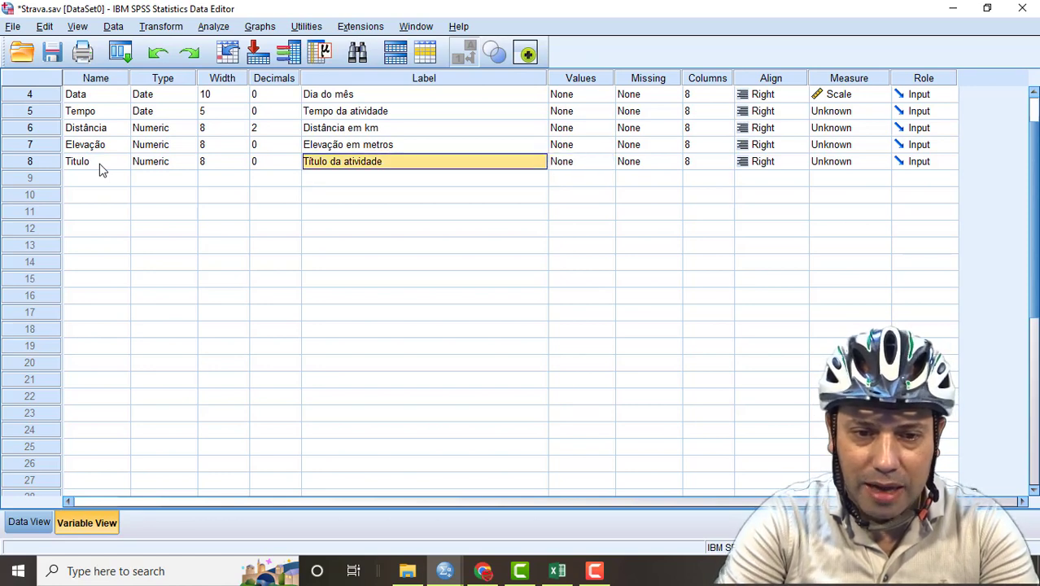
Step: Change the type of the Titulo variable to String, keeping 8 characters
{"action": "key", "text": "Left"}
{"action": "key", "text": "Left"}
{"action": "key", "text": "Left"}
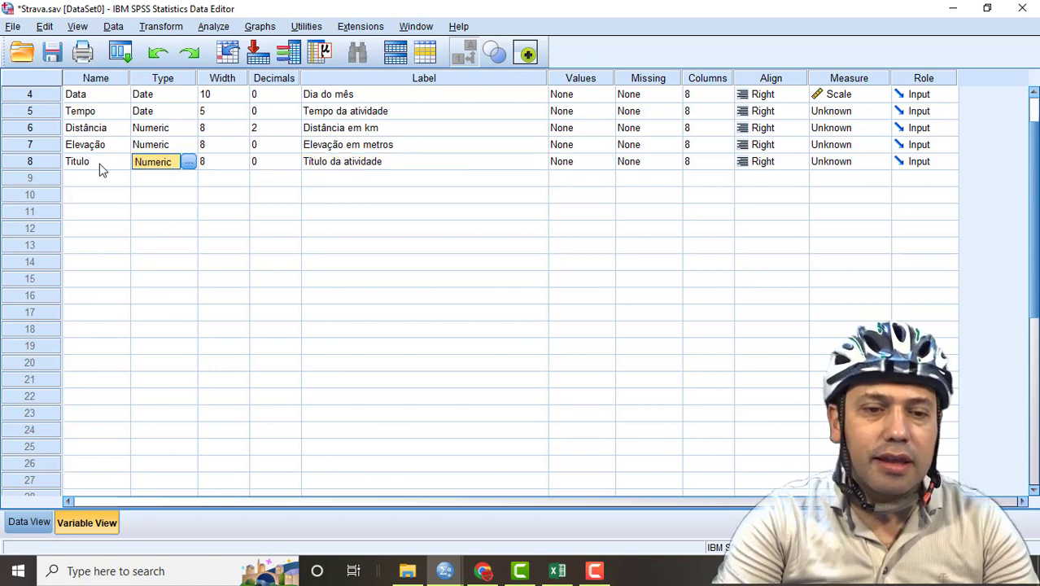
{"action": "left_click", "coordinate": [188, 162]}
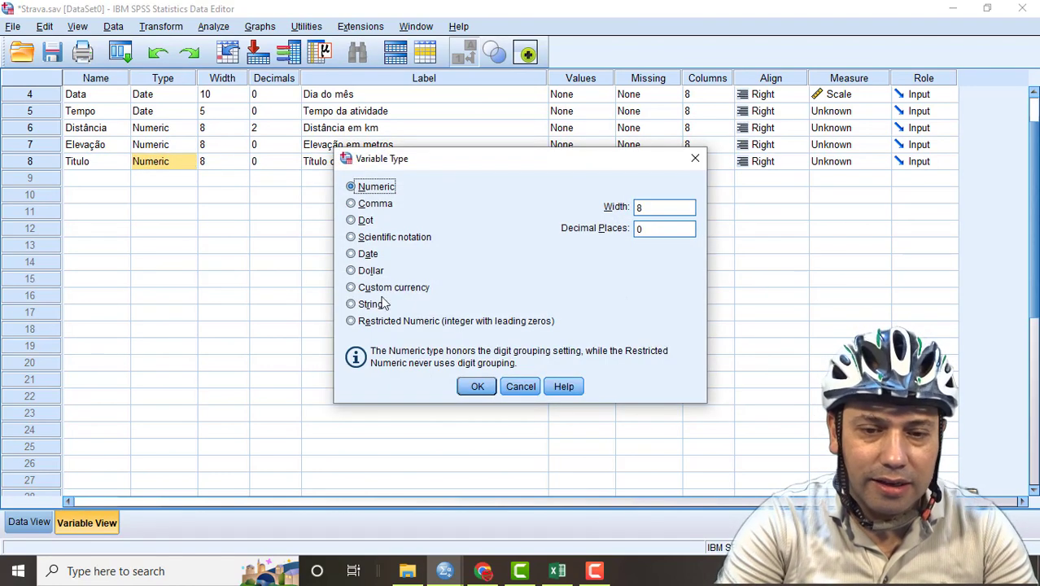
{"action": "left_click", "coordinate": [351, 305]}
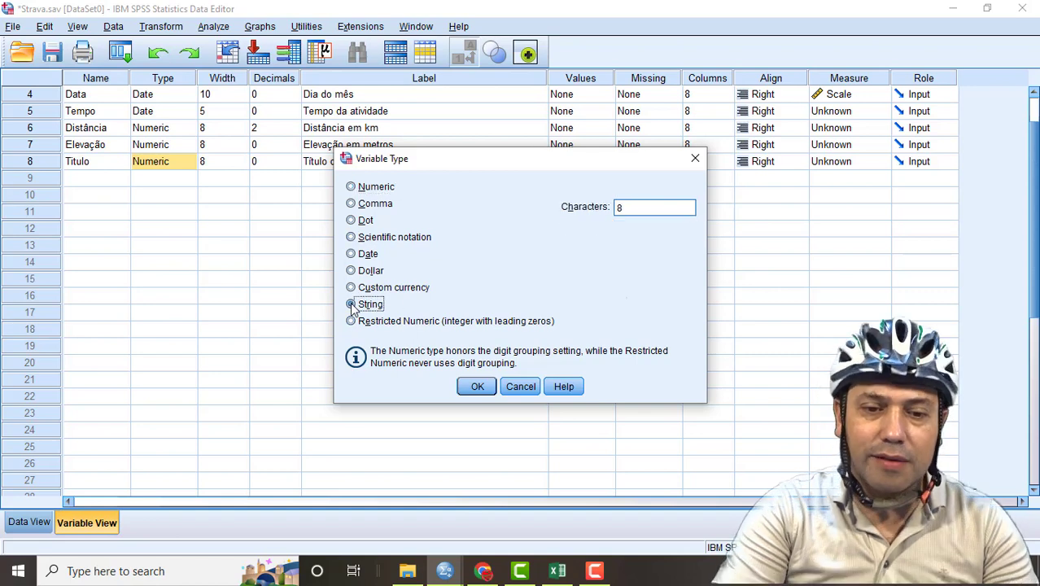
{"action": "left_click", "coordinate": [479, 386]}
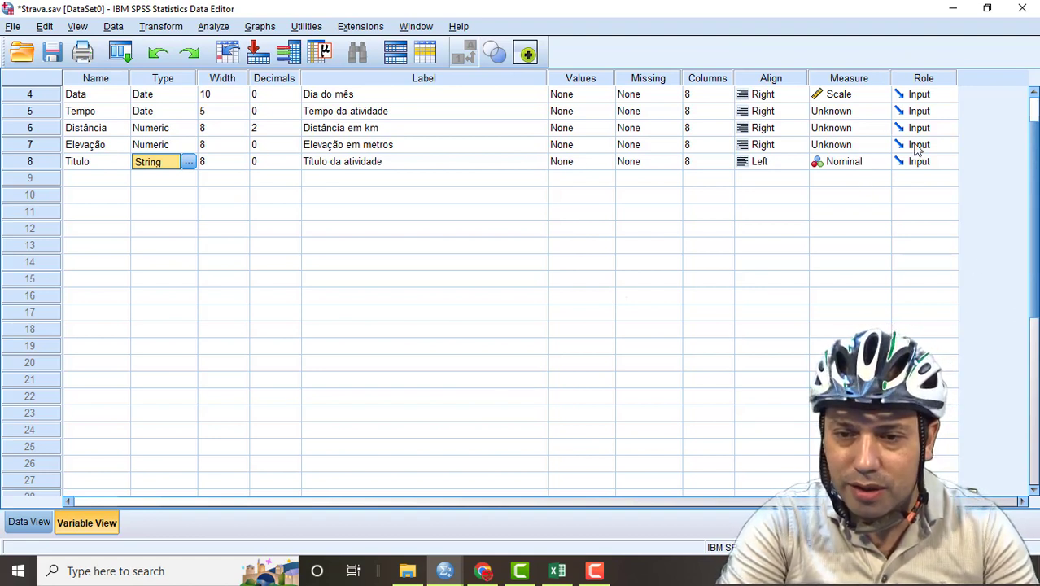
Step: Set the measurement level of Tempo, Distância and Elevação to Scale
{"action": "left_click", "coordinate": [843, 111]}
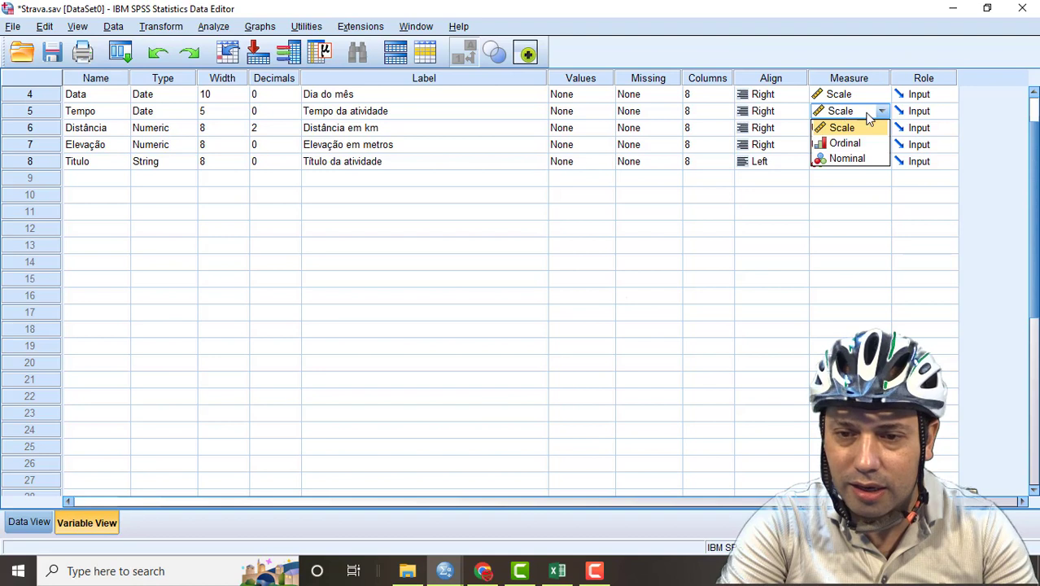
{"action": "left_click", "coordinate": [848, 128]}
{"action": "left_click", "coordinate": [848, 128]}
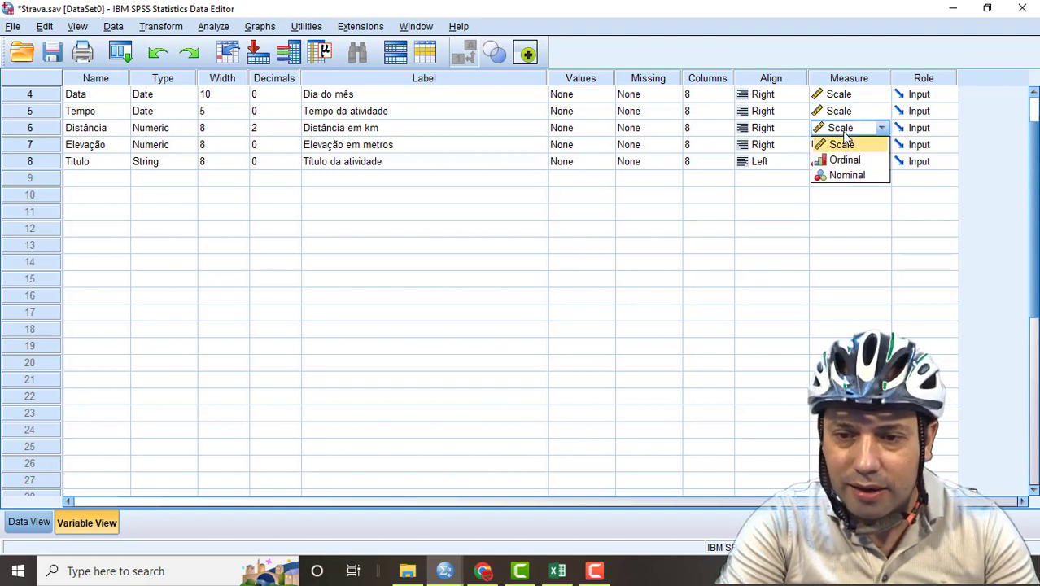
{"action": "left_click", "coordinate": [843, 144]}
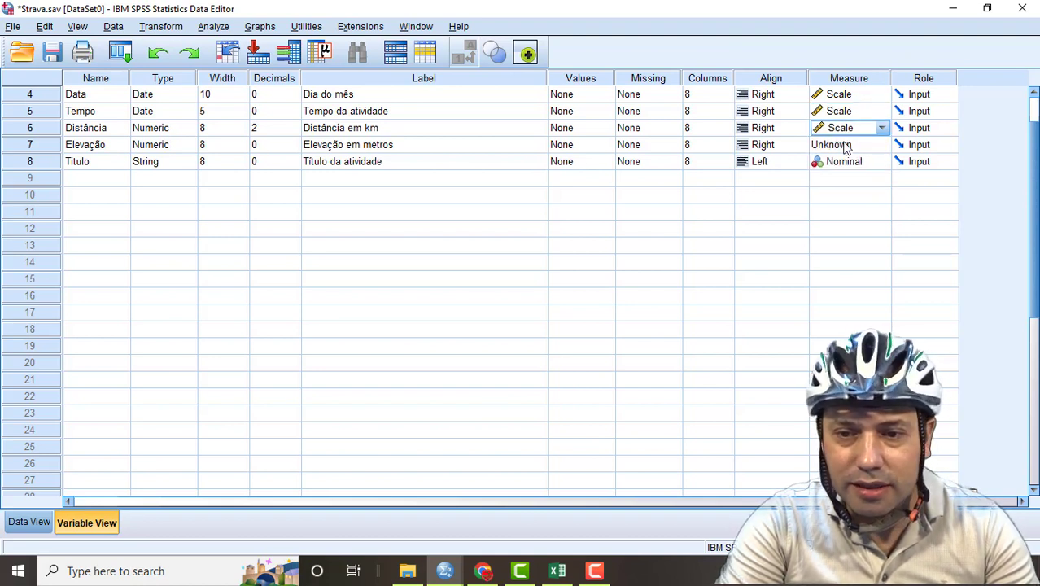
{"action": "left_click", "coordinate": [846, 145]}
{"action": "left_click", "coordinate": [849, 162]}
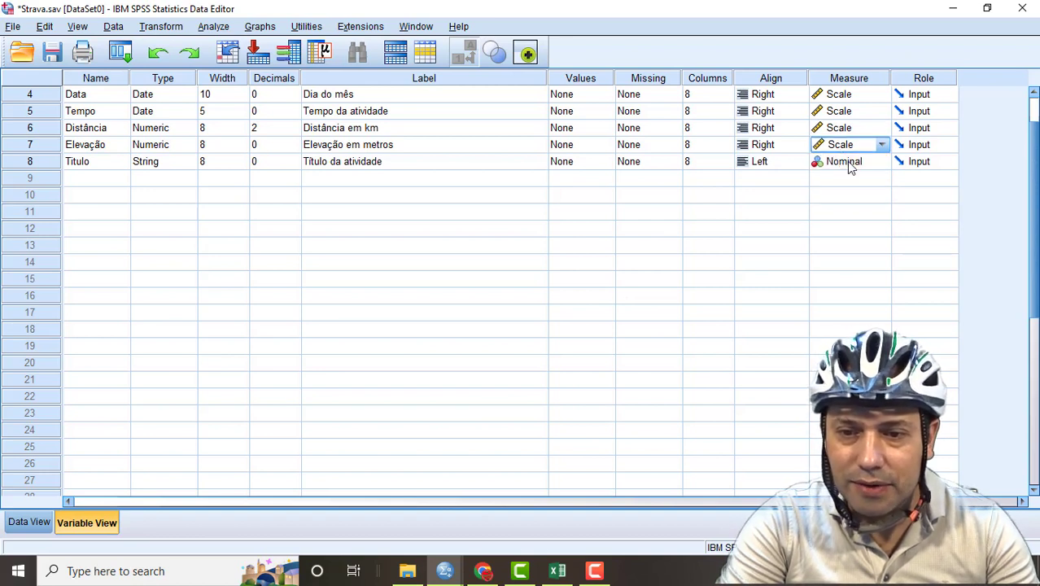
{"action": "left_click", "coordinate": [817, 196]}
{"action": "left_click", "coordinate": [714, 194]}
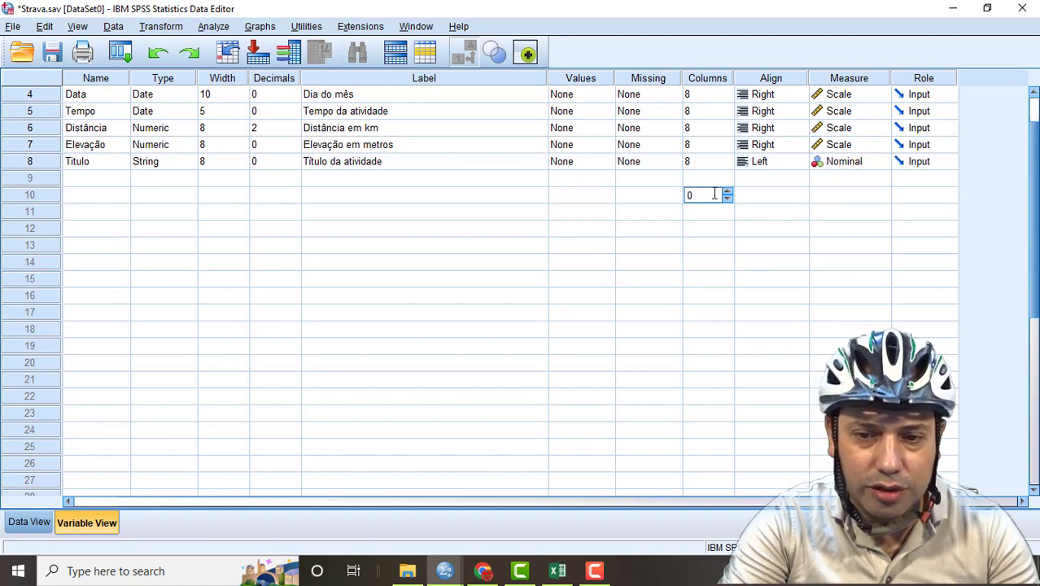
{"action": "key", "text": "Up"}
{"action": "key", "text": "Up"}
{"action": "key", "text": "Left"}
{"action": "key", "text": "Left"}
{"action": "key", "text": "Left"}
{"action": "key", "text": "Left"}
{"action": "key", "text": "Left"}
{"action": "key", "text": "Left"}
{"action": "key", "text": "Left"}
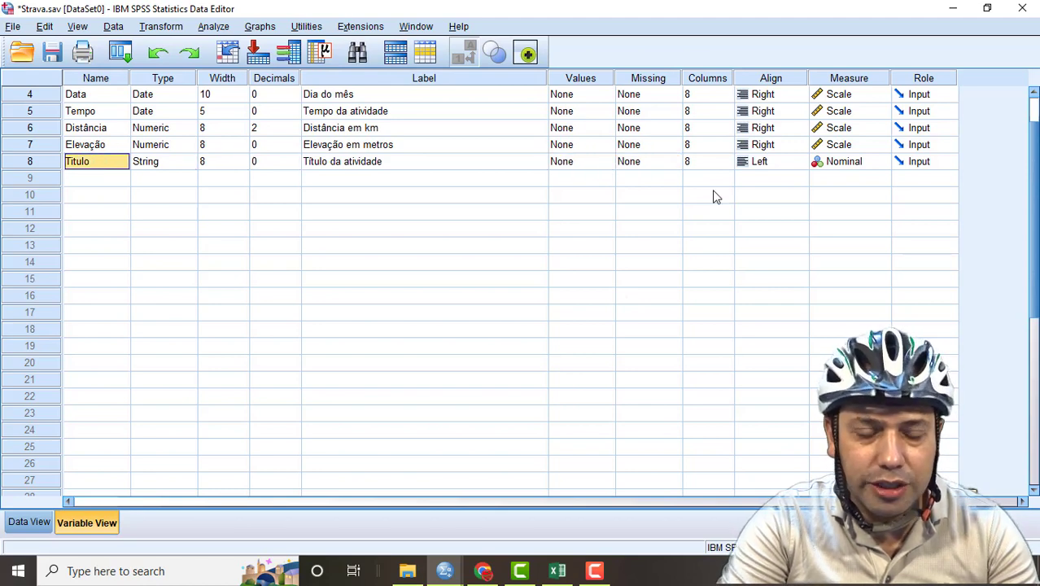
Step: Return to the data rows and enter the test text asdasdas as the Titulo of activity 1
{"action": "left_click", "coordinate": [28, 523]}
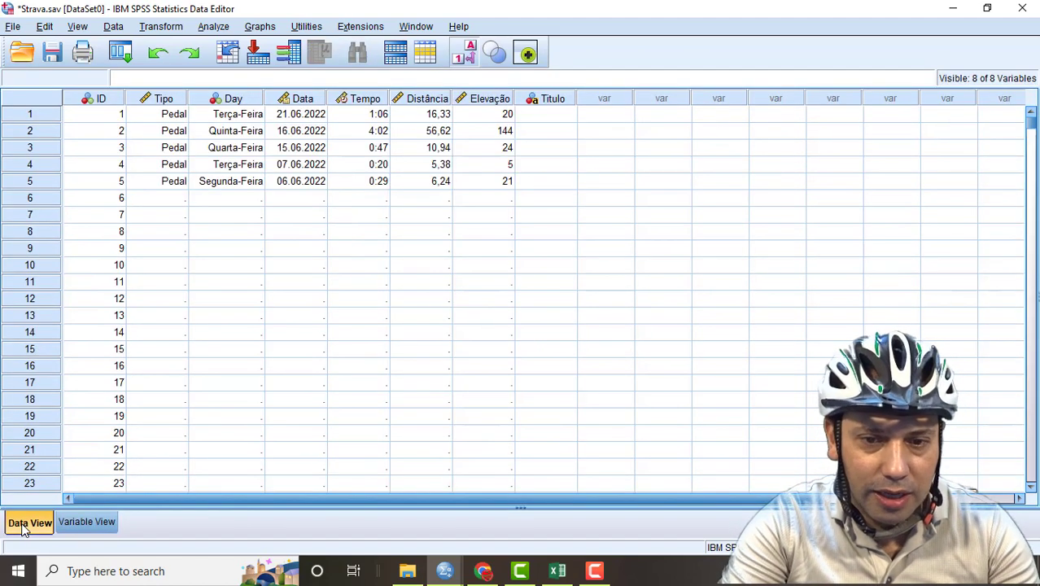
{"action": "key", "text": "Right"}
{"action": "key", "text": "Right"}
{"action": "key", "text": "Right"}
{"action": "key", "text": "Right"}
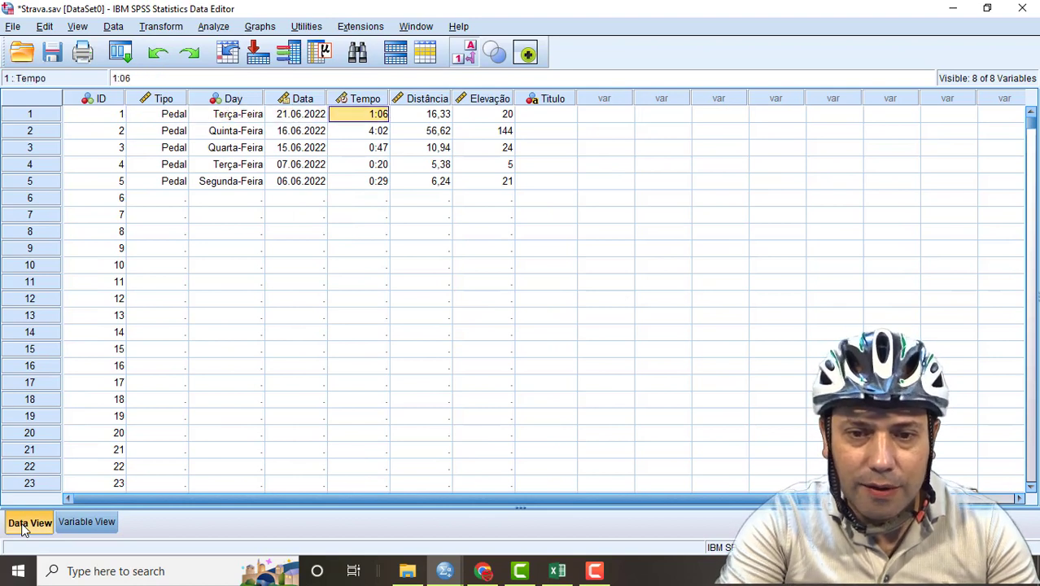
{"action": "left_click", "coordinate": [538, 118]}
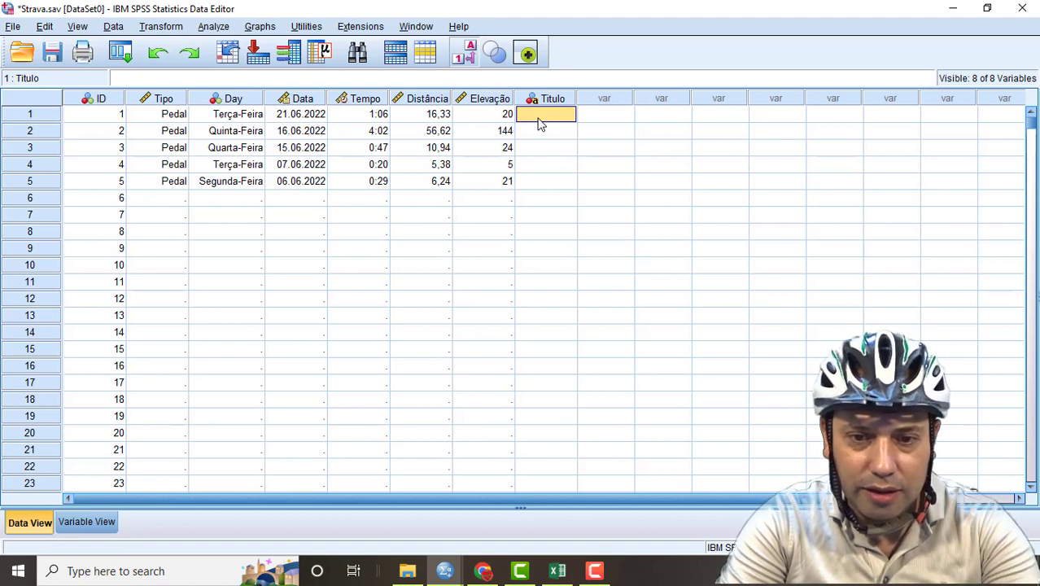
{"action": "type", "text": "asdasdas"}
{"action": "key", "text": "Return"}
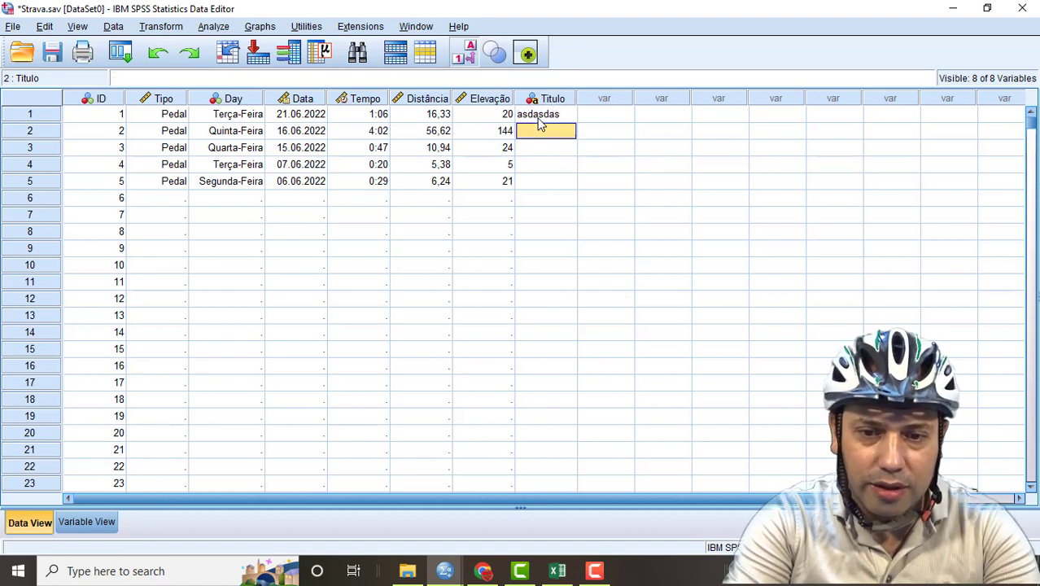
Step: Try to enter random letters in the numeric Elevação cells of rows 6 and 7
{"action": "key", "text": "Down"}
{"action": "key", "text": "Down"}
{"action": "key", "text": "Down"}
{"action": "key", "text": "Down"}
{"action": "key", "text": "Left"}
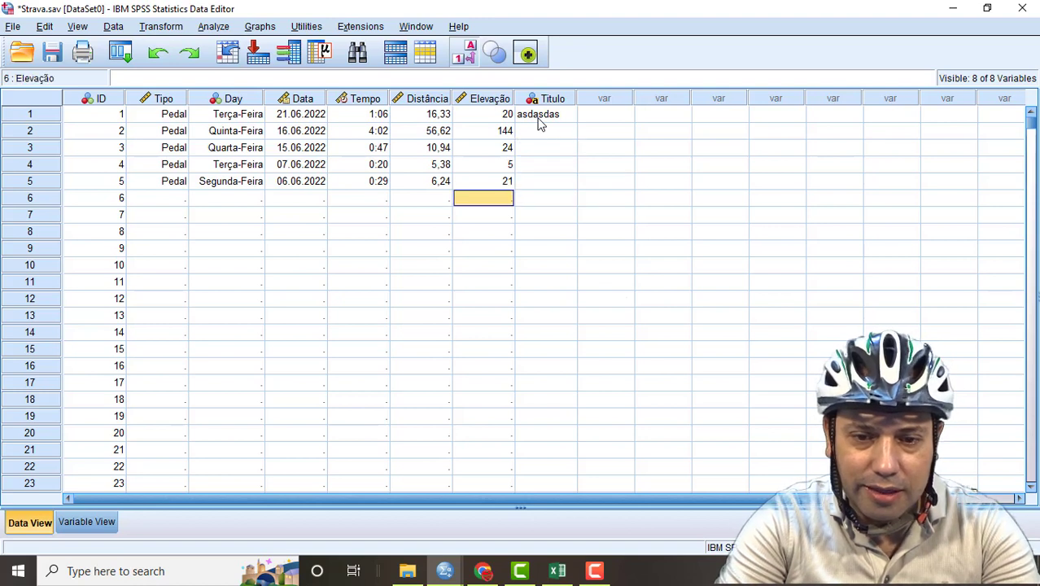
{"action": "type", "text": "dsfsfgsdfsdf"}
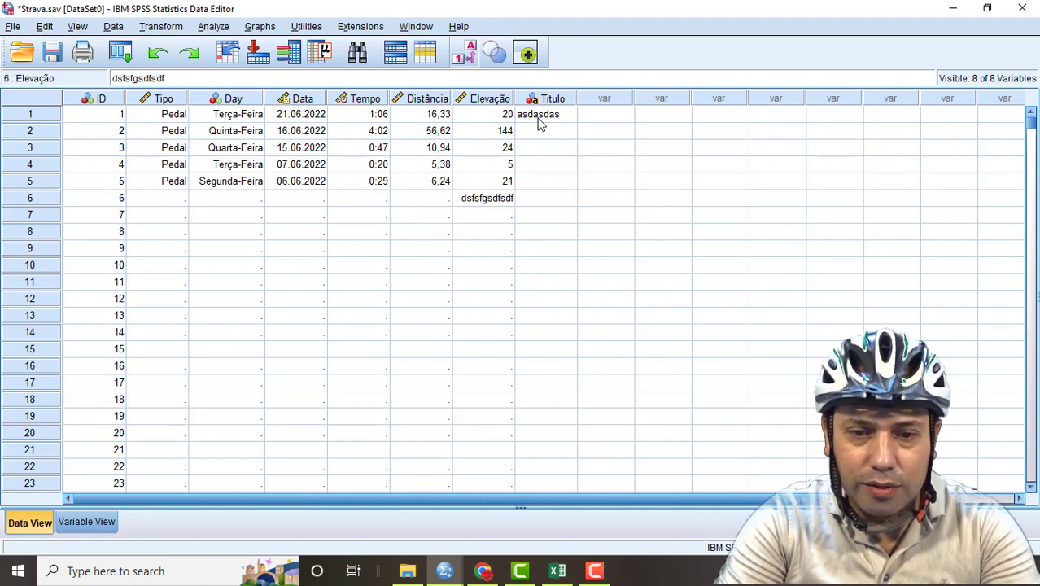
{"action": "key", "text": "Return"}
{"action": "key", "text": "Up"}
{"action": "type", "text": "sdsdfsd"}
{"action": "key", "text": "Return"}
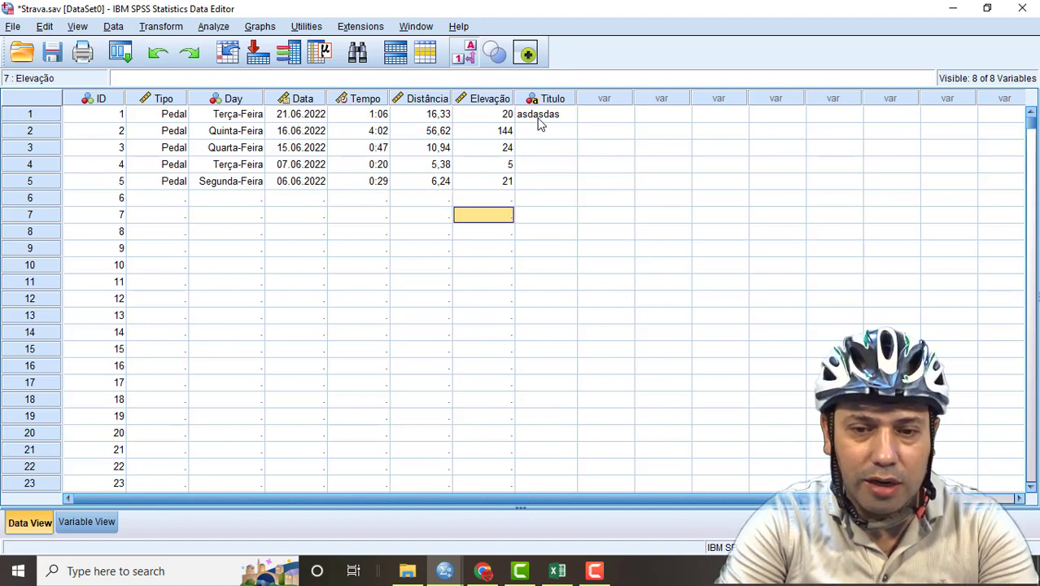
{"action": "type", "text": "sdfsdfsdfs"}
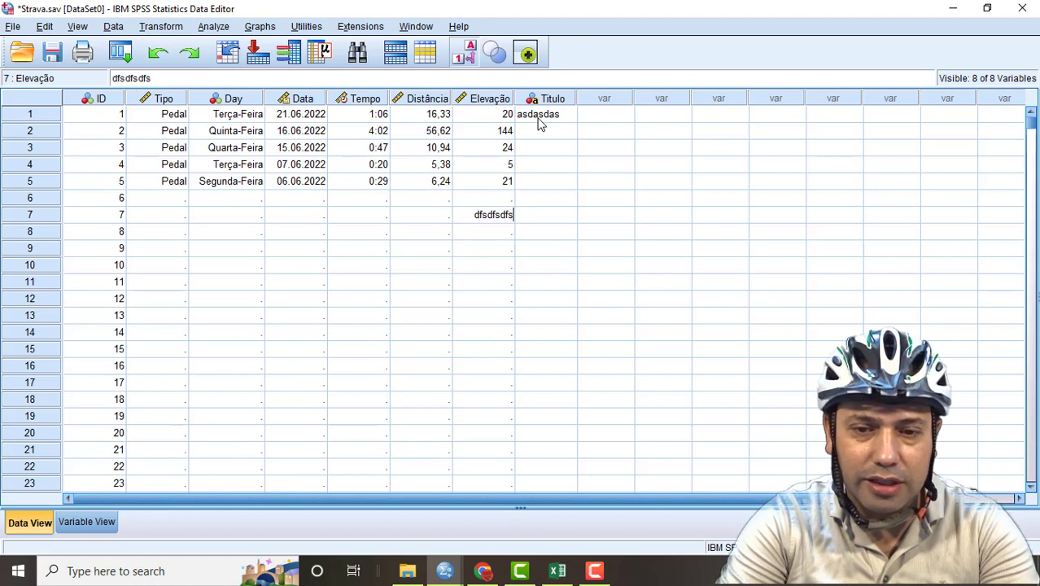
{"action": "key", "text": "Return"}
{"action": "key", "text": "Up"}
{"action": "key", "text": "Right"}
{"action": "key", "text": "Up"}
Step: Replace the test text in the Titulo of activity 1 with the partial title Aftern
{"action": "left_click", "coordinate": [538, 118]}
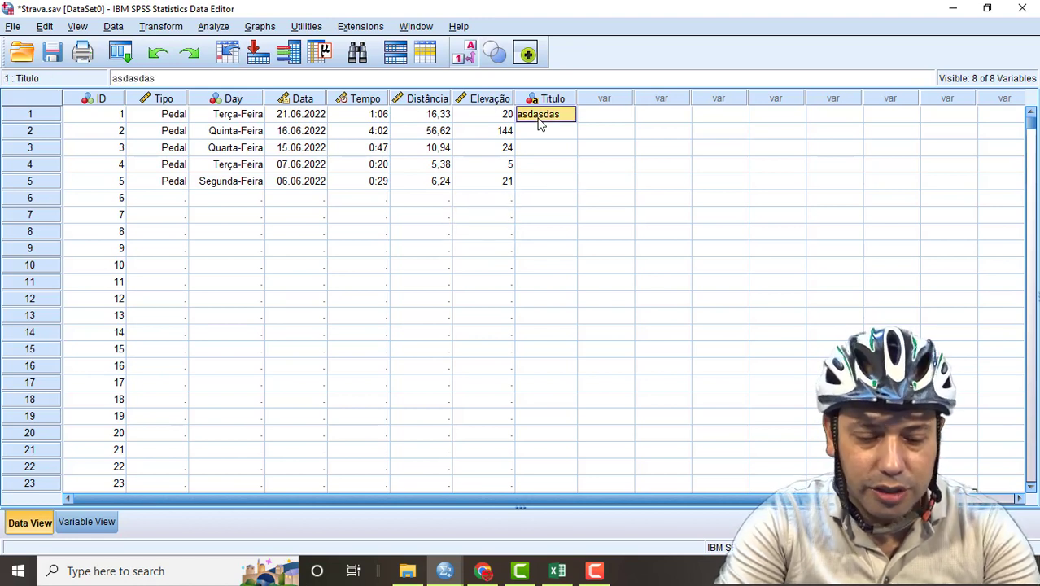
{"action": "type", "text": "Afternoo"}
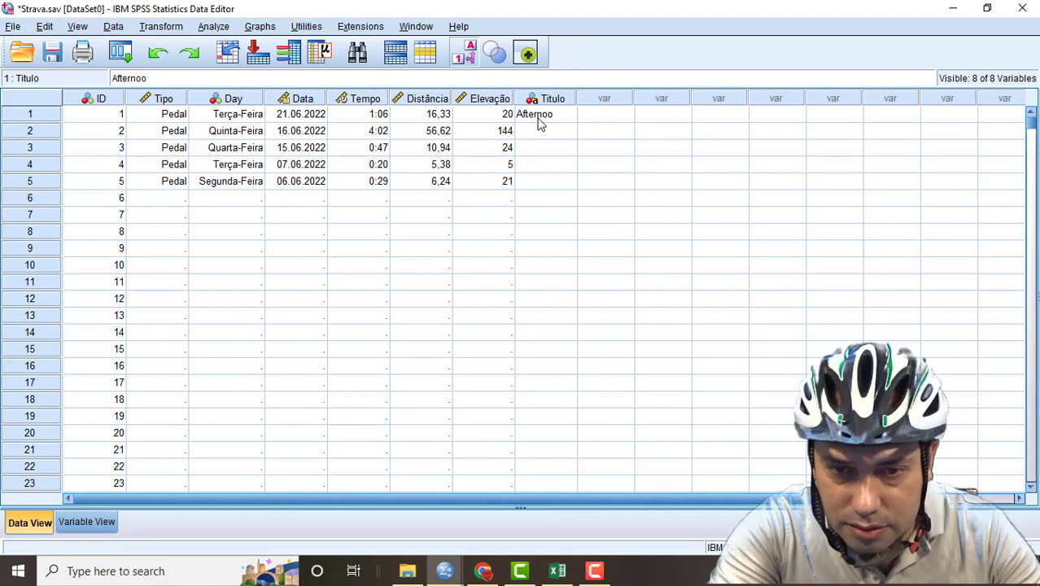
{"action": "key", "text": "BackSpace"}
{"action": "key", "text": "BackSpace"}
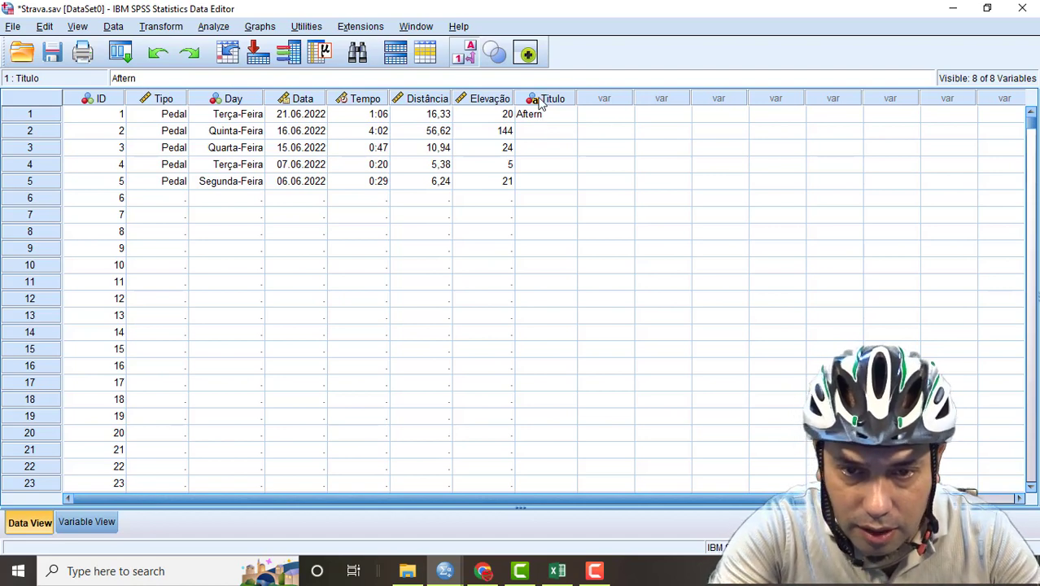
Step: Open the definition of the Titulo variable and set its width to 250
{"action": "left_click", "coordinate": [538, 99]}
{"action": "double_click", "coordinate": [539, 100]}
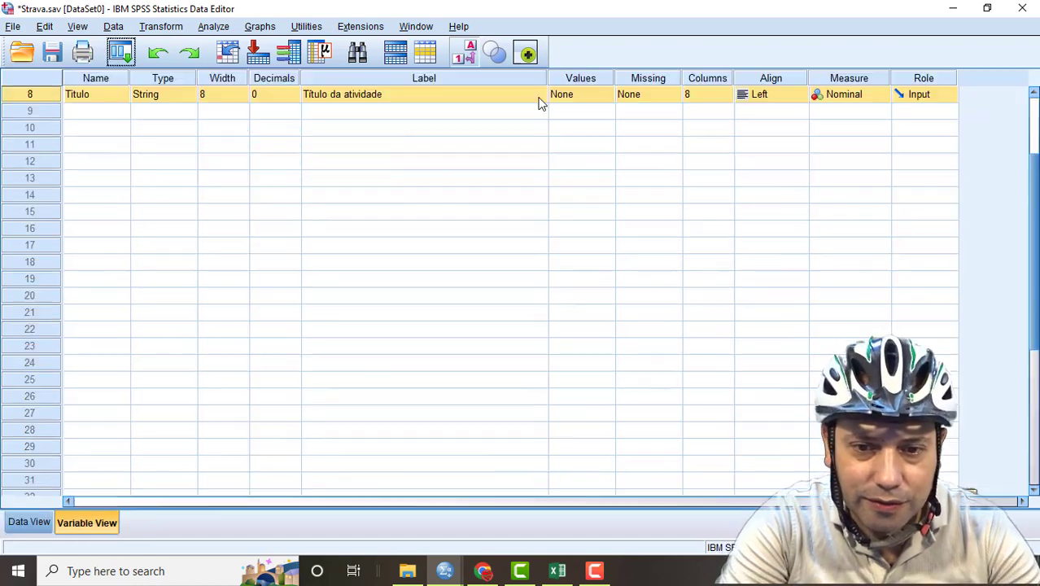
{"action": "left_click", "coordinate": [229, 95]}
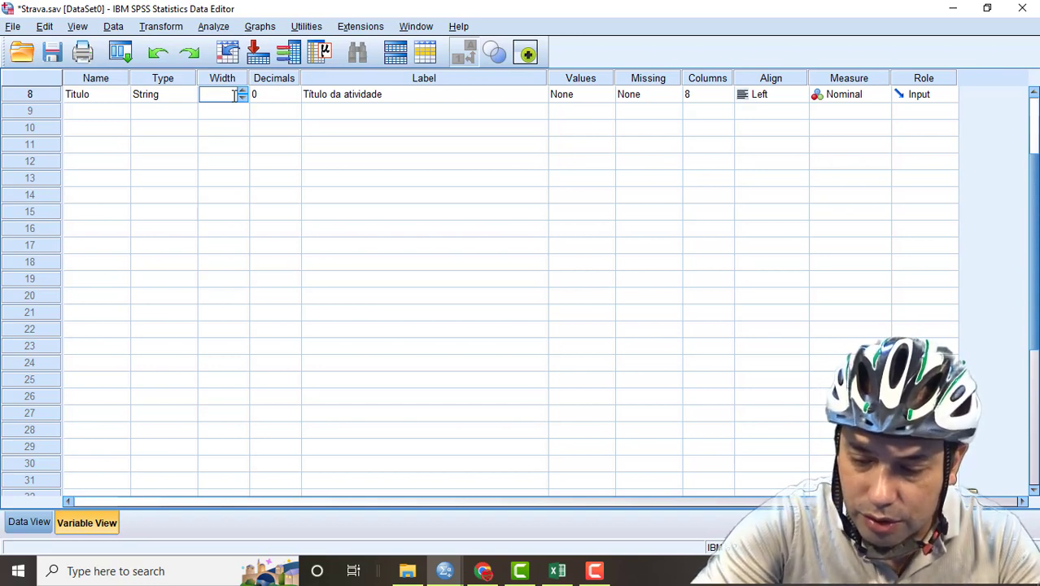
{"action": "key", "text": "Tab"}
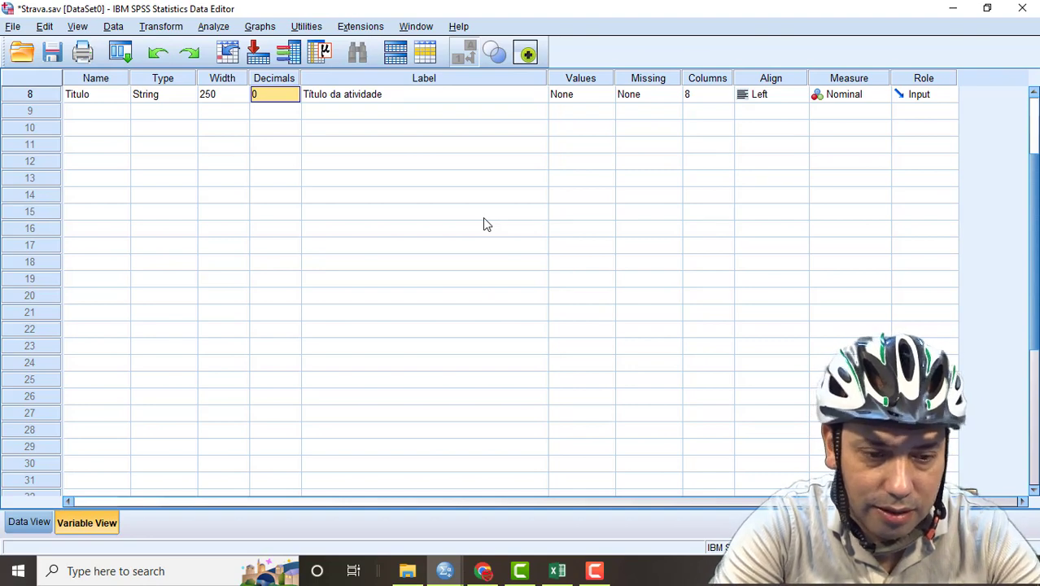
Step: Complete the Titulo of activity 1 as Afternoon Ride in the data rows and widen the Titulo column to fit it
{"action": "left_click", "coordinate": [31, 522]}
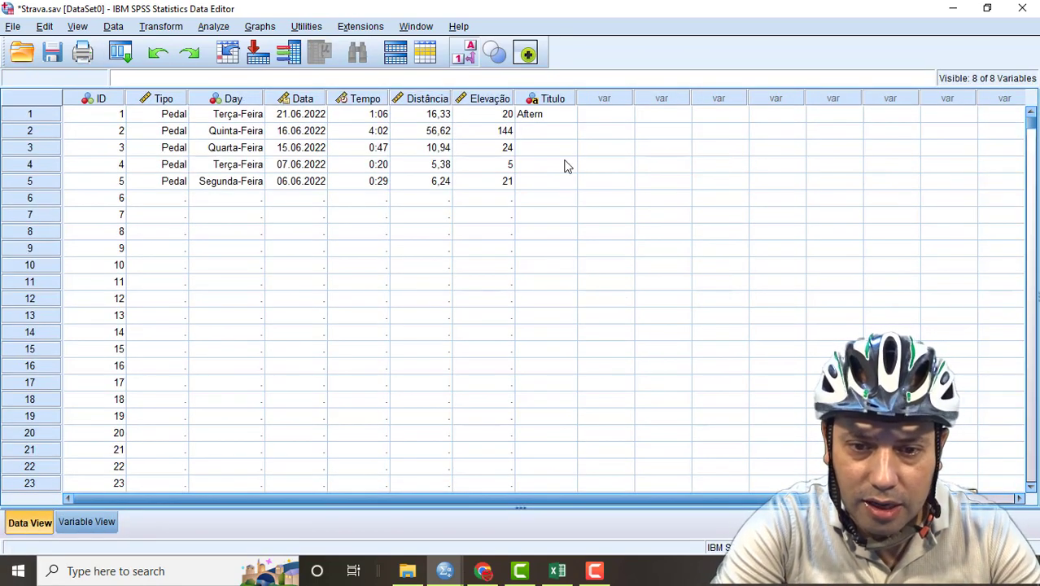
{"action": "double_click", "coordinate": [545, 114]}
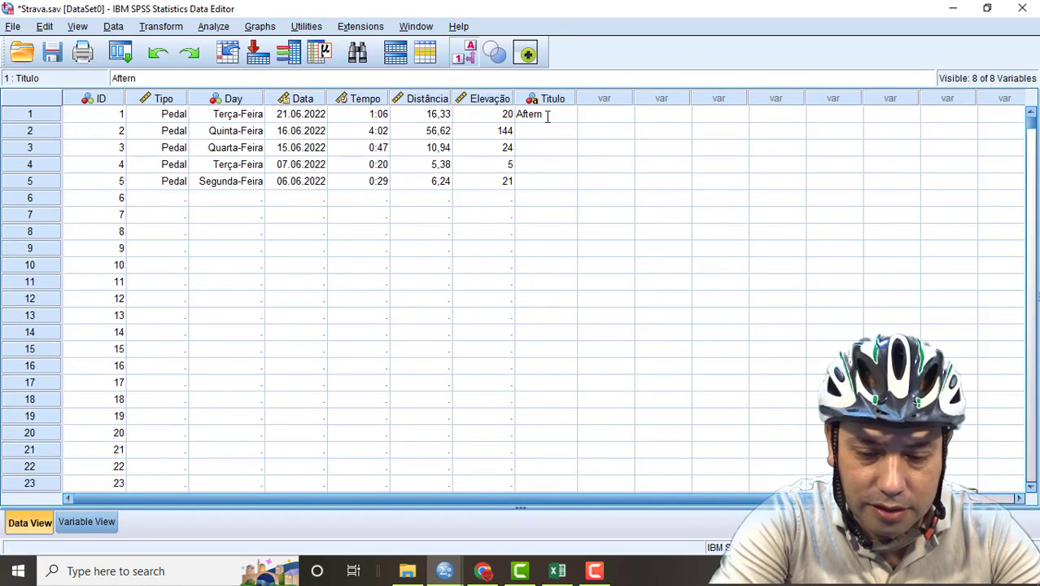
{"action": "type", "text": "oon Ride"}
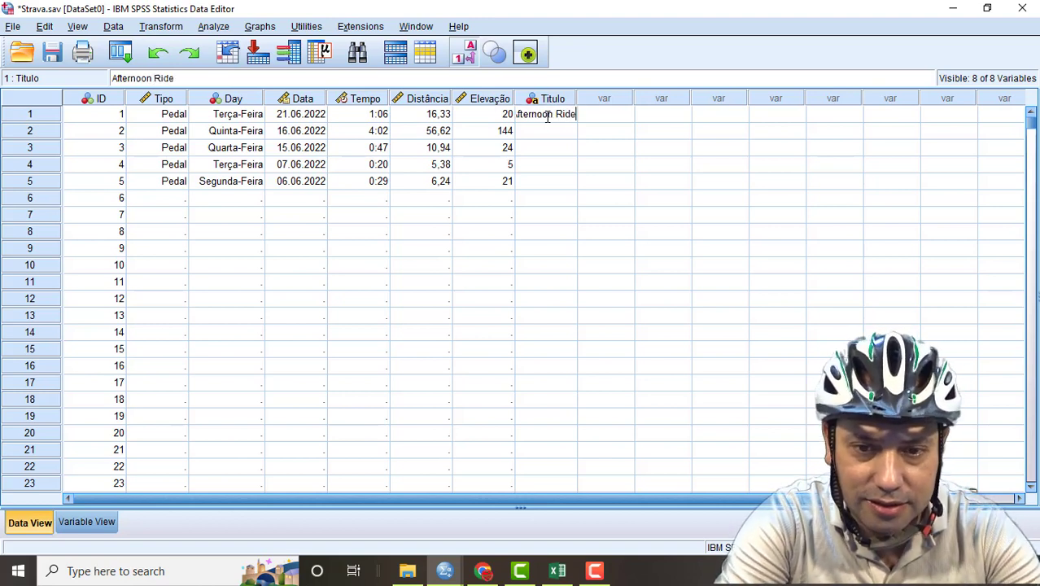
{"action": "key", "text": "Return"}
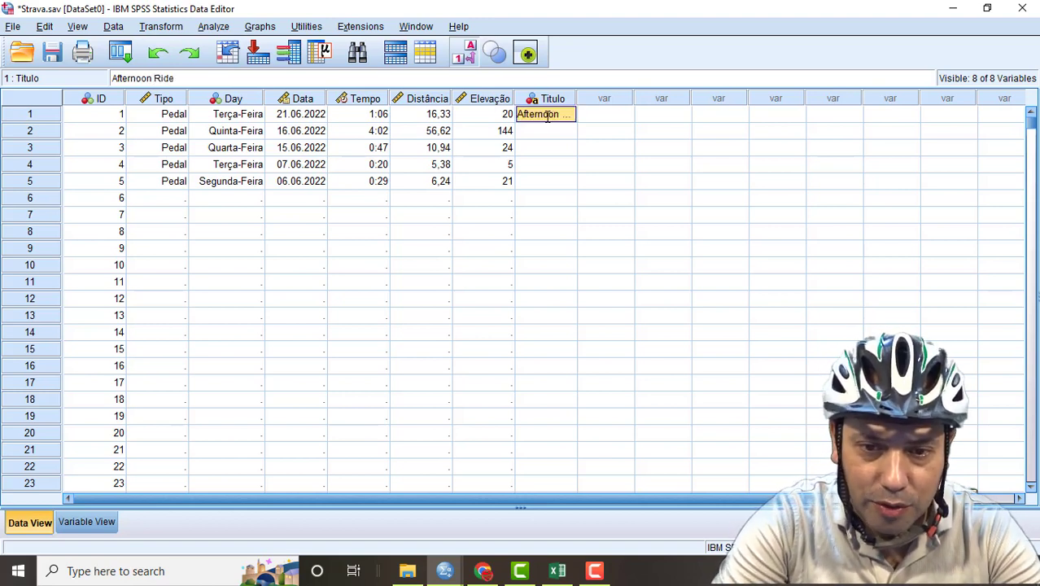
{"action": "left_click_drag", "start_coordinate": [577, 100], "coordinate": [665, 106]}
{"action": "left_click", "coordinate": [591, 131]}
Step: Copy the title Afternoon Ride to activities 2 and 3, and open the Titulo of activity 2 for editing
{"action": "key", "text": "Up"}
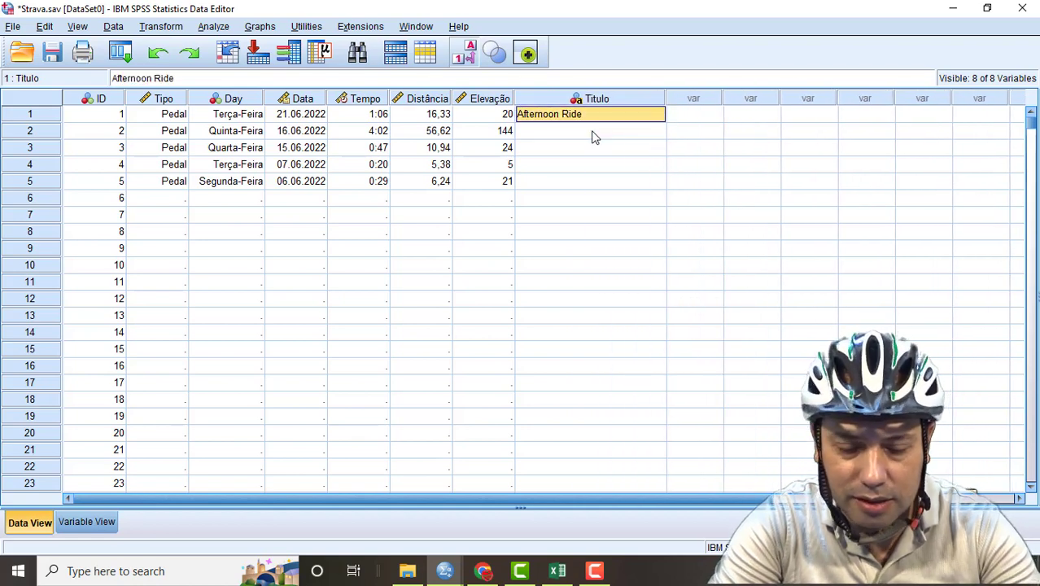
{"action": "left_click", "coordinate": [591, 130]}
{"action": "type", "text": "Afternoon Ride"}
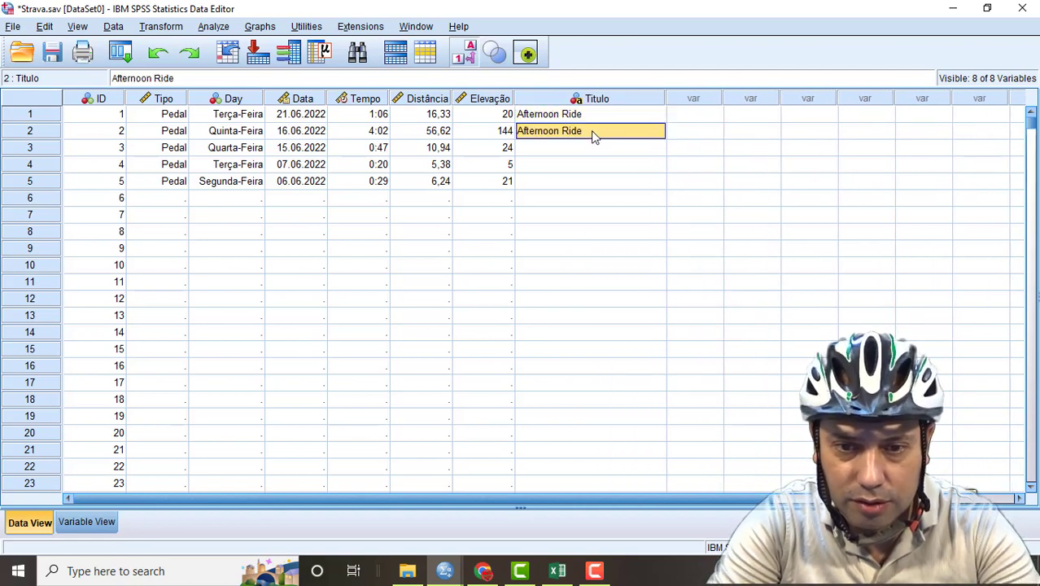
{"action": "key", "text": "shift+Down"}
{"action": "key", "text": "ctrl+v"}
{"action": "double_click", "coordinate": [591, 130]}
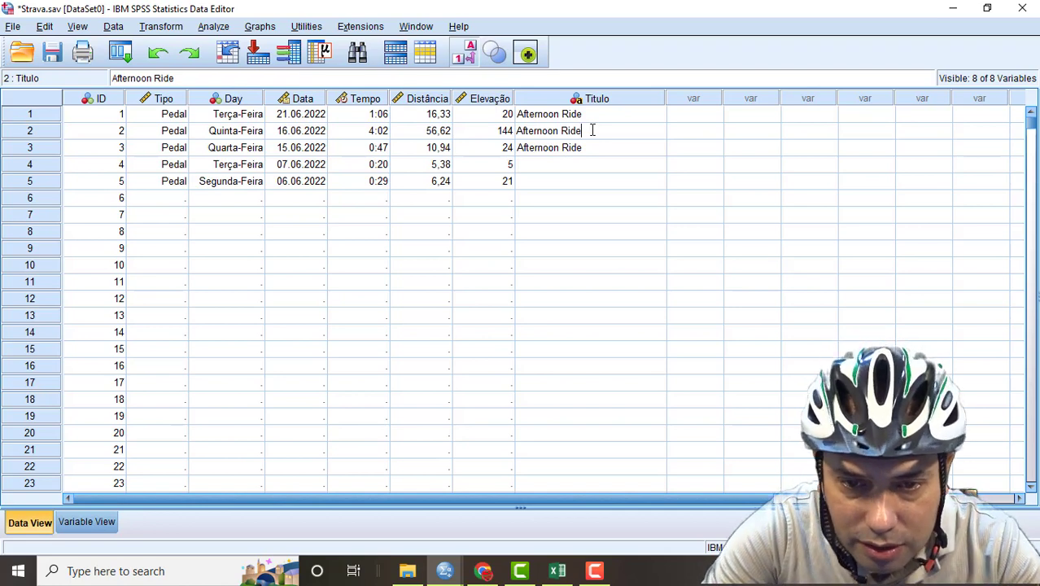